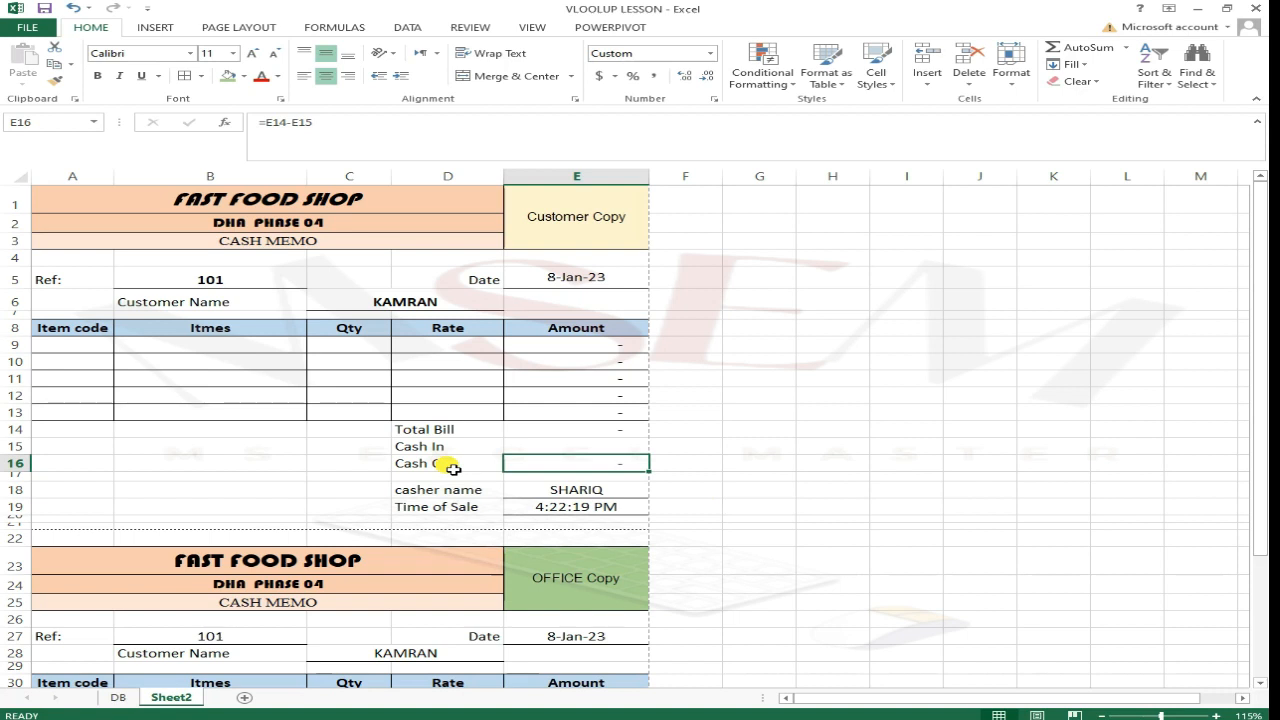
click(262, 401)
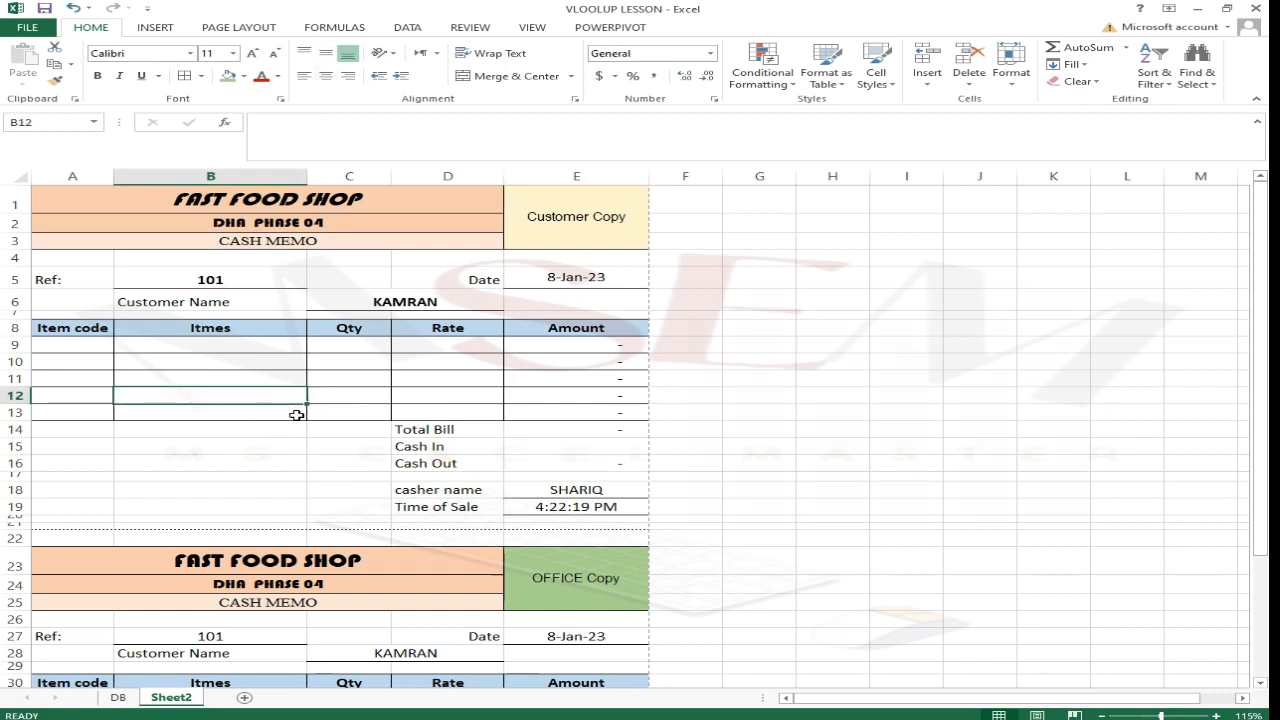
key(Left)
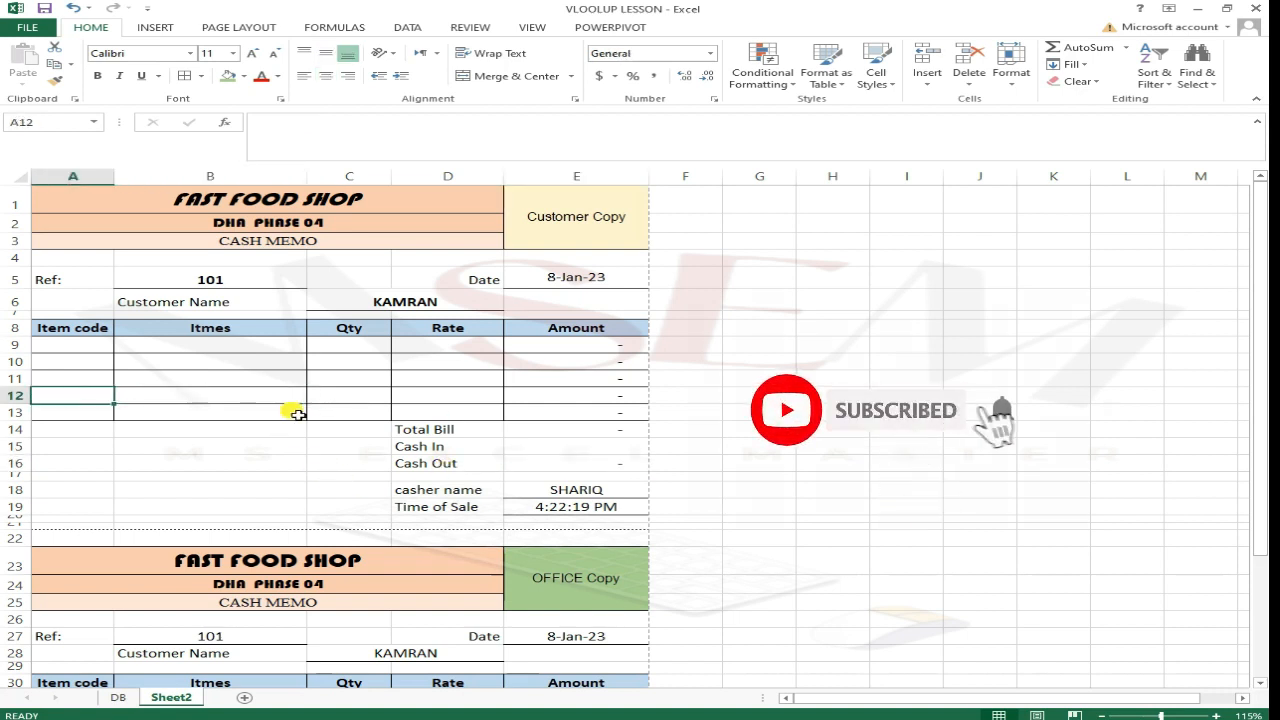
key(Up)
key(Up)
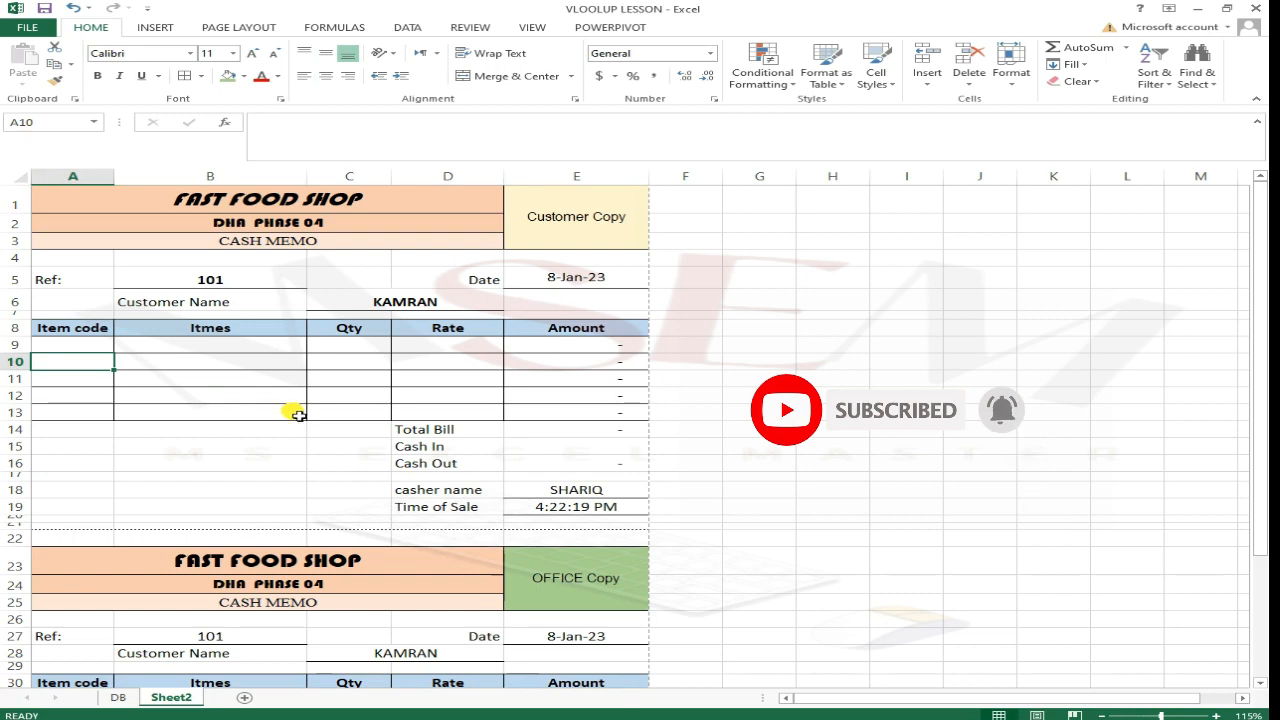
scroll(298, 415, up, 2)
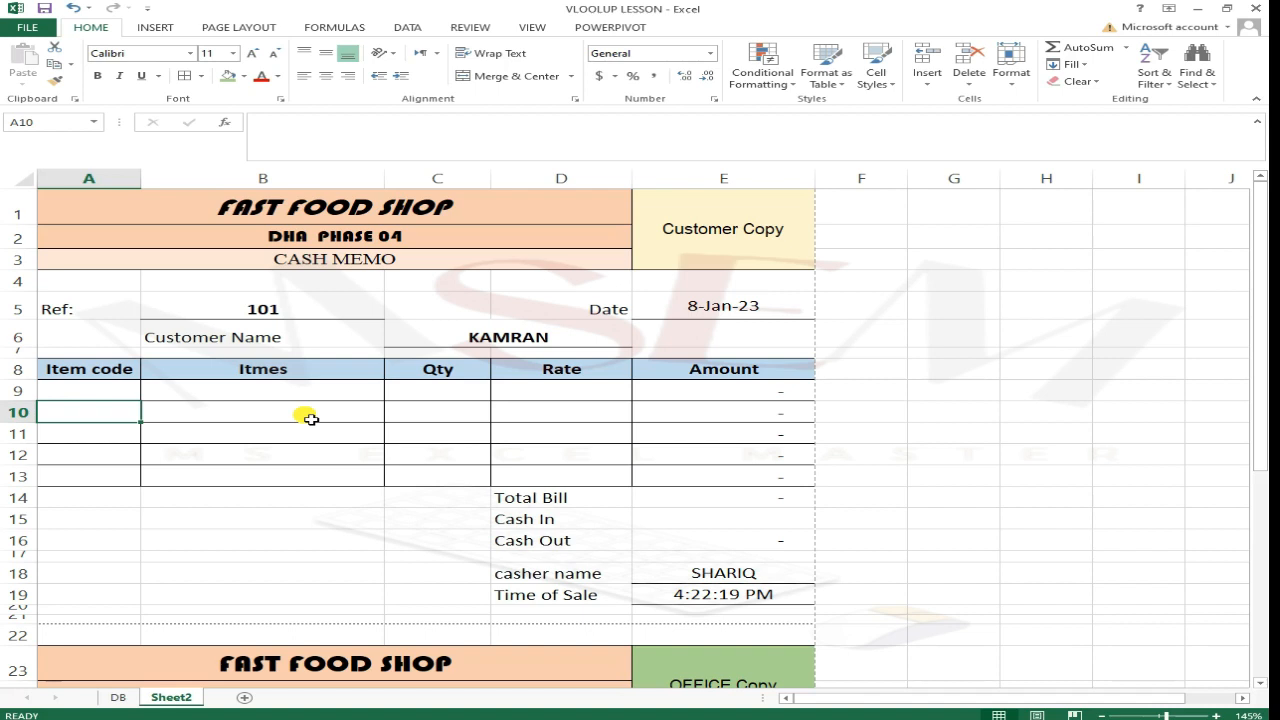
click(279, 399)
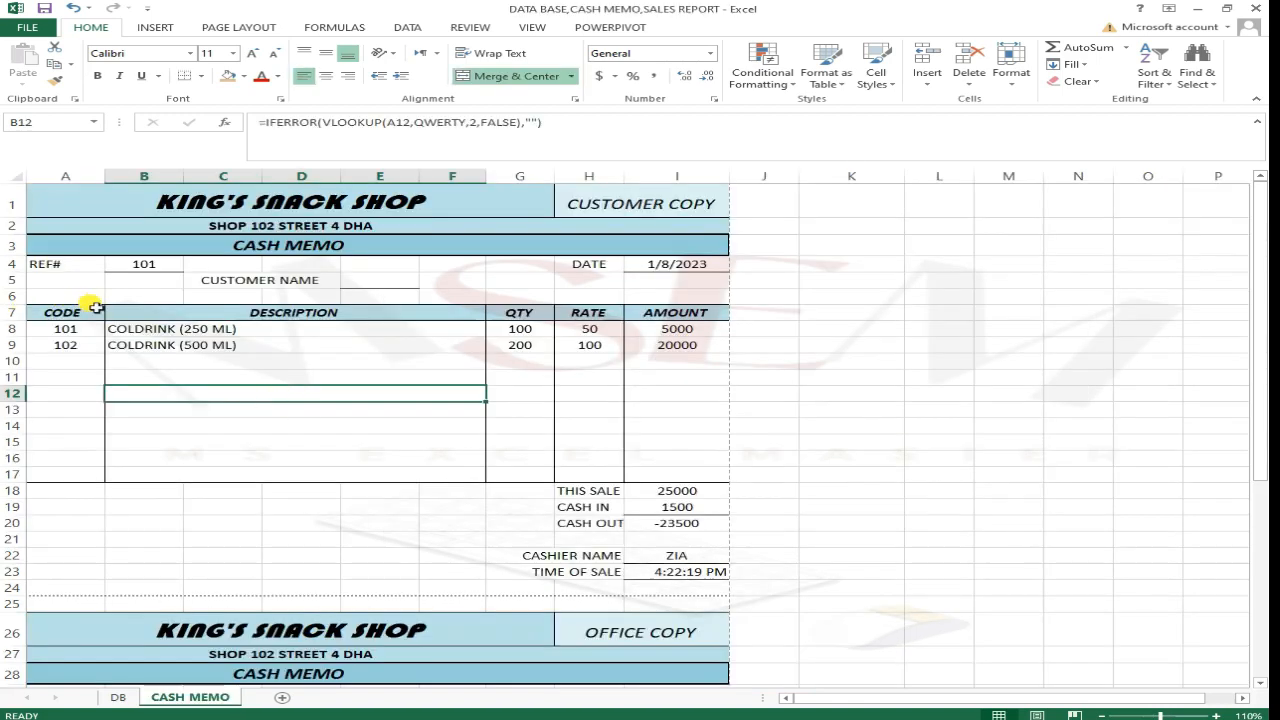
- In the King's Snack Shop cash memo workbook, clear the item codes in A8:A9
click(88, 330)
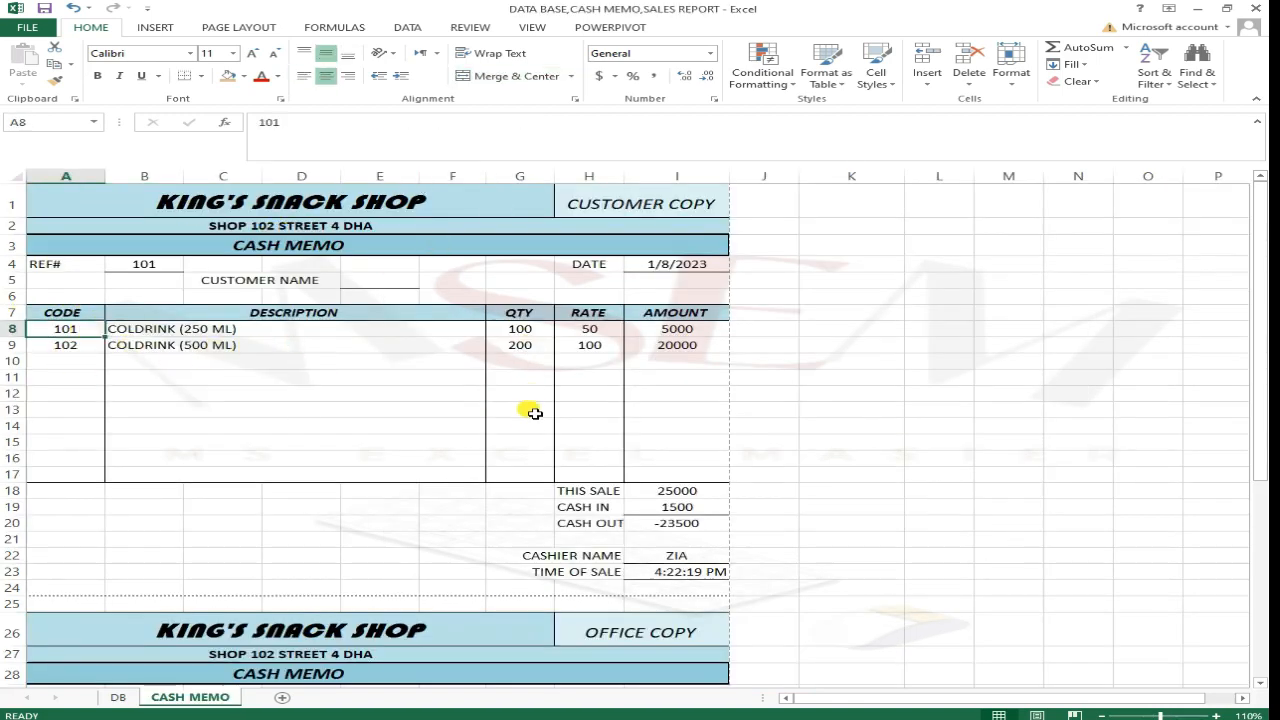
scroll(440, 372, down, 1)
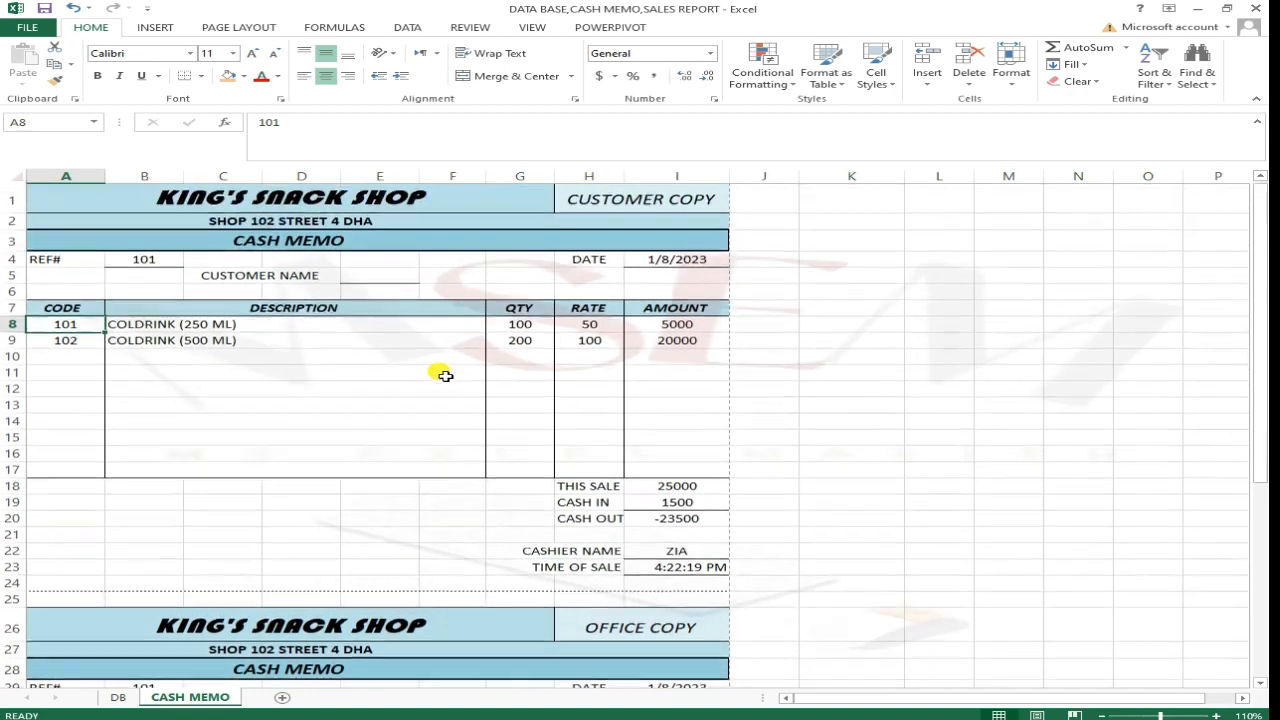
scroll(442, 374, up, 1)
key(shift+Down)
key(Delete)
key(Up)
key(Down)
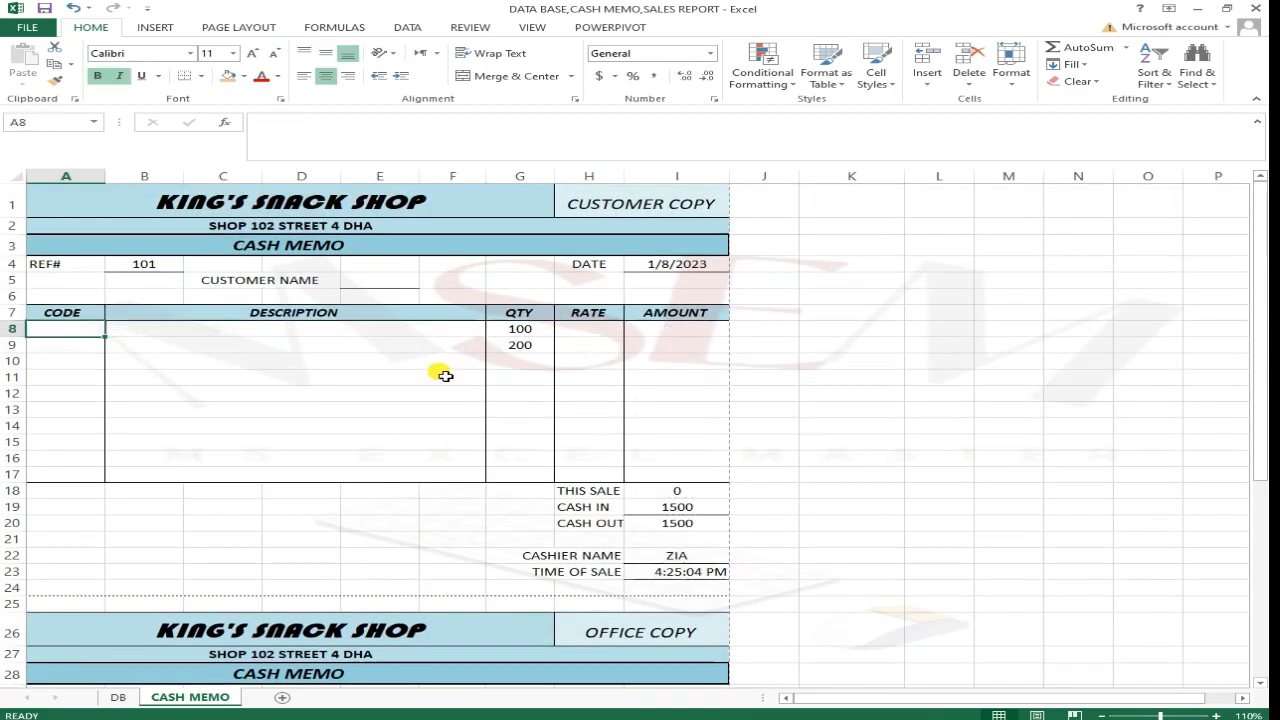
- Enter item codes 101, 102 and 103 in cells A8, A9 and A10 of the cash memo
text(101)
key(Return)
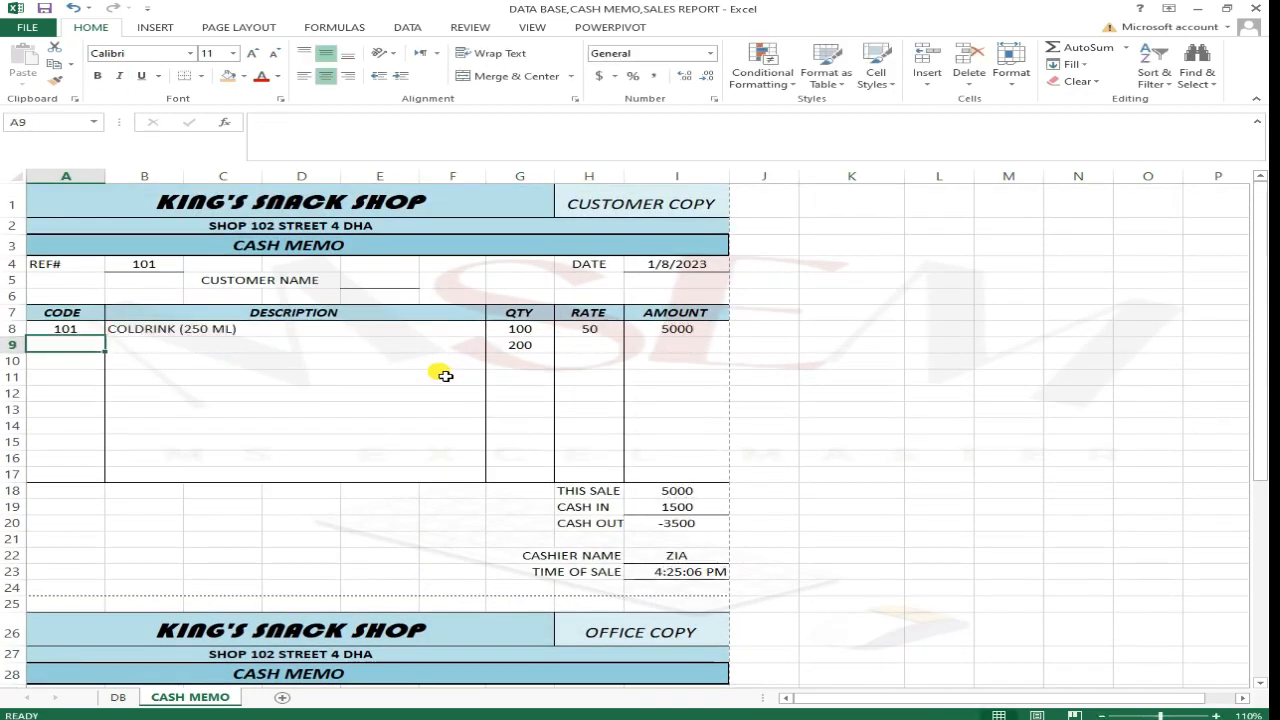
text(102)
key(Return)
text(103)
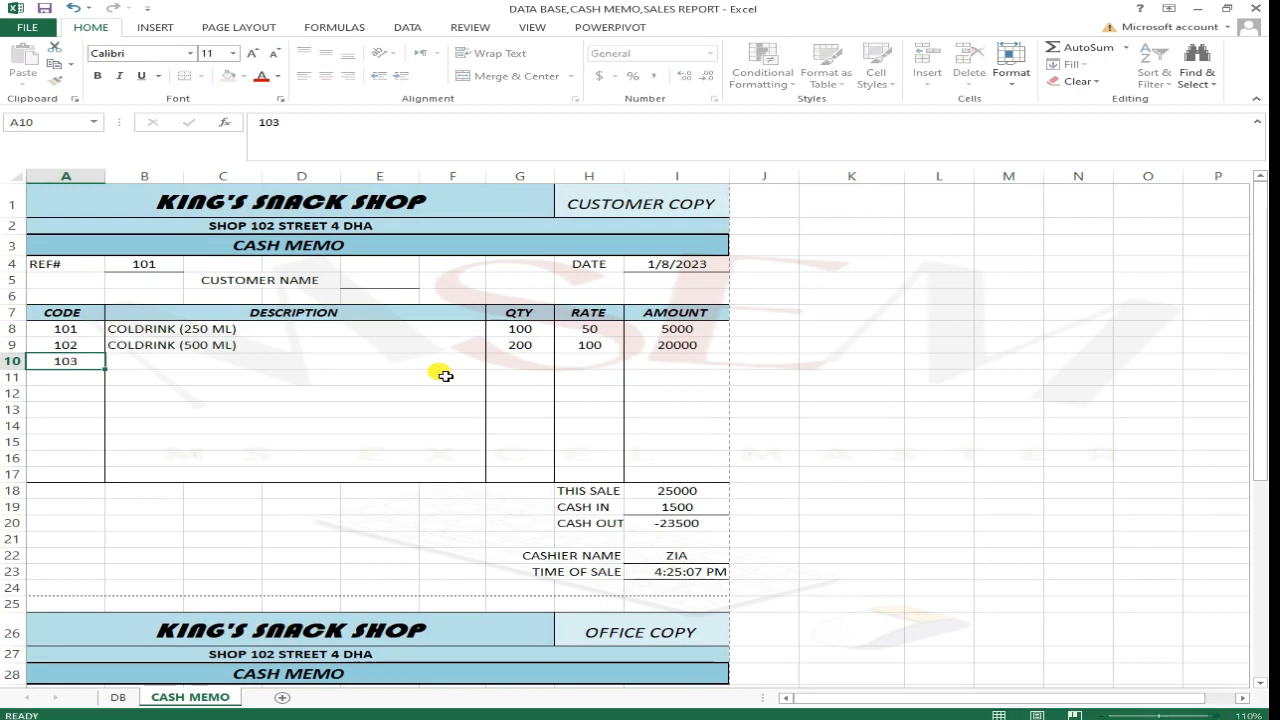
key(Tab)
- Clear the quantities of the 250 ml and 500 ml cold drinks in G8:G9
key(Tab)
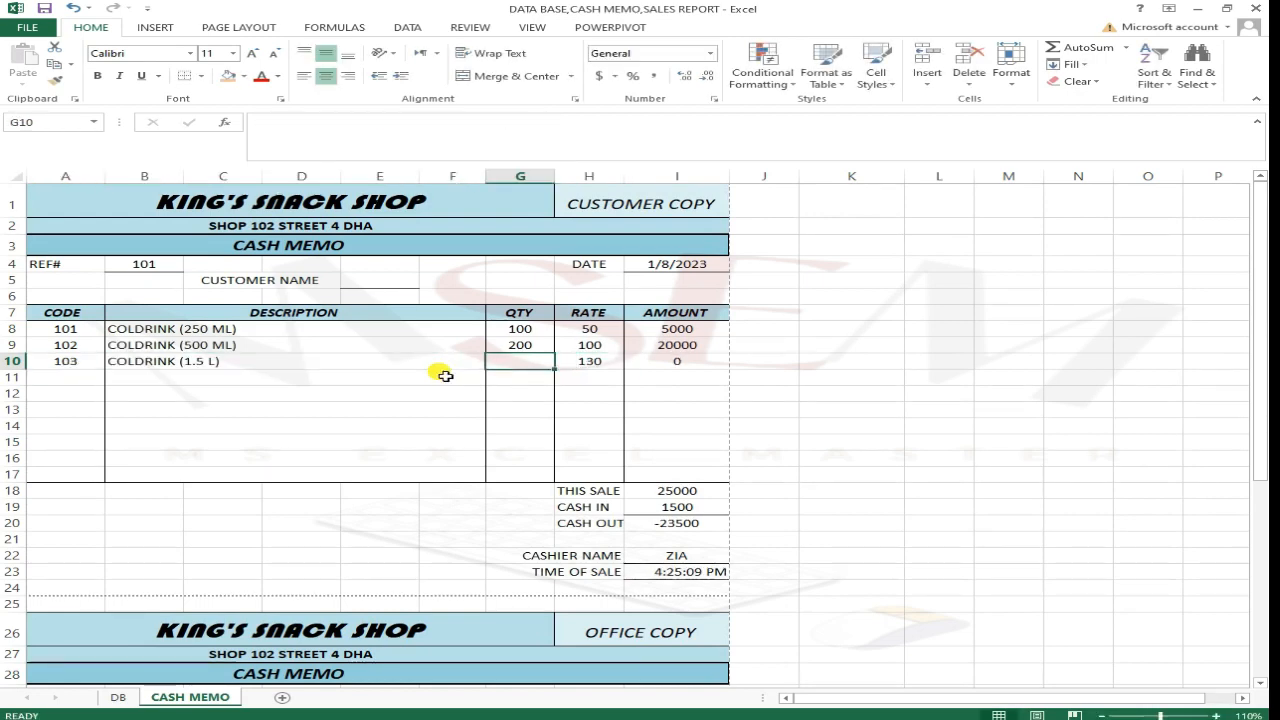
key(Up)
key(Up)
key(Delete)
key(Down)
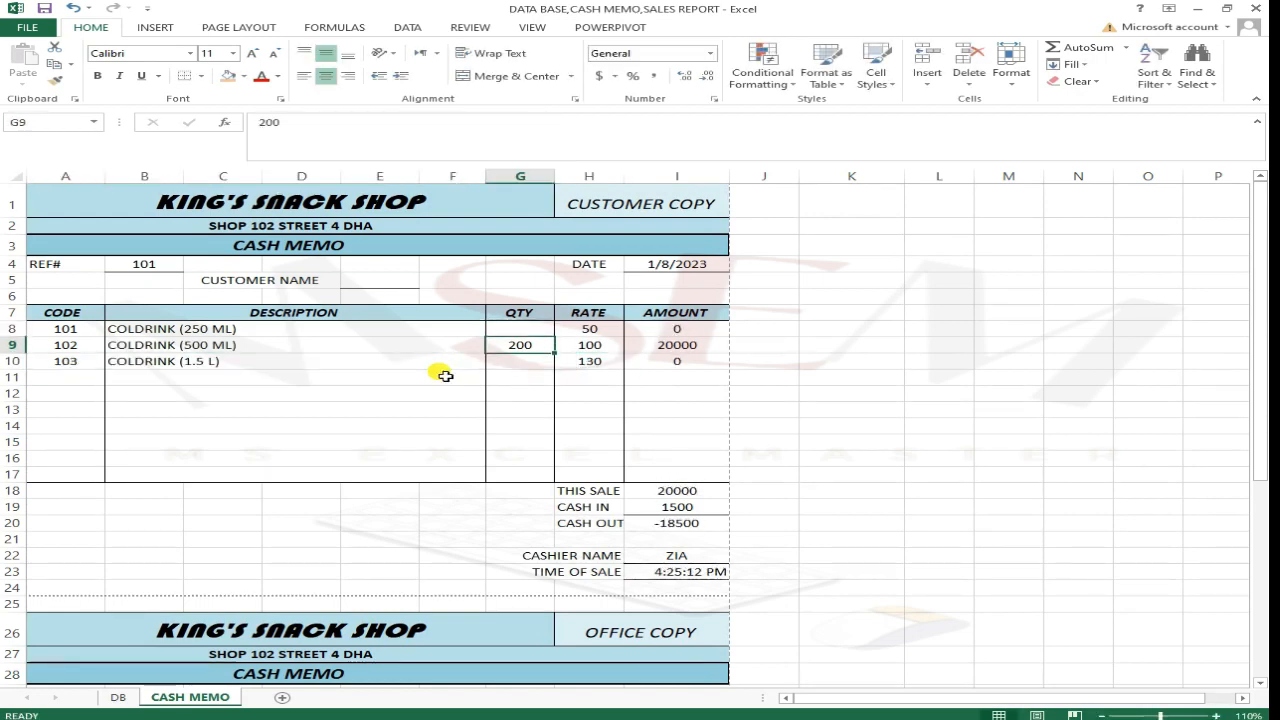
key(Delete)
key(Up)
- Enter quantities 1, 2 and 3 for the three cold drink items in G8:G10
text(1)
key(Return)
text(2)
key(Return)
text(3)
key(Return)
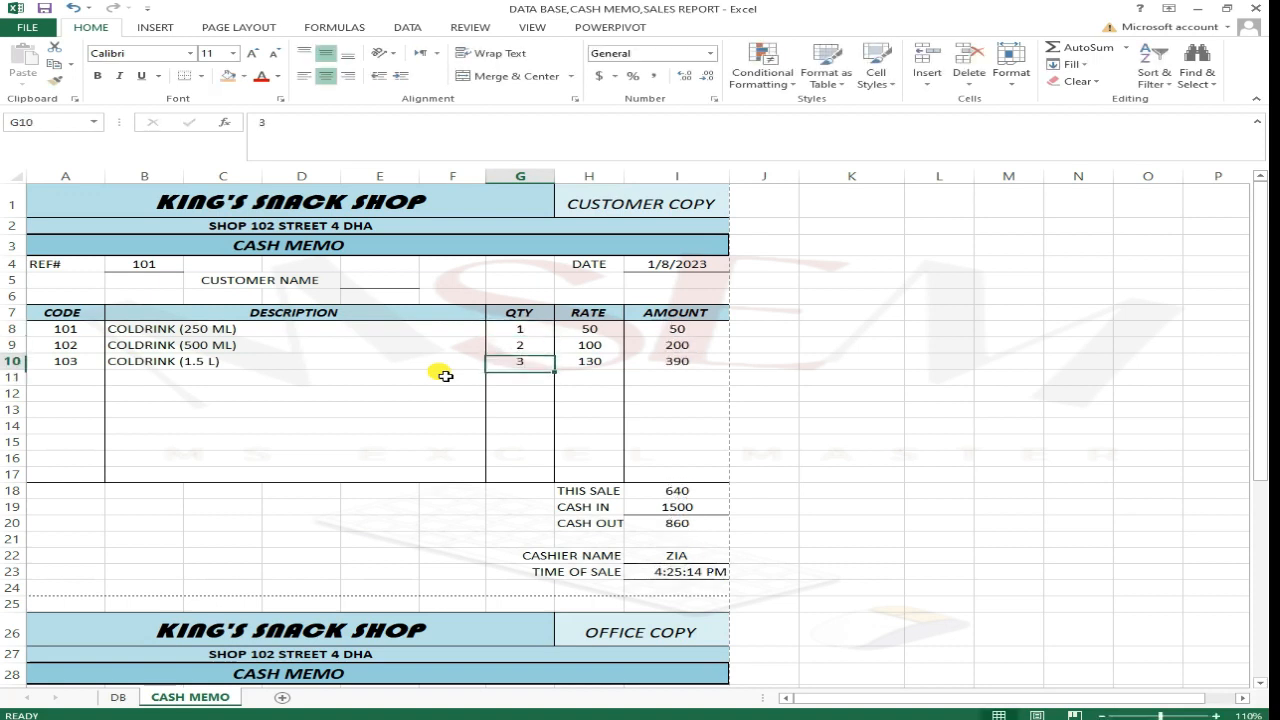
key(Up)
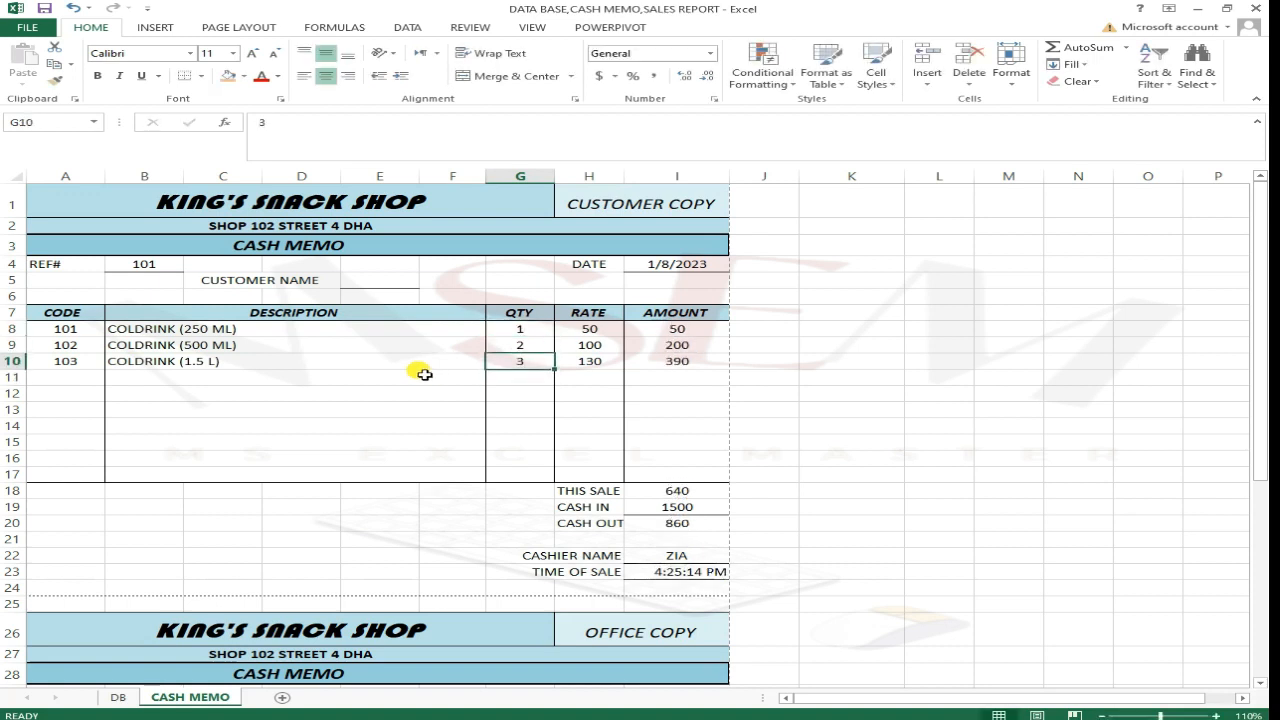
click(144, 266)
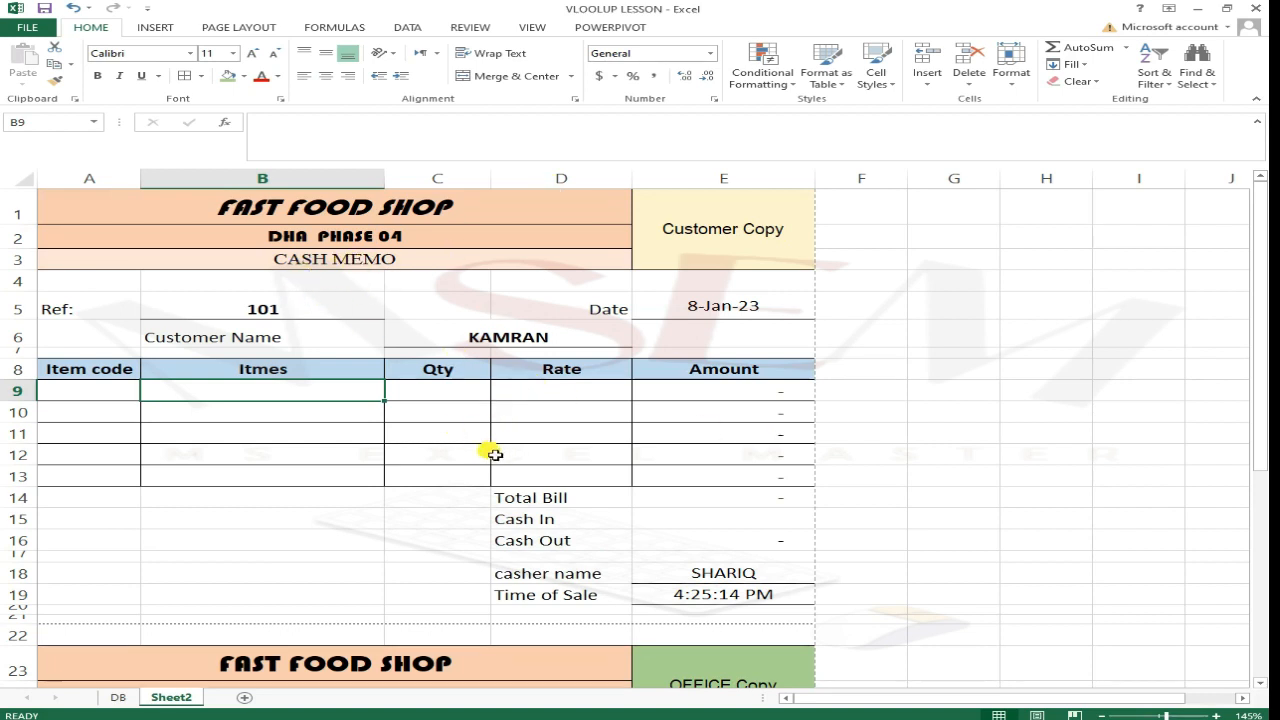
- In the VLOOLUP LESSON workbook, examine the DB sheet's item data in A9:C13 and select it by its name Table1
key(Left)
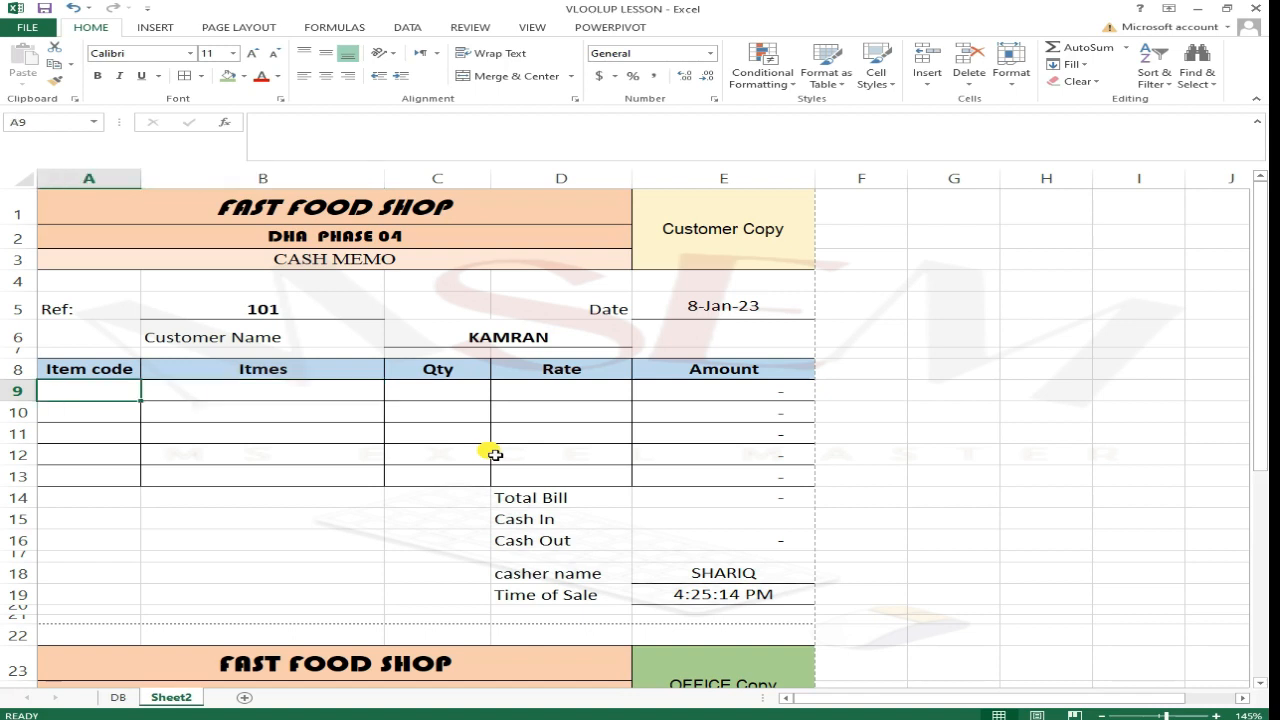
click(116, 697)
click(423, 516)
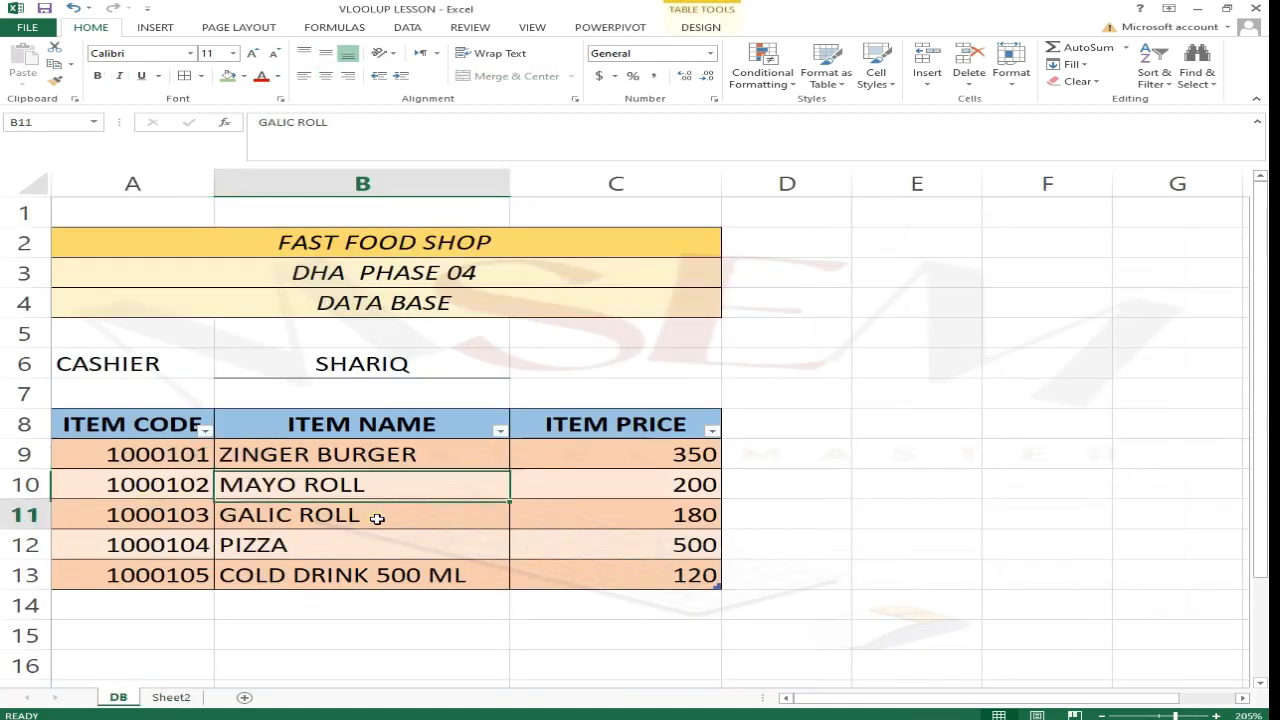
drag(57, 457, 537, 574)
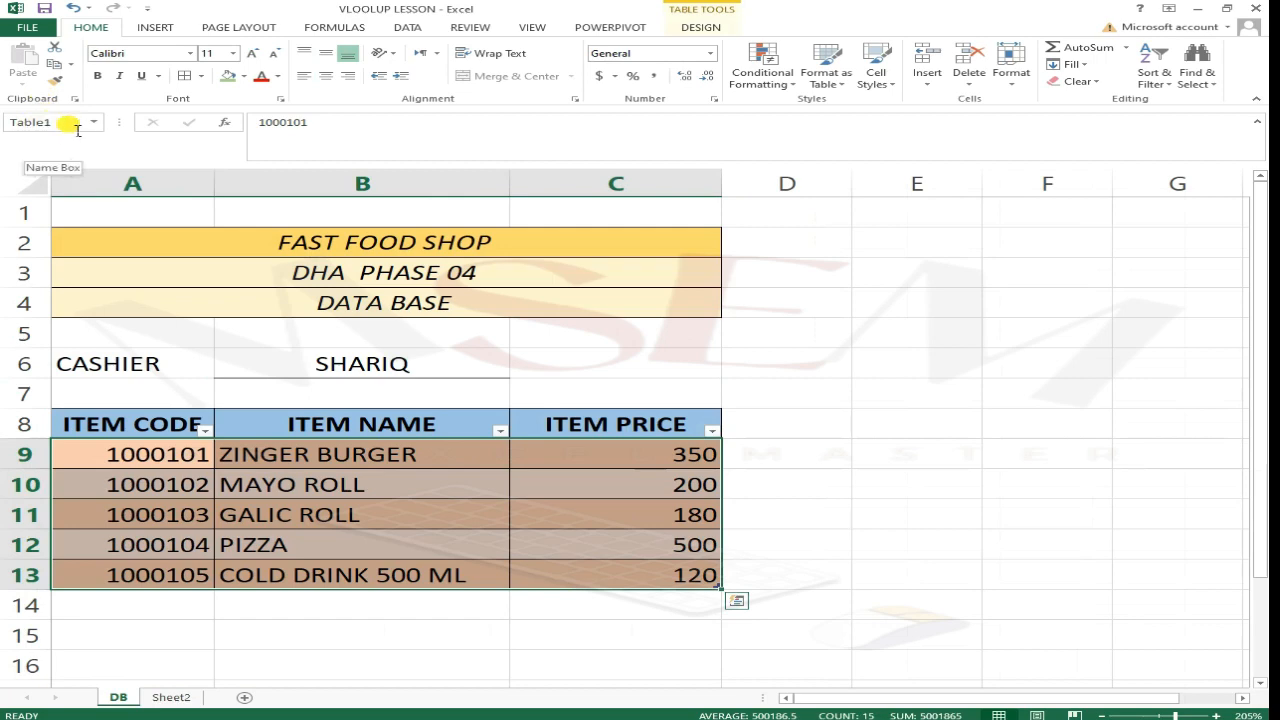
click(230, 540)
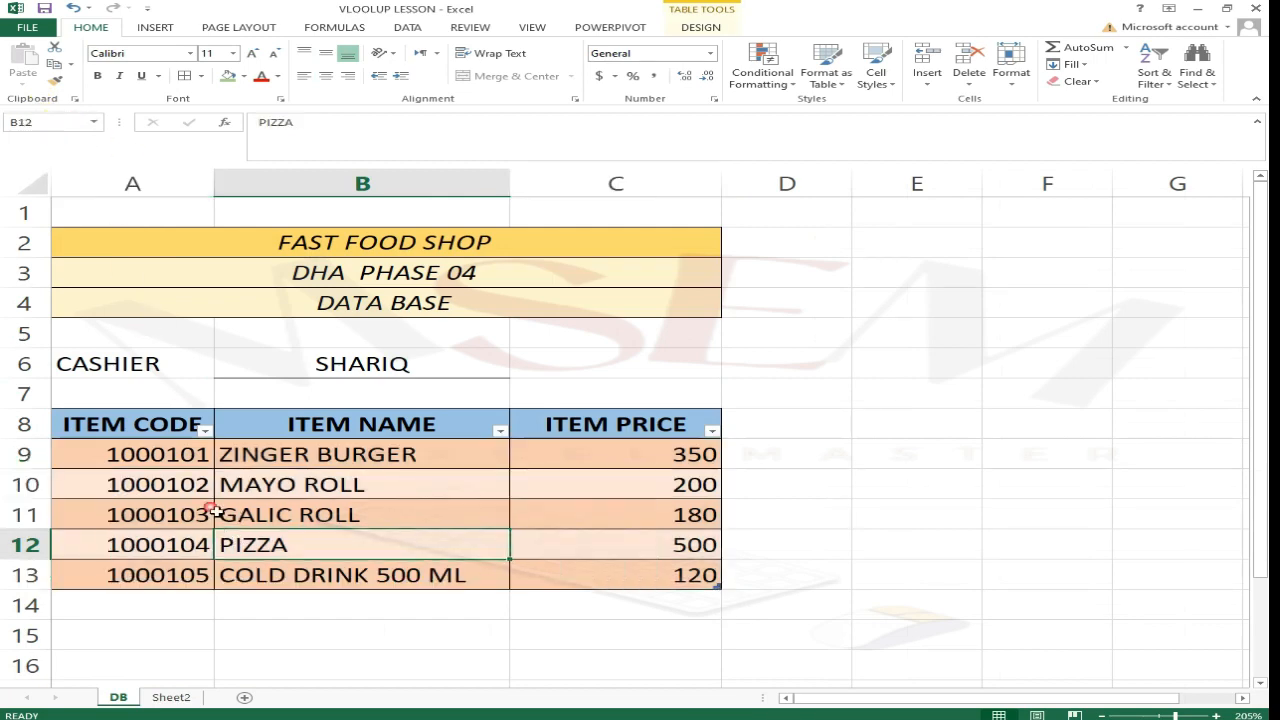
click(205, 488)
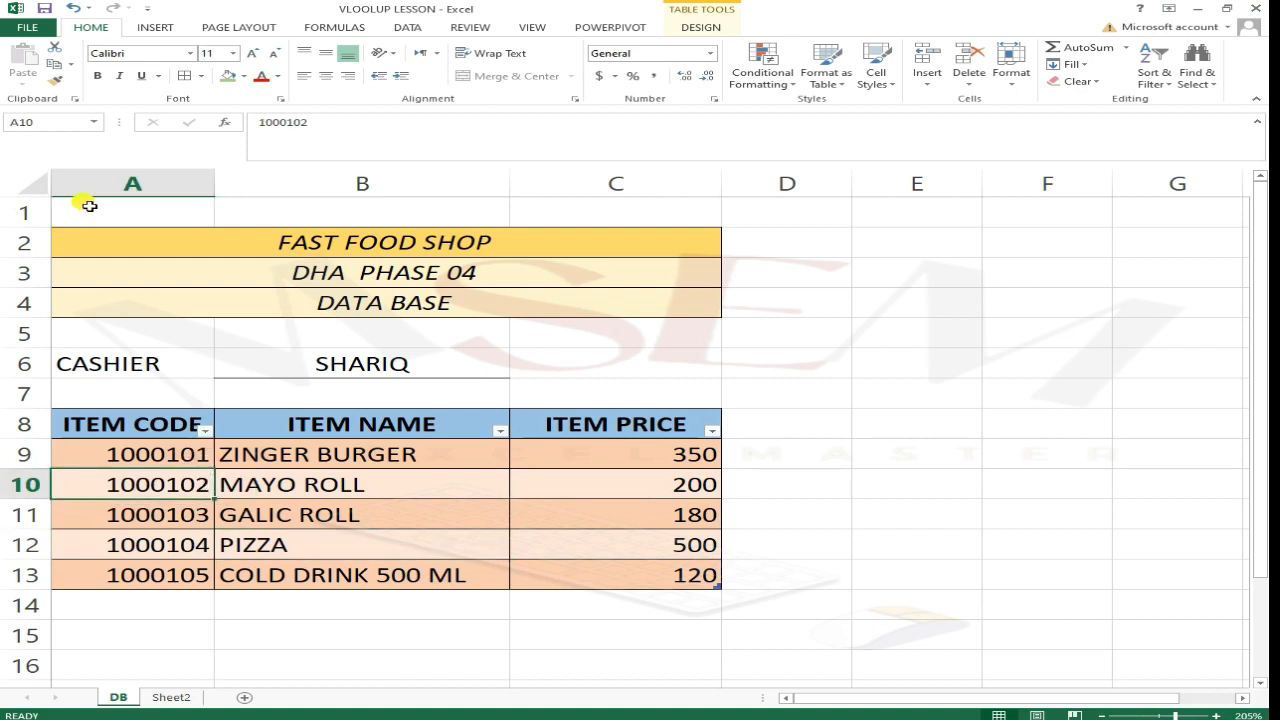
click(785, 392)
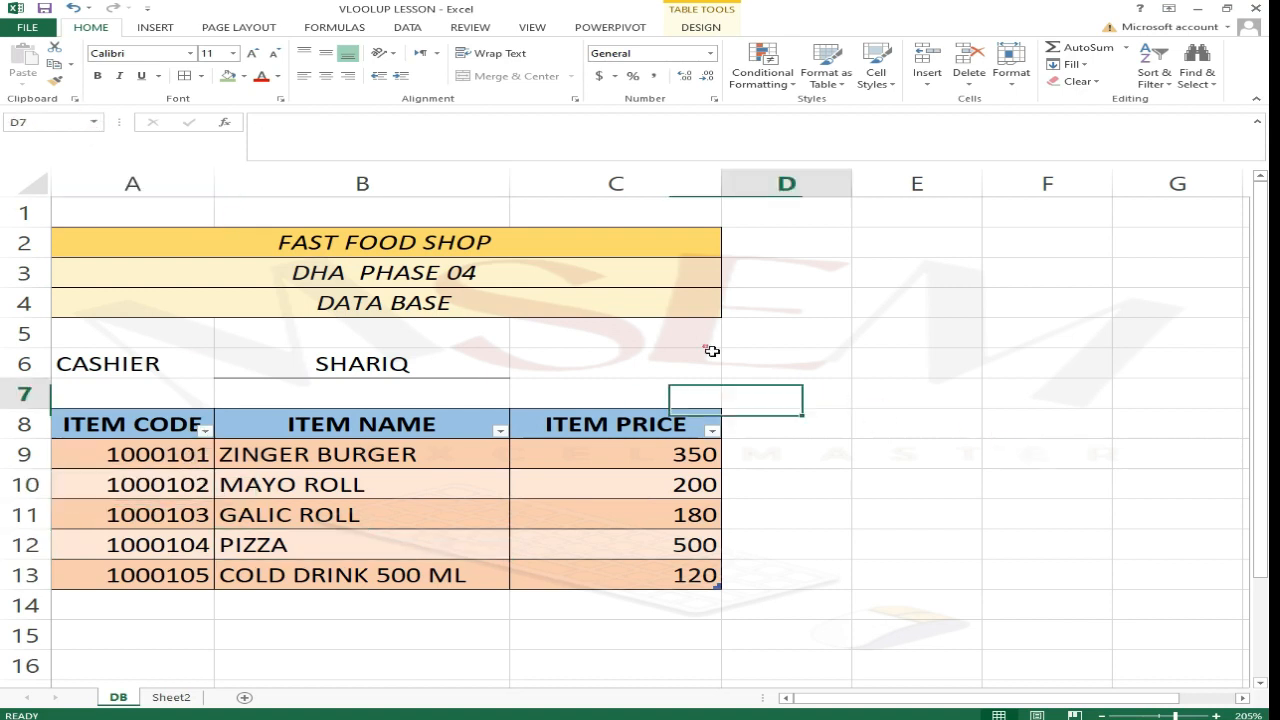
click(93, 122)
click(20, 145)
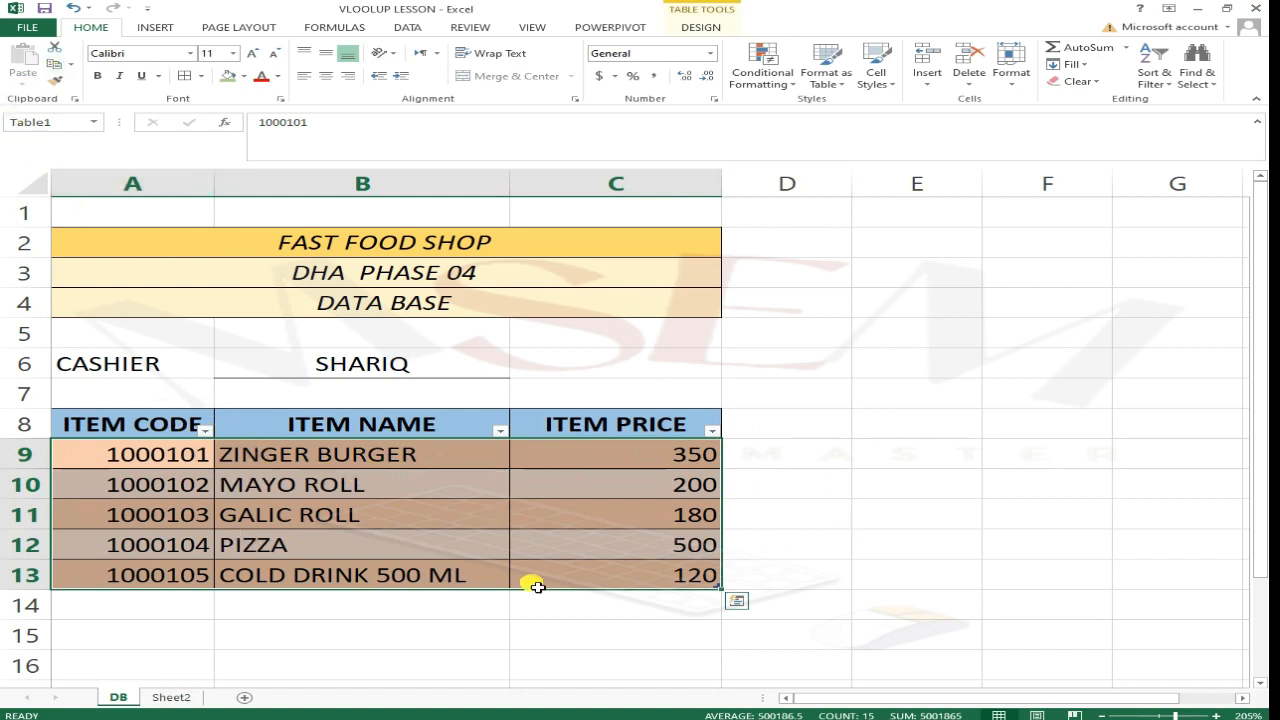
click(672, 468)
click(915, 456)
click(670, 515)
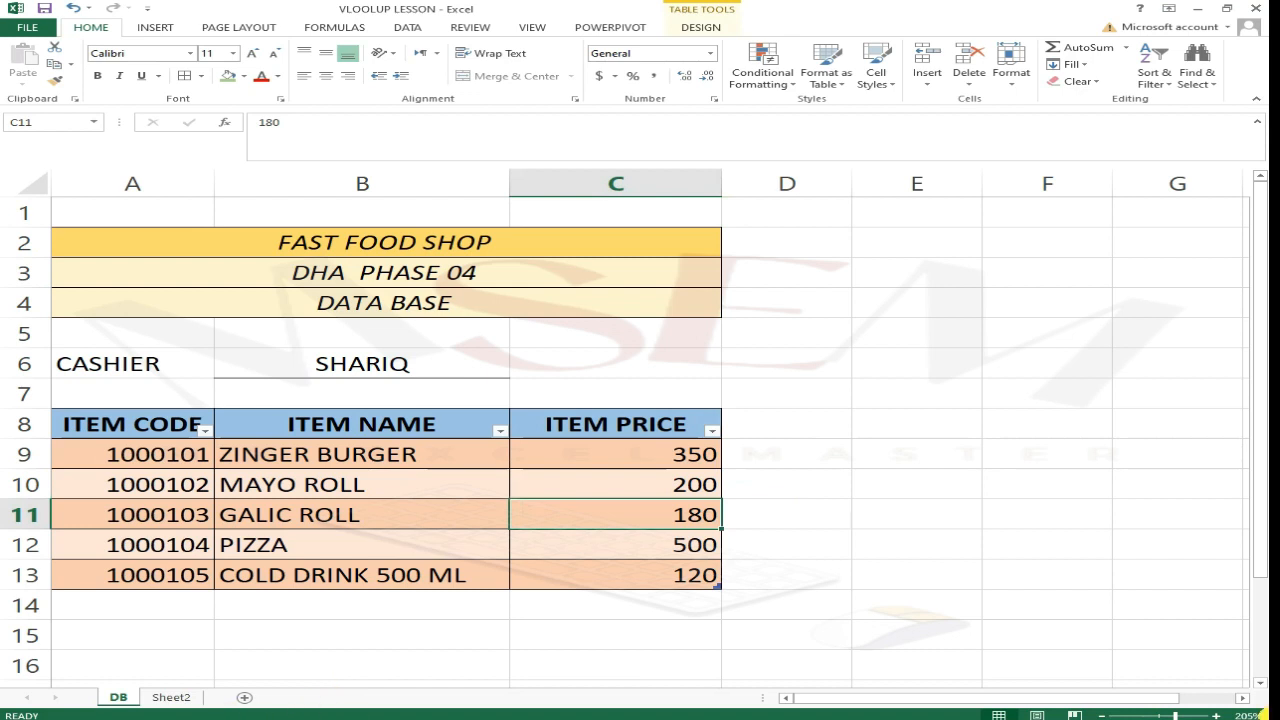
click(822, 716)
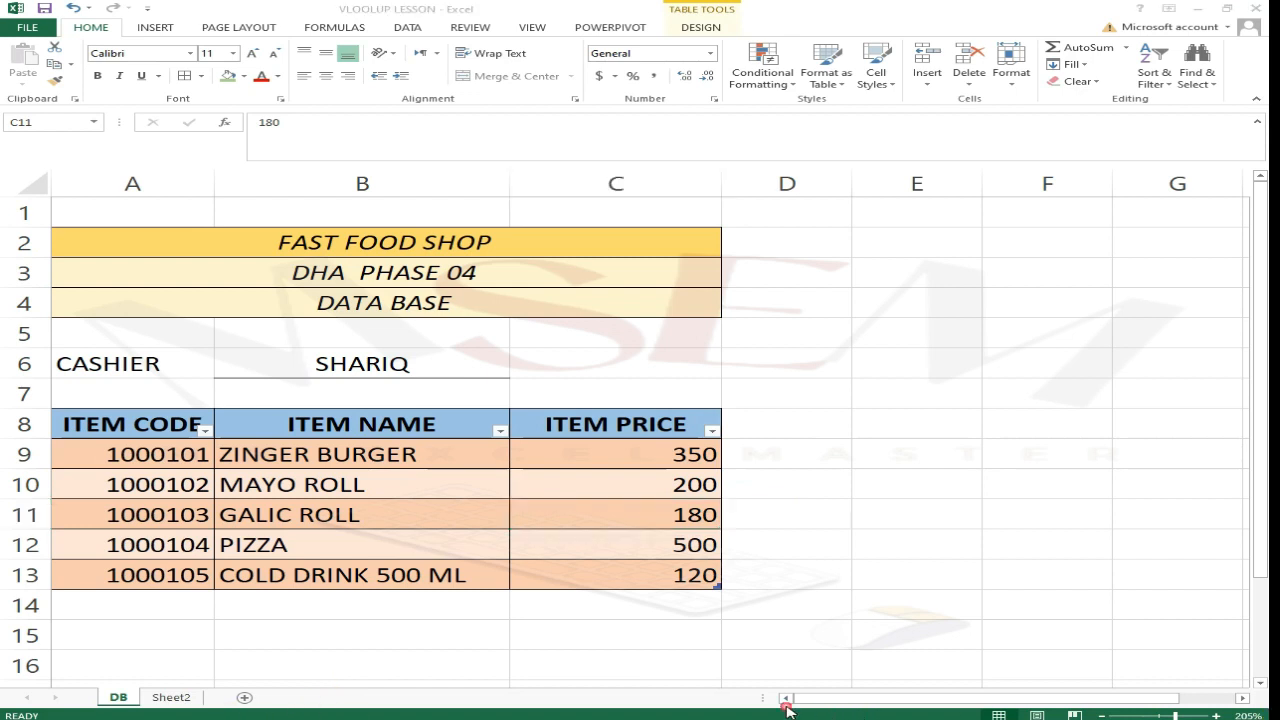
click(128, 696)
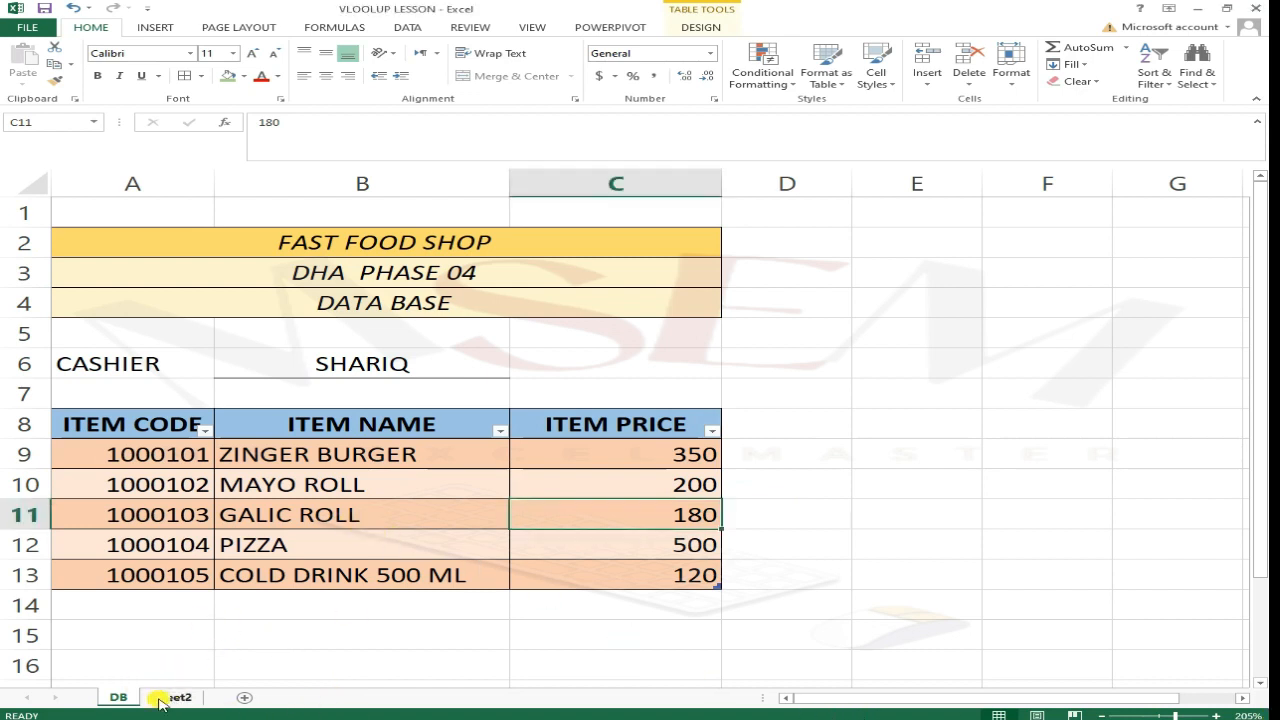
click(187, 697)
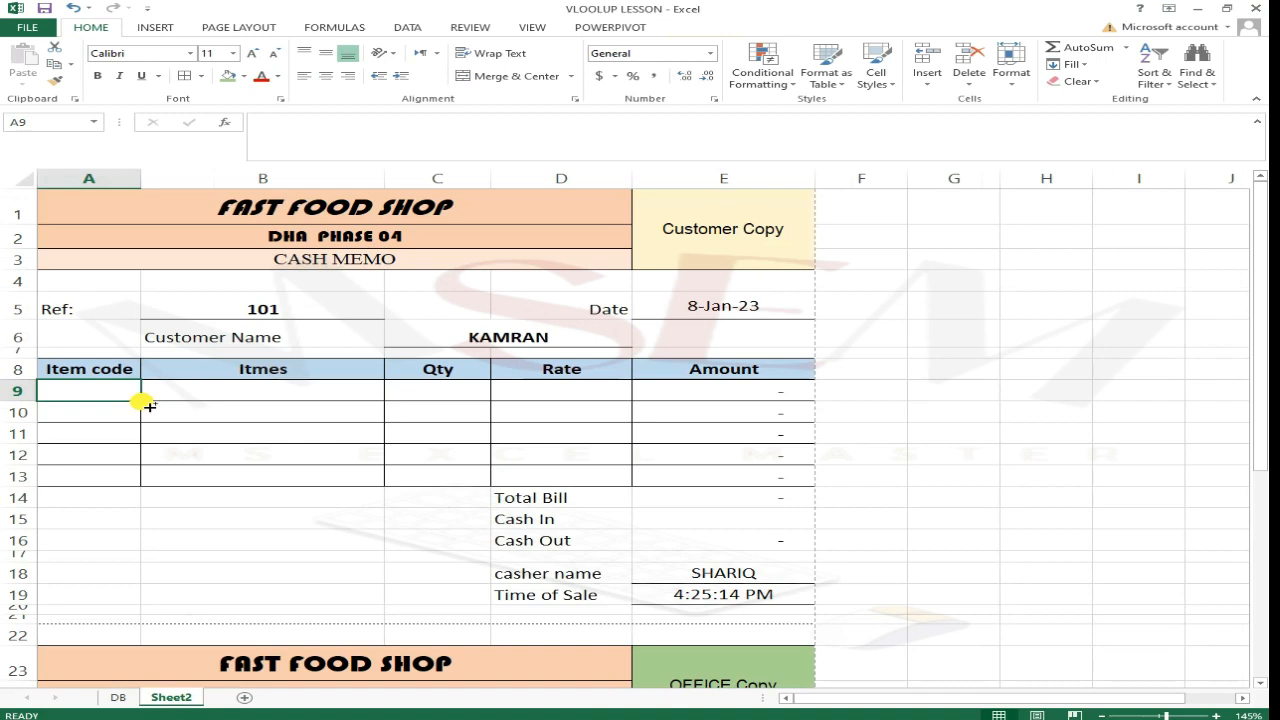
- Copy item codes 1000101 and 1000102 from the DB sheet and paste them as values into A9:A10 of Sheet2
key(ctrl+Page_Up)
key(Up)
key(Left)
key(Left)
key(Up)
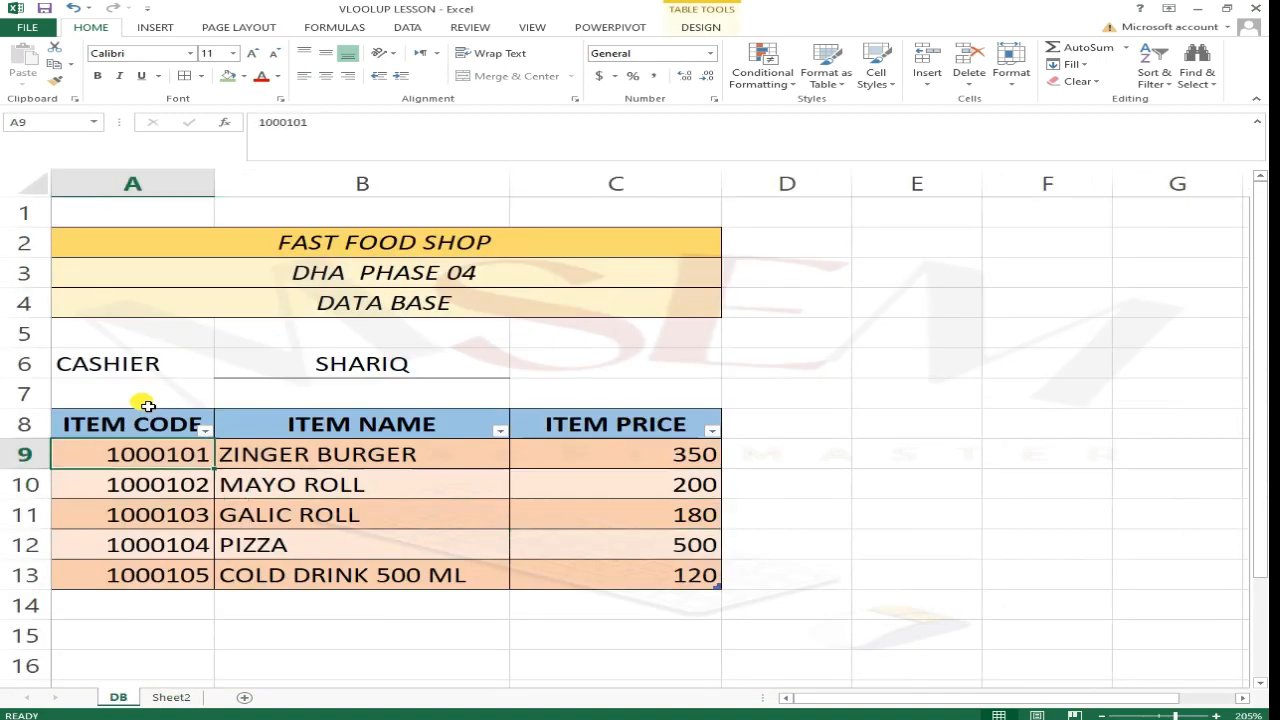
key(shift+Down)
key(ctrl+c)
key(ctrl+Page_Down)
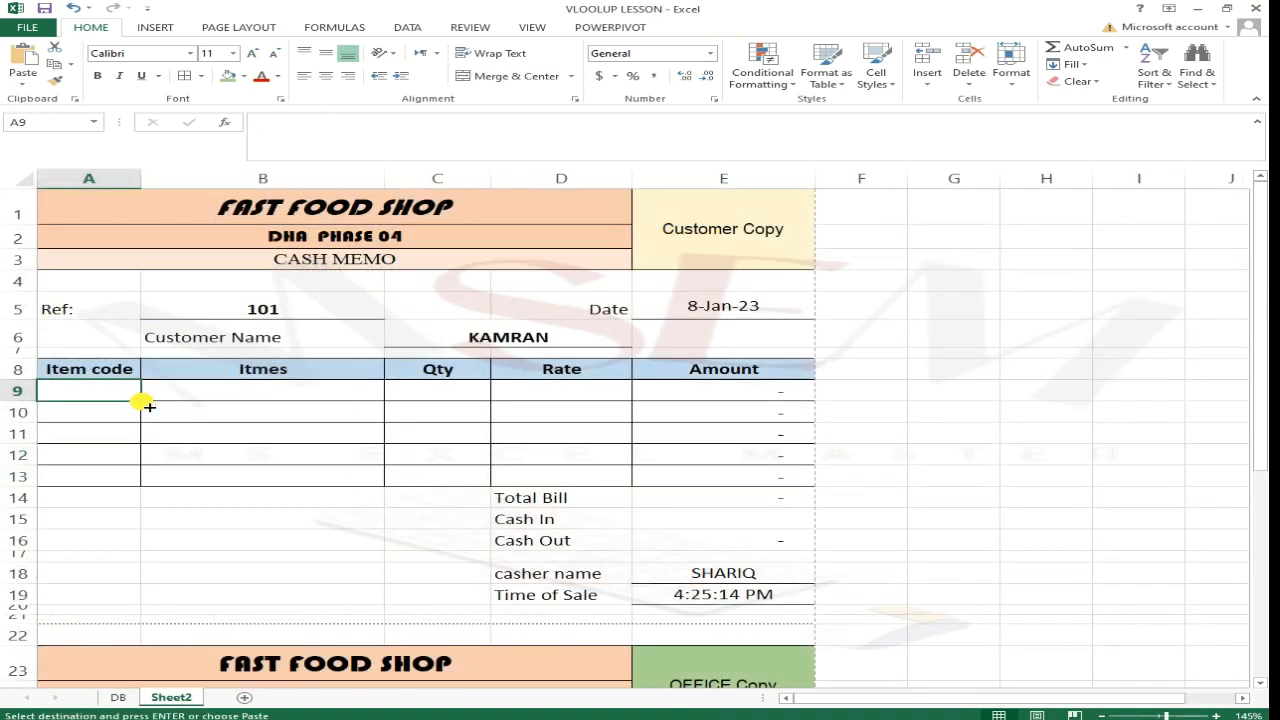
right_click(146, 403)
click(183, 466)
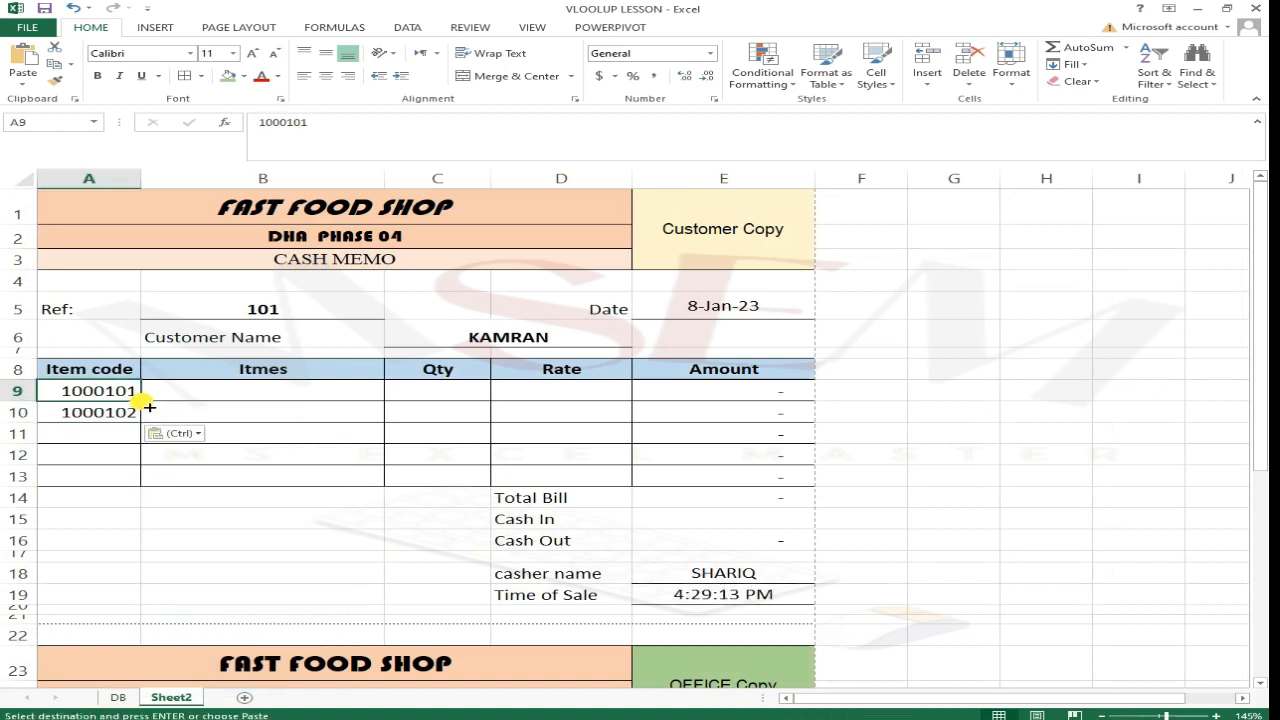
- Start a VLOOKUP formula in B9 of Sheet2 with the item code in A9 as the lookup value
click(345, 395)
text(=)
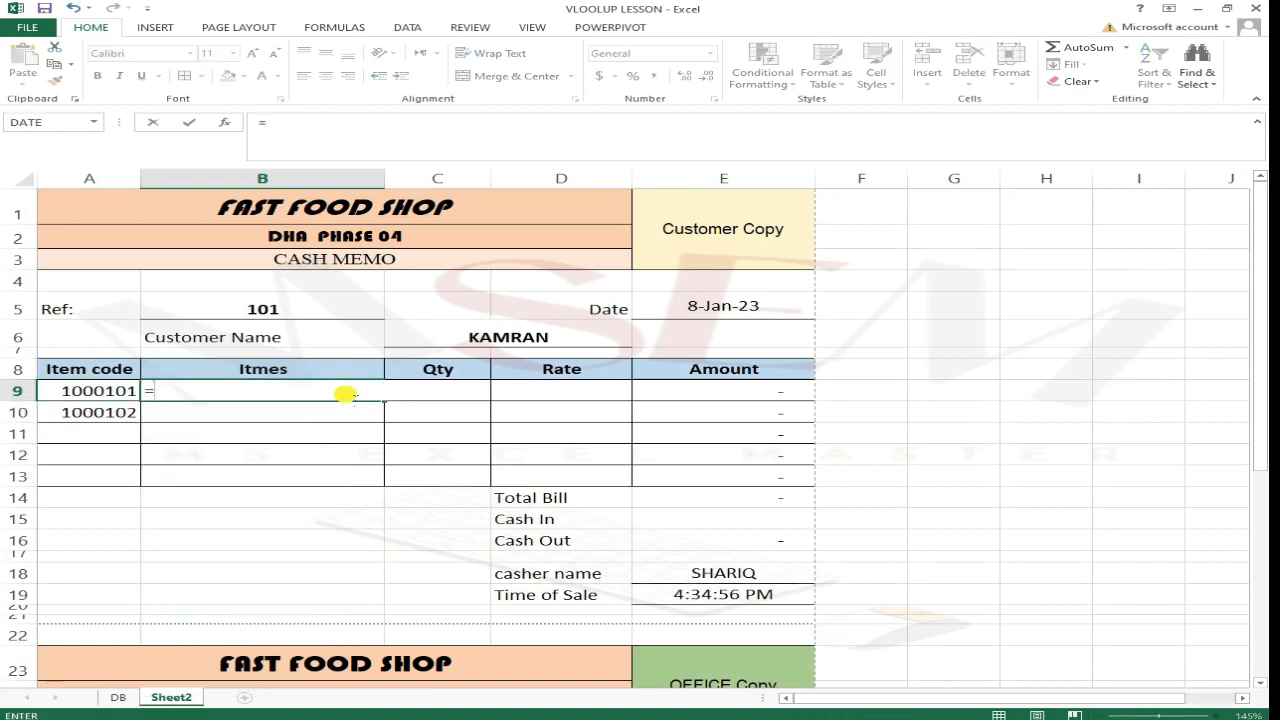
text(VL)
key(Tab)
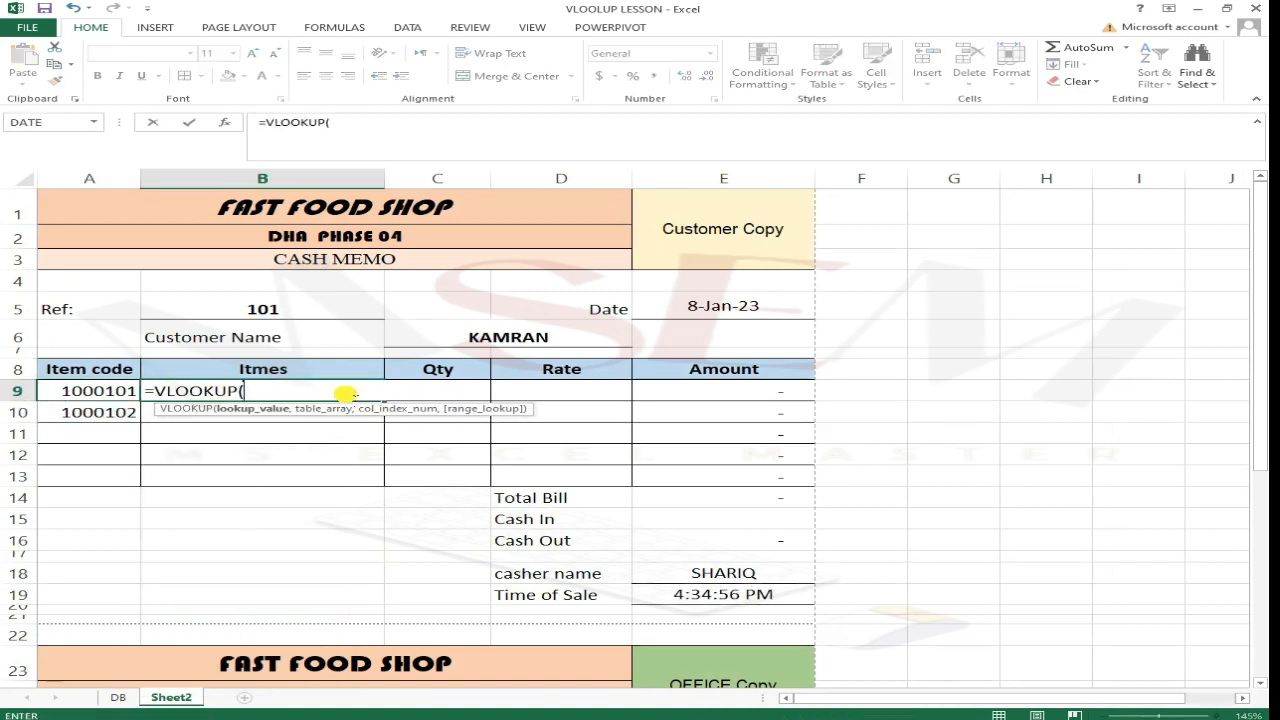
click(100, 388)
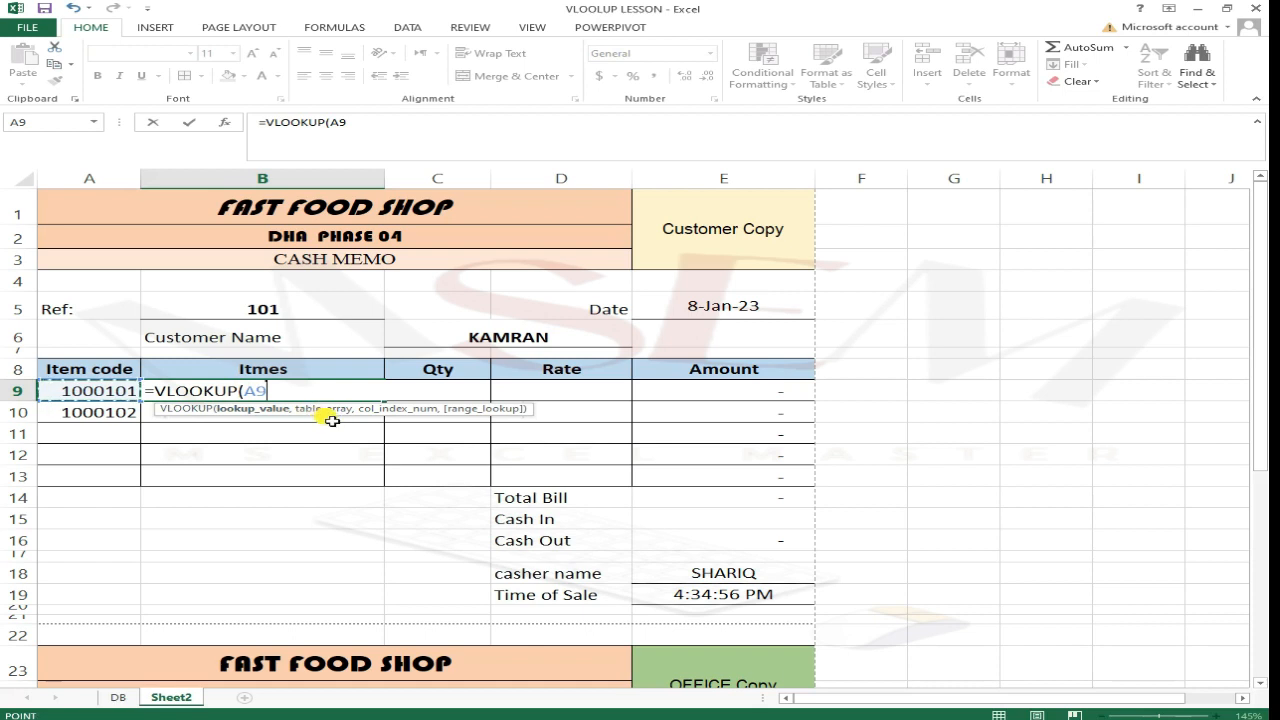
text(,)
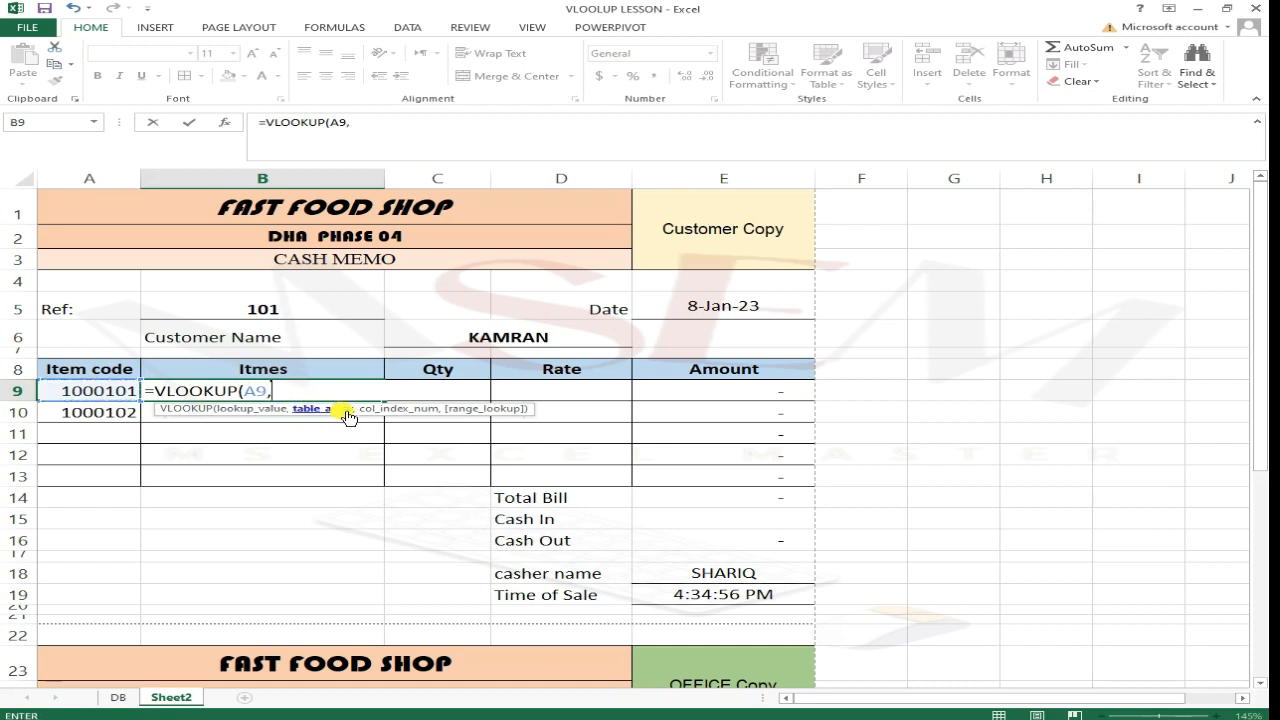
- Complete the B9 VLOOKUP with the DB sheet's Table1 as the table array, column index 2 and FALSE for an exact match
click(120, 697)
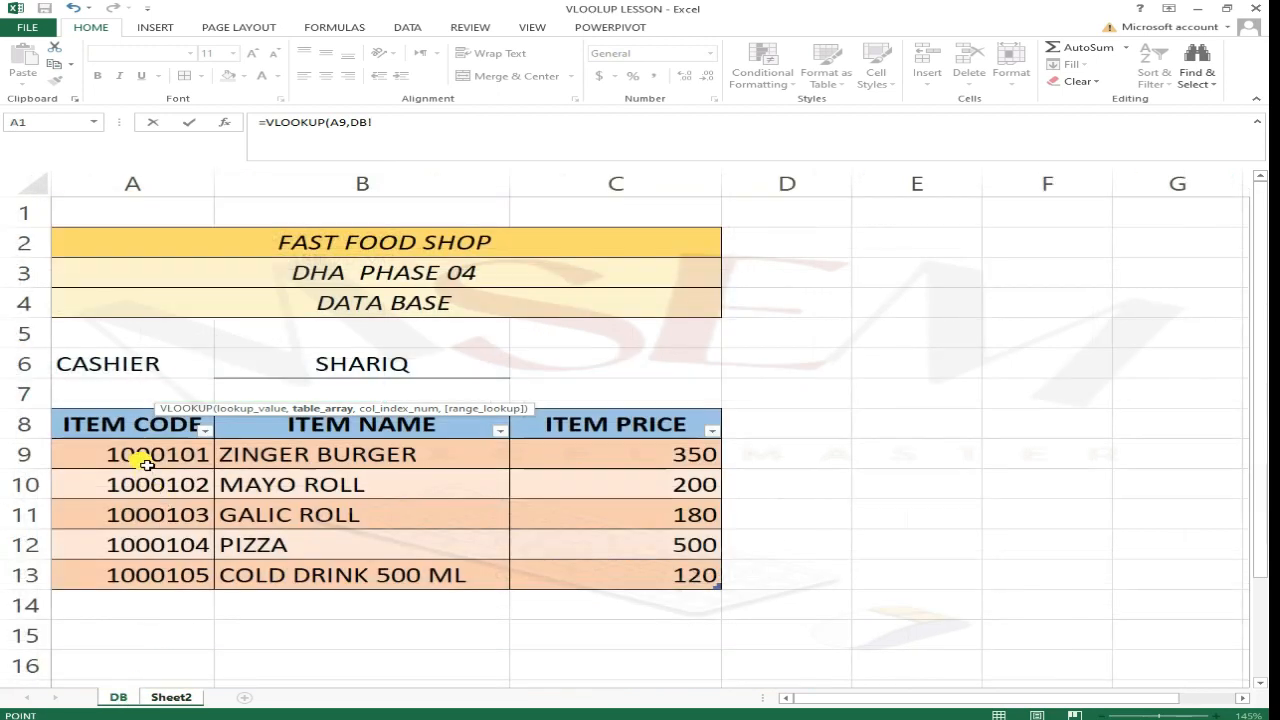
mouse_move(142, 457)
mouse_down()
mouse_move(543, 545)
mouse_move(579, 572)
mouse_move(565, 572)
mouse_up()
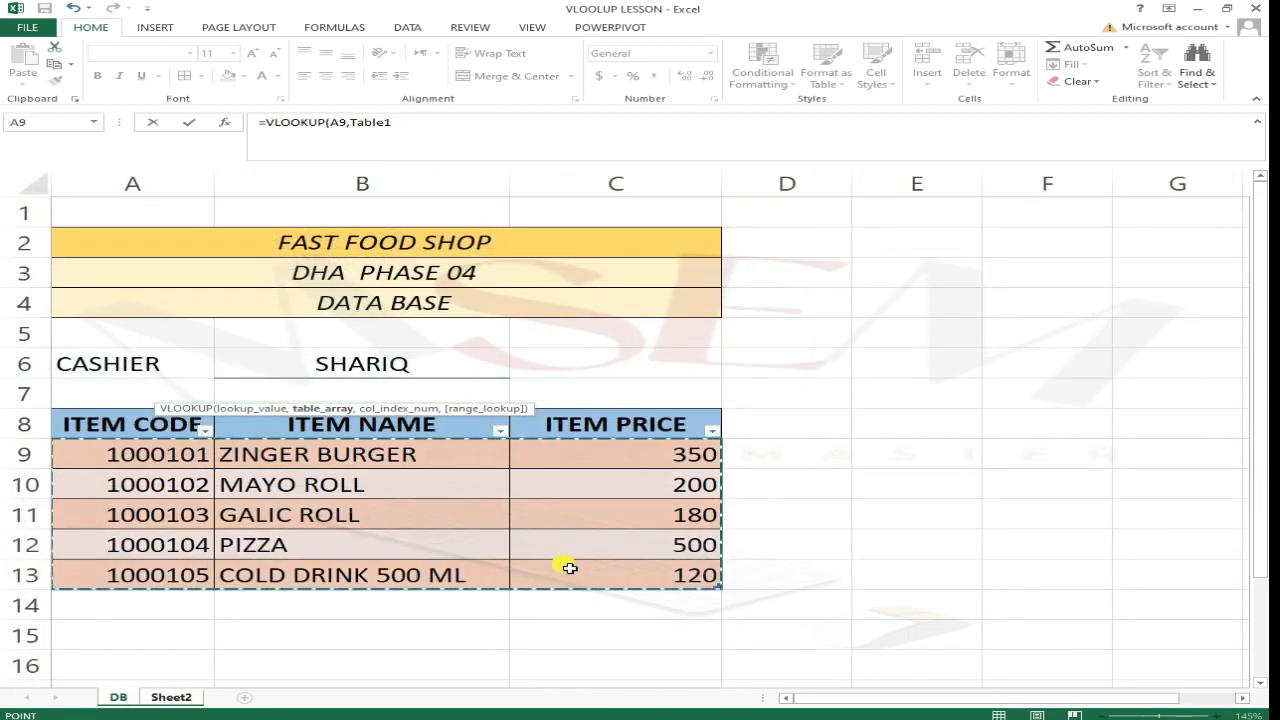
text(,)
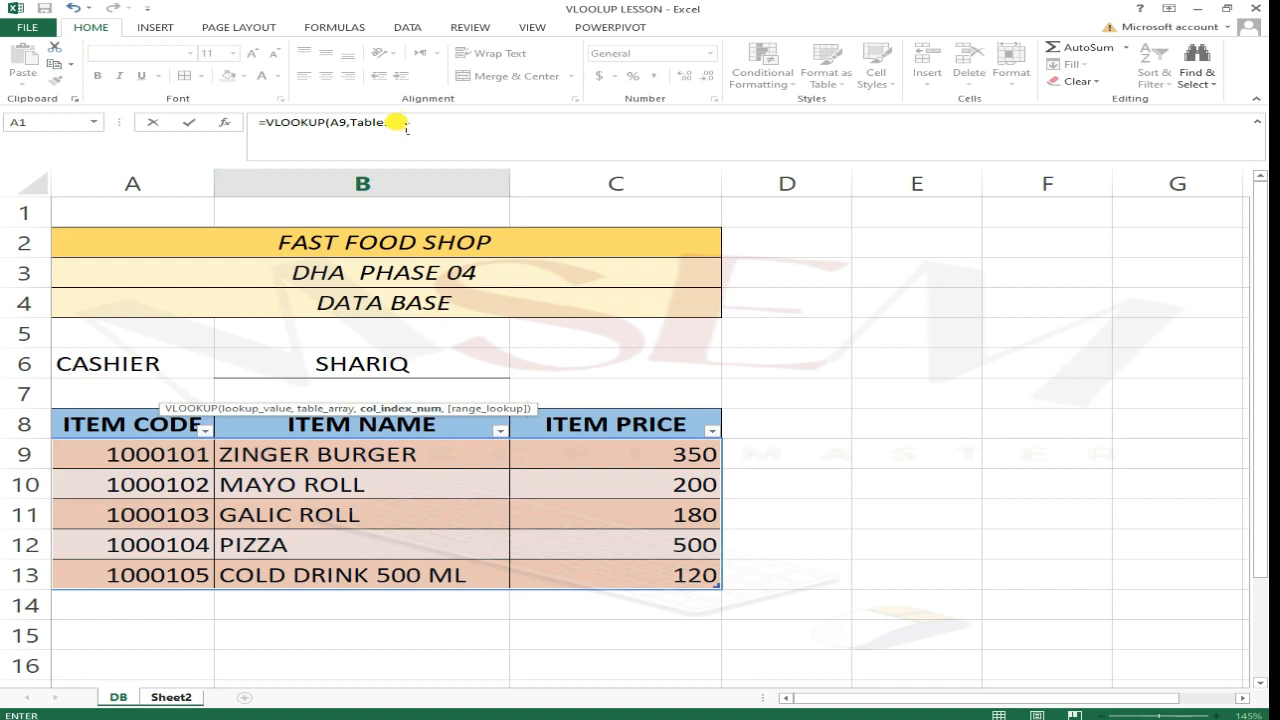
text(2,)
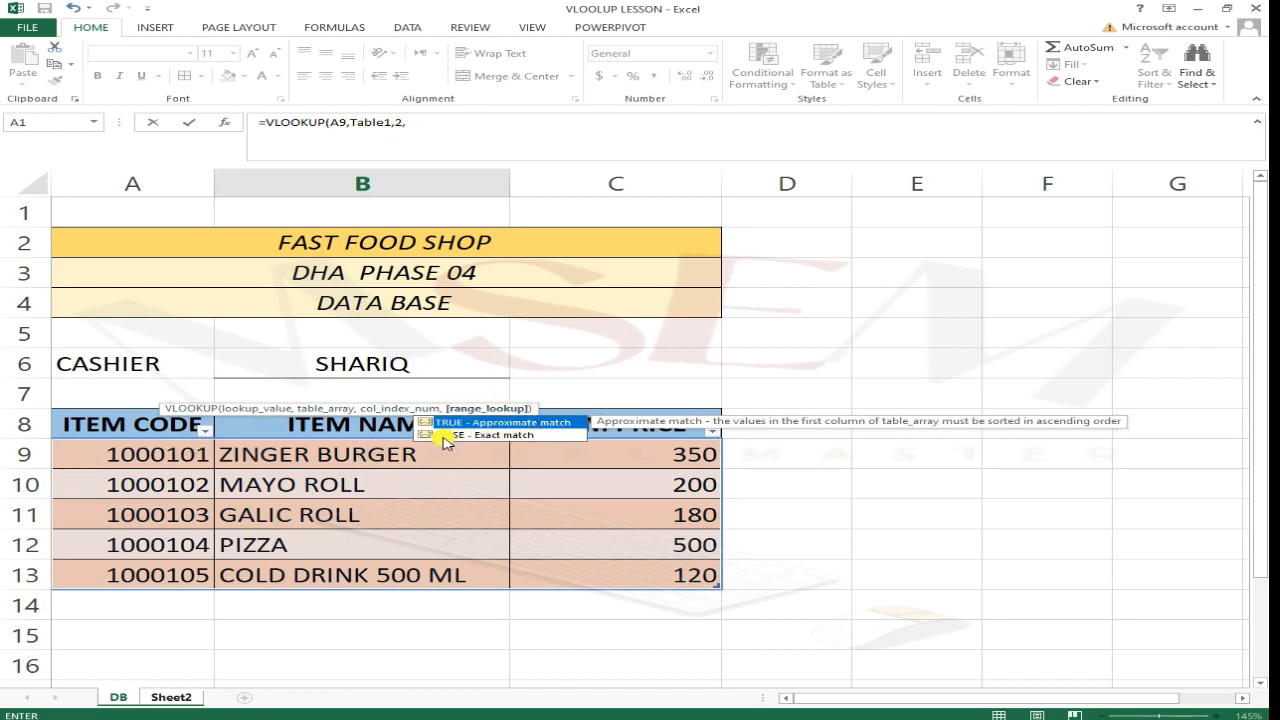
click(444, 437)
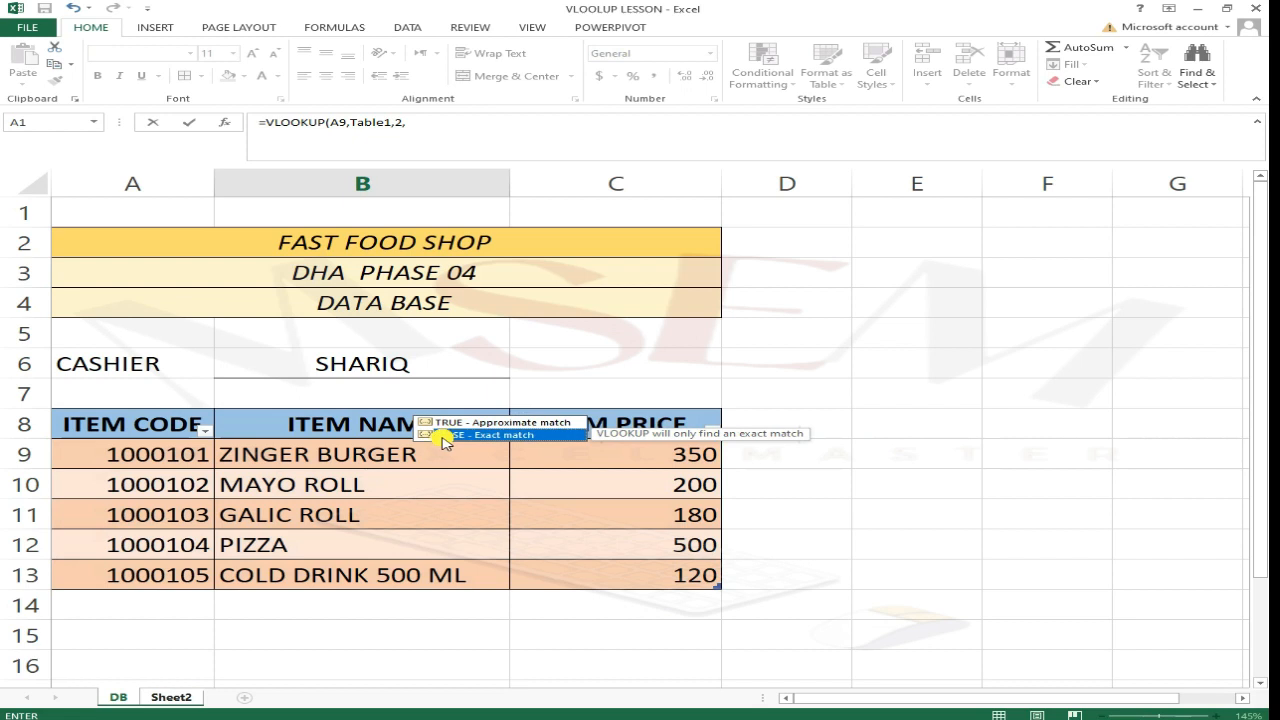
double_click(456, 437)
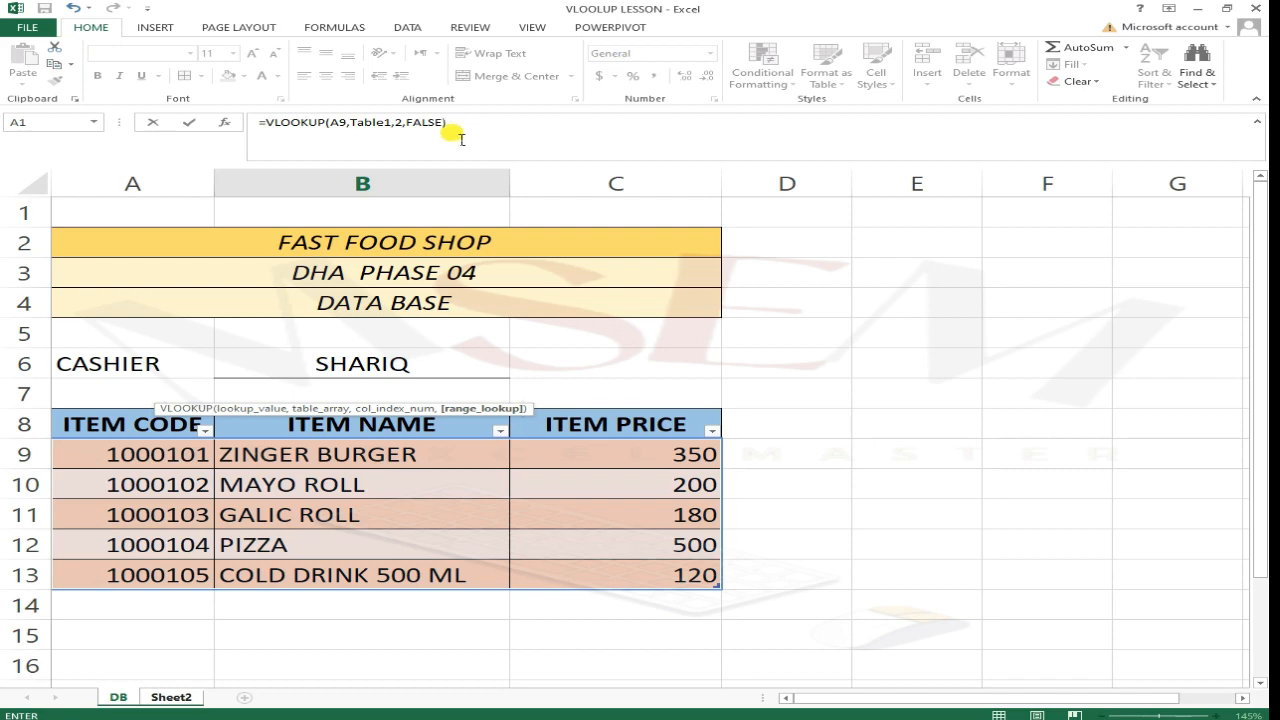
key(Return)
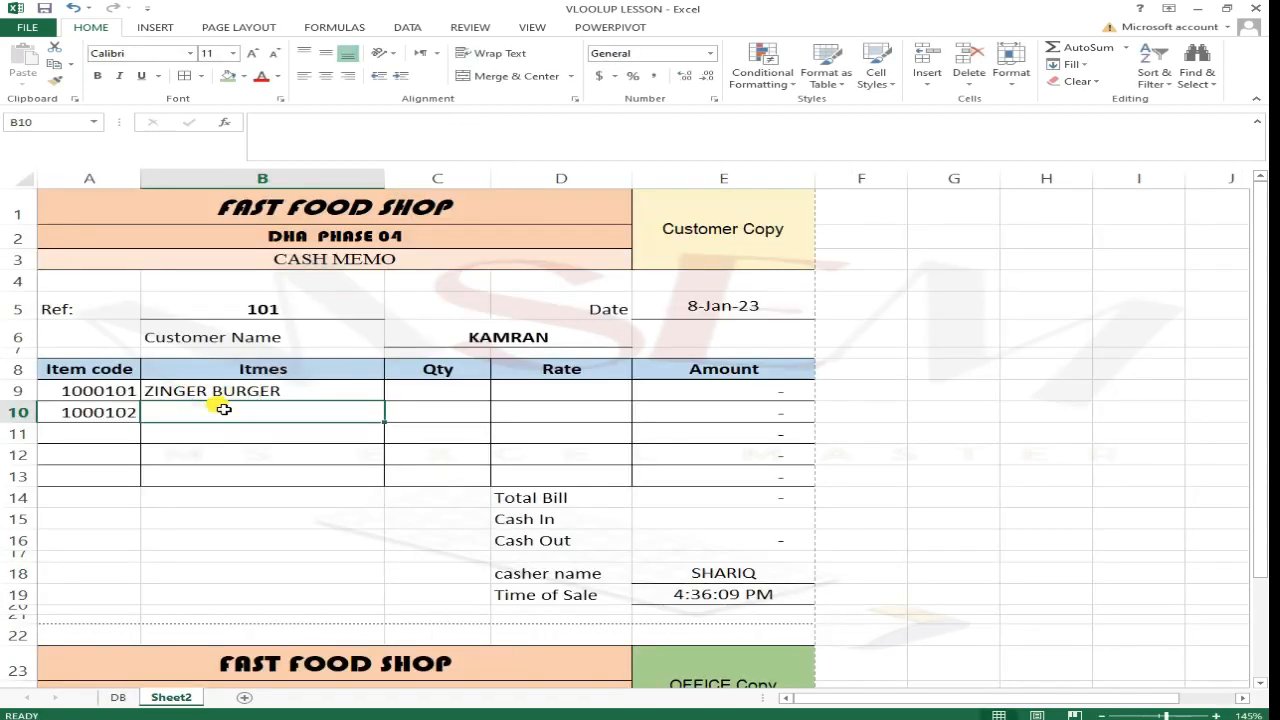
click(246, 398)
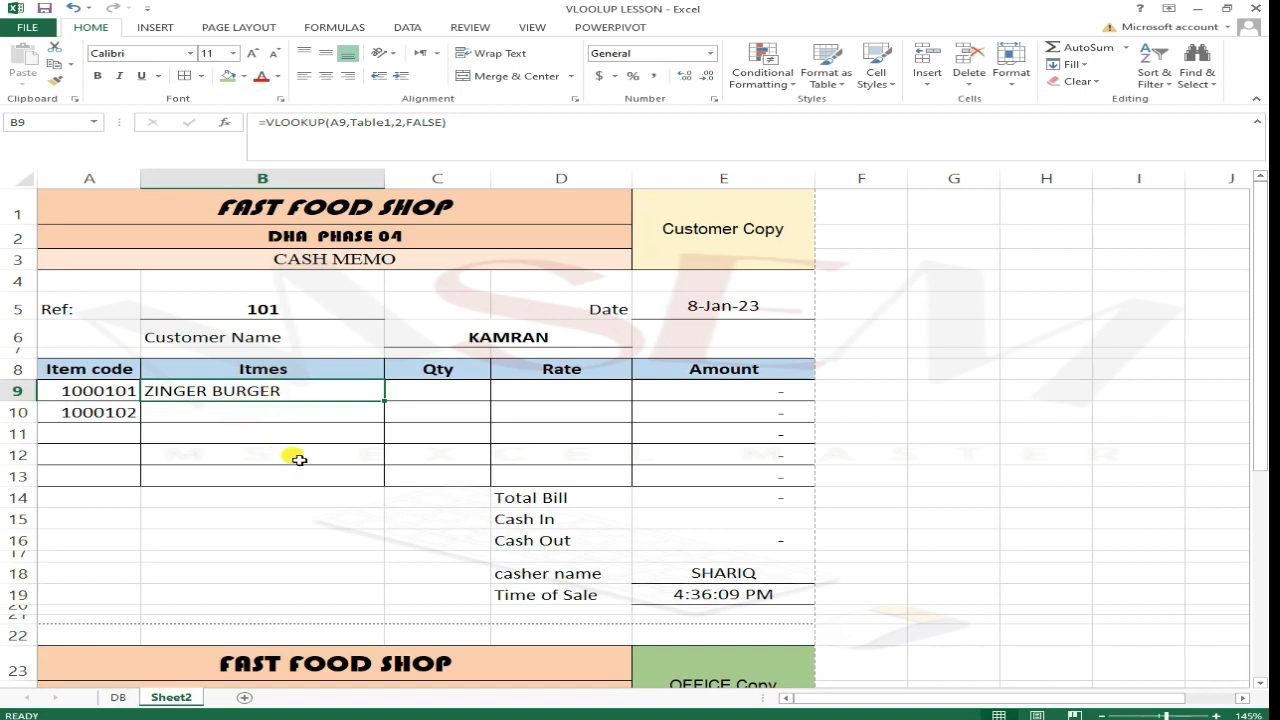
click(563, 397)
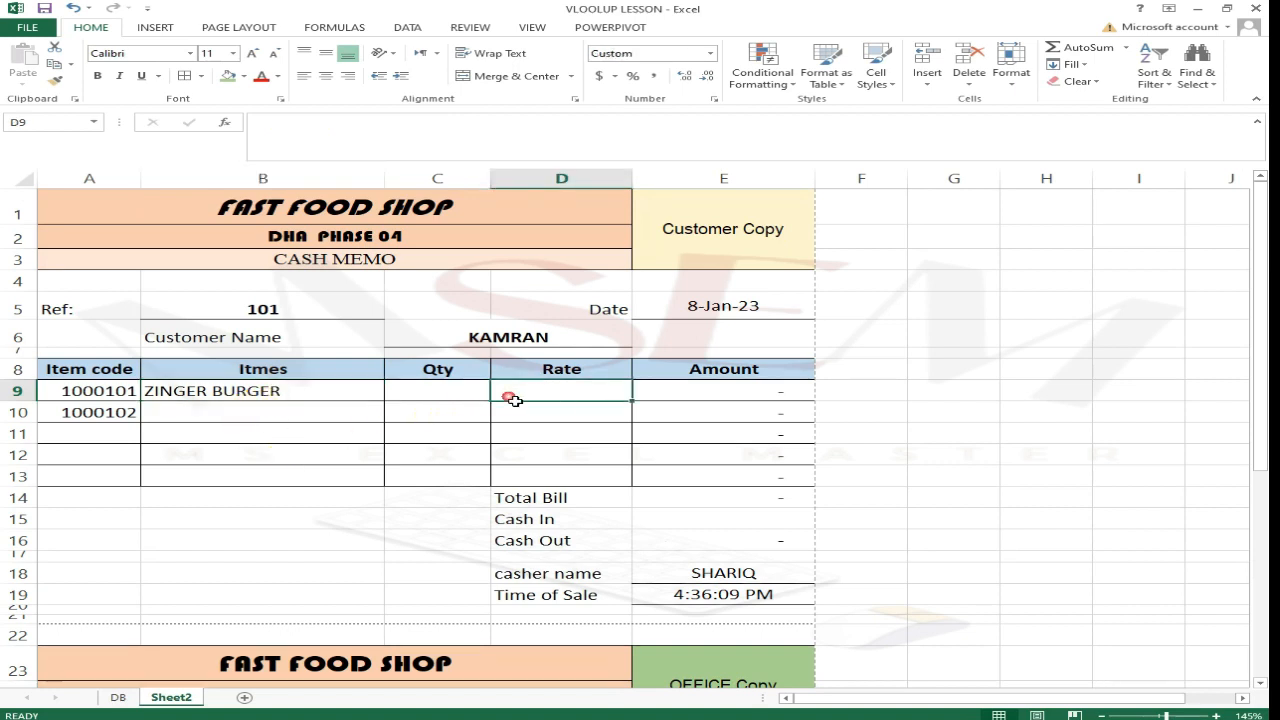
click(253, 397)
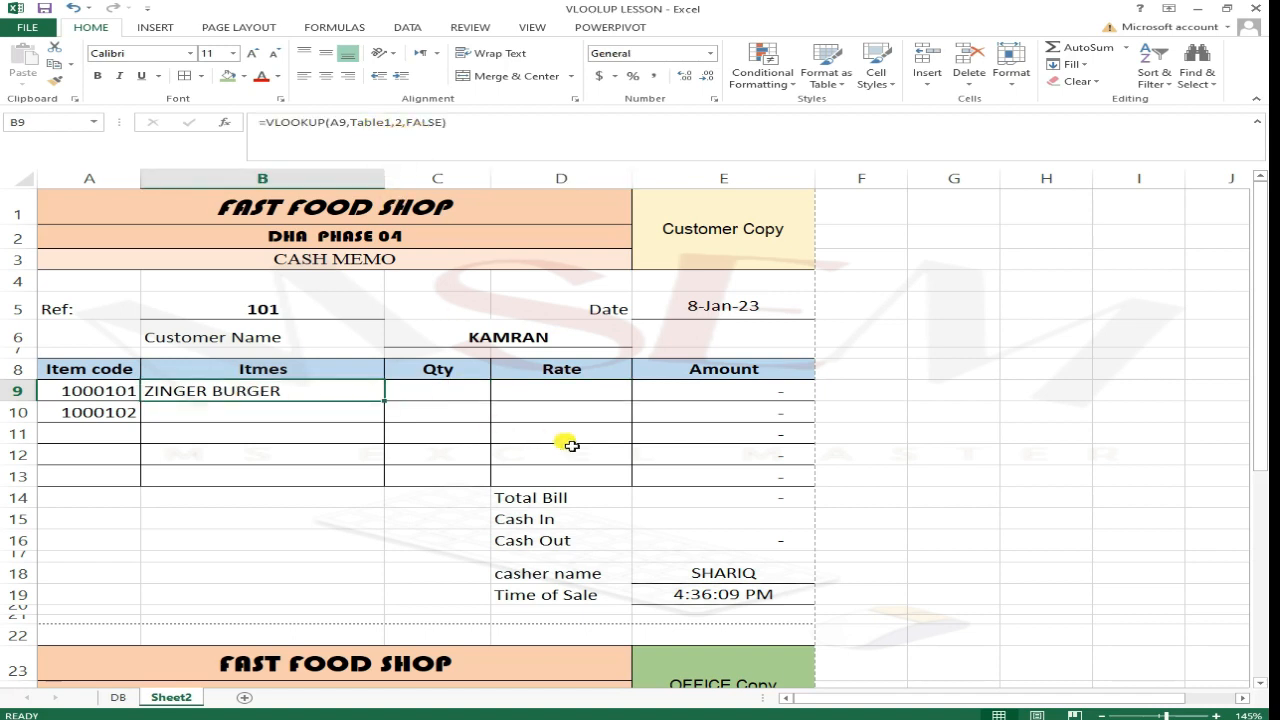
- Start a VLOOKUP formula in the Rate cell D9 with the item code in A9 as the lookup value
click(574, 394)
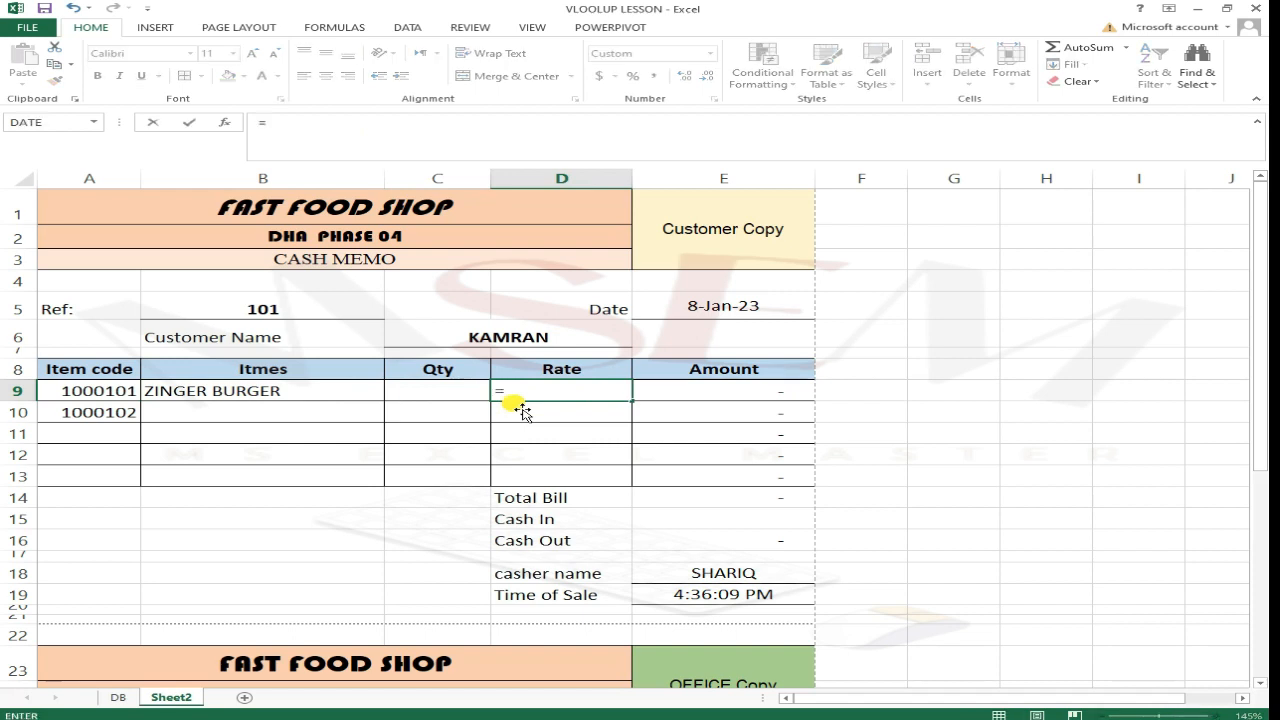
text(VL)
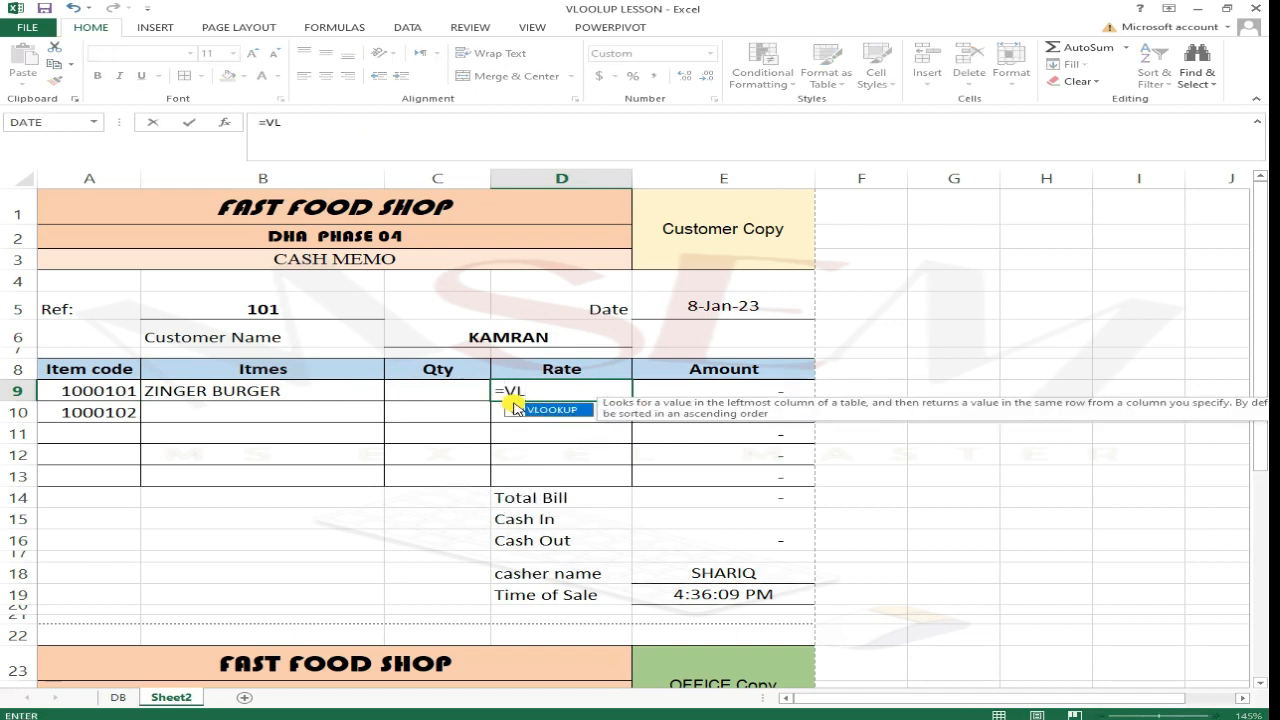
double_click(535, 409)
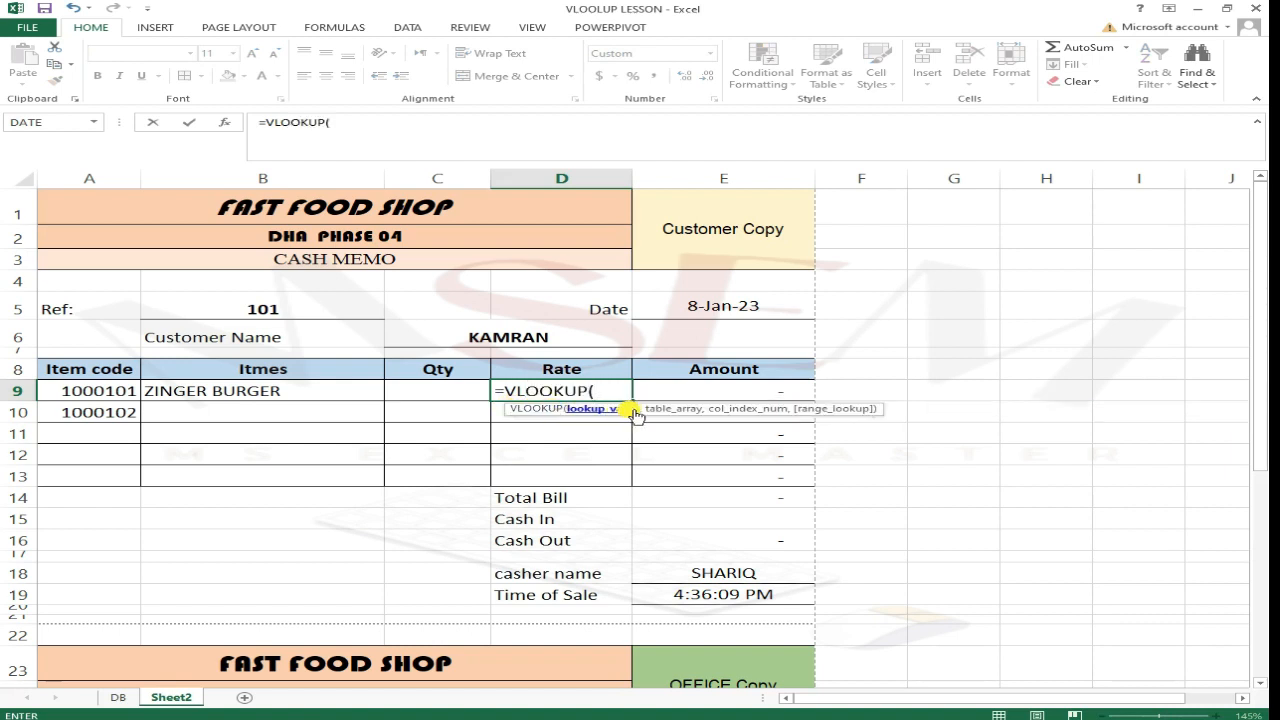
click(118, 398)
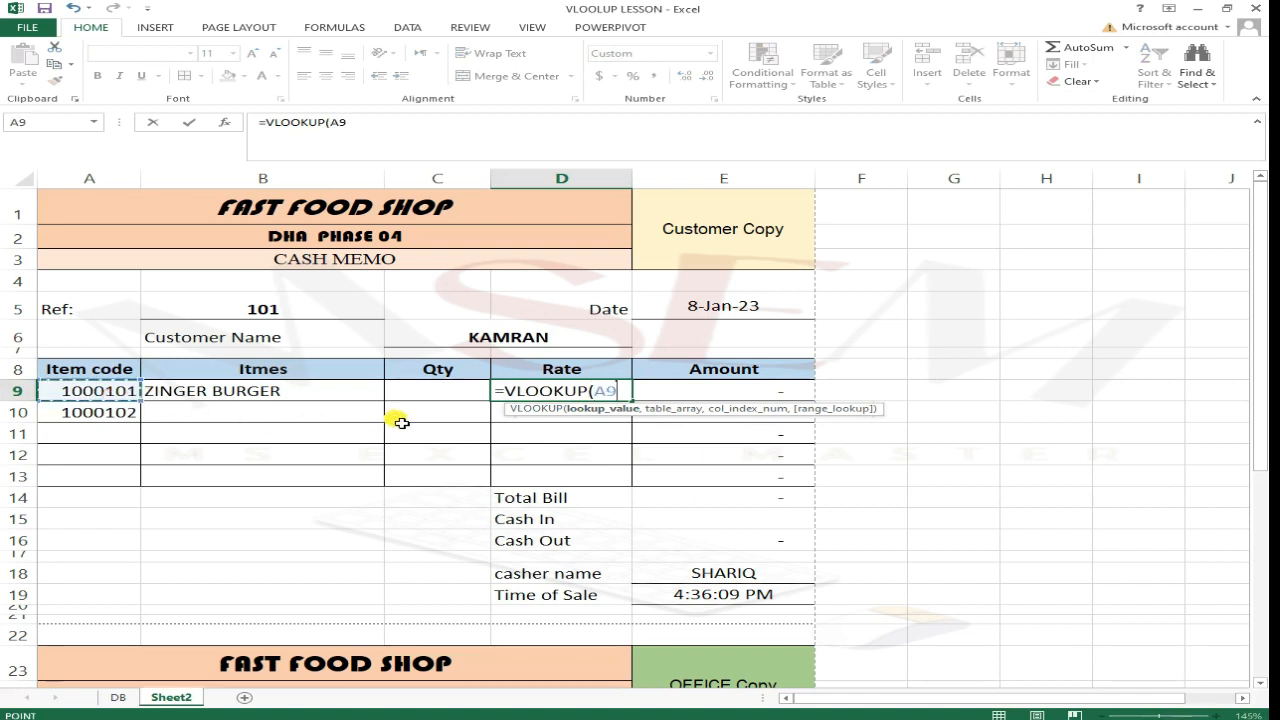
text(,)
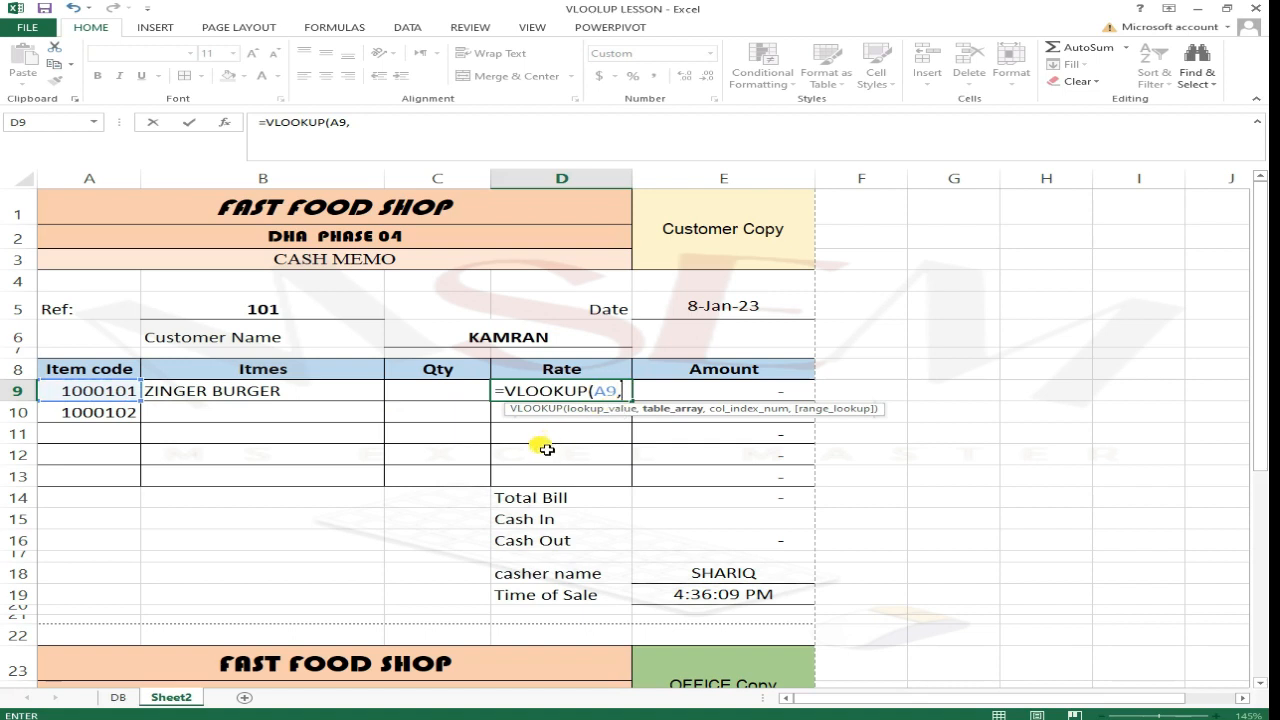
- Use the named range DB as the table array in the D9 VLOOKUP formula
text(DB)
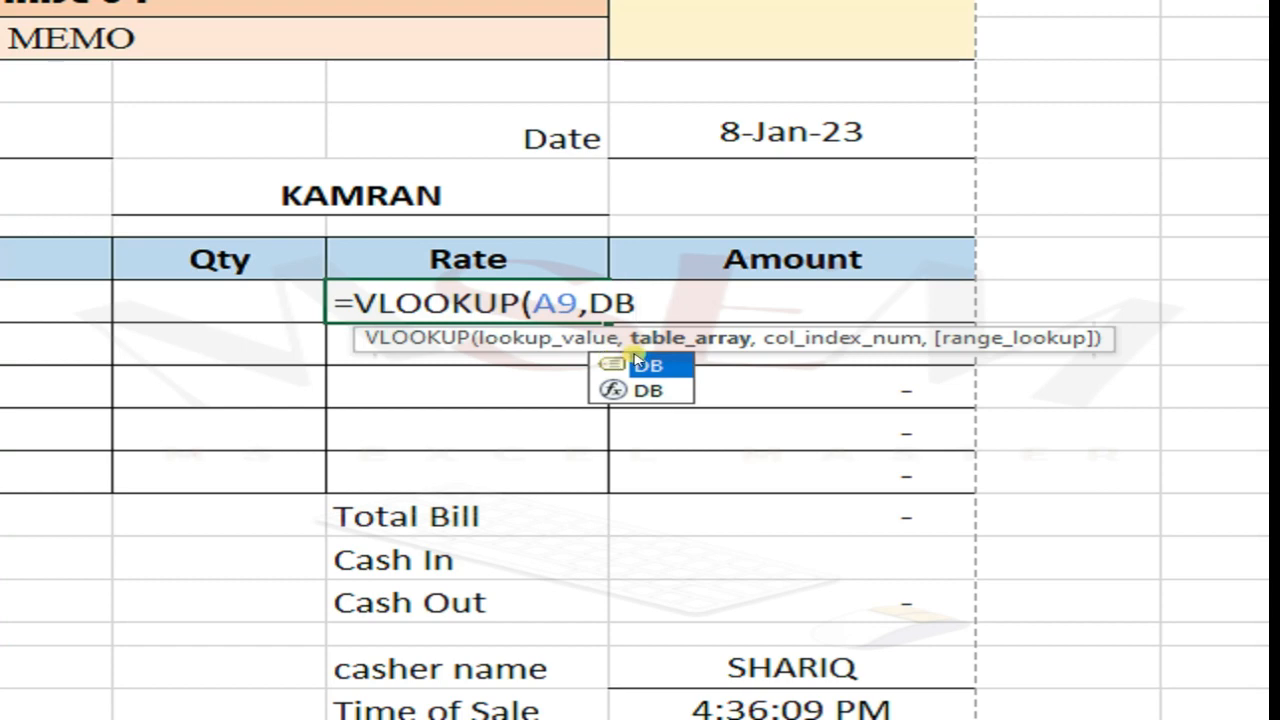
double_click(636, 366)
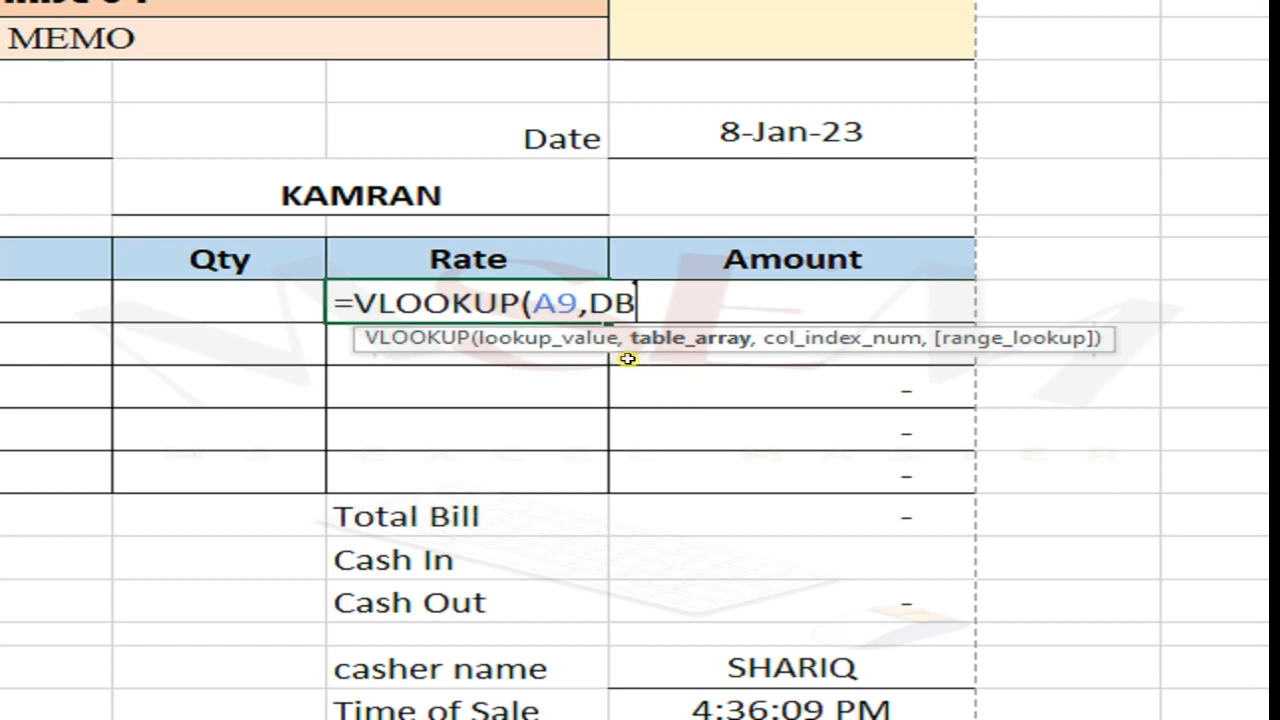
key(BackSpace)
key(BackSpace)
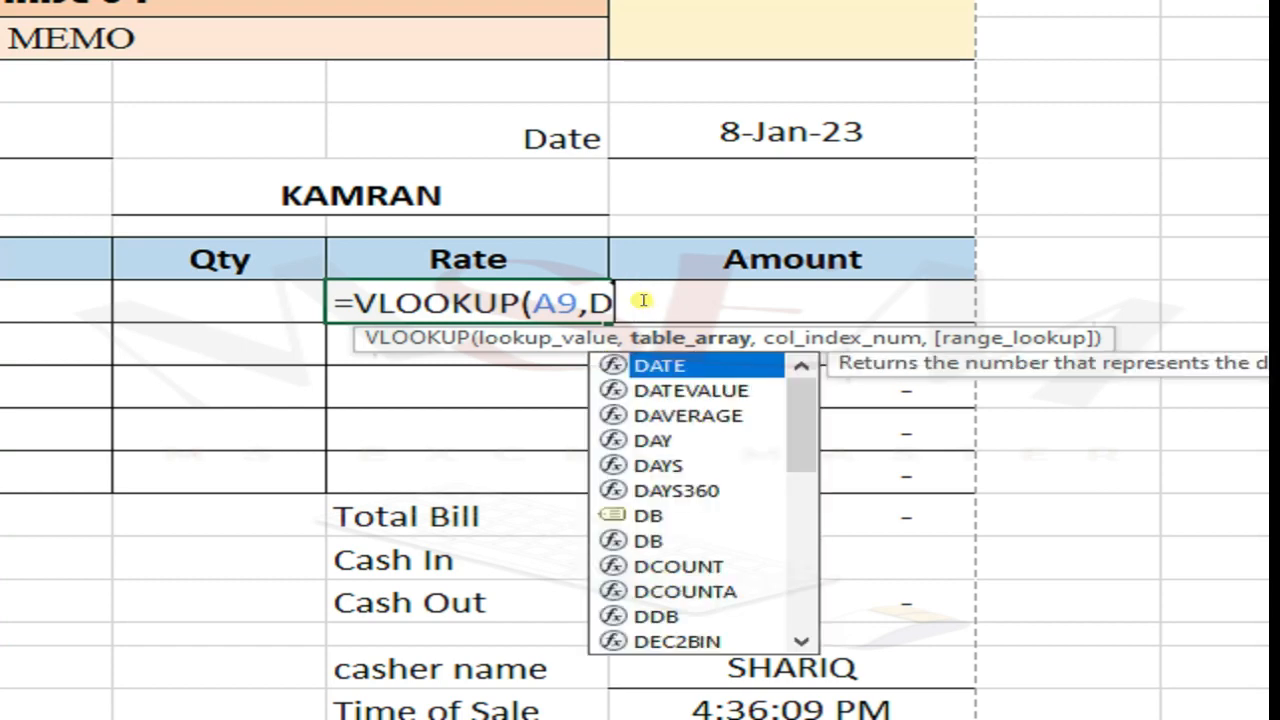
text(DB)
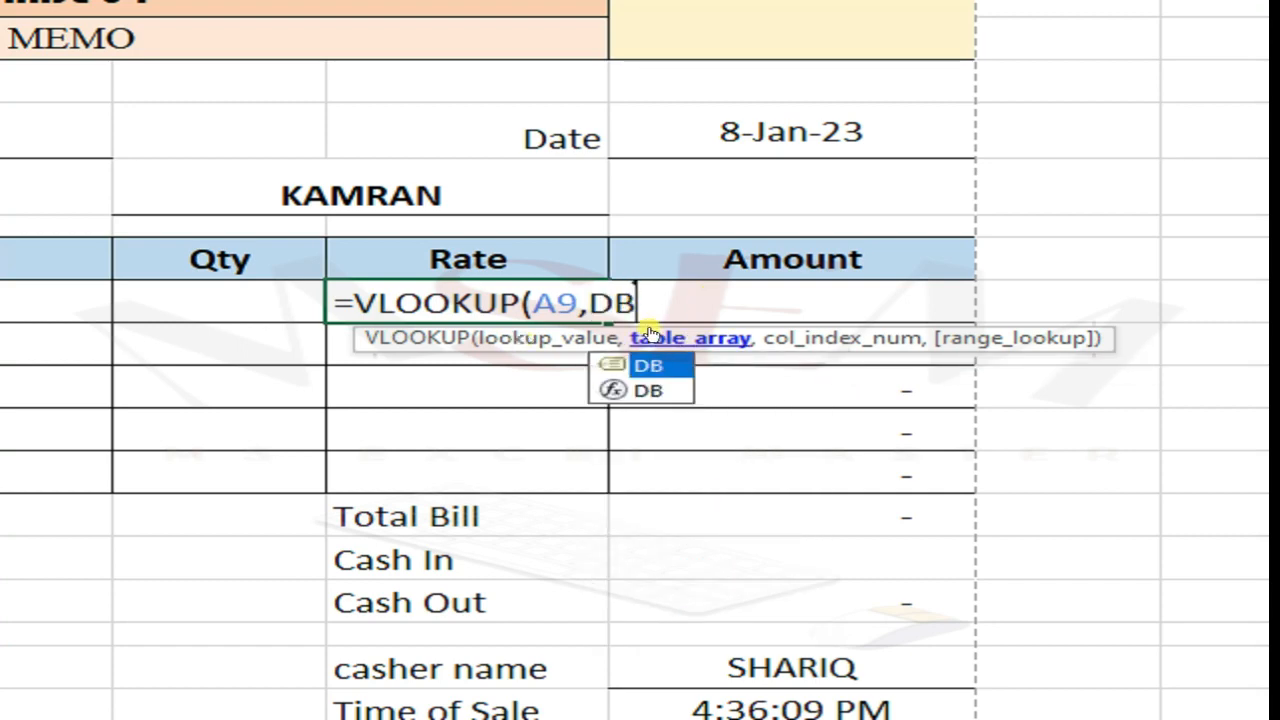
key(Tab)
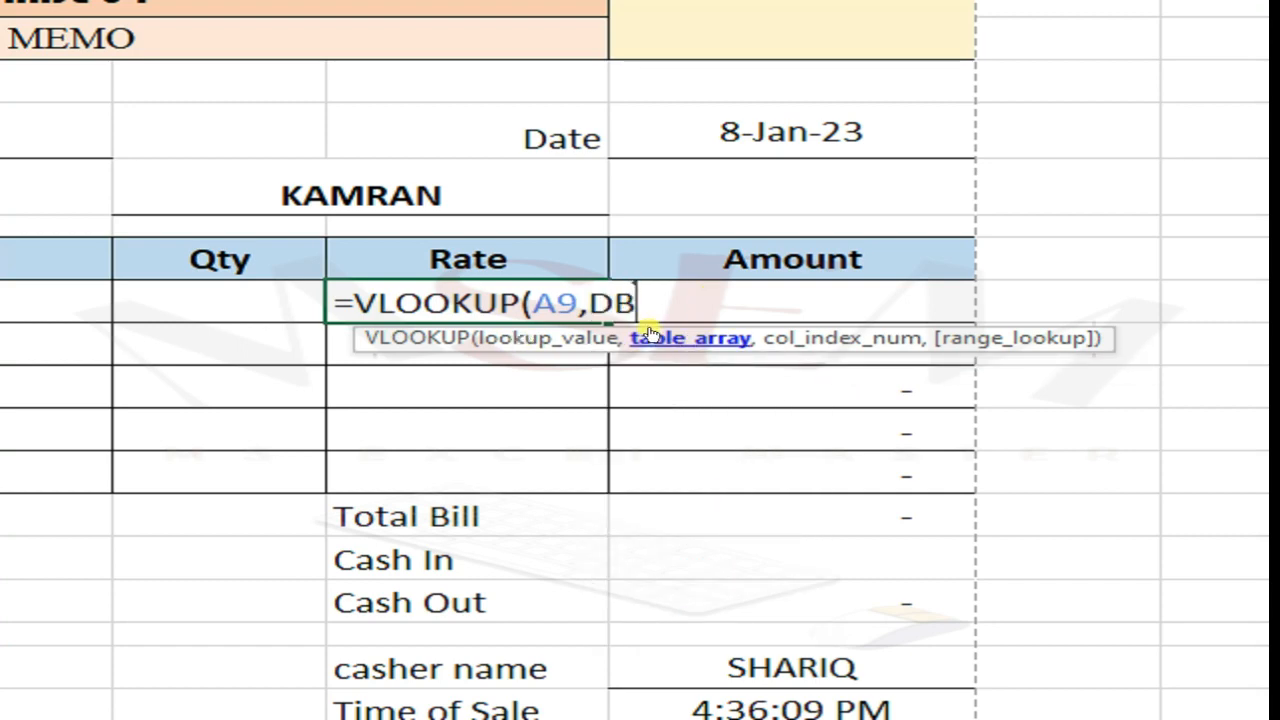
text(,)
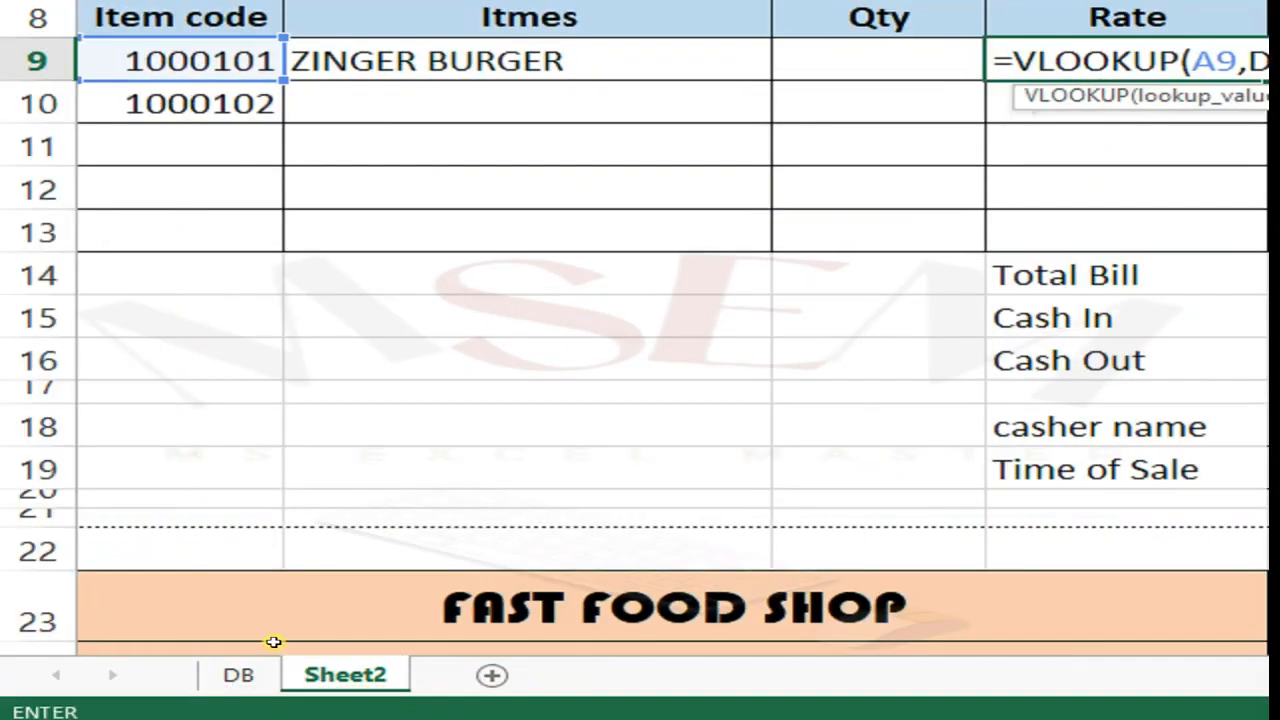
- Check the DB sheet's columns while editing the D9 formula, and remove the stray Sheet2! reference from it
click(243, 674)
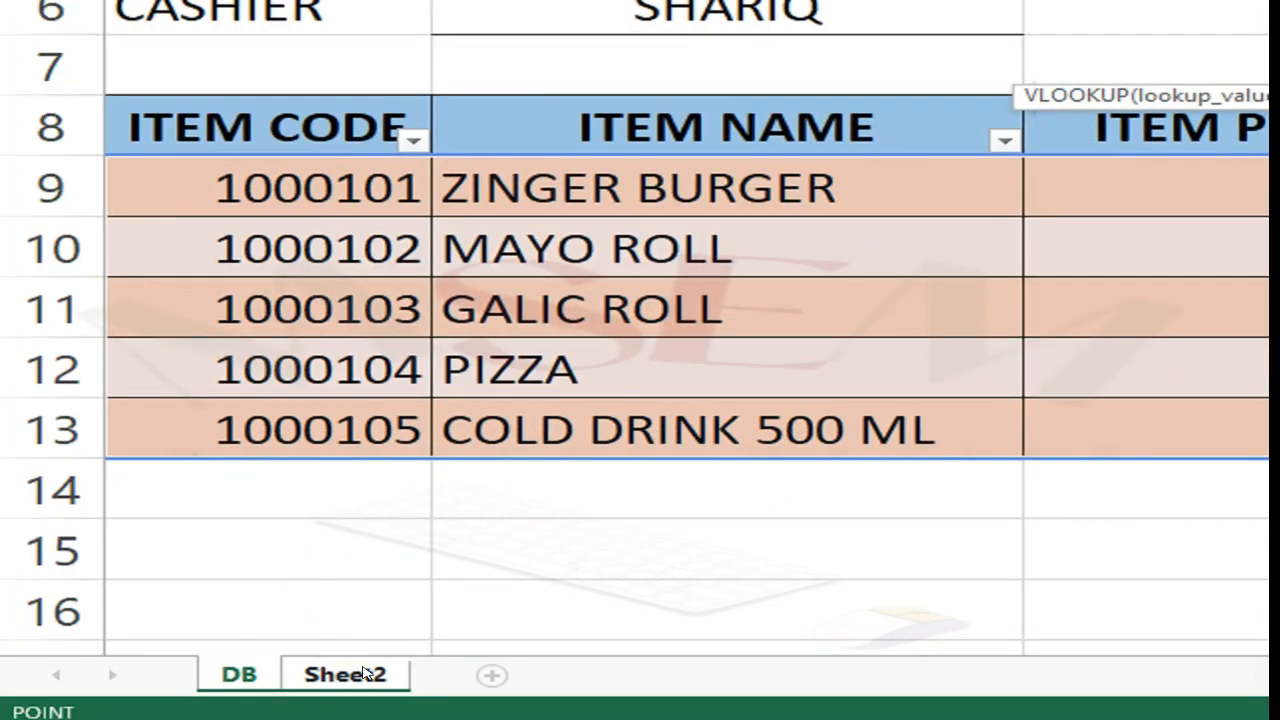
click(365, 673)
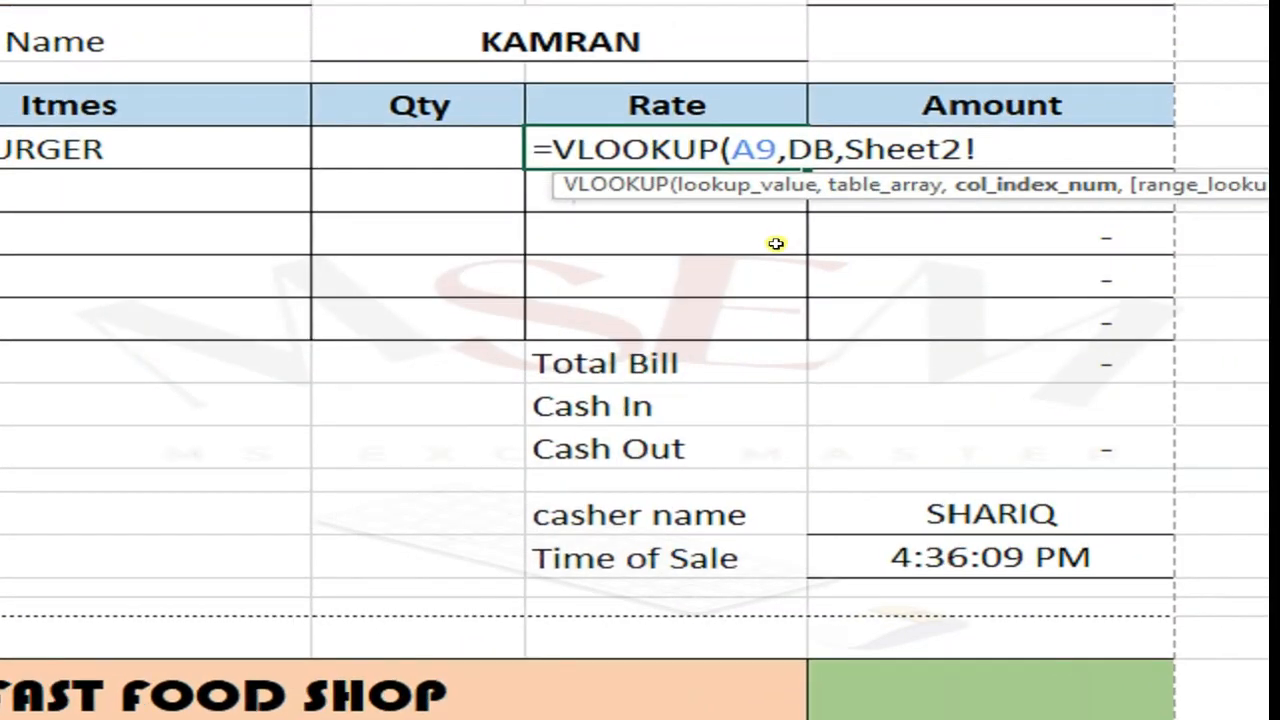
key(BackSpace)
key(BackSpace)
key(BackSpace)
key(BackSpace)
key(BackSpace)
key(BackSpace)
key(BackSpace)
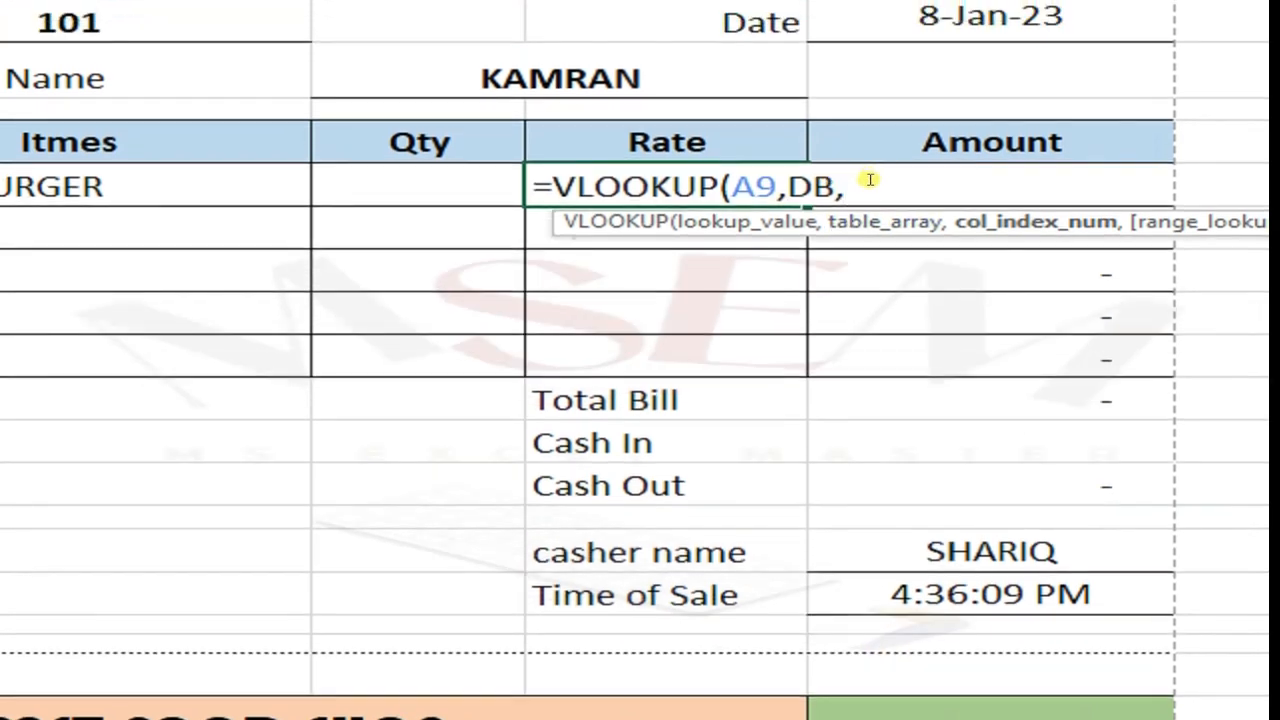
- Finish the D9 VLOOKUP with column index 3 and FALSE for an exact match
text(3,)
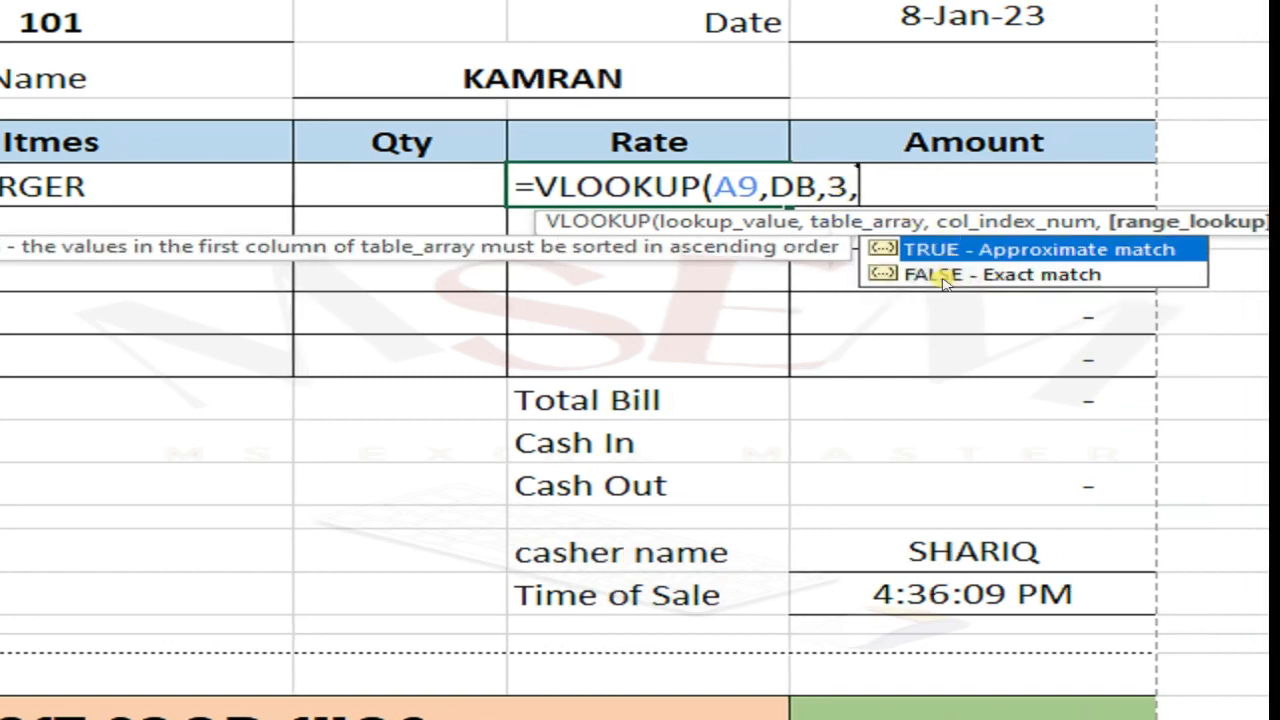
click(943, 276)
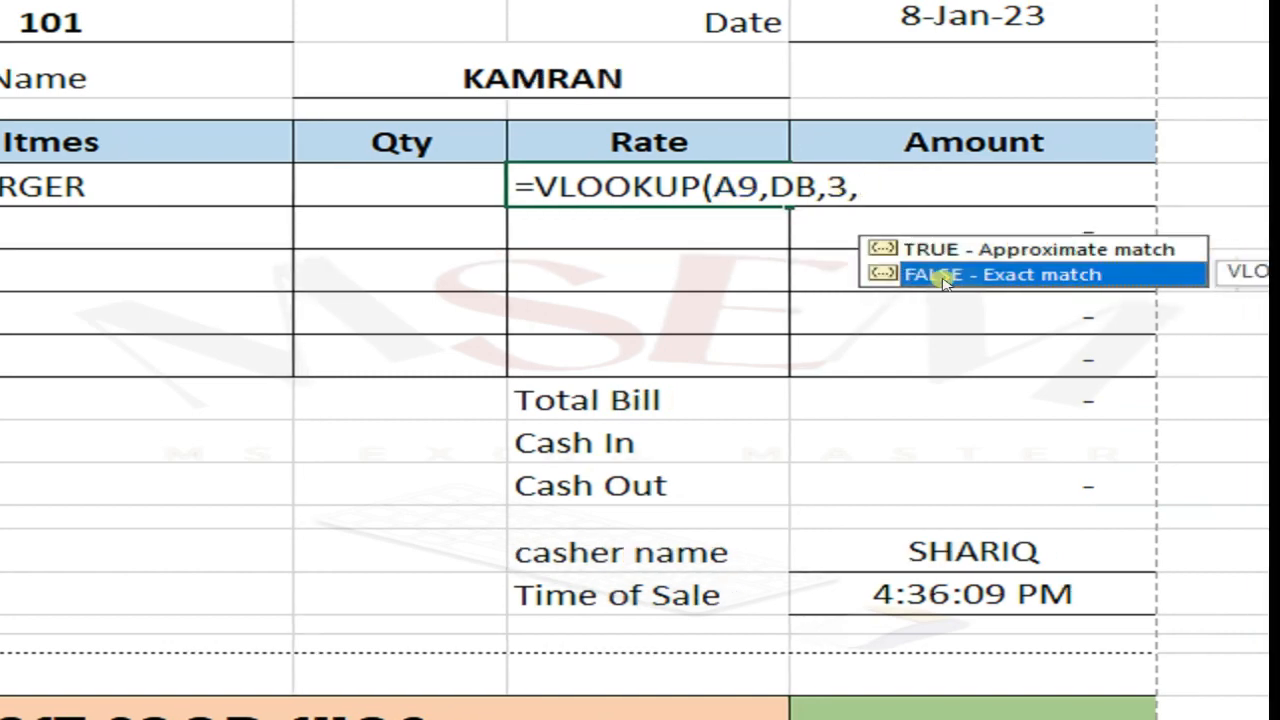
double_click(946, 276)
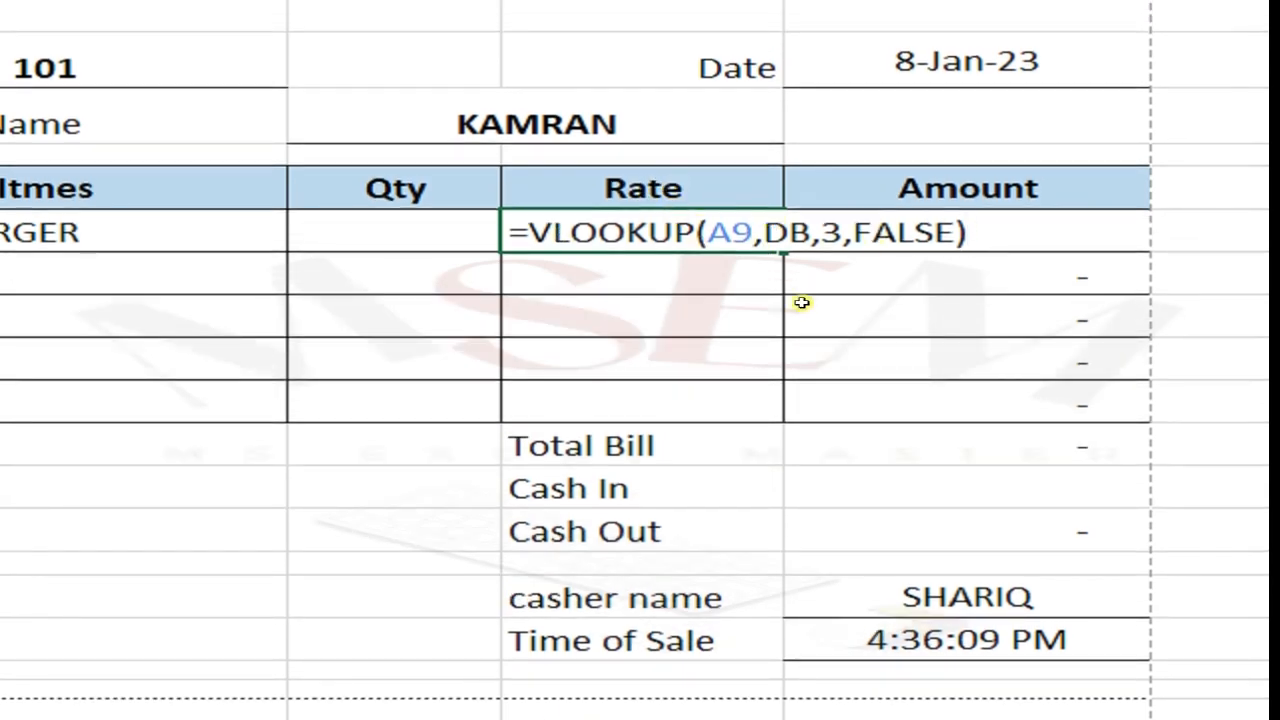
key(Return)
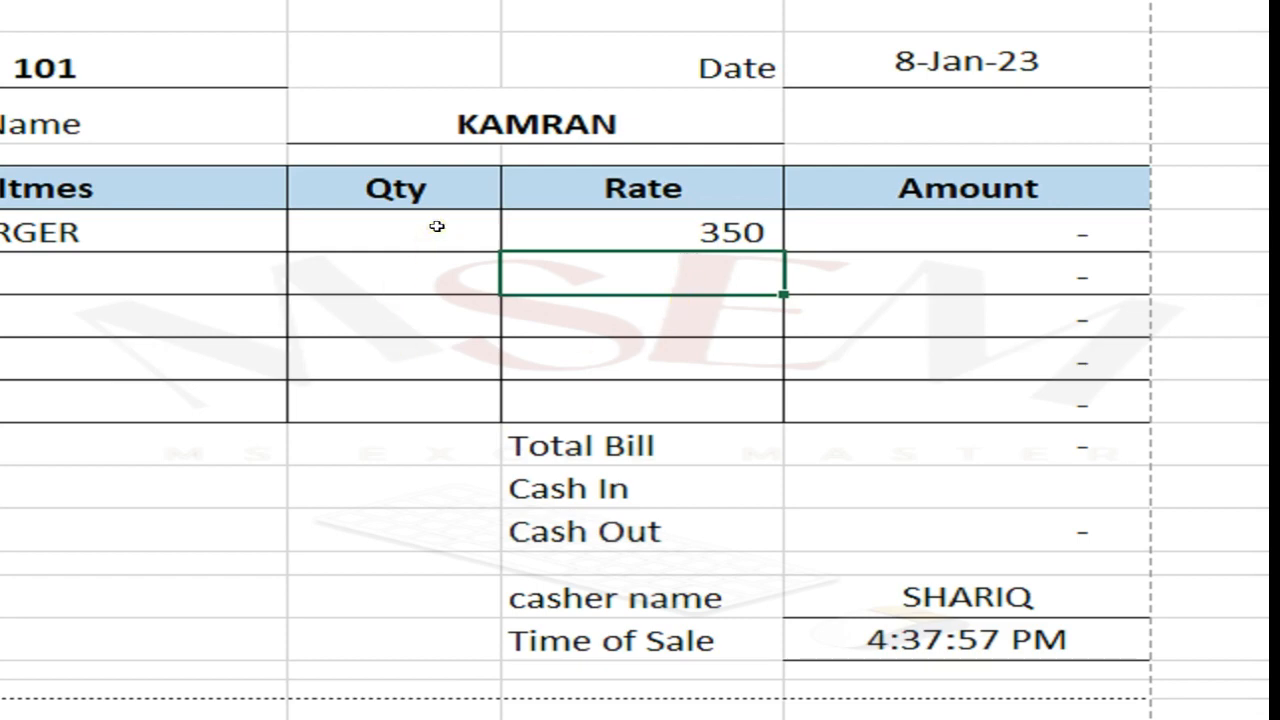
- Enter a quantity of 5 for the Zinger Burger in C9 and select its rate formula in D9
click(408, 240)
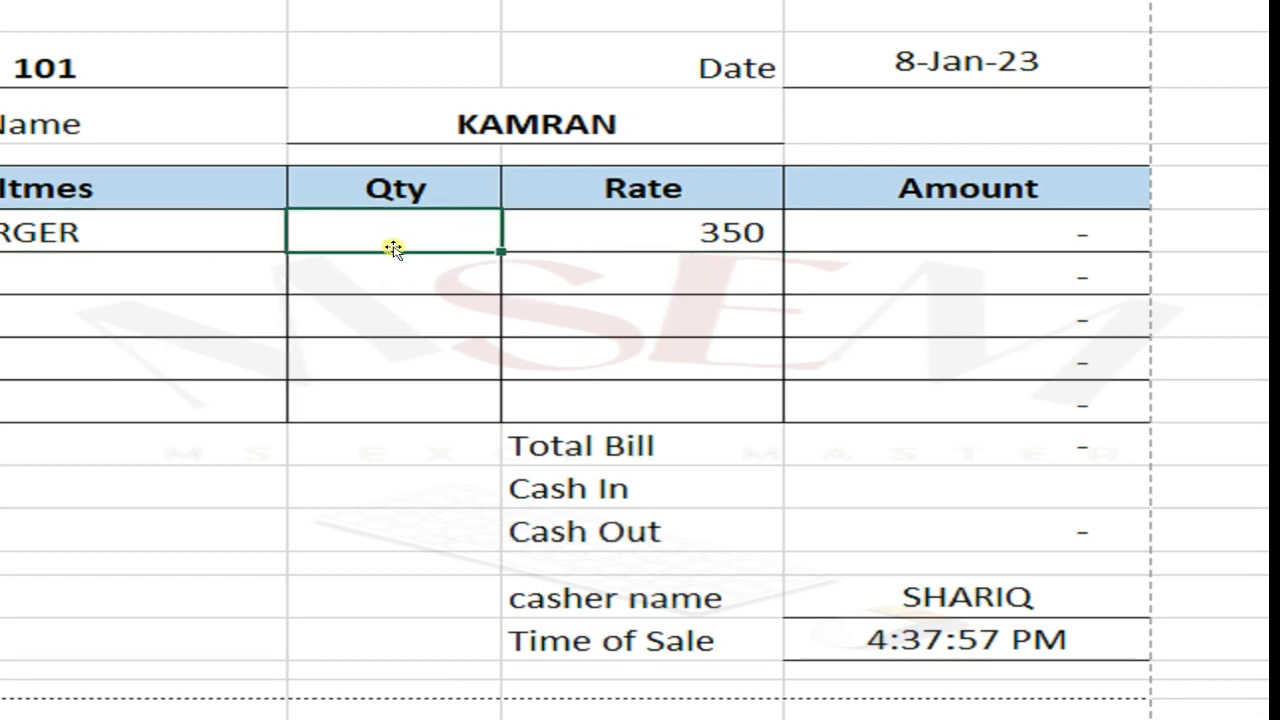
text(5)
key(Return)
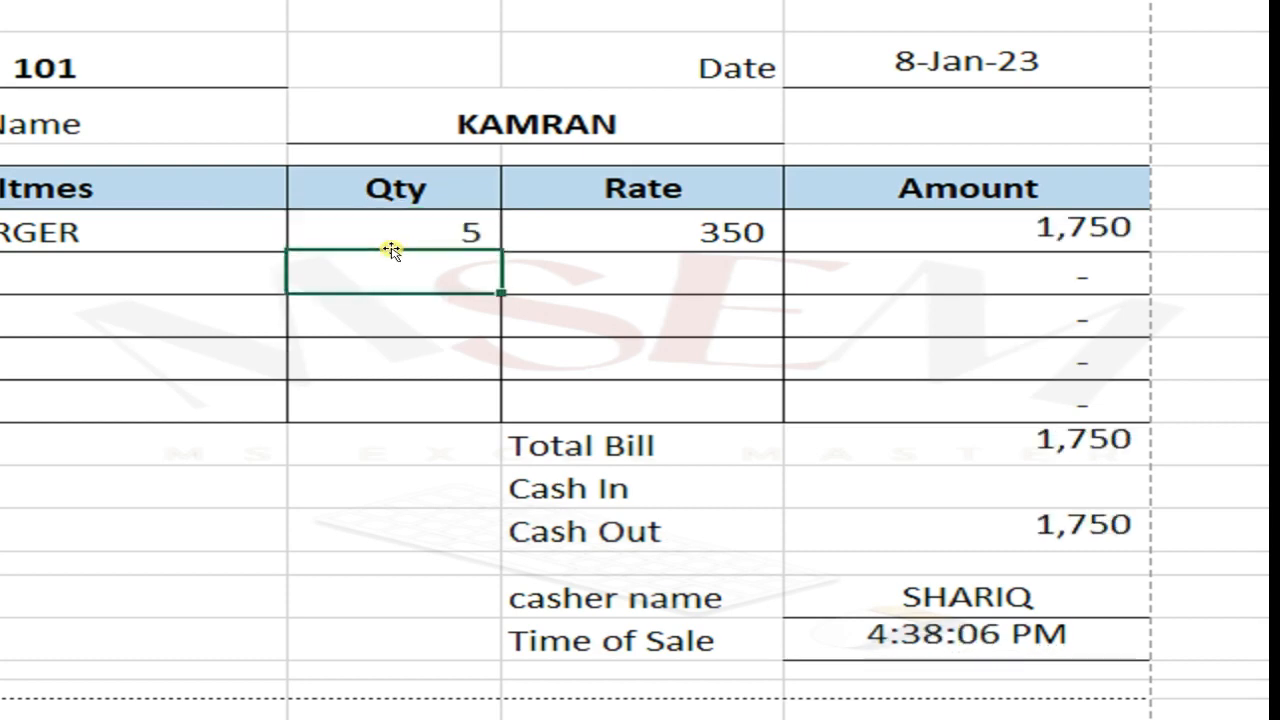
key(Up)
key(Right)
key(Right)
key(Left)
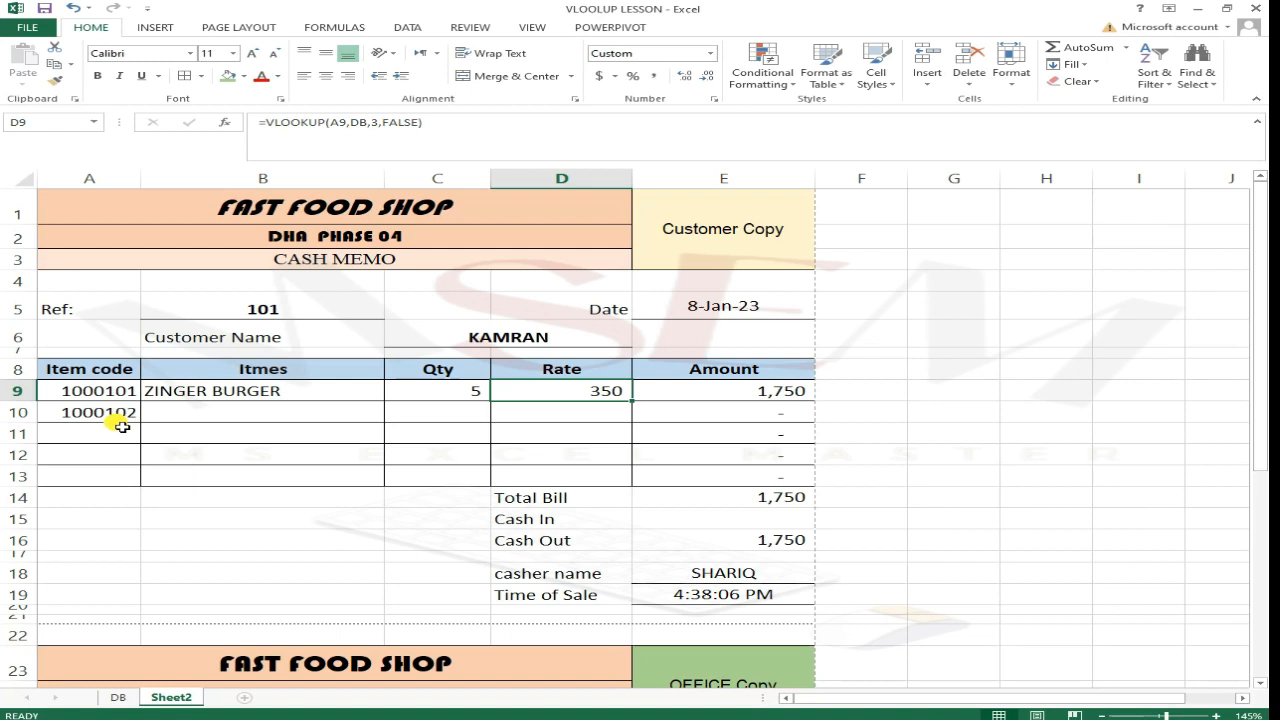
- Review the item name formula in B9 and the rate formula in D9, leaving both unchanged
click(122, 418)
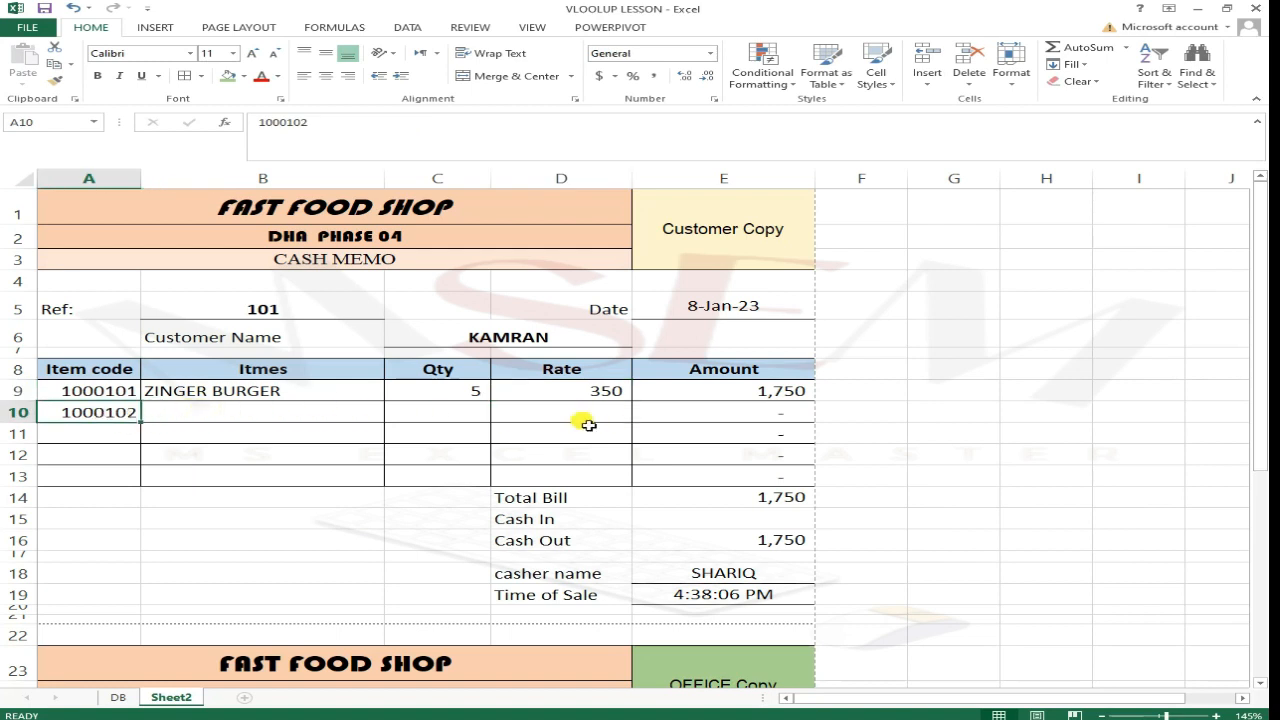
click(335, 421)
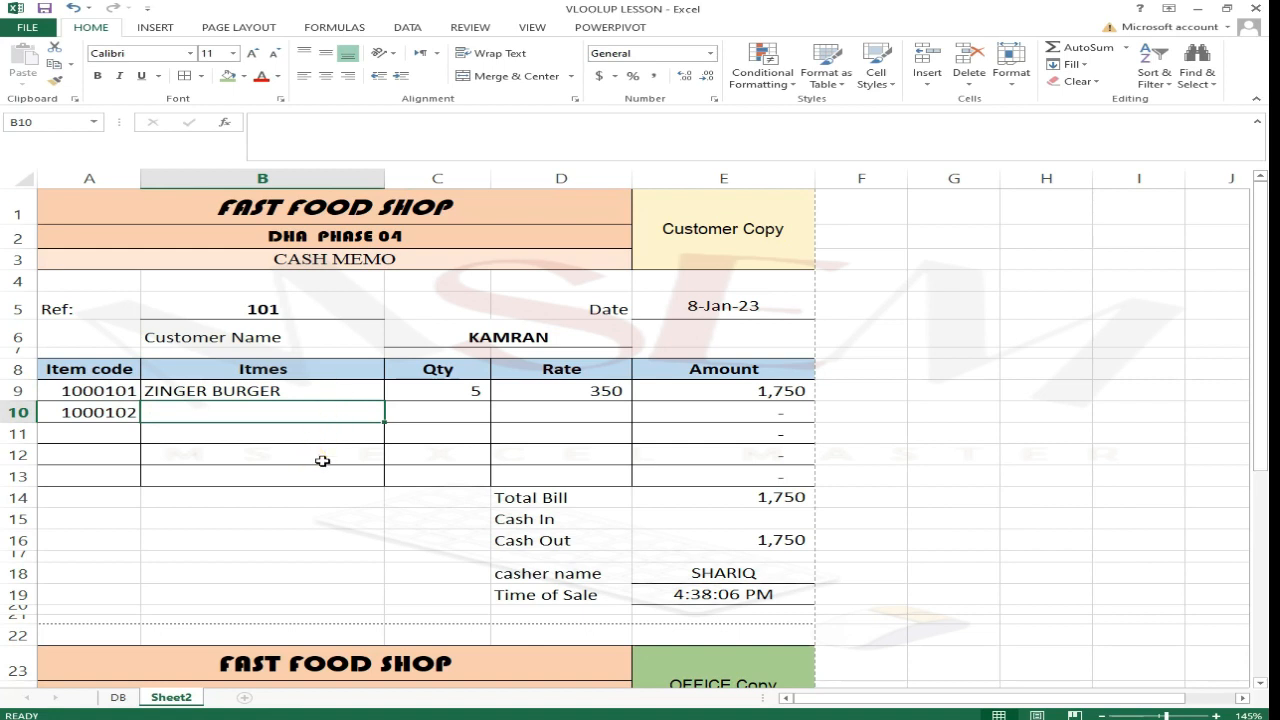
click(330, 399)
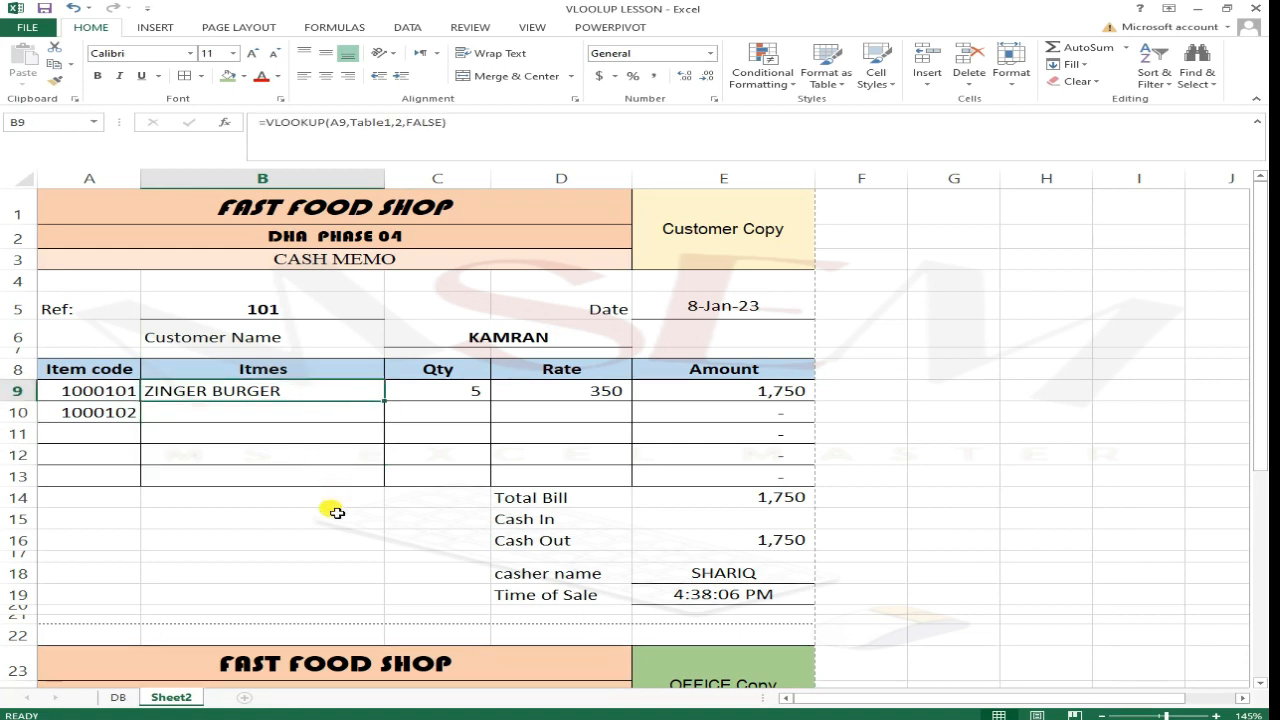
double_click(330, 399)
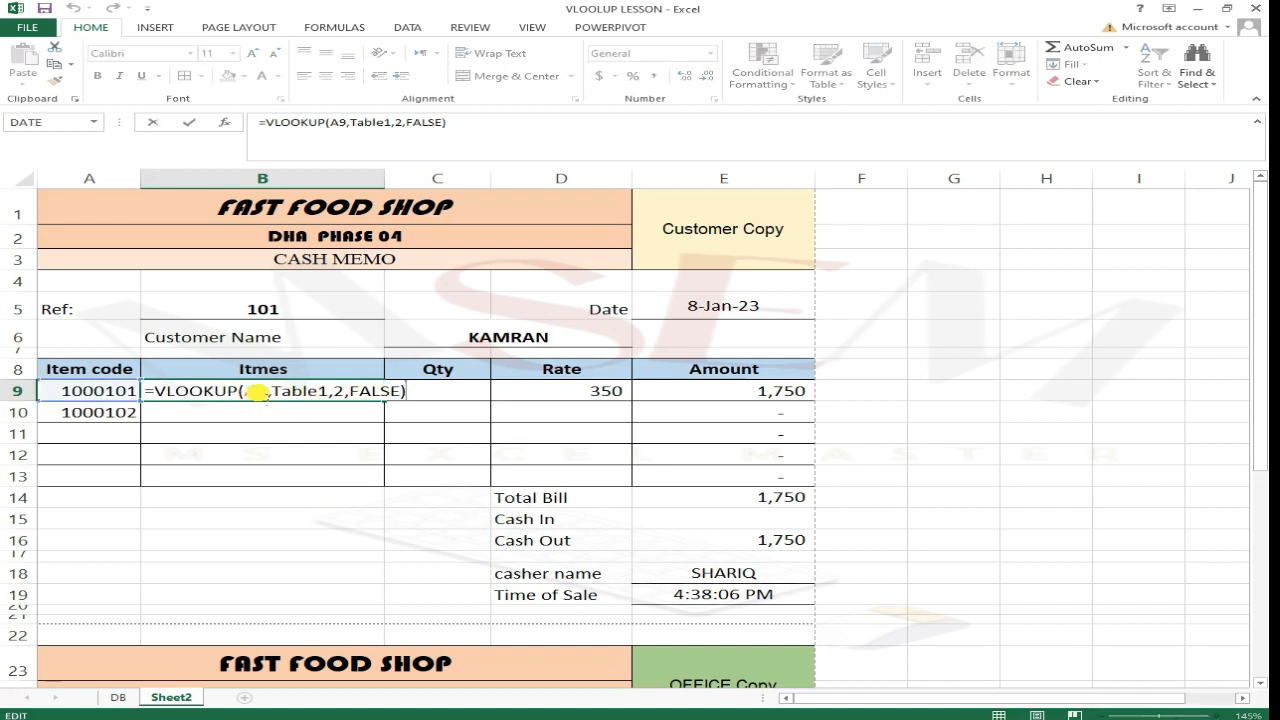
key(Escape)
double_click(571, 400)
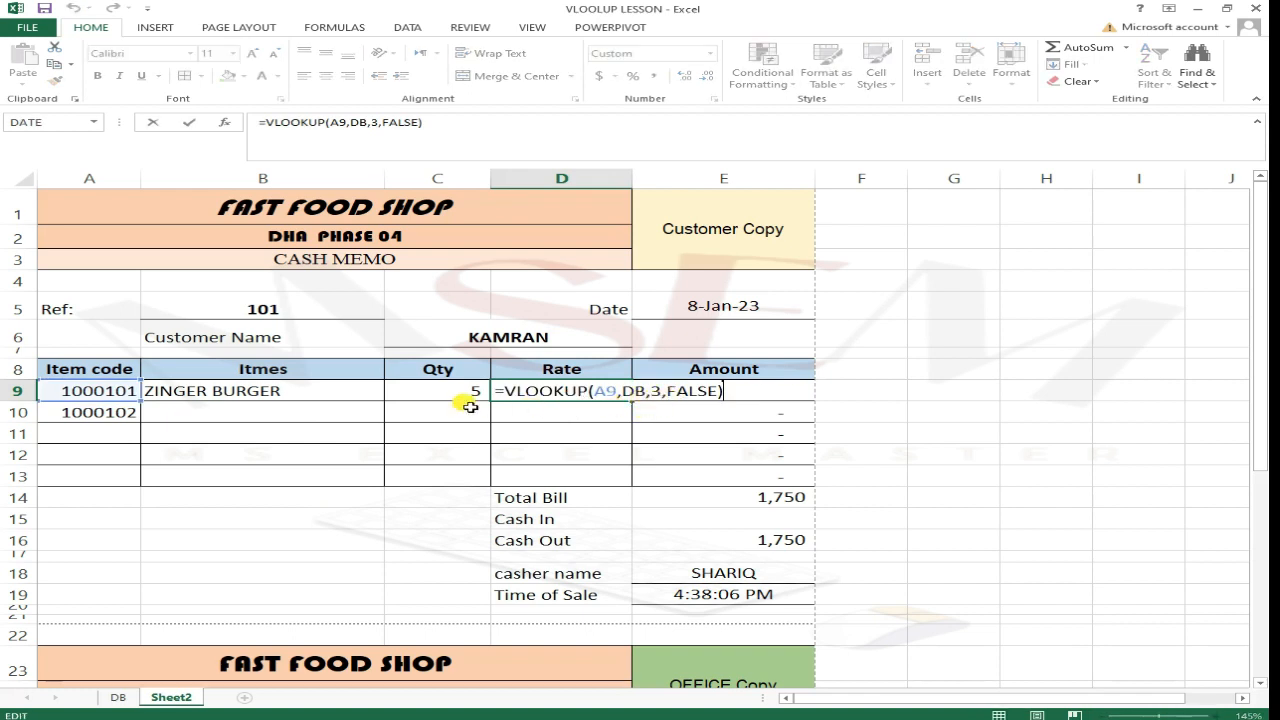
key(Escape)
double_click(337, 391)
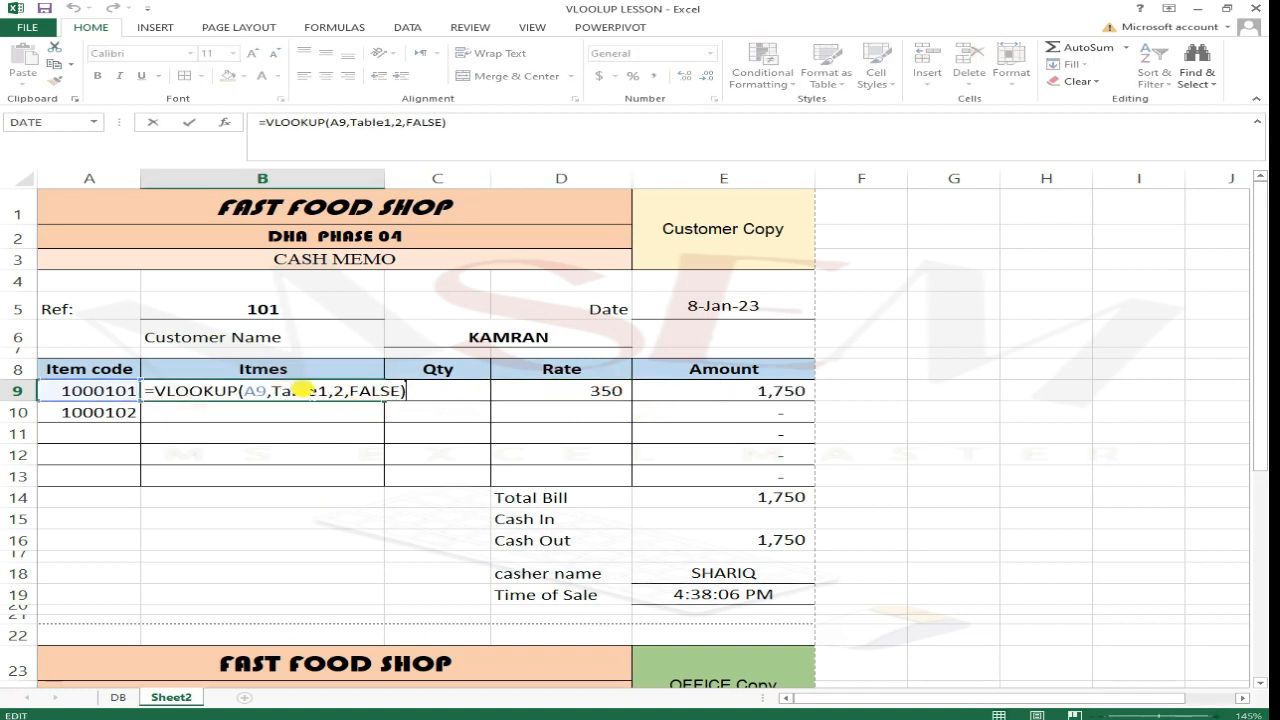
key(Escape)
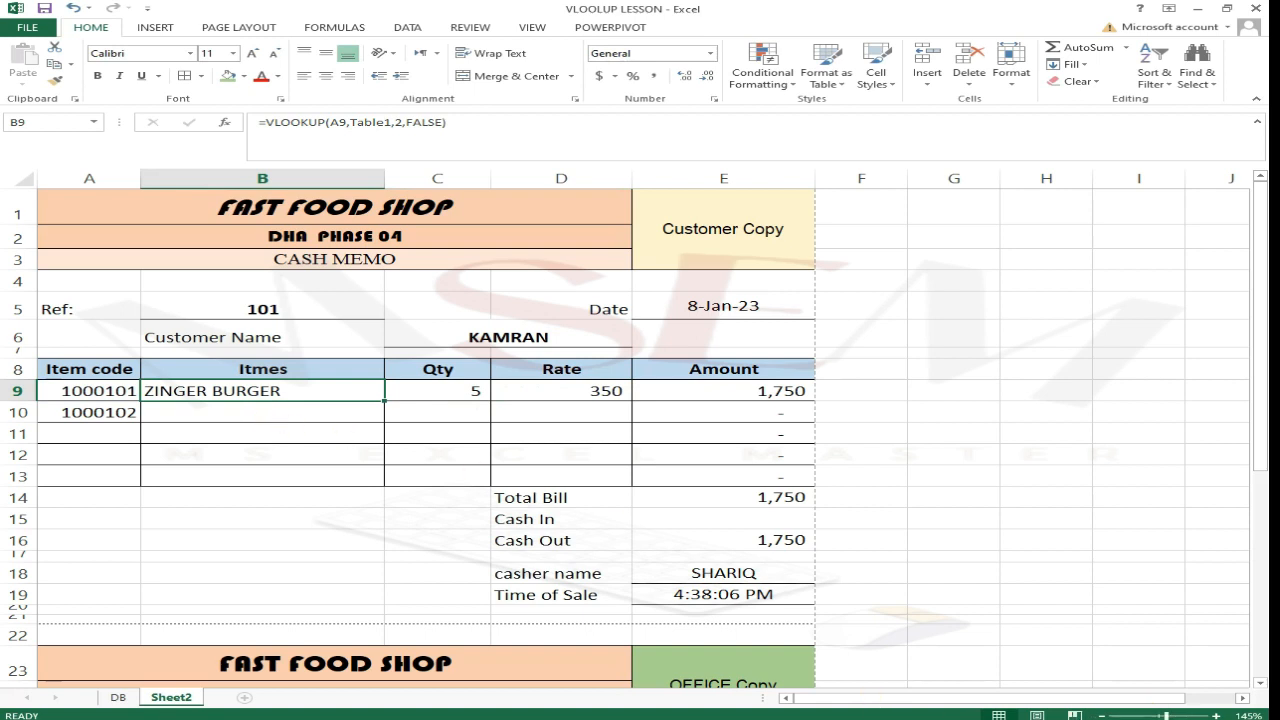
- Copy the item name formula from B9 into B10 and the rate formula from D9 into D10
click(267, 398)
drag(390, 403, 388, 426)
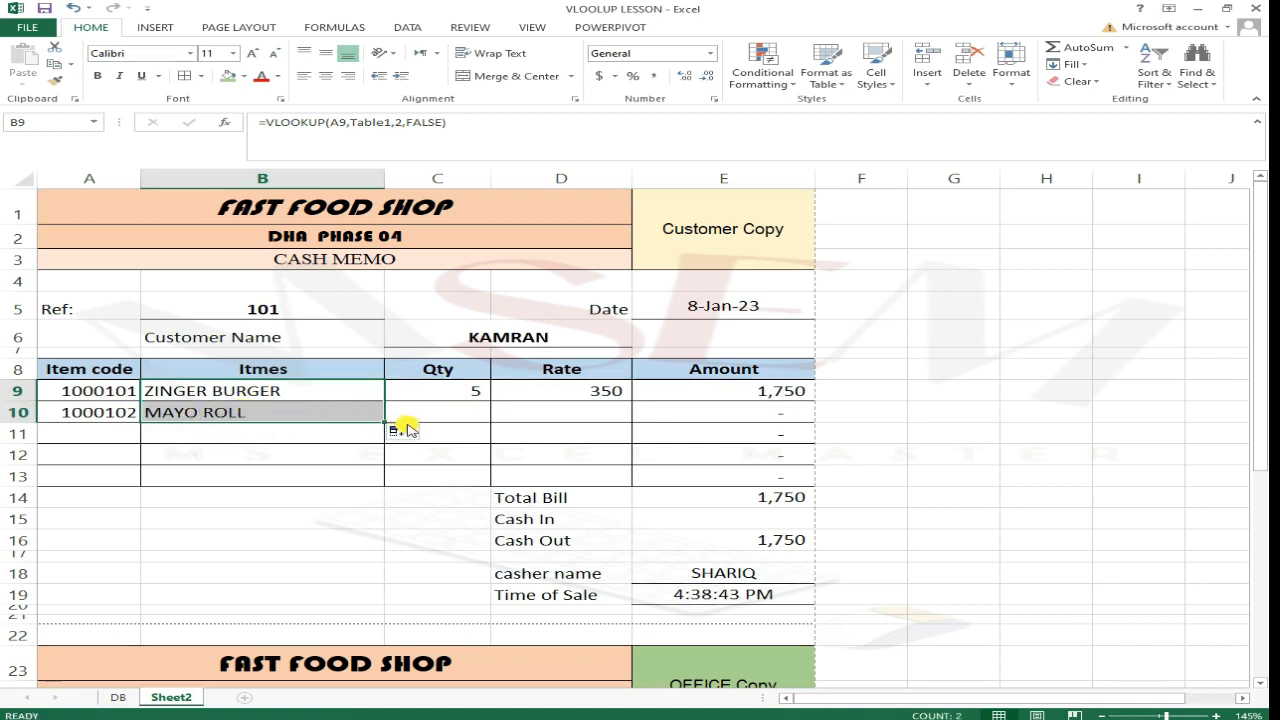
click(568, 396)
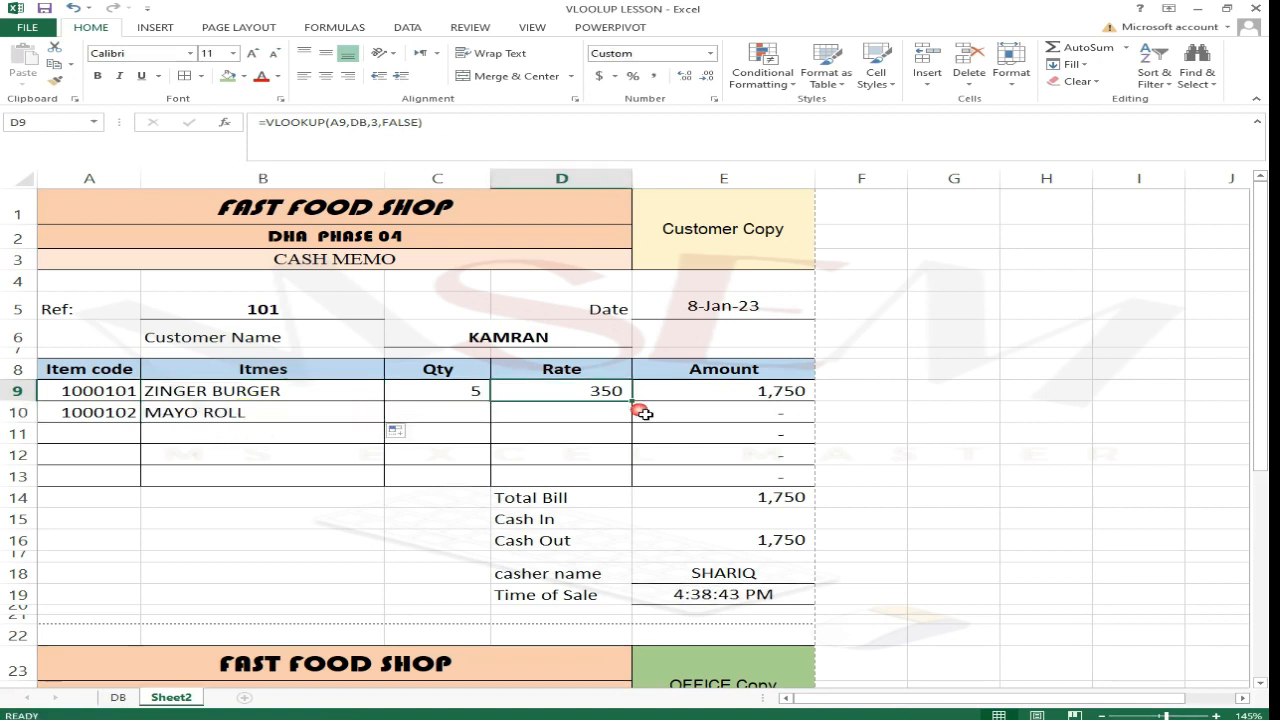
click(382, 419)
click(594, 400)
drag(632, 400, 624, 422)
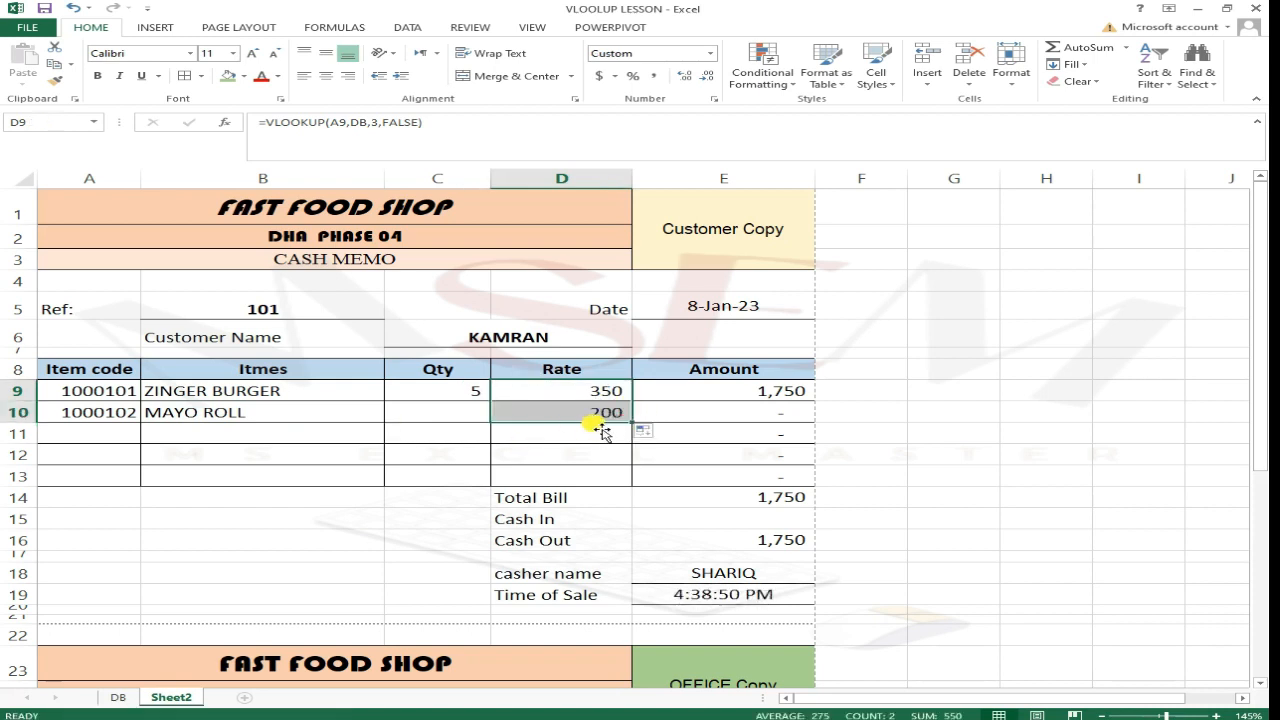
- Enter a quantity of 10 for the Mayo Roll in C10
click(440, 420)
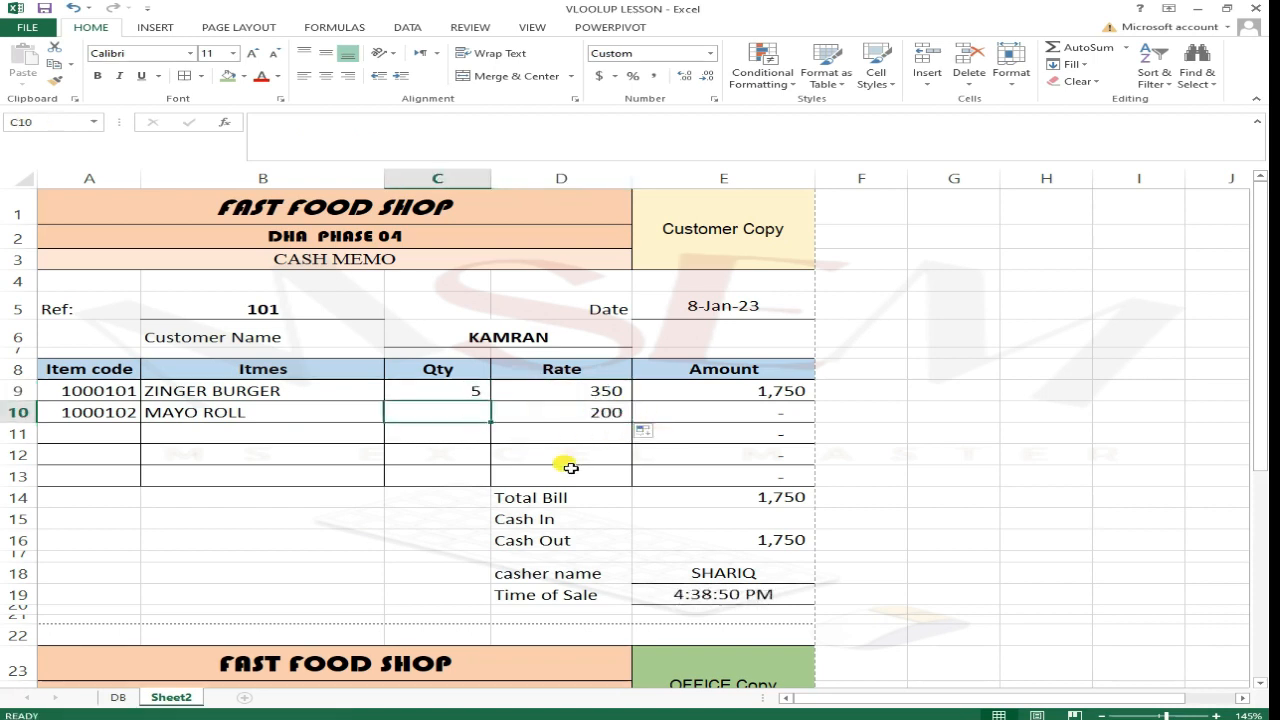
text(10)
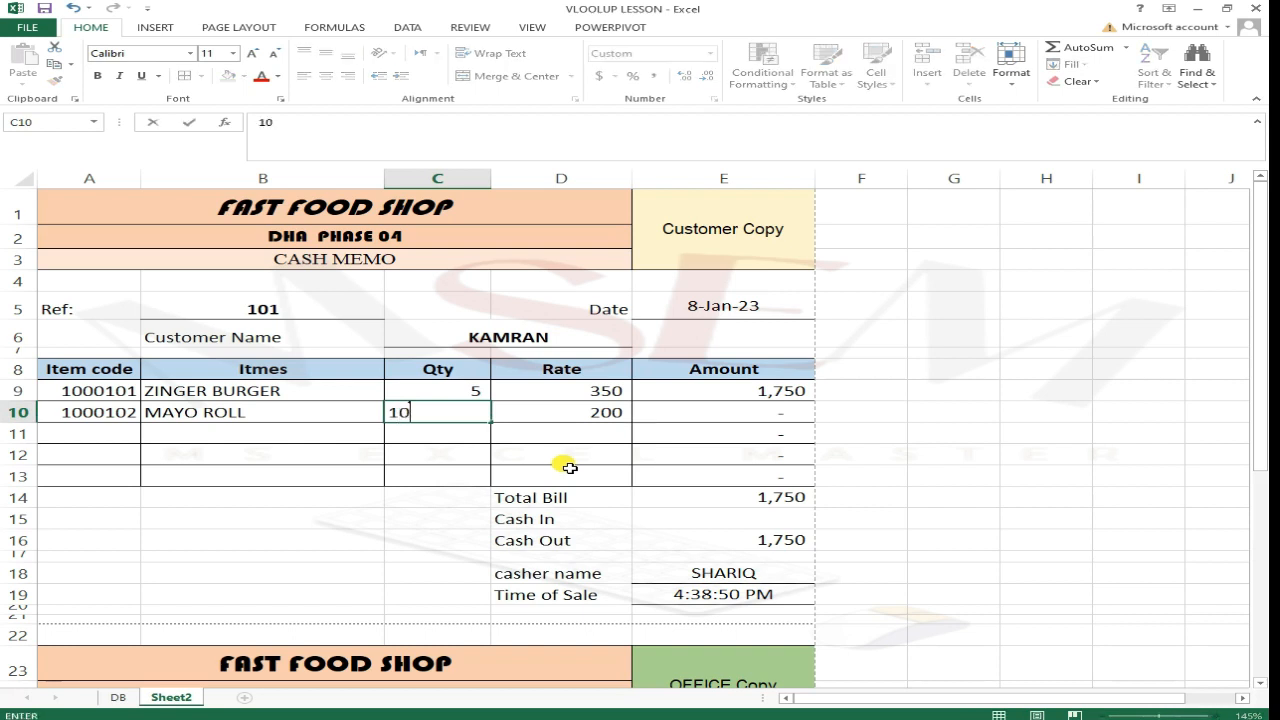
key(Right)
key(Right)
key(Left)
key(Left)
key(Left)
key(Left)
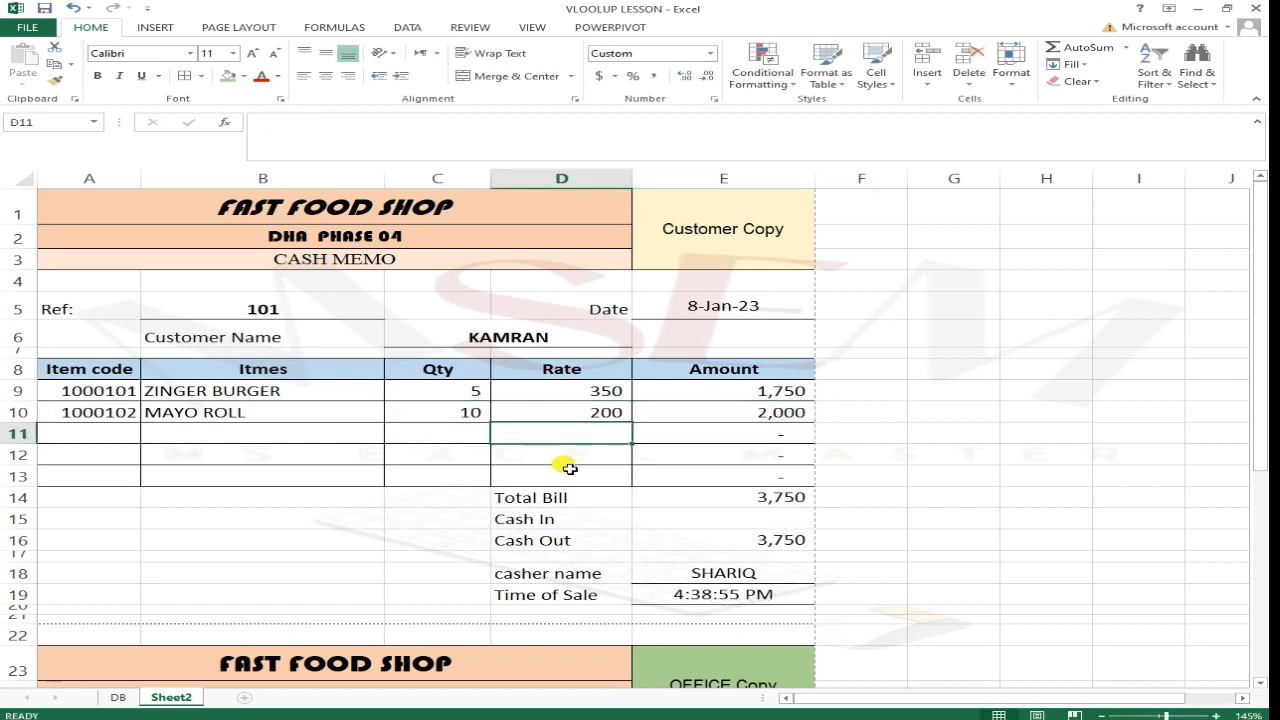
key(Down)
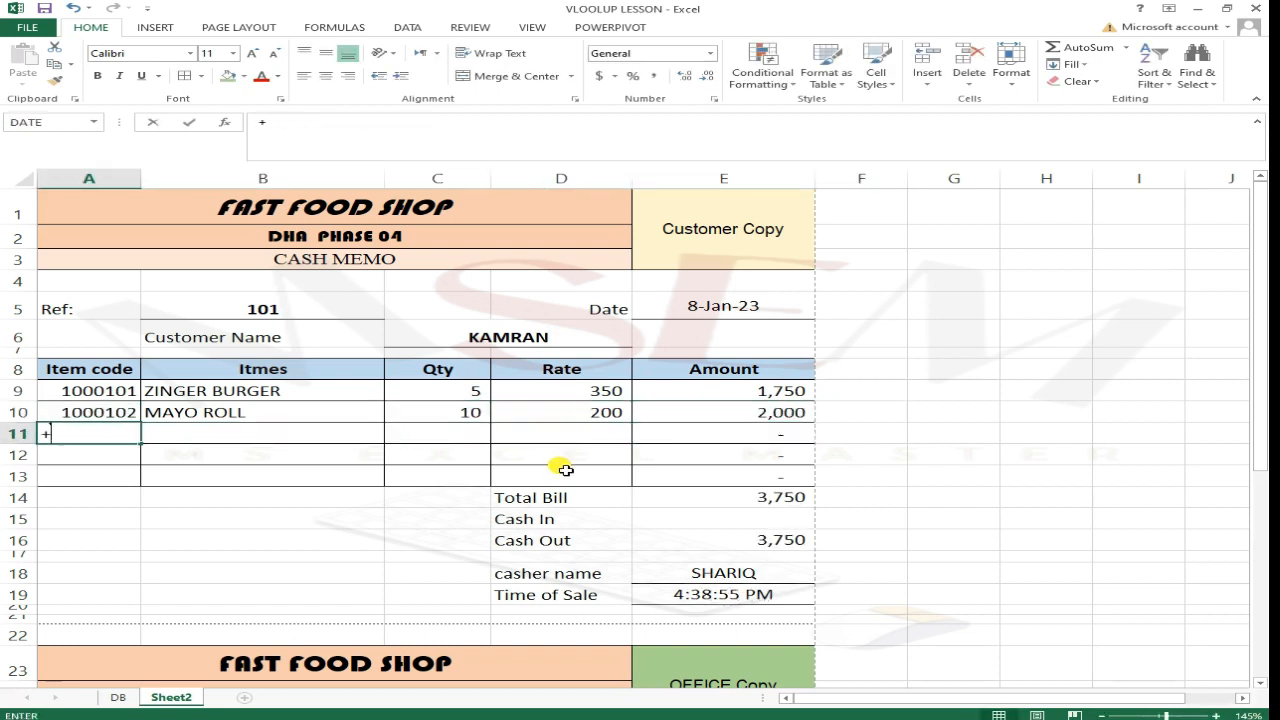
text(100)
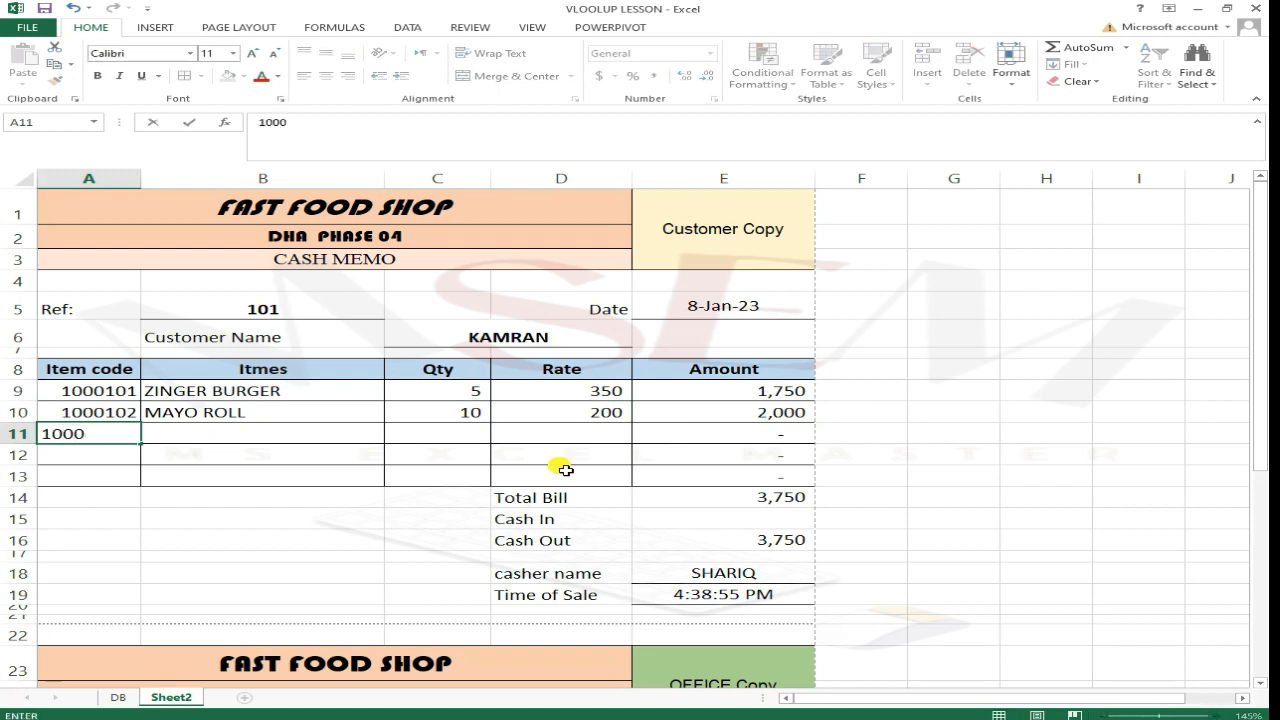
text(0)
key(Escape)
- Copy the item name formula from B10 into B11:B13
key(Up)
key(Right)
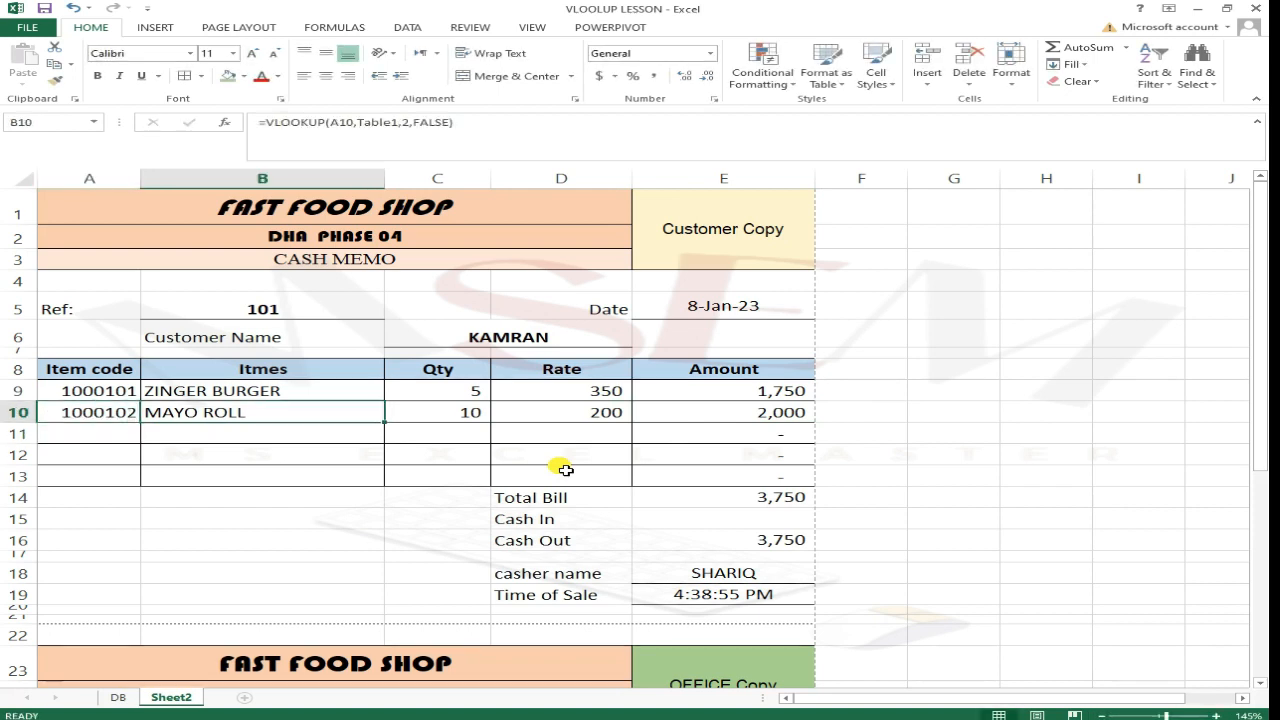
key(shift+Down)
key(shift+Down)
key(shift+Down)
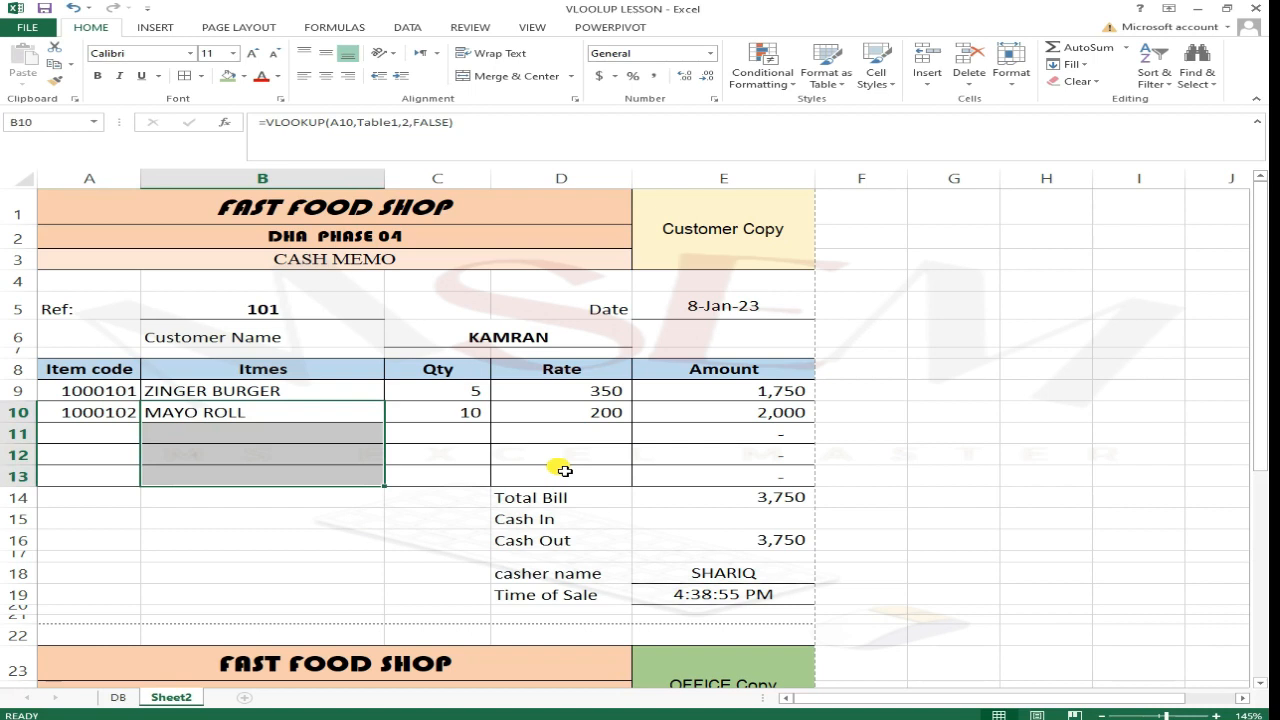
key(shift+Up)
key(shift+Up)
key(shift+Up)
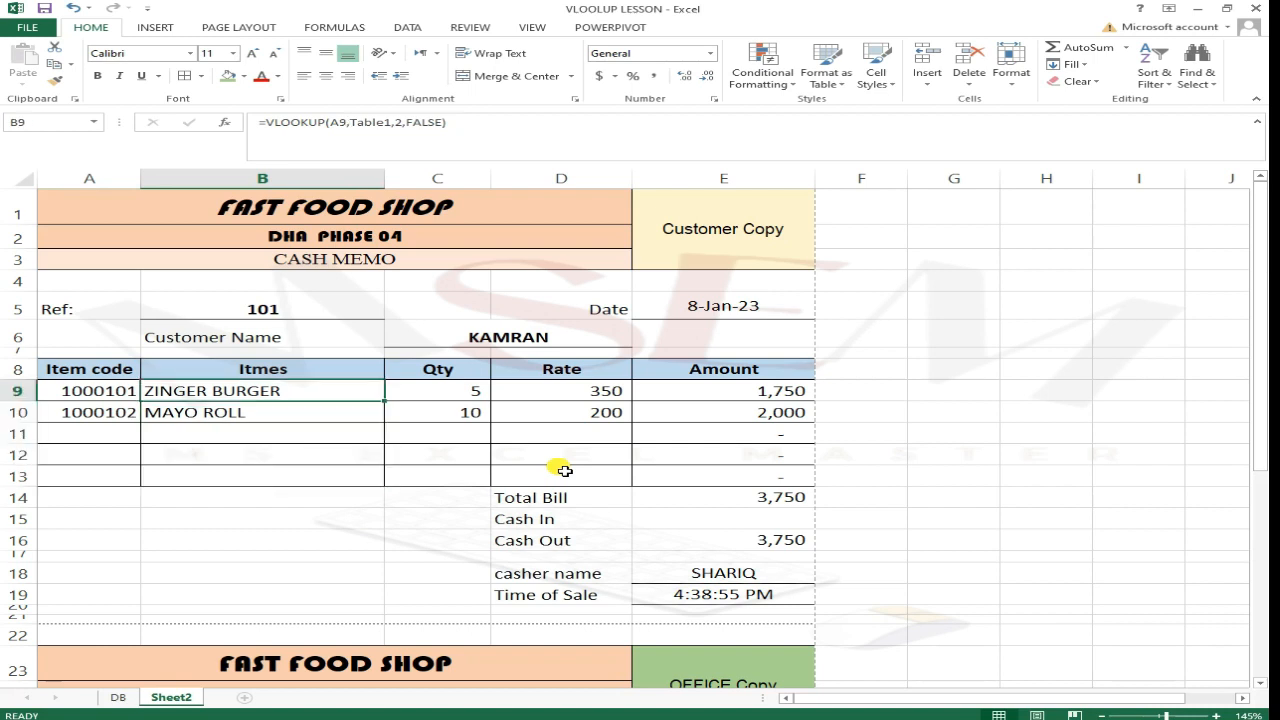
key(ctrl+c)
key(Down)
key(shift+Down)
key(shift+Down)
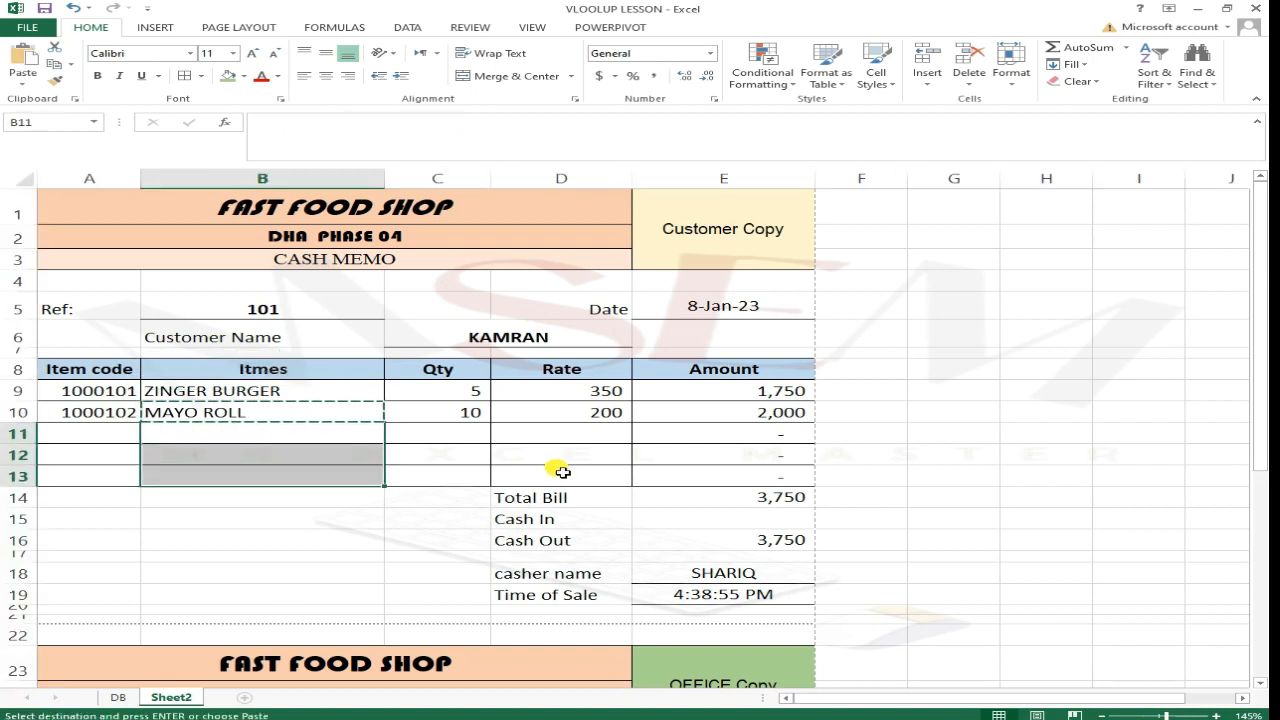
key(ctrl+v)
key(shift+Up)
key(shift+Up)
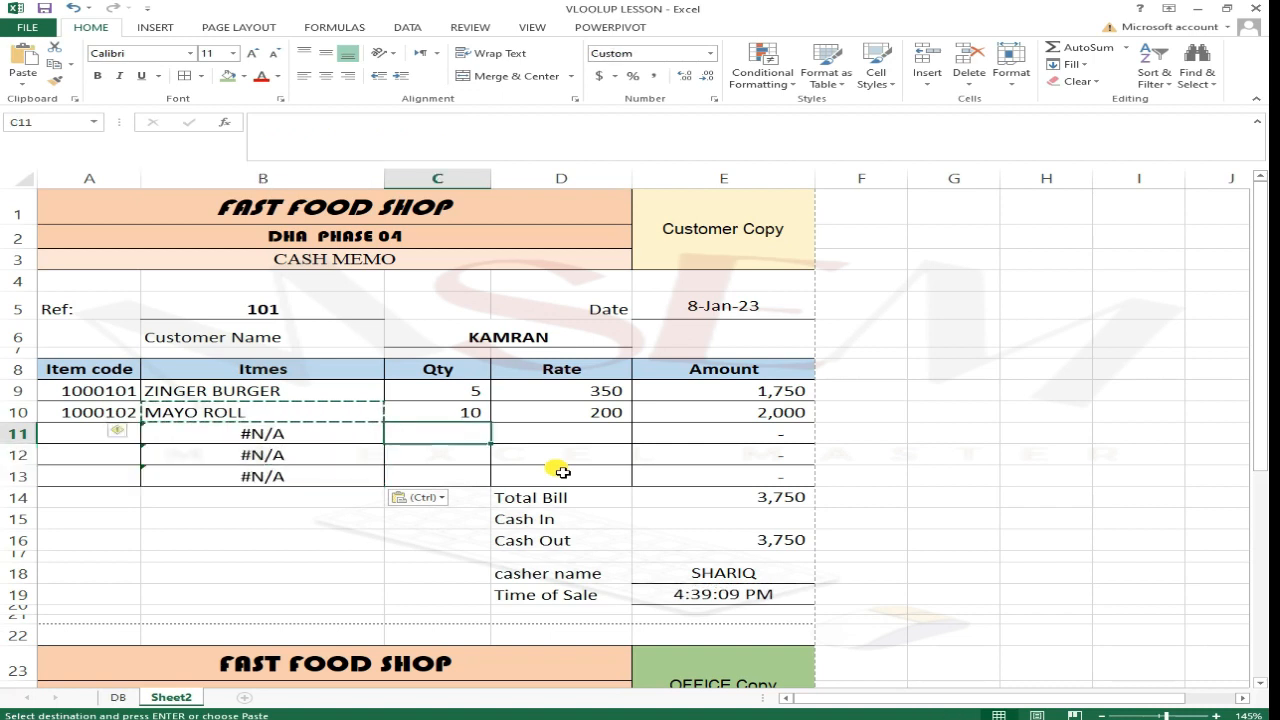
key(Escape)
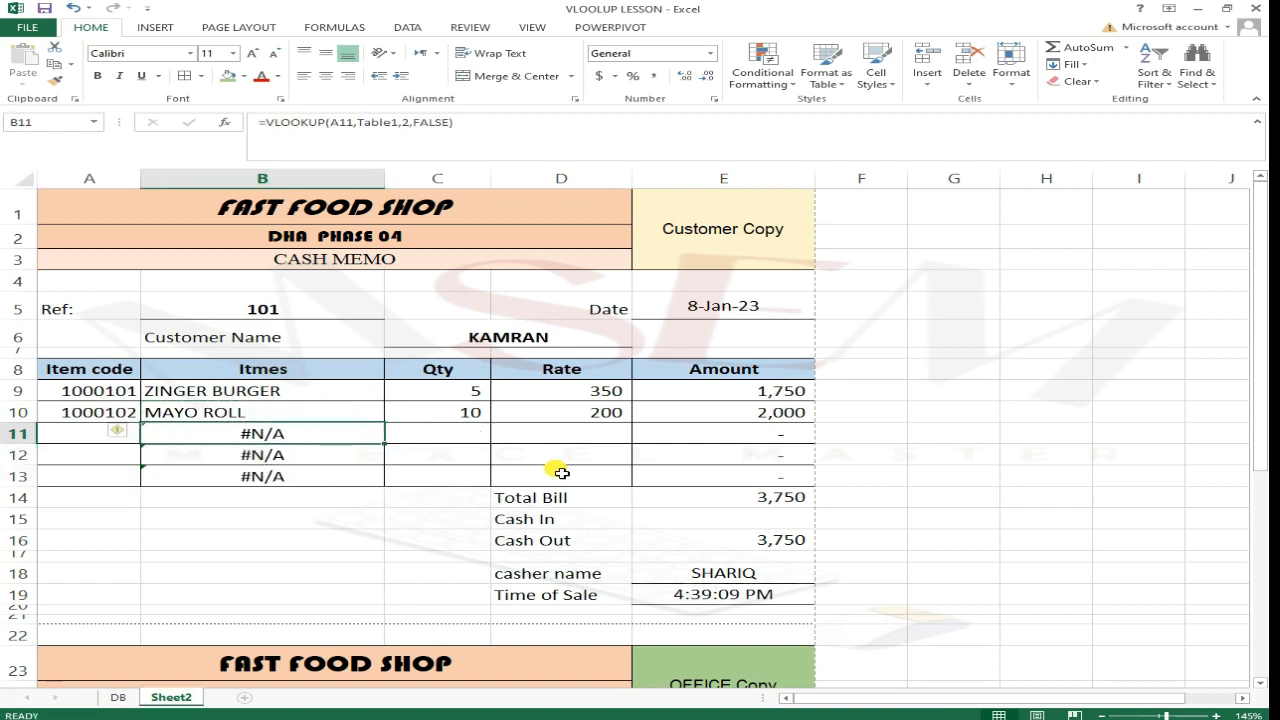
- Fill the rate formula from D10 down through D13
key(Right)
key(Right)
key(Up)
key(shift+Down)
key(shift+Down)
key(shift+Down)
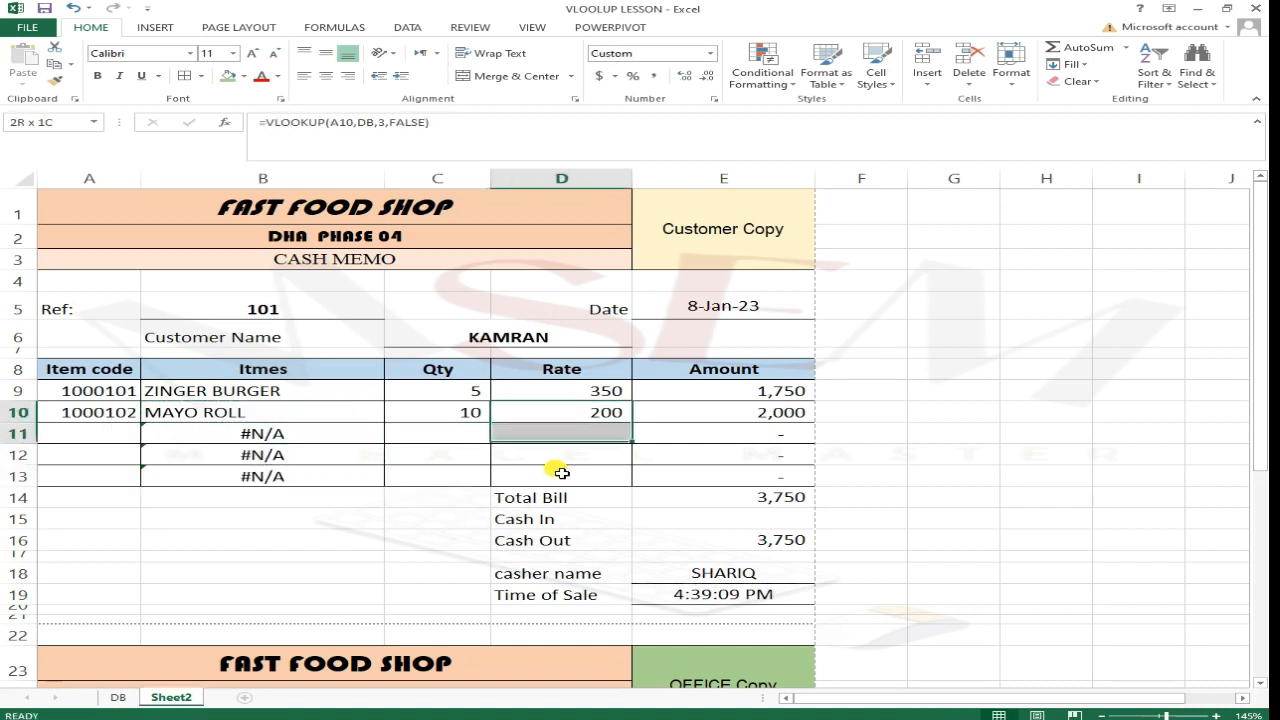
key(ctrl+d)
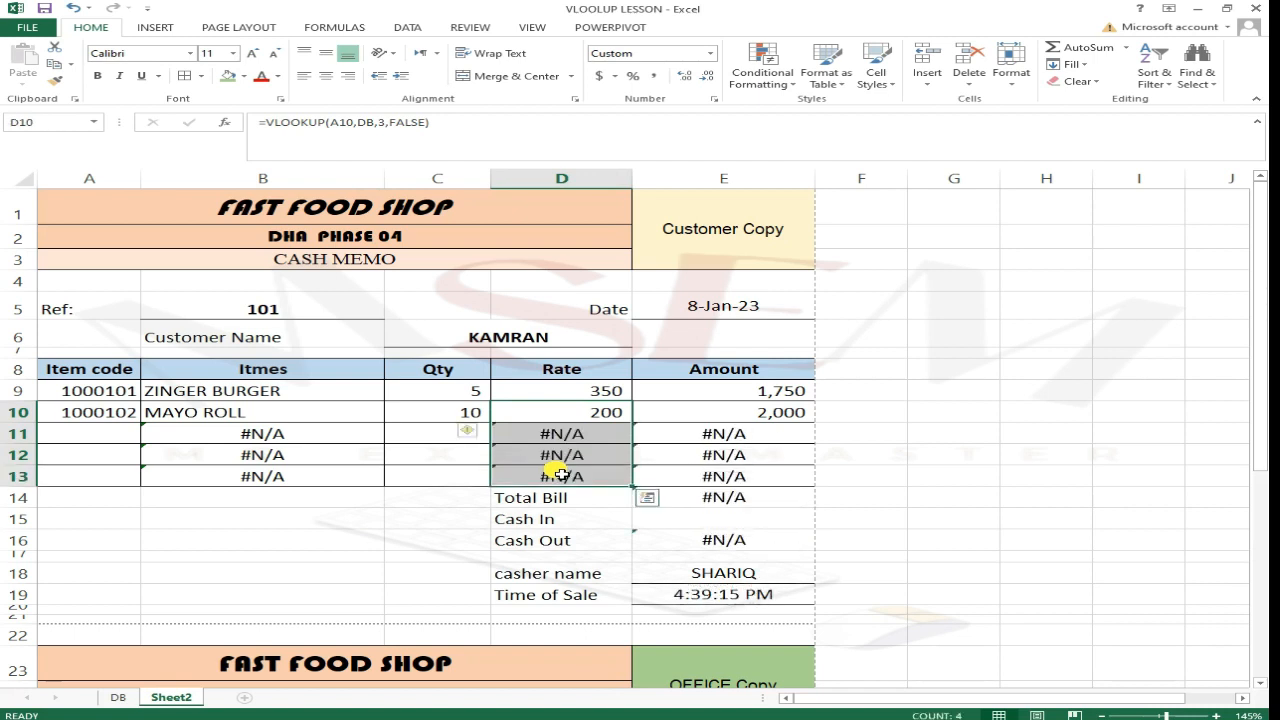
- Examine the formulas in the Amount column and in the Total Bill and Cash Out cells
key(Down)
key(Right)
key(Left)
key(Right)
key(Down)
key(Down)
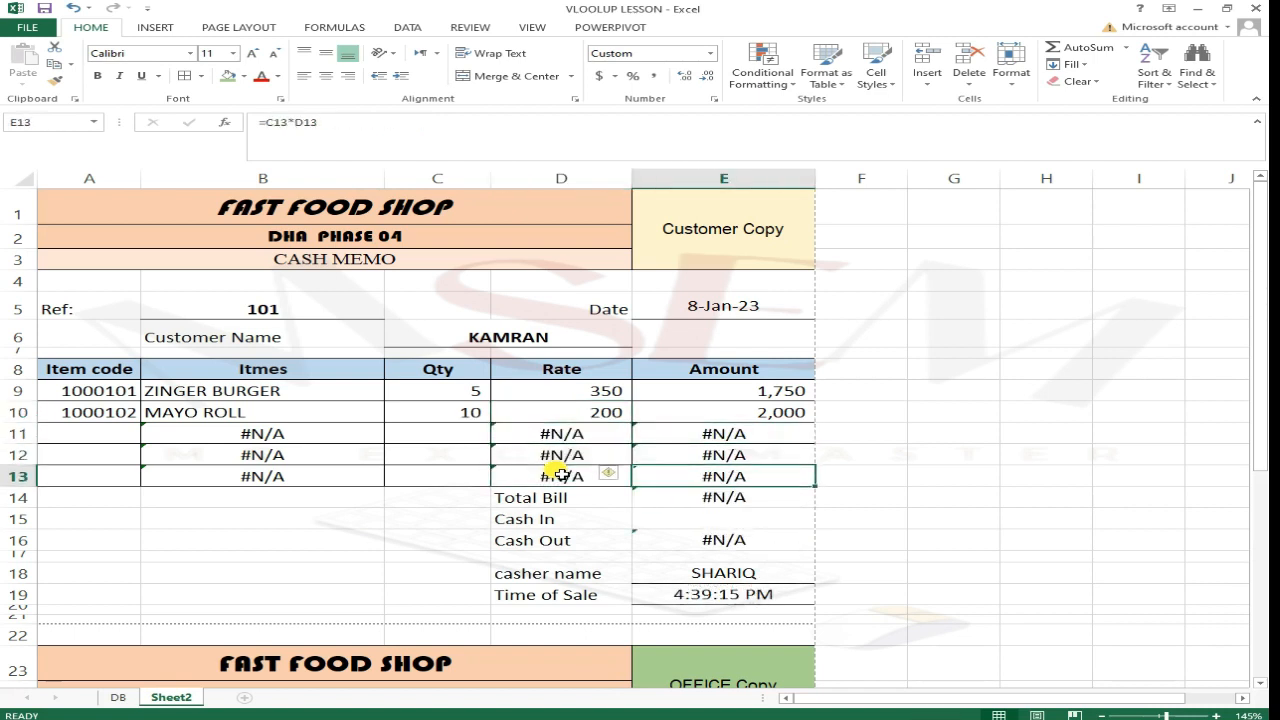
key(Down)
key(Down)
key(Down)
key(Down)
key(Up)
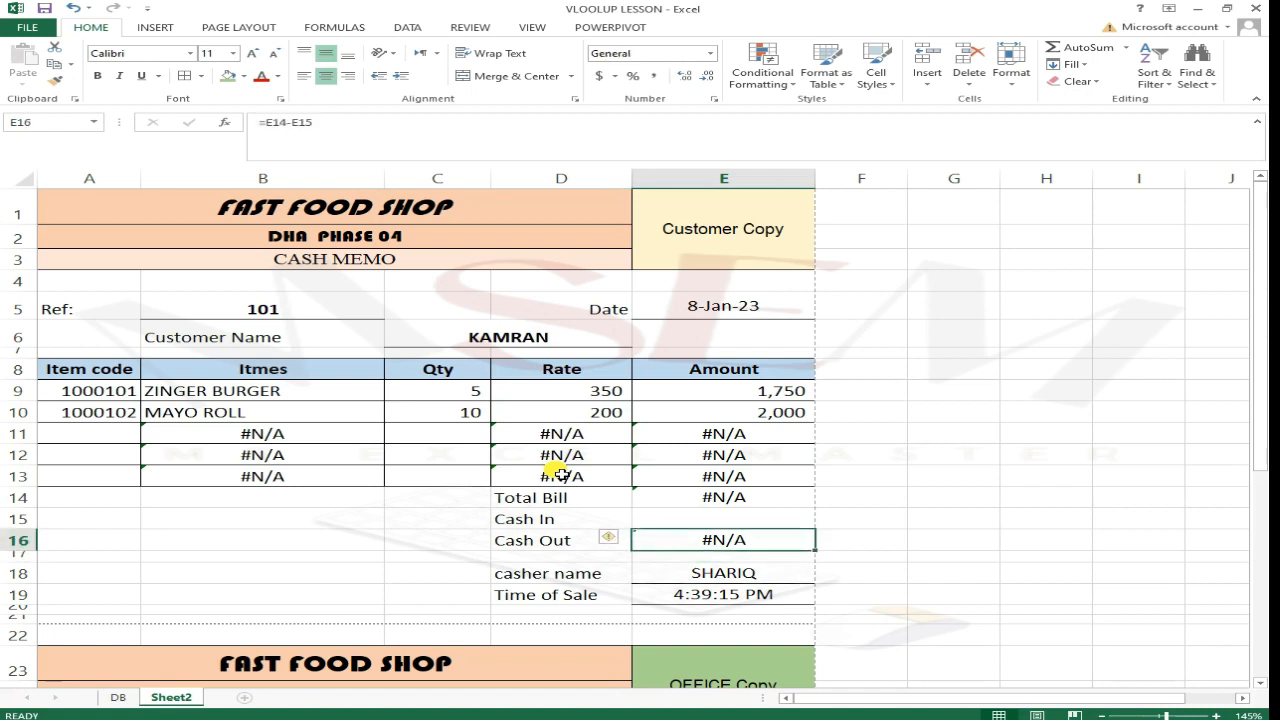
- Undo the last fill of the rate formula
key(Up)
key(Up)
key(ctrl+z)
key(Up)
key(Right)
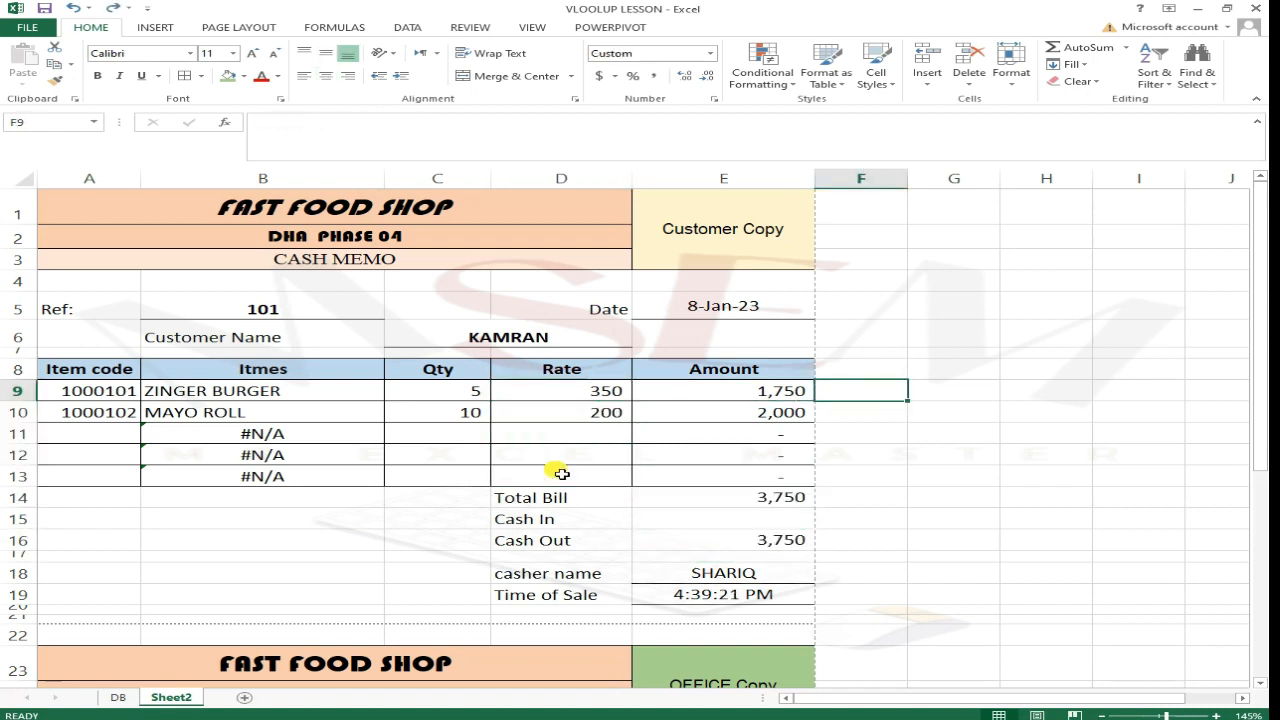
- Fill the D10 rate formula down to the empty item rows, D11:D13
key(Down)
key(Down)
key(Left)
key(Up)
key(shift+Down)
key(shift+Down)
key(shift+Down)
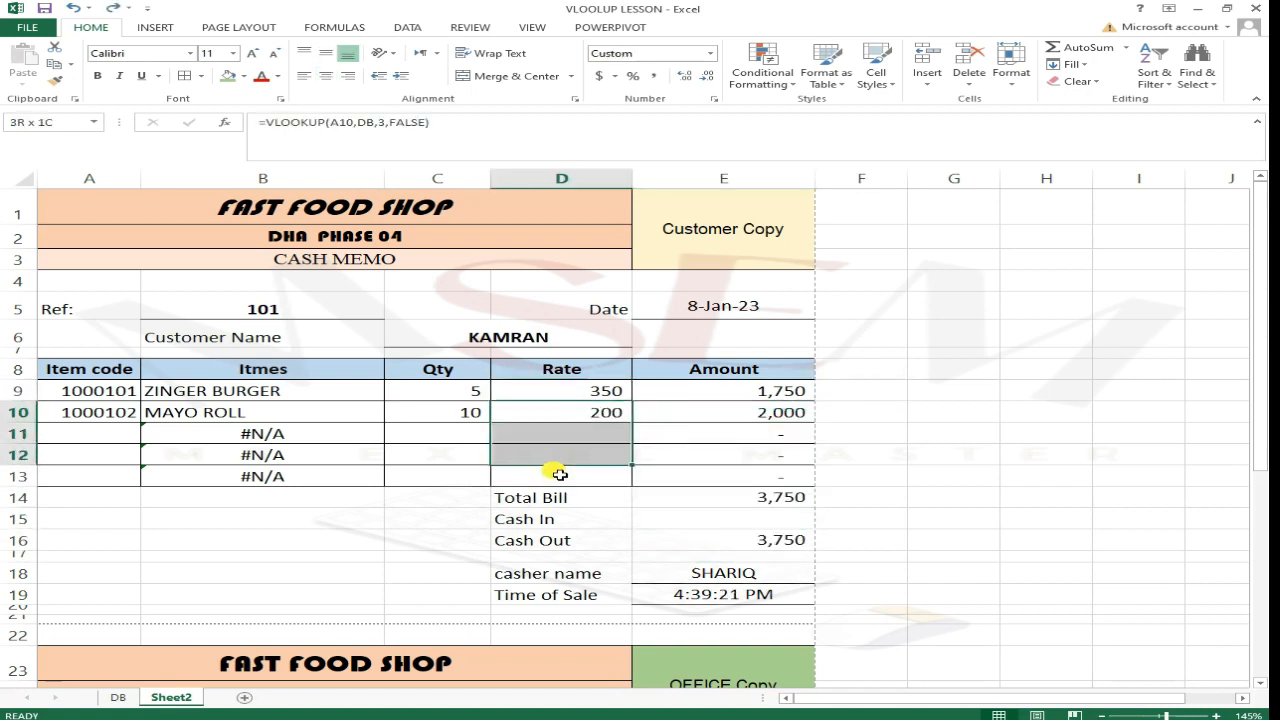
key(ctrl+d)
key(Right)
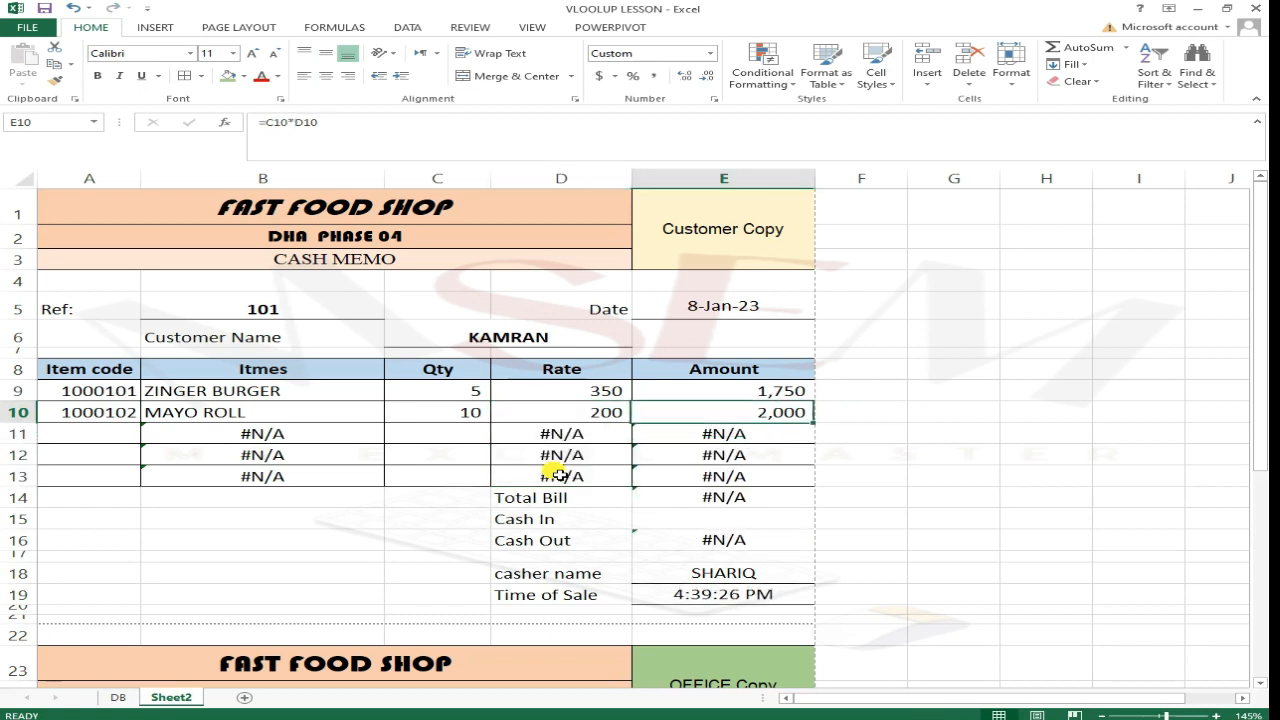
- Check how the blank item rows affect the Rate and Amount cells in rows 11 to 13
key(Left)
key(Left)
key(Down)
key(Right)
key(Right)
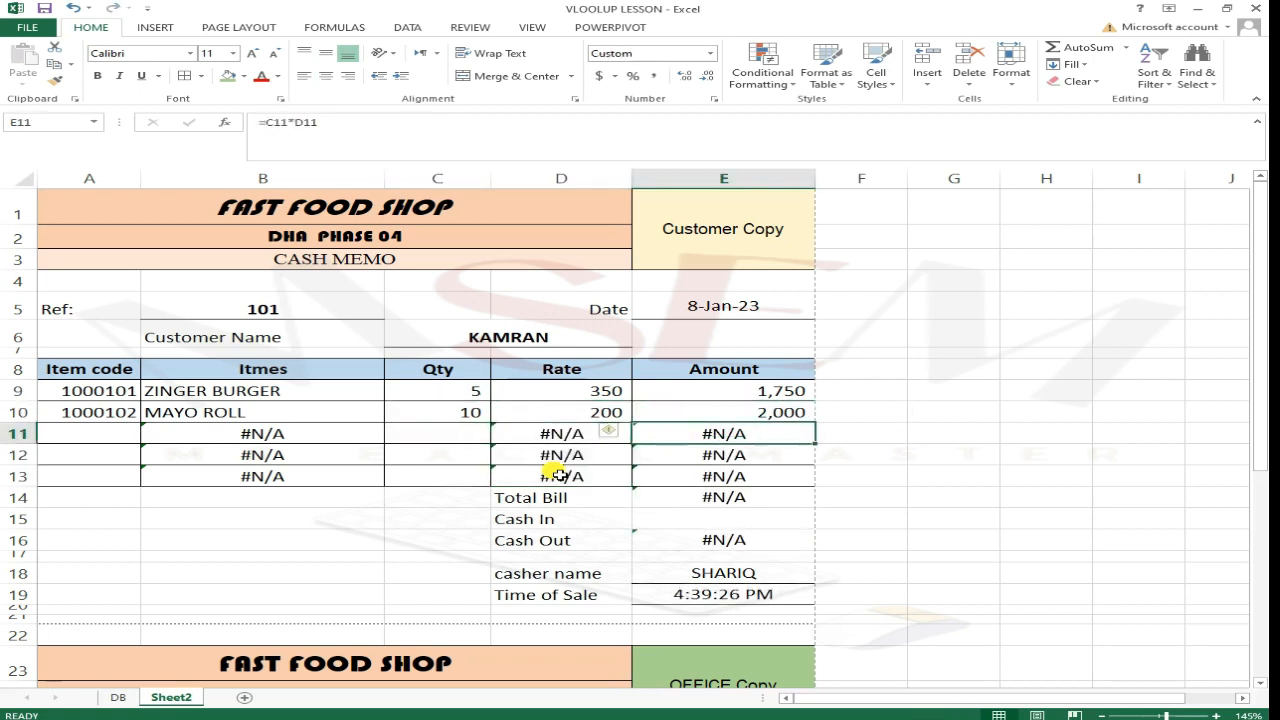
key(Left)
key(Right)
key(Down)
key(Down)
key(Down)
key(Down)
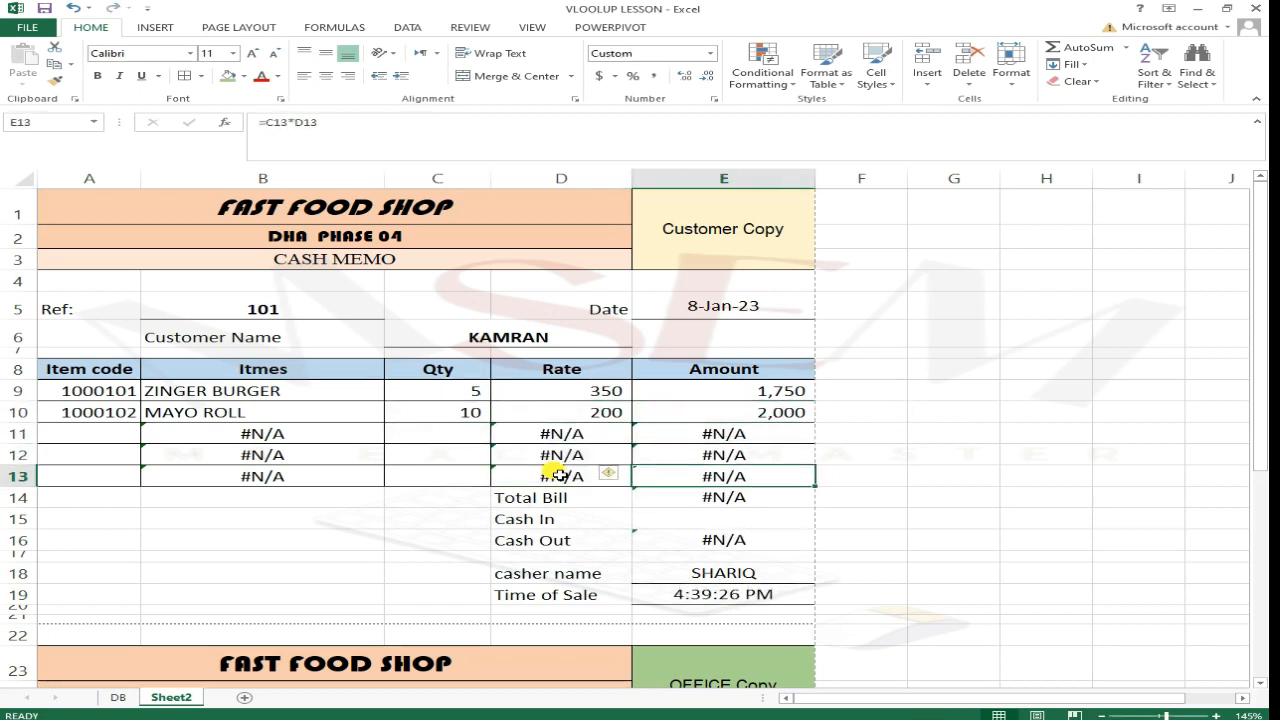
- Inspect which cell the rate formula in D11 looks up, and leave the formula unchanged
key(Up)
key(Left)
key(Up)
key(Up)
key(Up)
key(F2)
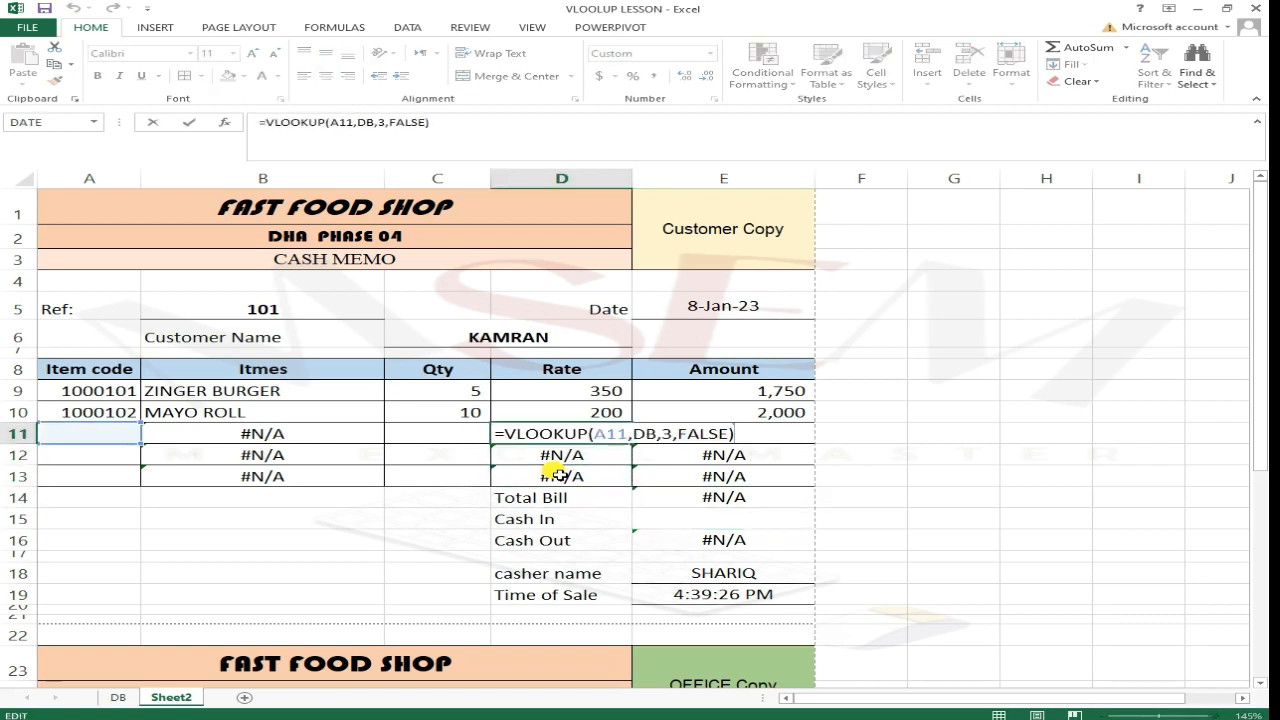
key(Escape)
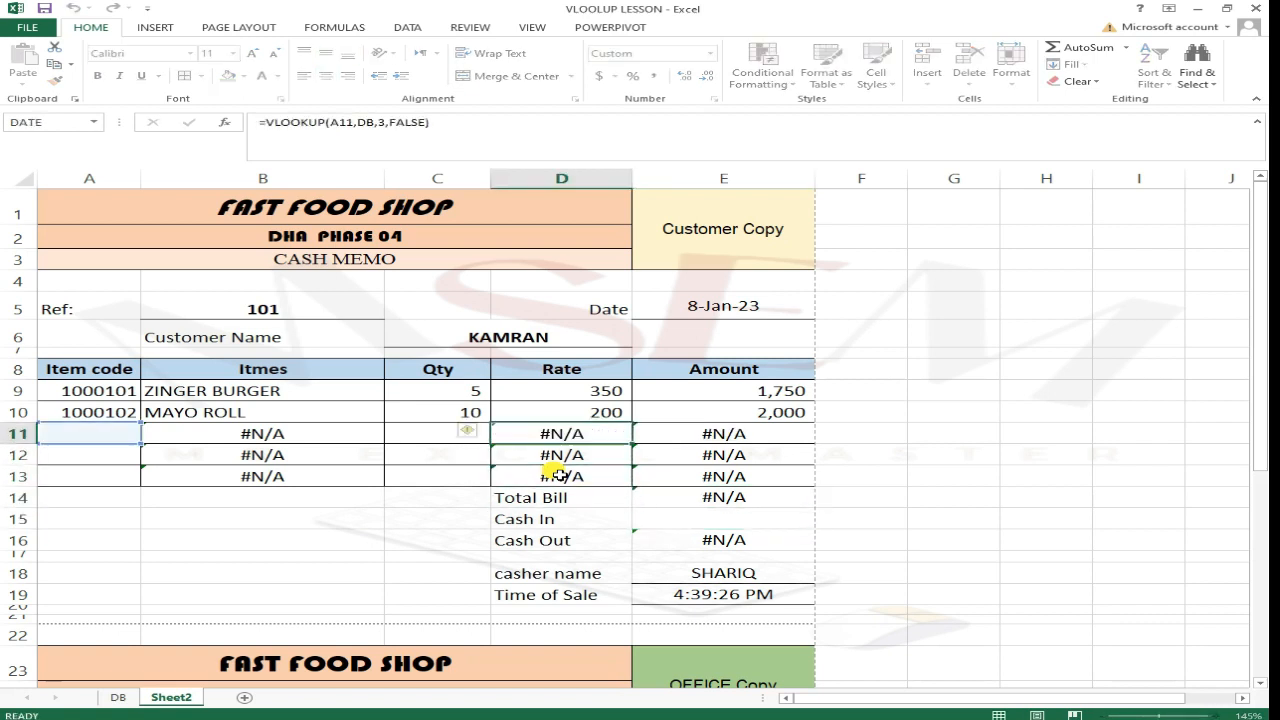
- Try a quantity of 10 in C11 while the row has no item code
key(Left)
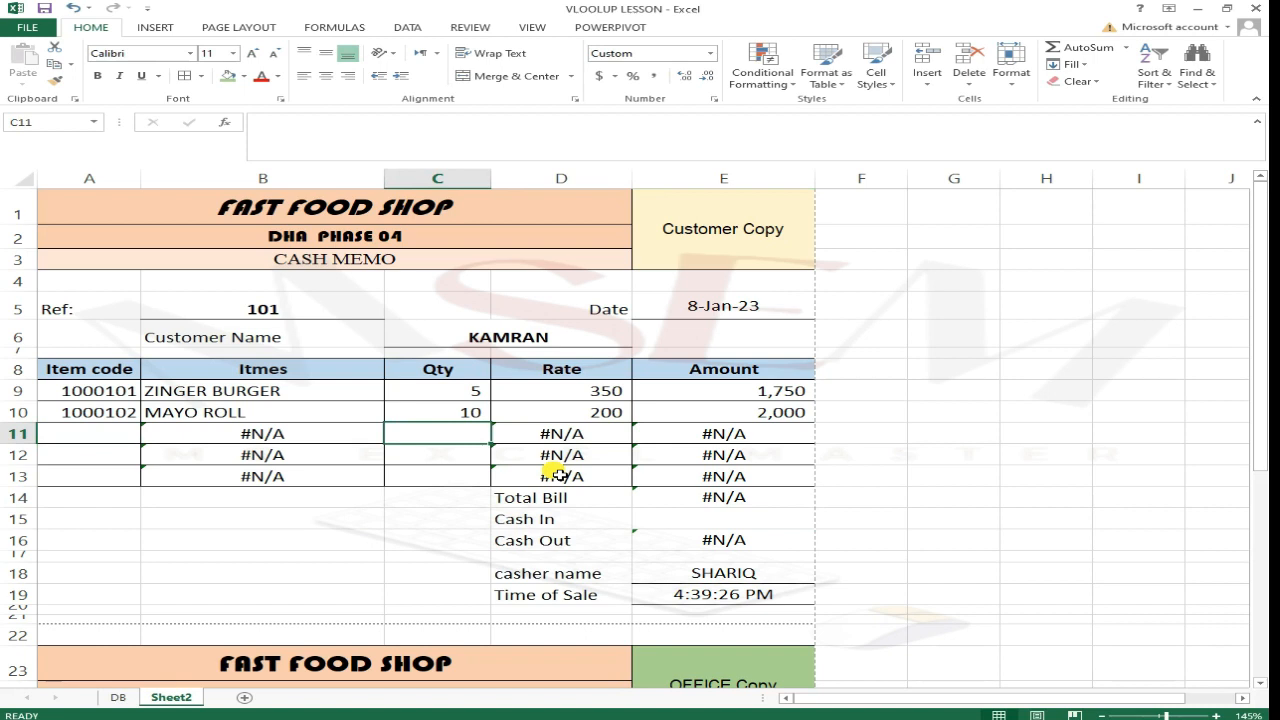
text(10)
key(Return)
key(Left)
key(Left)
key(Up)
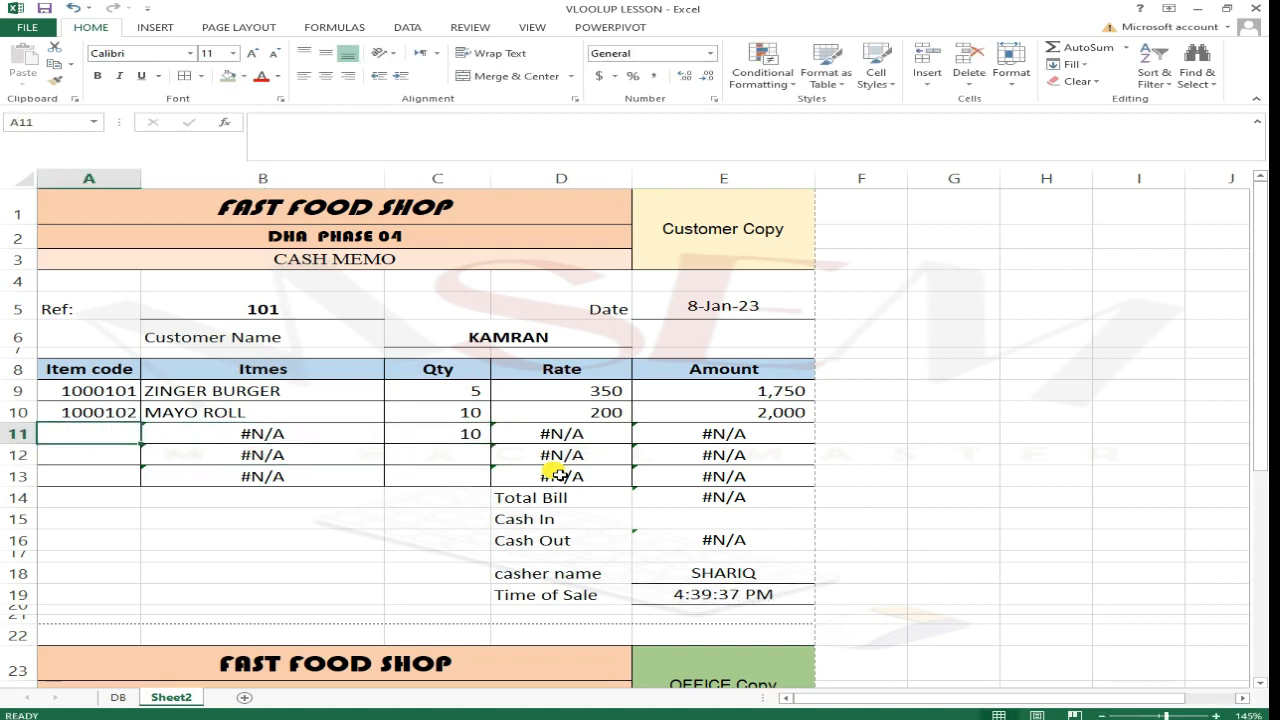
- Clear the trial quantity from C11 and select the item name formula in B11
key(Right)
key(Right)
key(Delete)
key(Left)
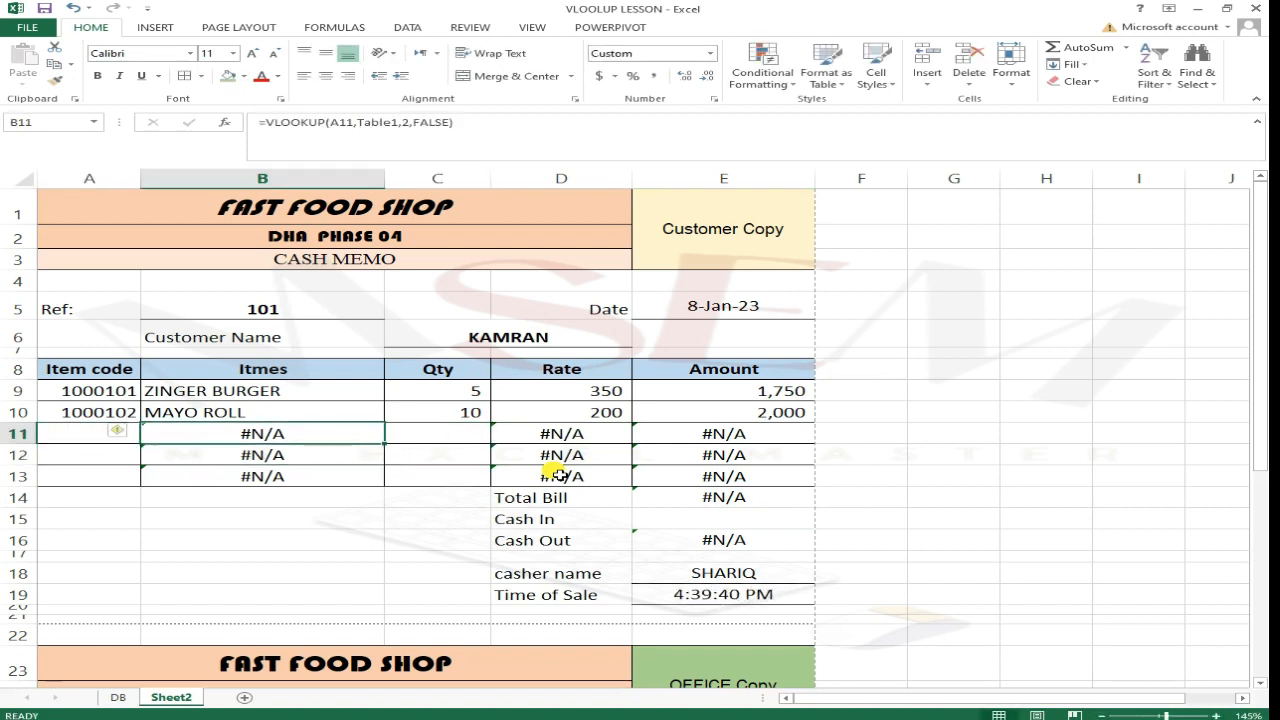
- Inspect the item name lookup formula in B11 and leave it unchanged
key(ctrl+Page_Up)
key(ctrl+Page_Down)
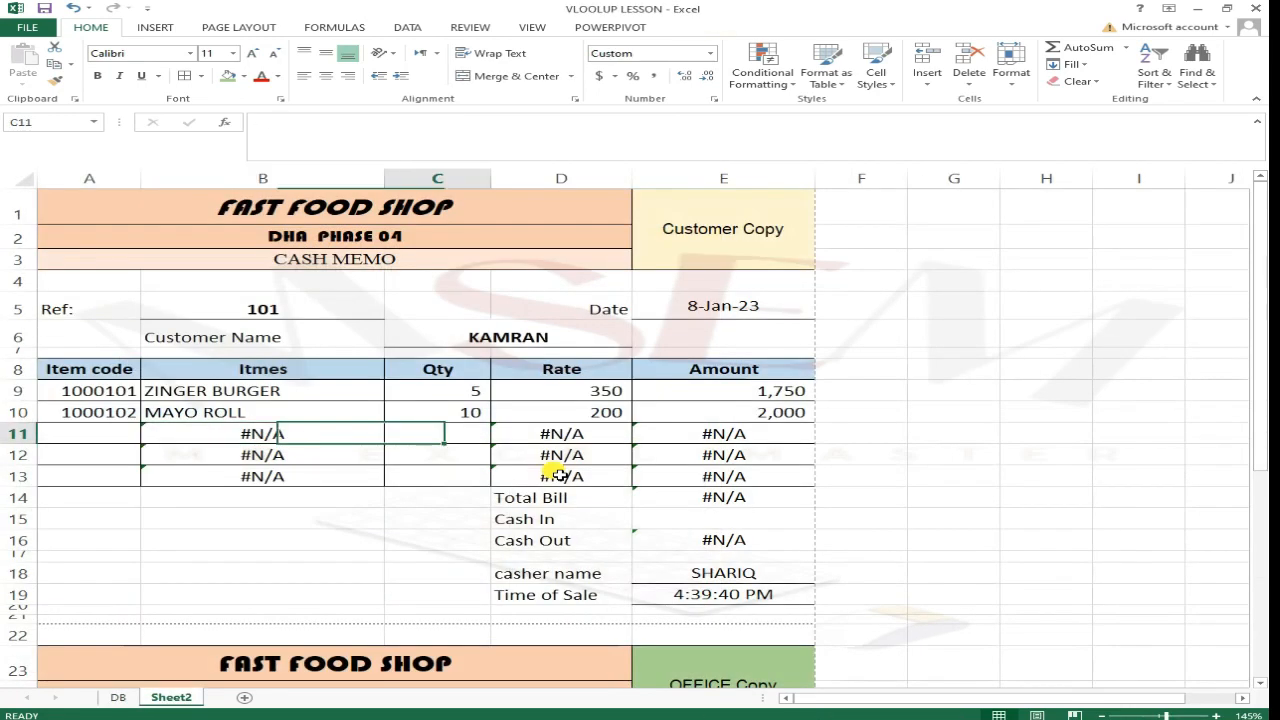
key(F2)
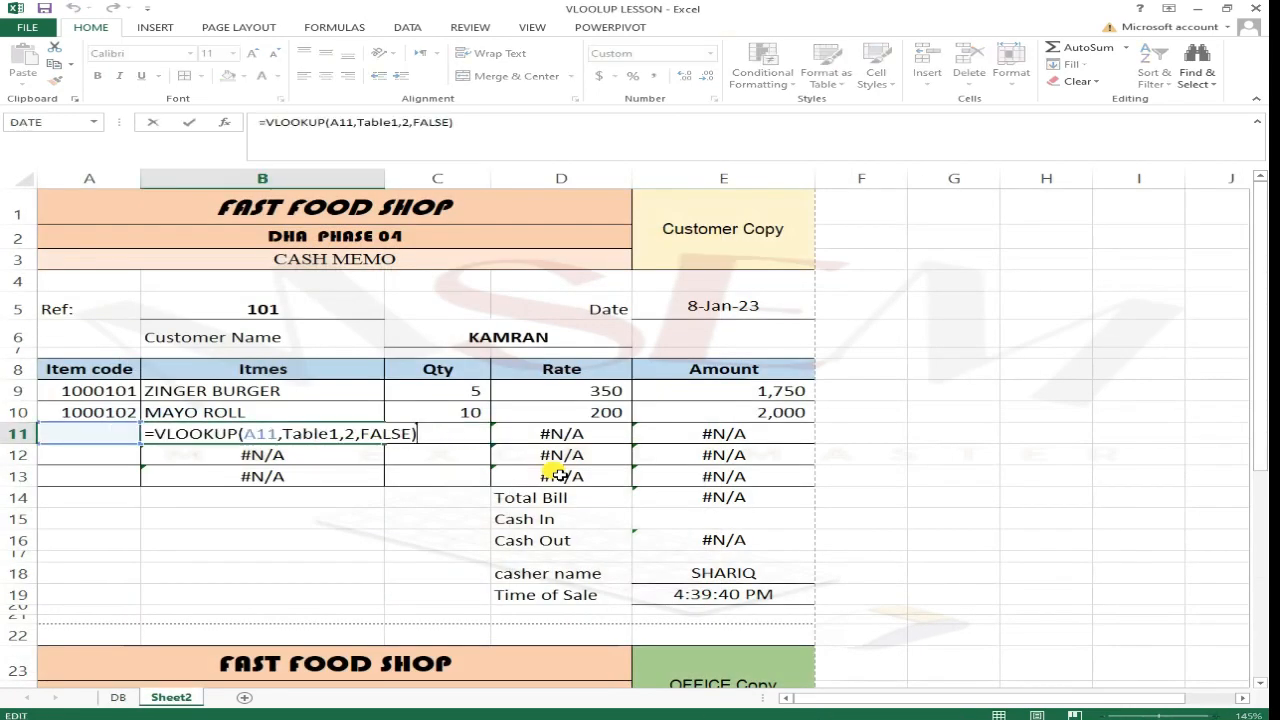
key(Escape)
- Fill the item code 1000102 from A10 down through A13
key(Left)
key(Up)
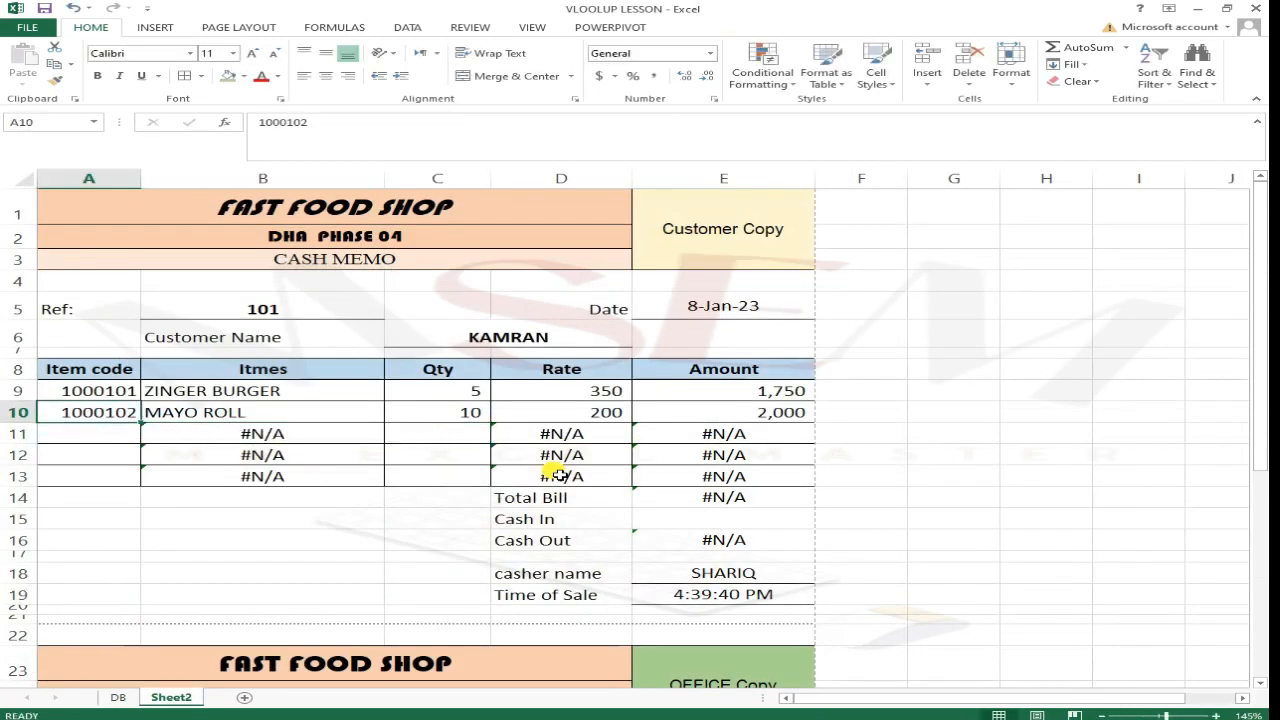
key(shift+Down)
key(shift+Down)
key(shift+Down)
key(ctrl+d)
key(Down)
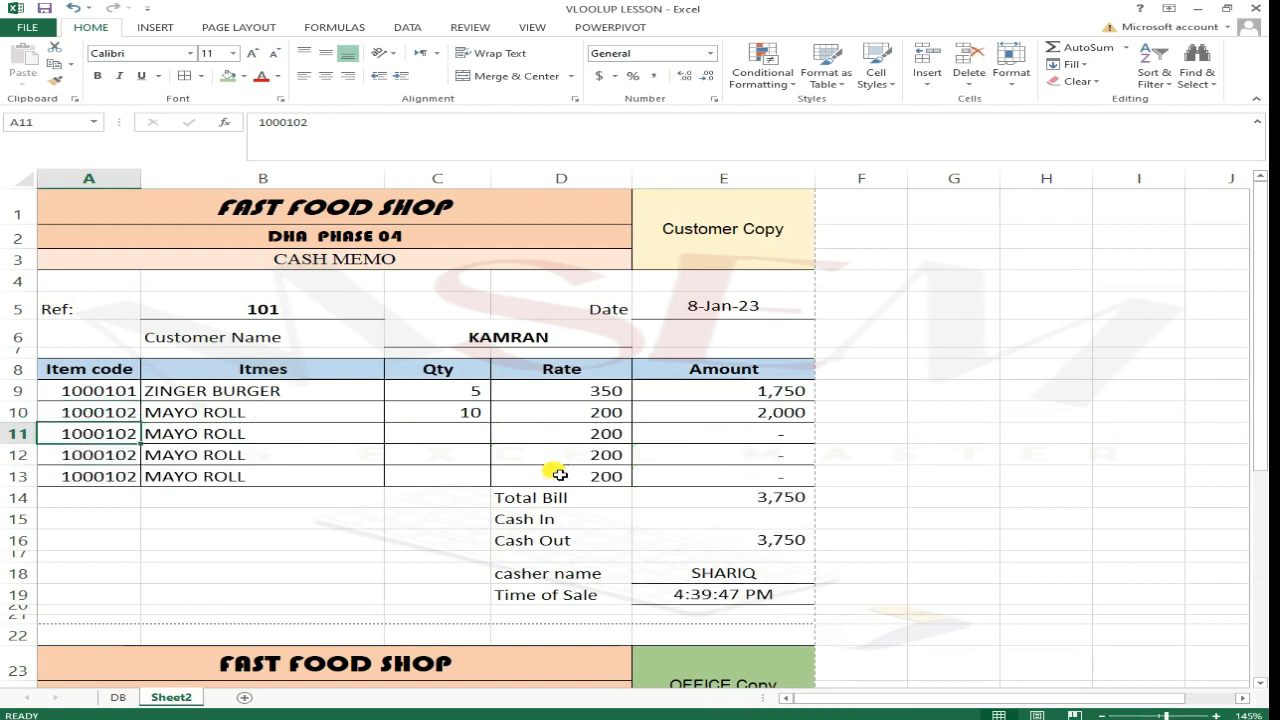
- Change the item code in A11 to 1000103
key(Down)
key(Up)
key(F2)
key(BackSpace)
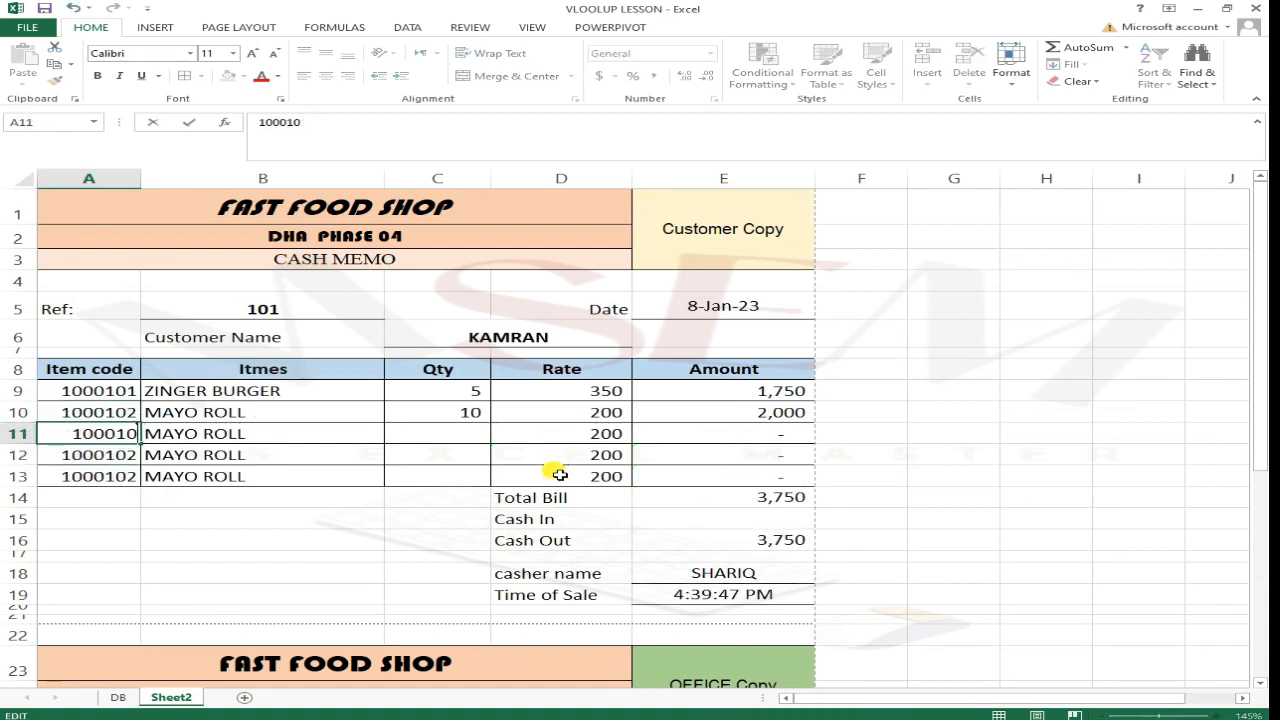
text(3)
key(Return)
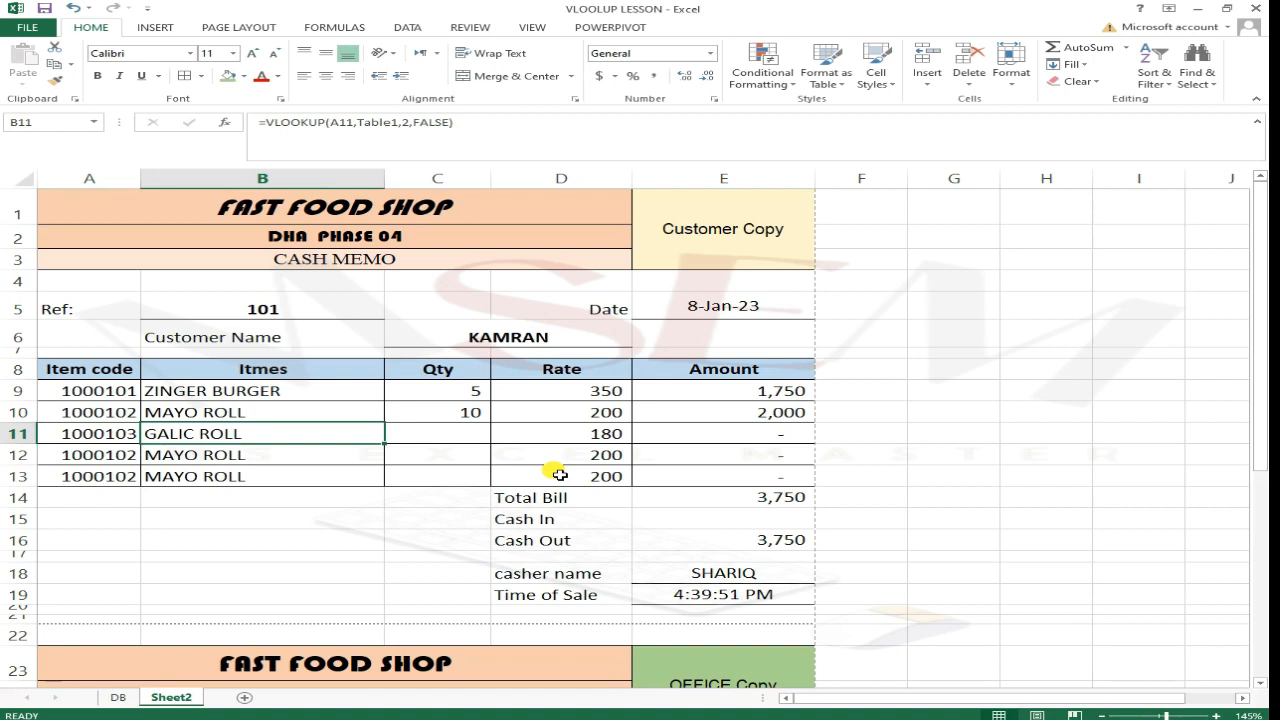
- Set the item codes to 1000104 in A12 and 1000105 in A13
key(Left)
key(Down)
text(1000104)
key(Return)
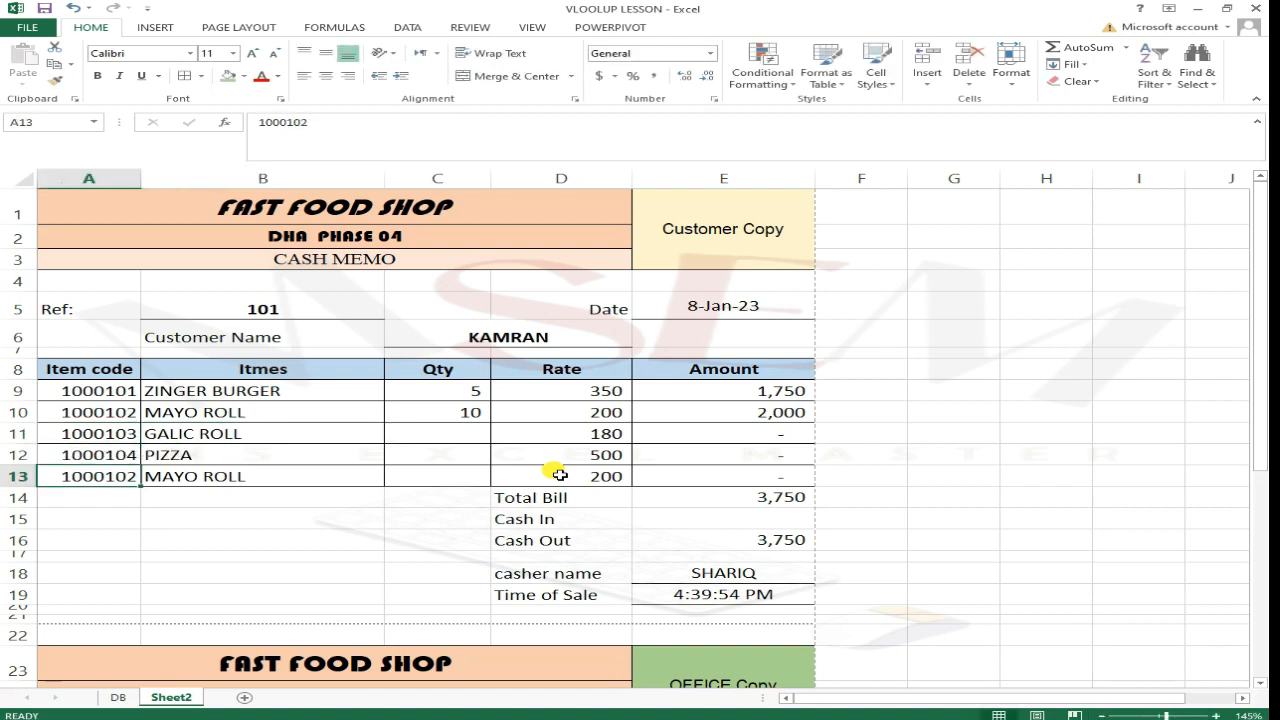
text(1000102)
key(BackSpace)
text(5)
key(Return)
- Enter the quantities 11, 12 and 13 in C11 to C13 for the last three items
key(Up)
key(Right)
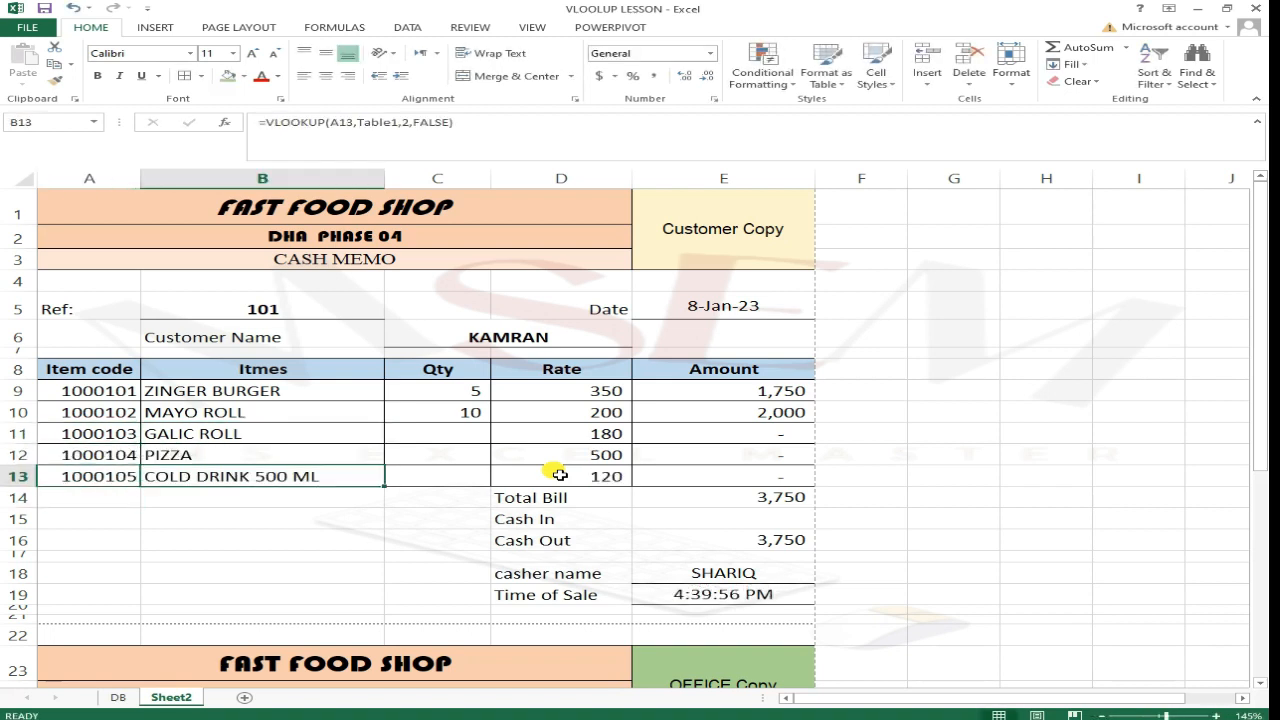
key(Right)
key(Right)
key(Up)
key(Left)
key(Up)
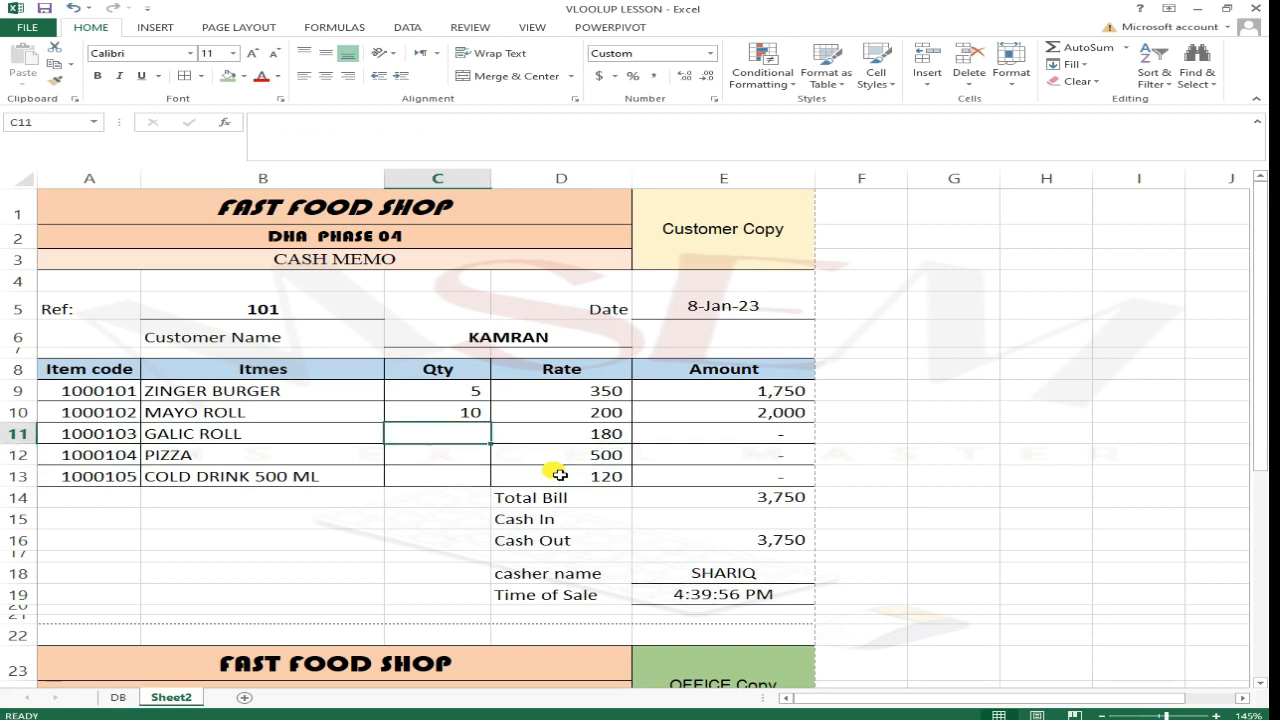
text(11)
key(Return)
text(12)
key(Return)
text(13)
key(ctrl+Return)
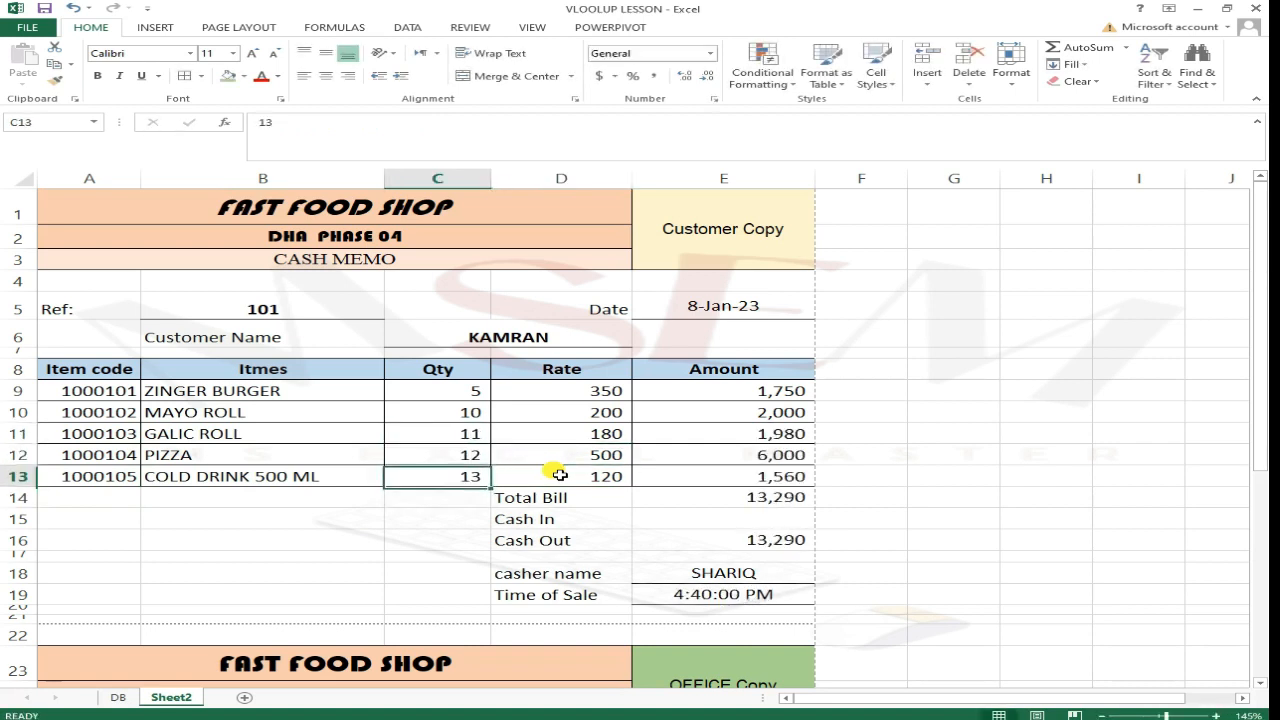
- Inspect which amounts the Total Bill formula in E14 adds up, leaving the formula unchanged
key(Right)
key(Right)
key(Down)
key(F2)
key(Return)
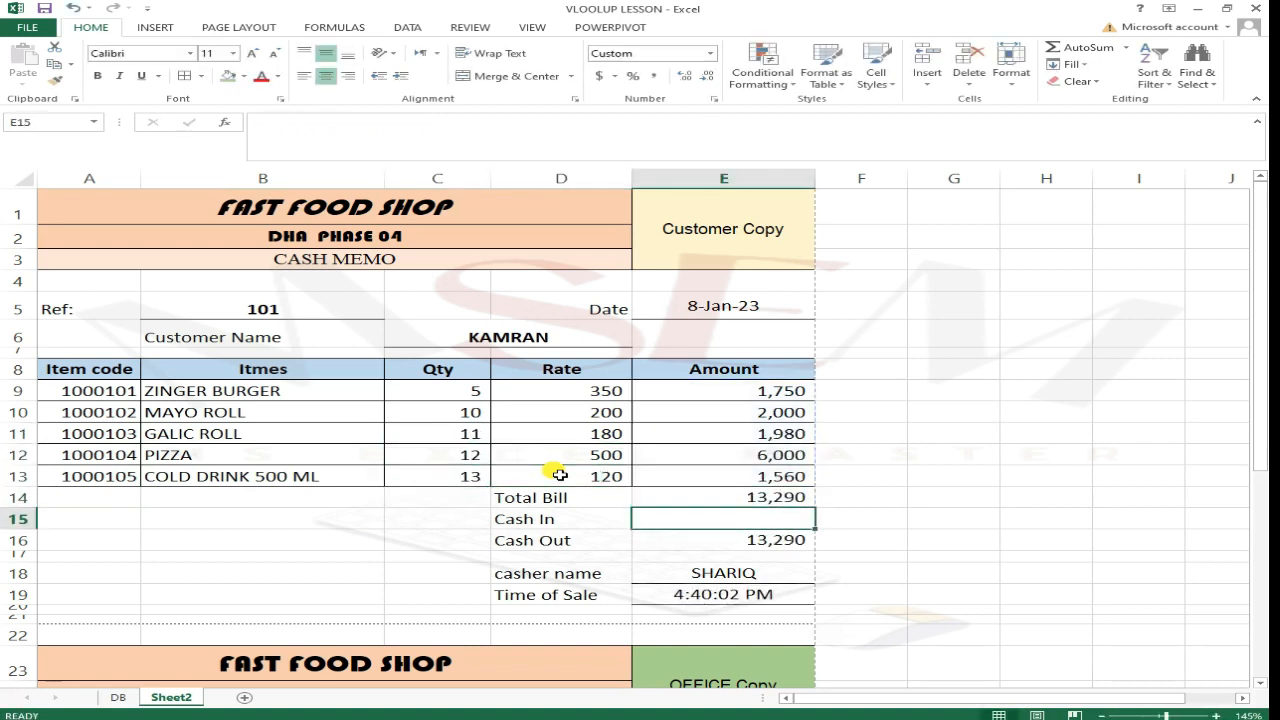
key(Left)
key(Right)
key(Up)
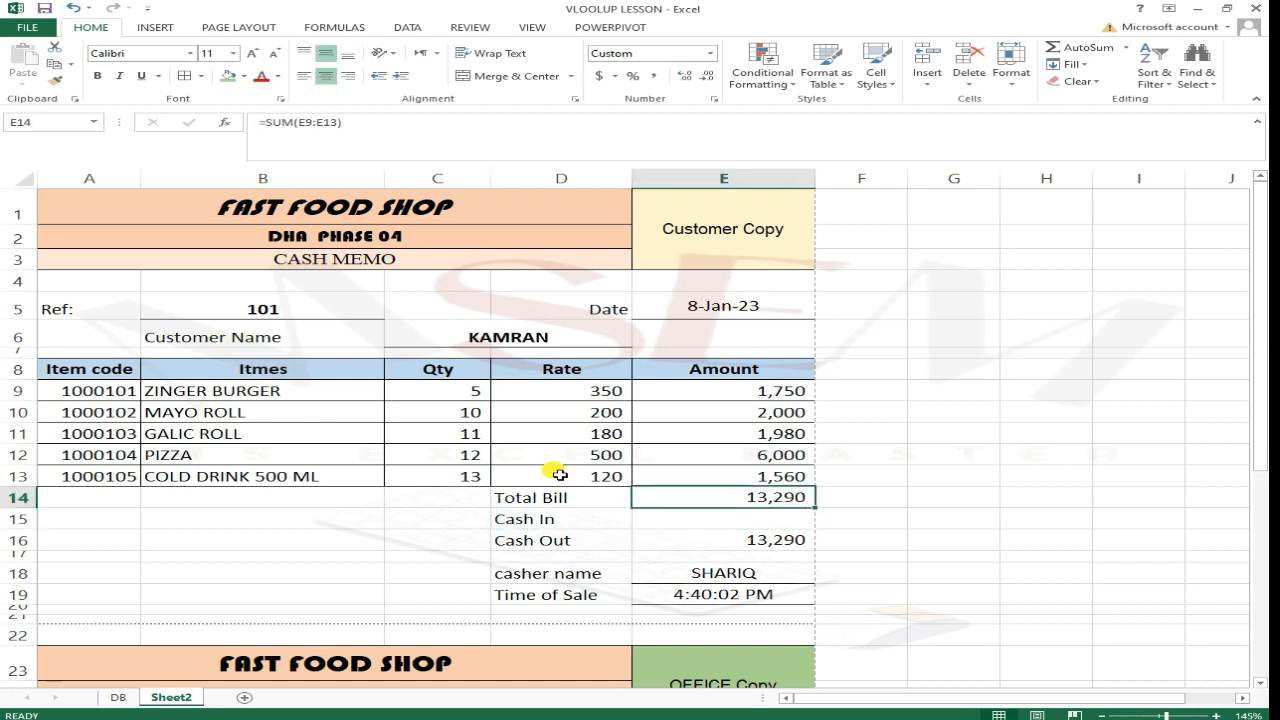
key(Left)
key(Right)
- Enter 15000 as the Cash In amount in E15
key(Left)
key(Down)
key(Right)
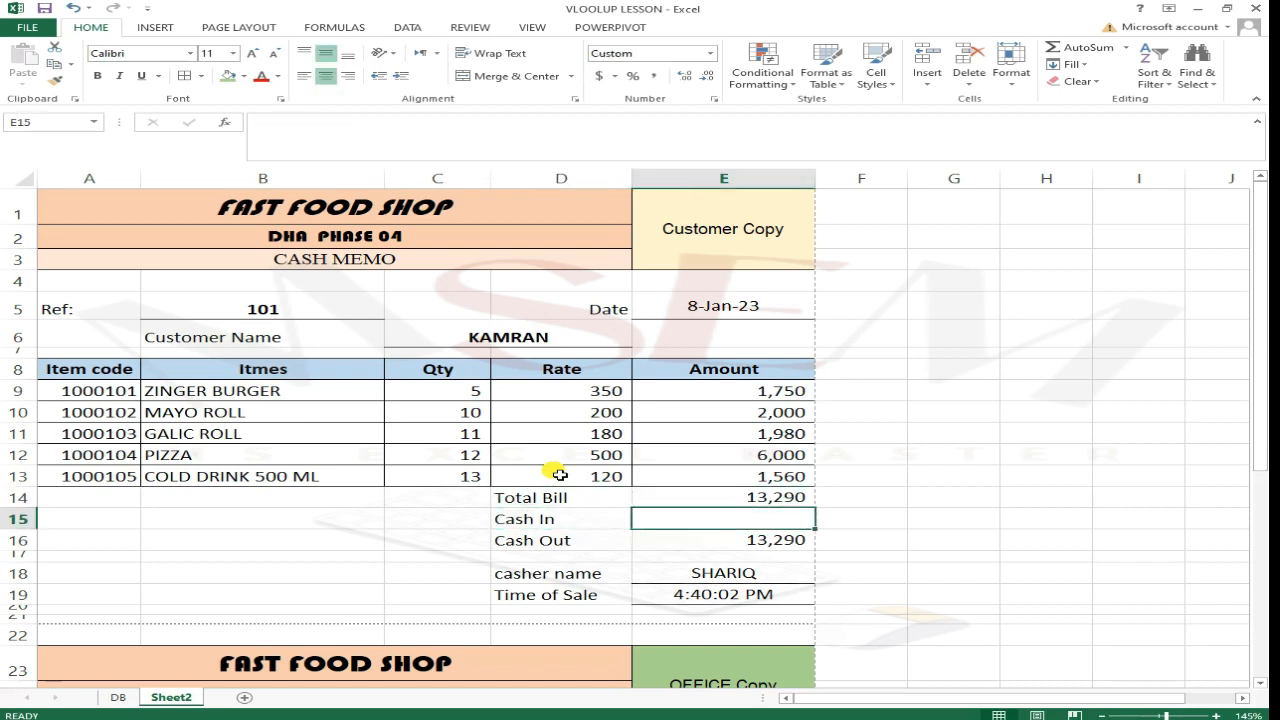
text(15000)
key(ctrl+Return)
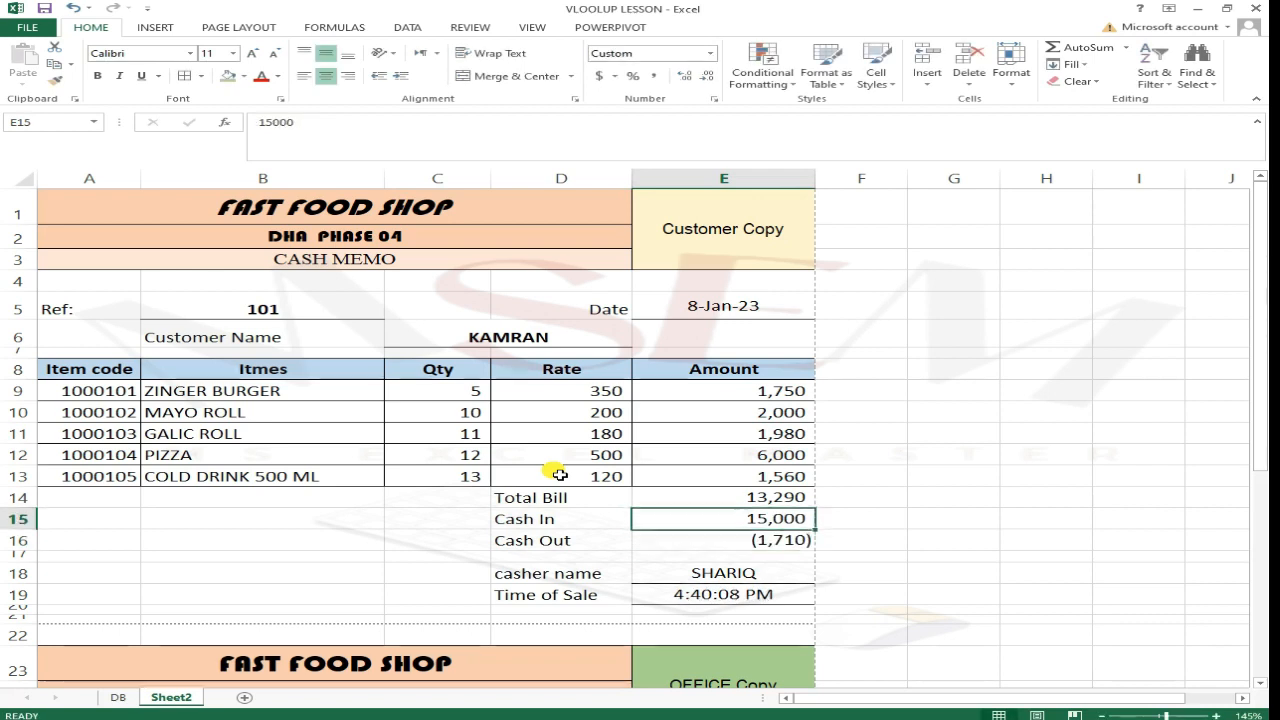
- Review the Amount column upwards, the rate formula in D9 and the item table's column headings
key(Up)
key(Up)
key(Up)
key(Up)
key(Up)
key(Up)
key(Left)
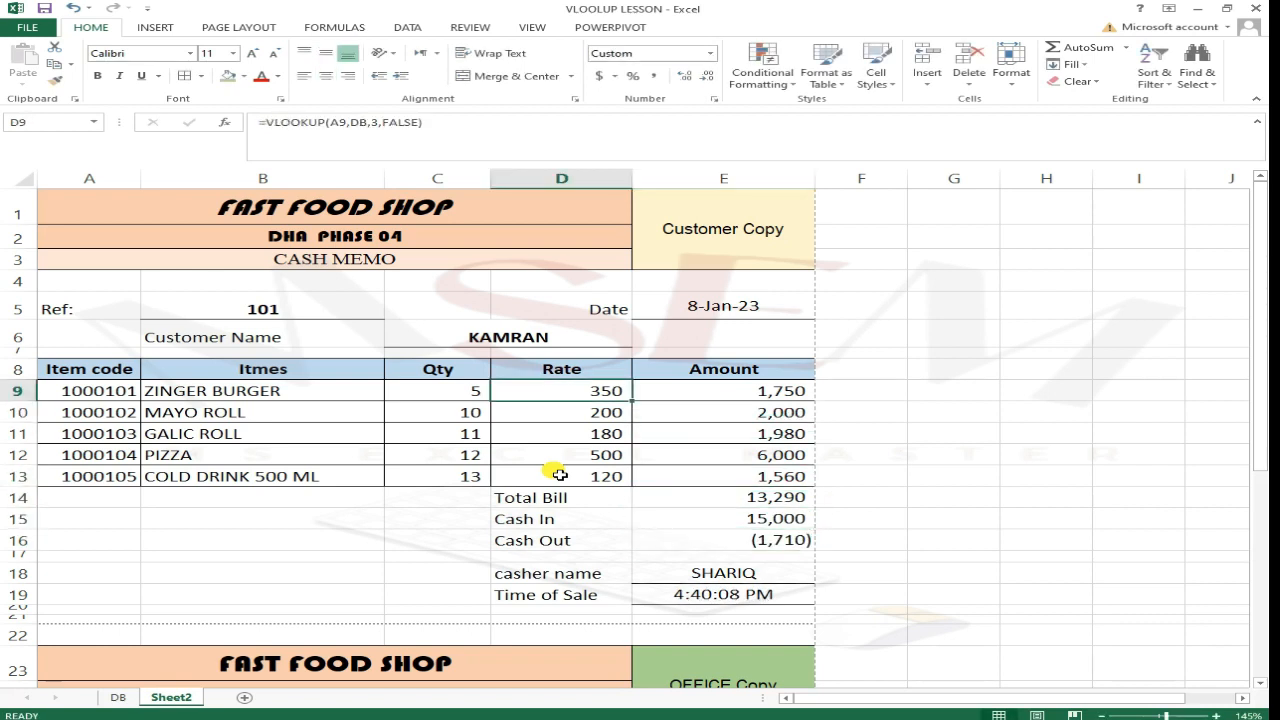
key(Up)
key(Left)
key(Left)
key(Right)
key(Right)
- Review the rates downwards, followed by the Cash In, Cash Out, cashier name and Time of Sale cells
key(Down)
key(Down)
key(Down)
key(Down)
key(Down)
key(Down)
key(Down)
key(Right)
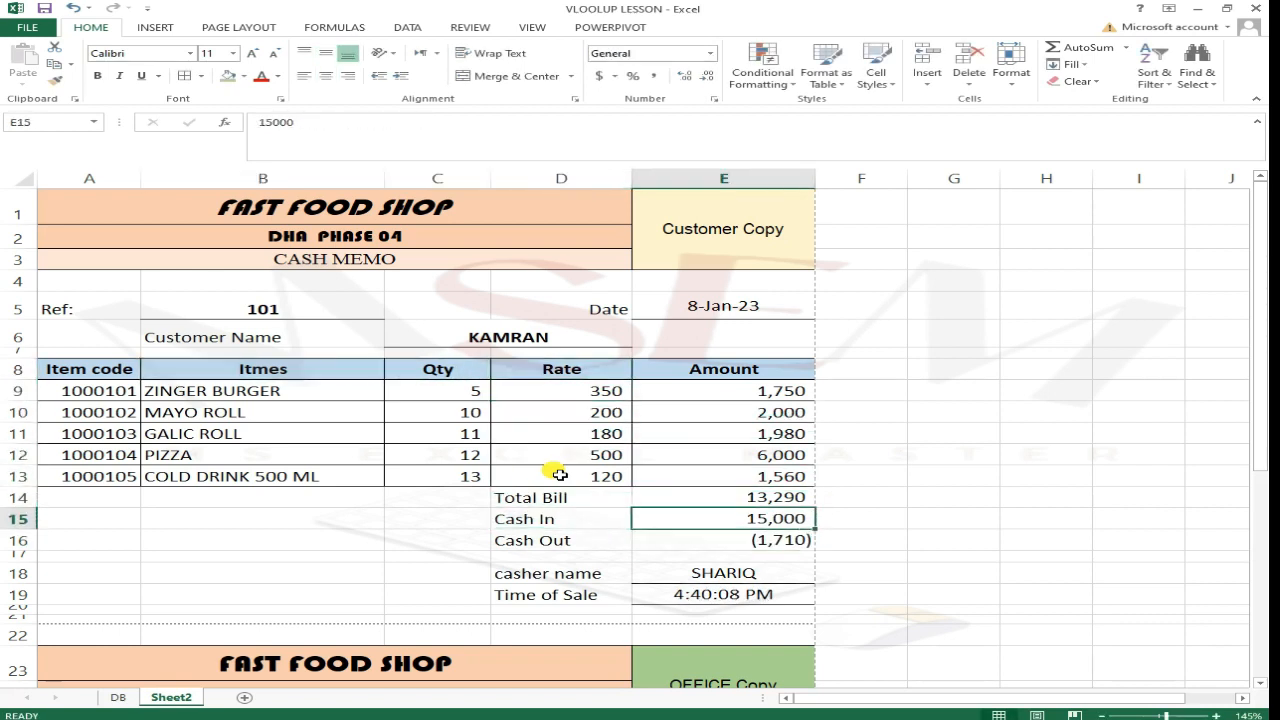
key(Down)
key(Down)
key(Down)
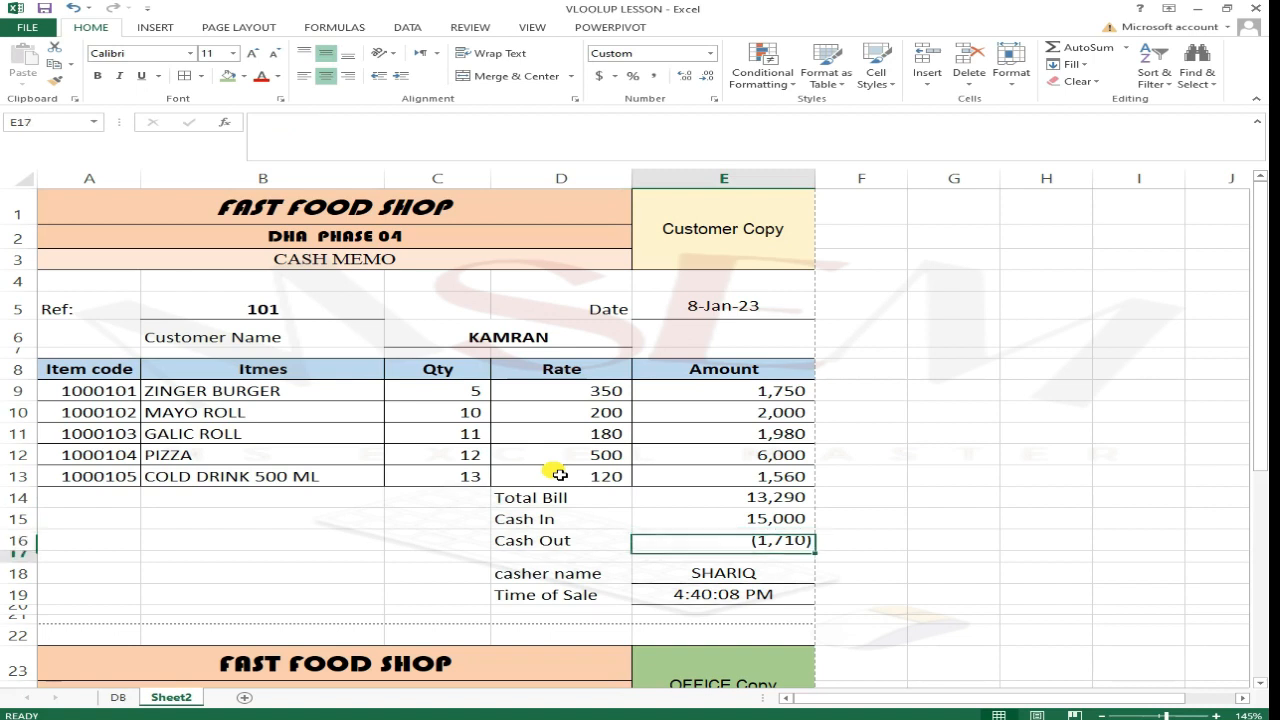
key(Down)
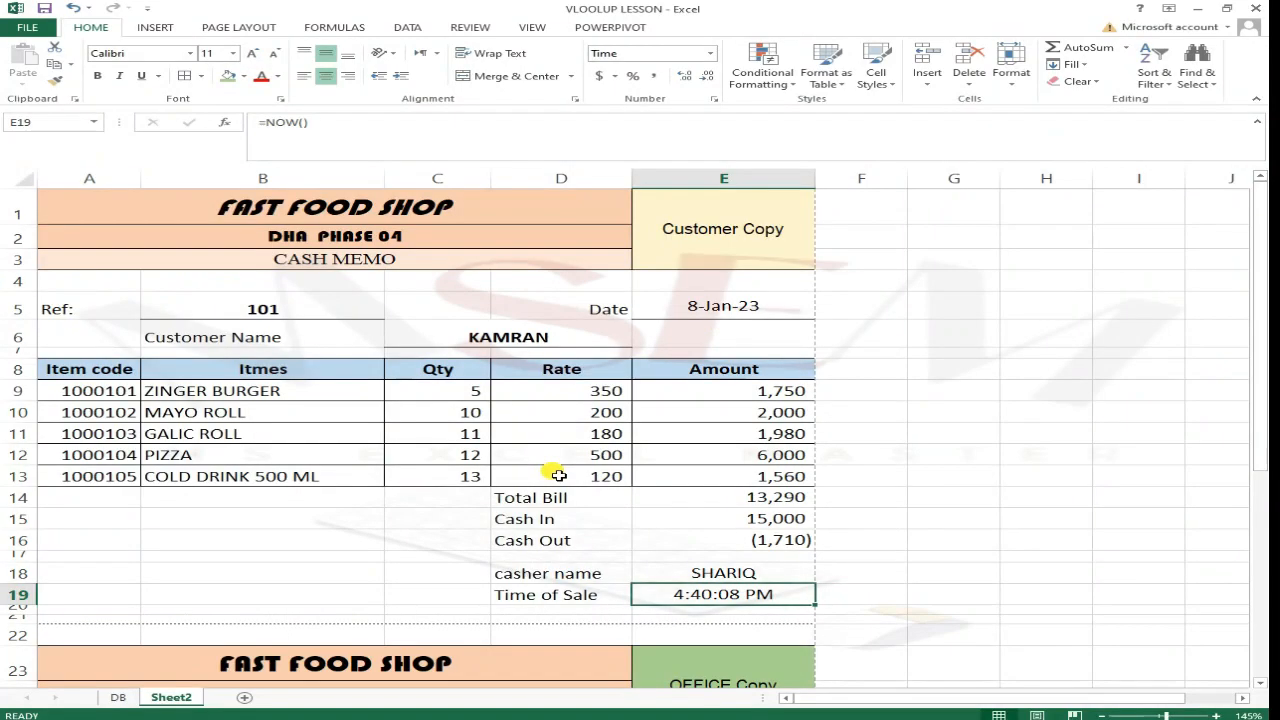
- Compare the Office Copy memo with the Customer Copy, checking its items, quantities, rates, totals and time of sale
scroll(560, 370, down, 4)
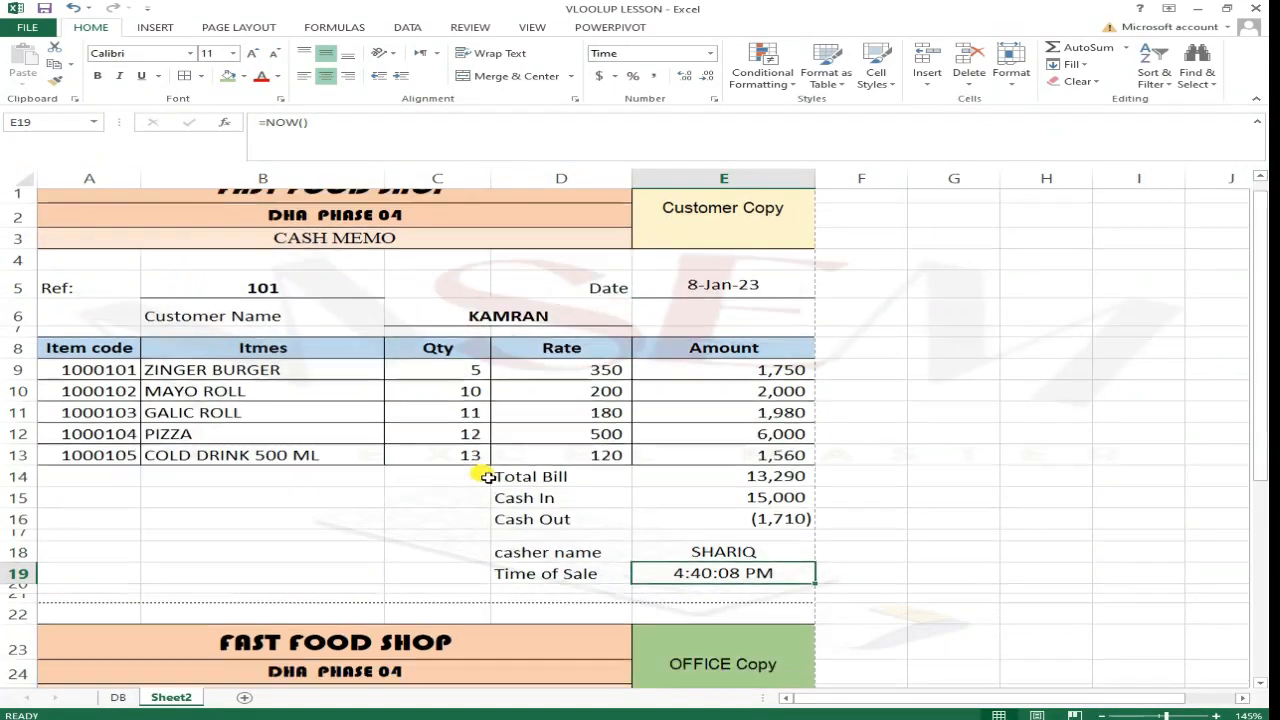
scroll(140, 560, down, 1)
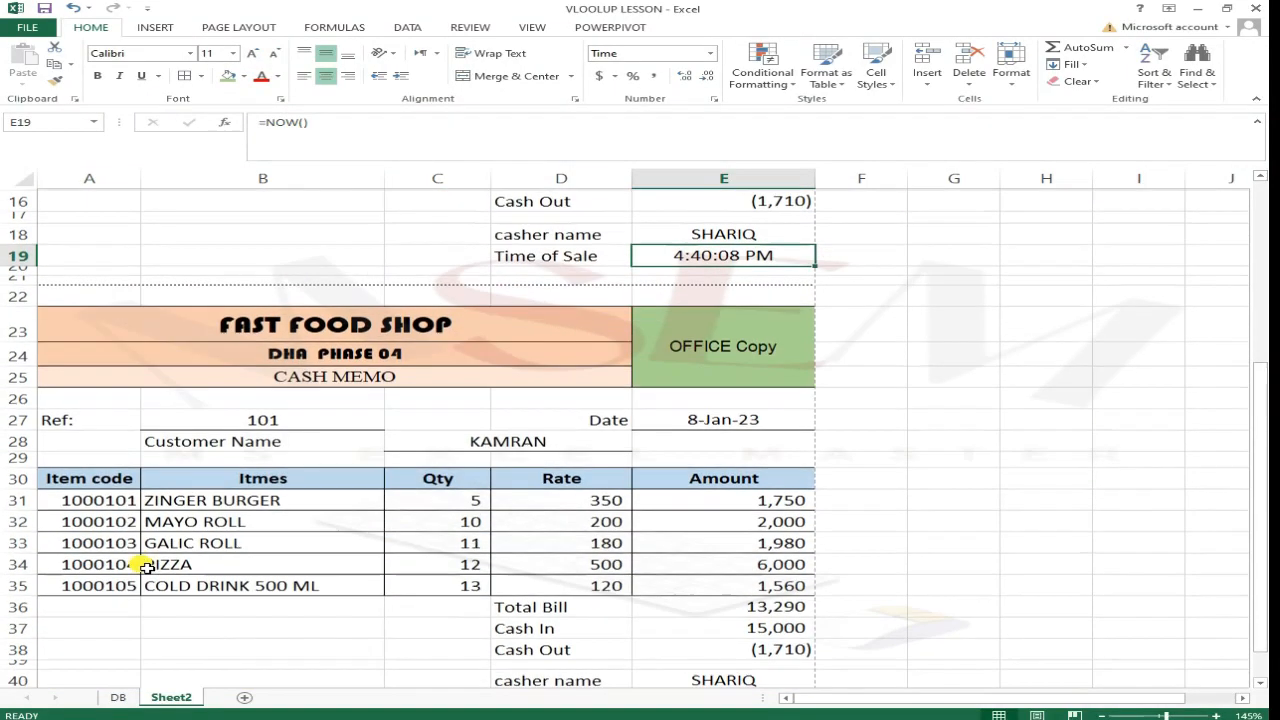
scroll(420, 520, down, 1)
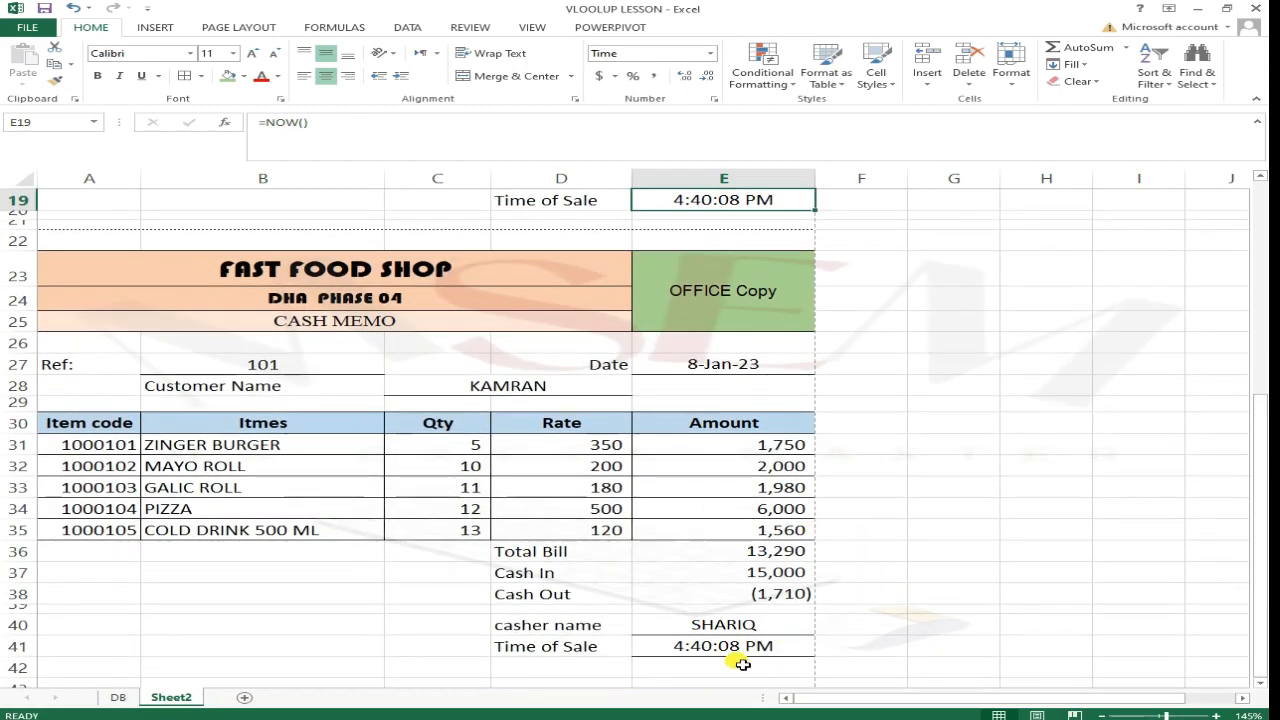
scroll(745, 665, down, 1)
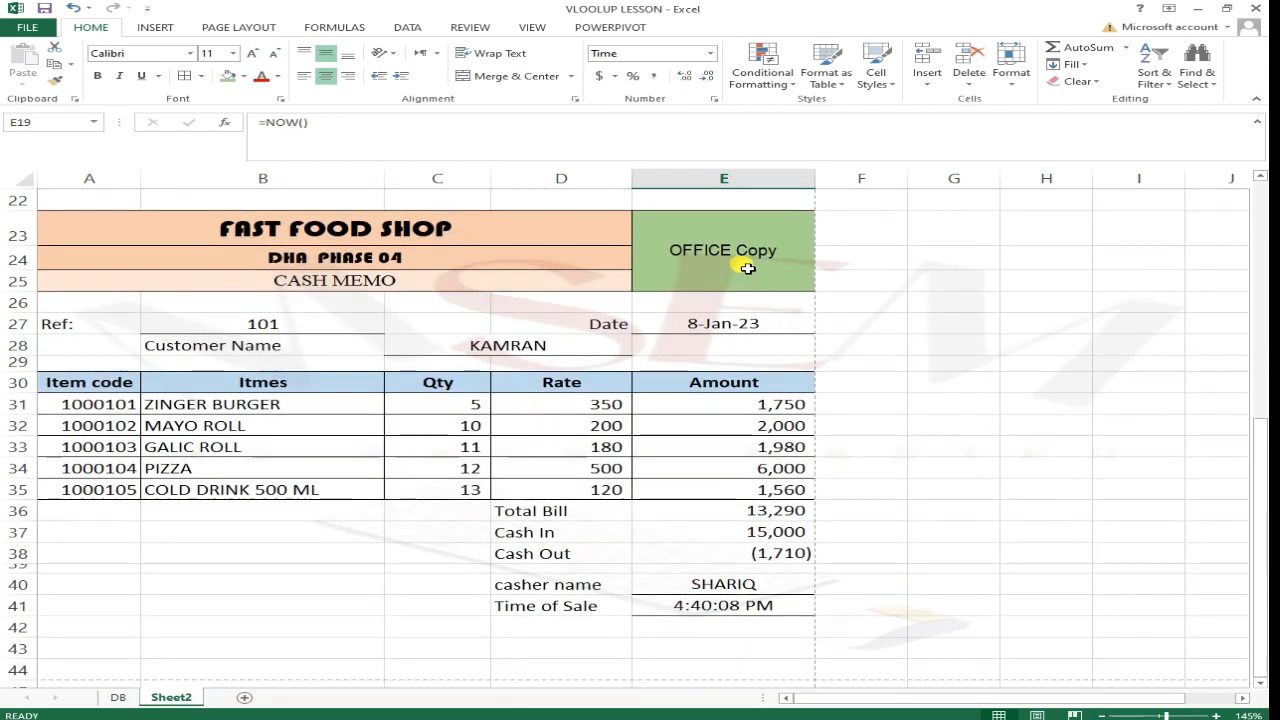
scroll(700, 400, up, 8)
scroll(627, 419, down, 1)
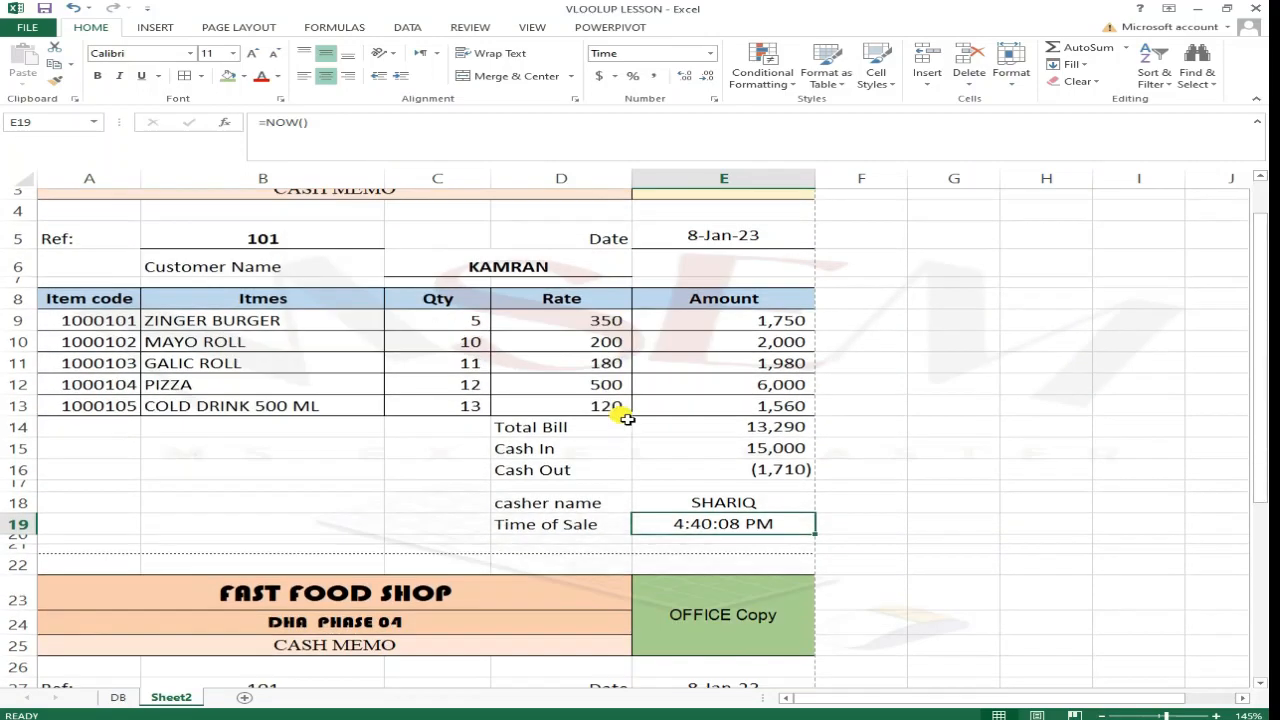
scroll(627, 419, down, 2)
ctrl+scroll(634, 423, down, 1)
scroll(634, 423, down, 1)
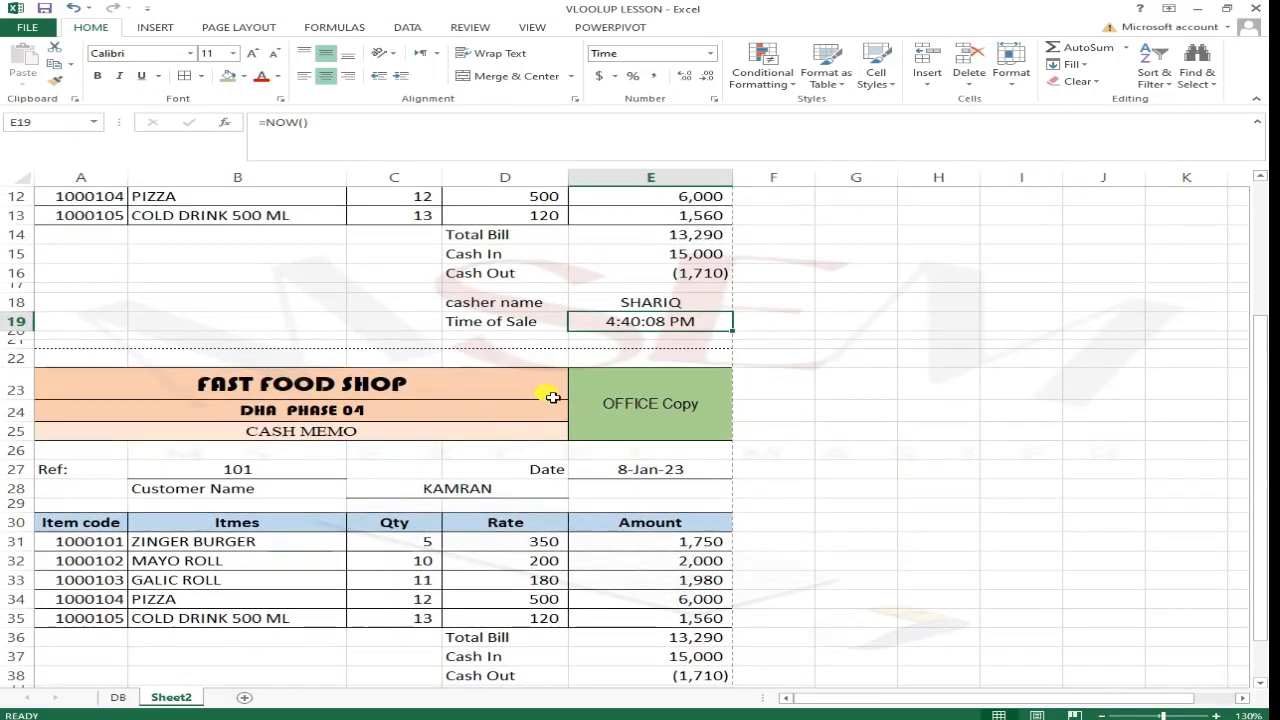
scroll(523, 410, down, 2)
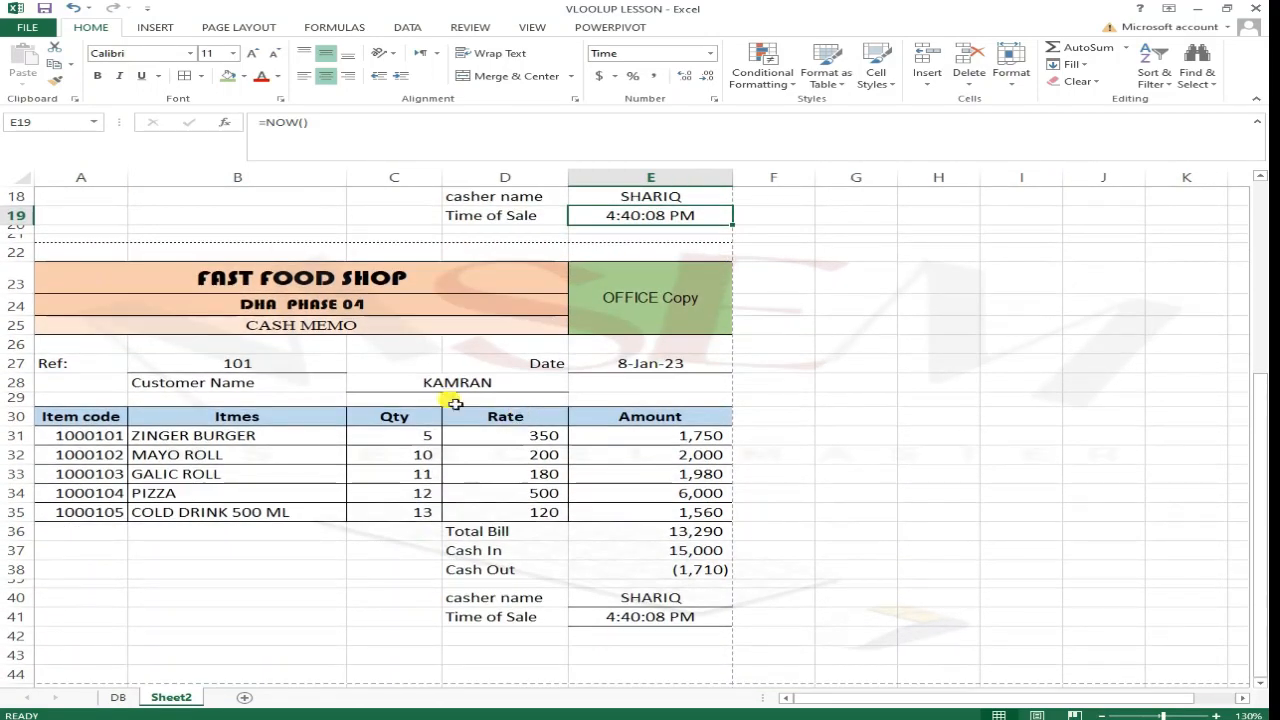
scroll(543, 357, up, 1)
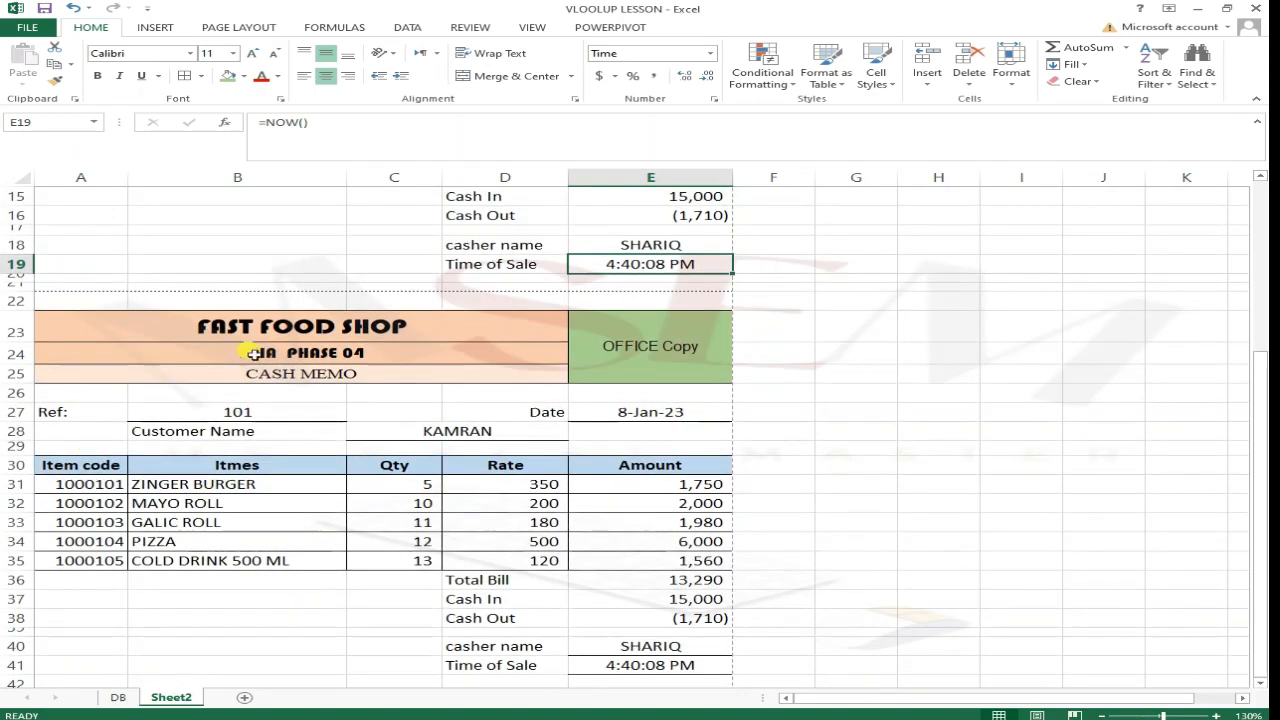
scroll(386, 609, up, 5)
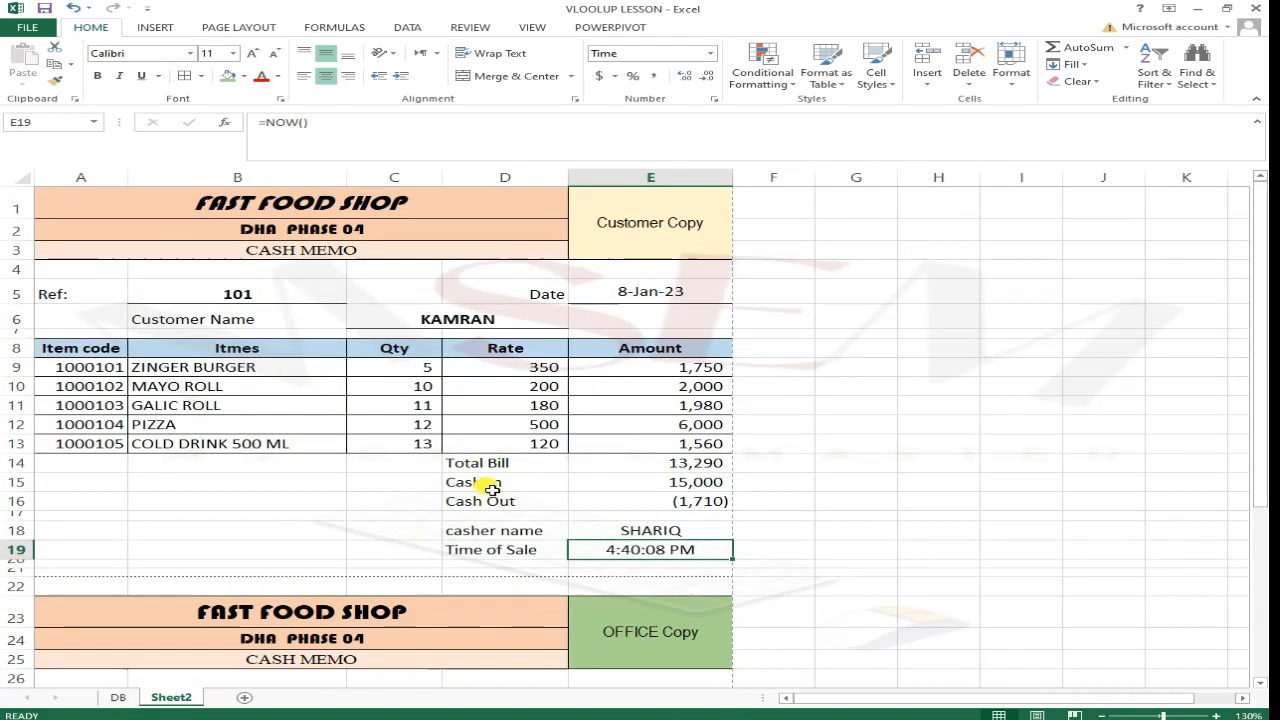
scroll(471, 491, down, 4)
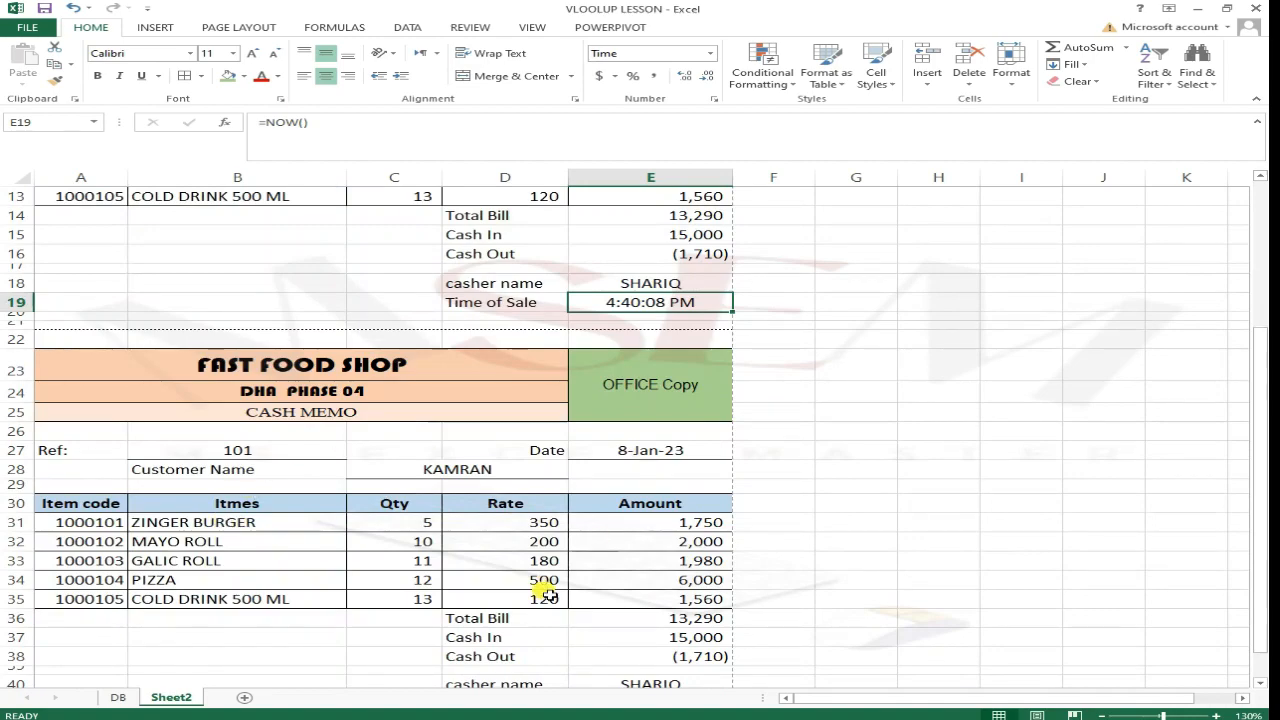
scroll(545, 594, down, 1)
scroll(508, 531, up, 5)
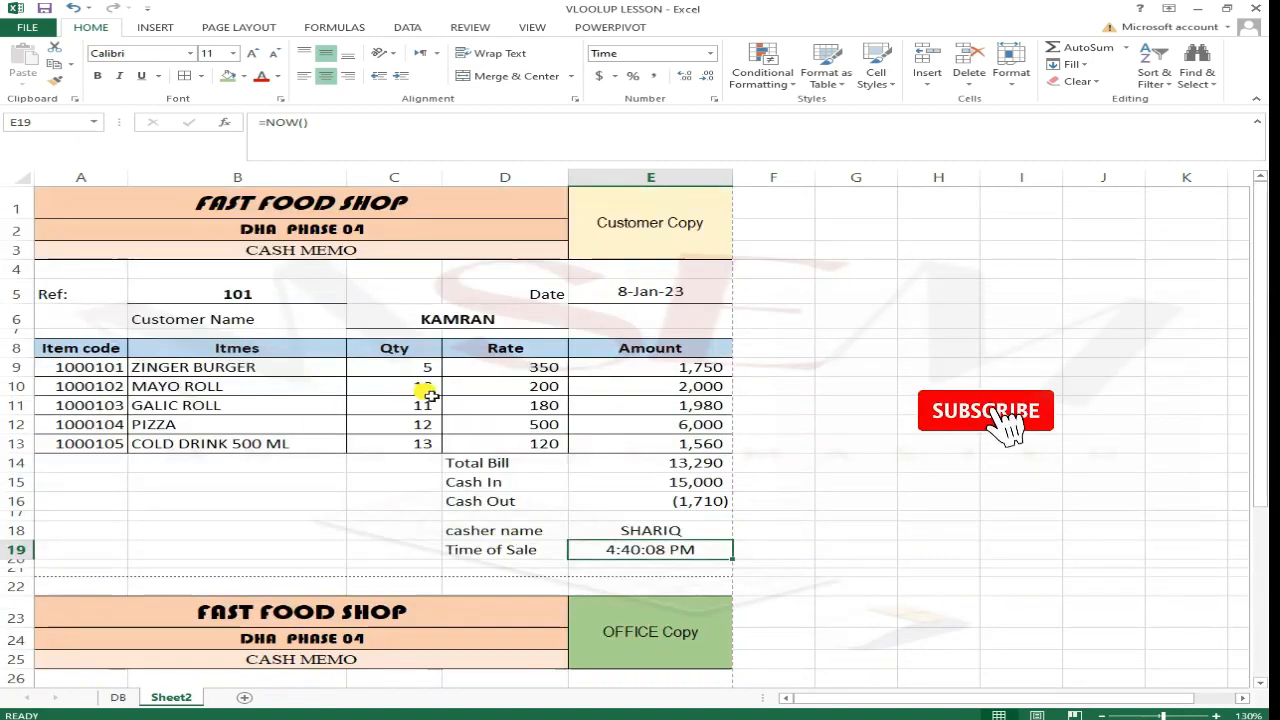
- Check the item name lookup formulas in B11, B12 and B9 of the Customer Copy
click(236, 402)
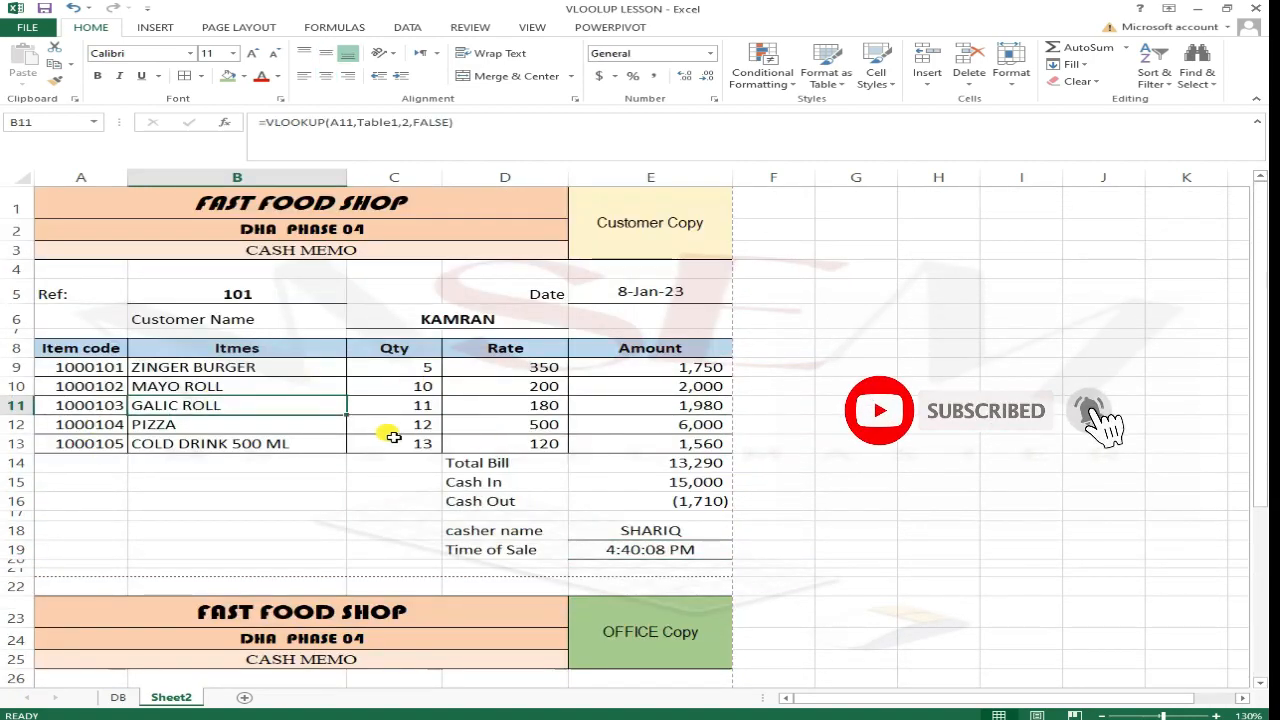
click(257, 424)
click(220, 366)
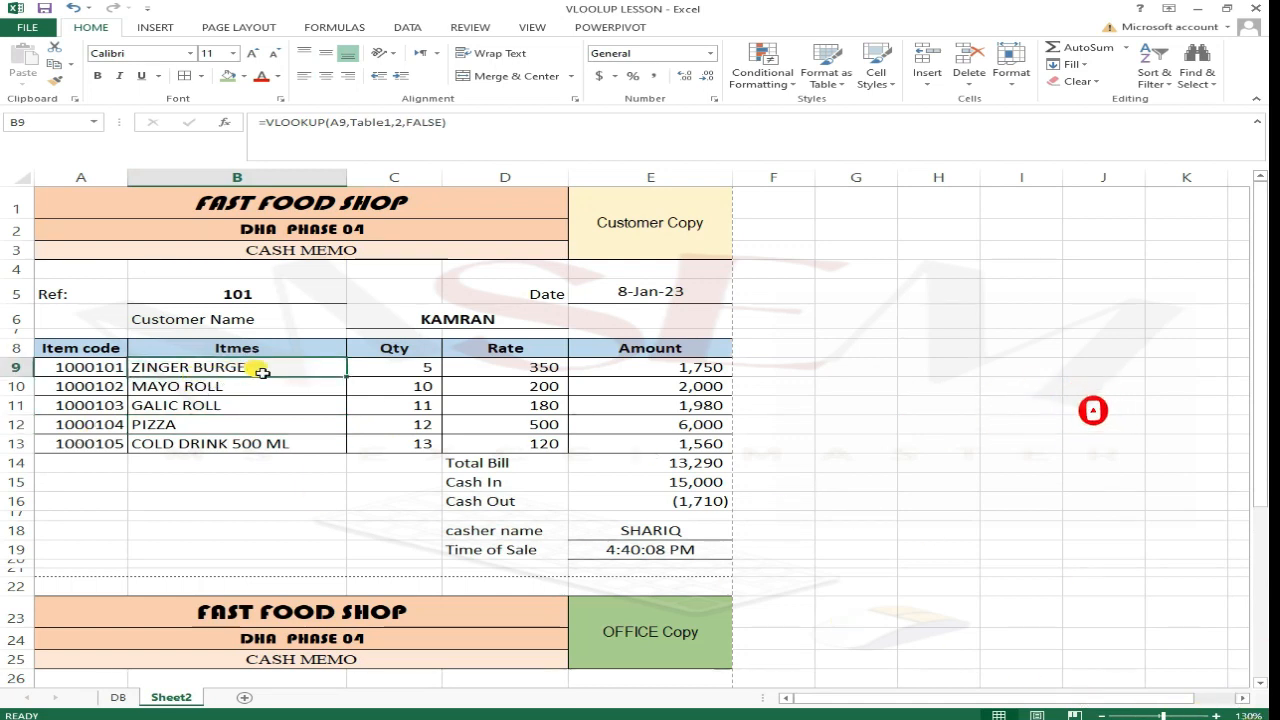
- Change the item code in A10 to 1000105
key(Down)
key(Left)
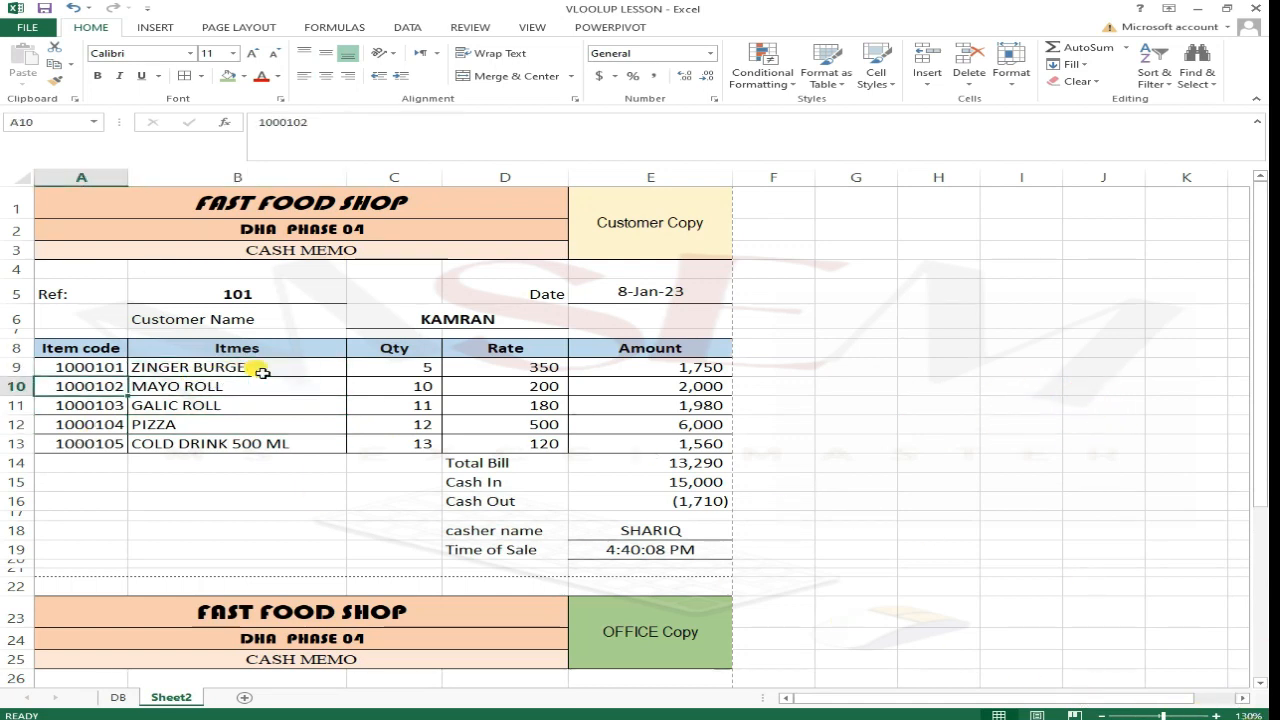
key(Down)
key(Up)
key(F2)
key(BackSpace)
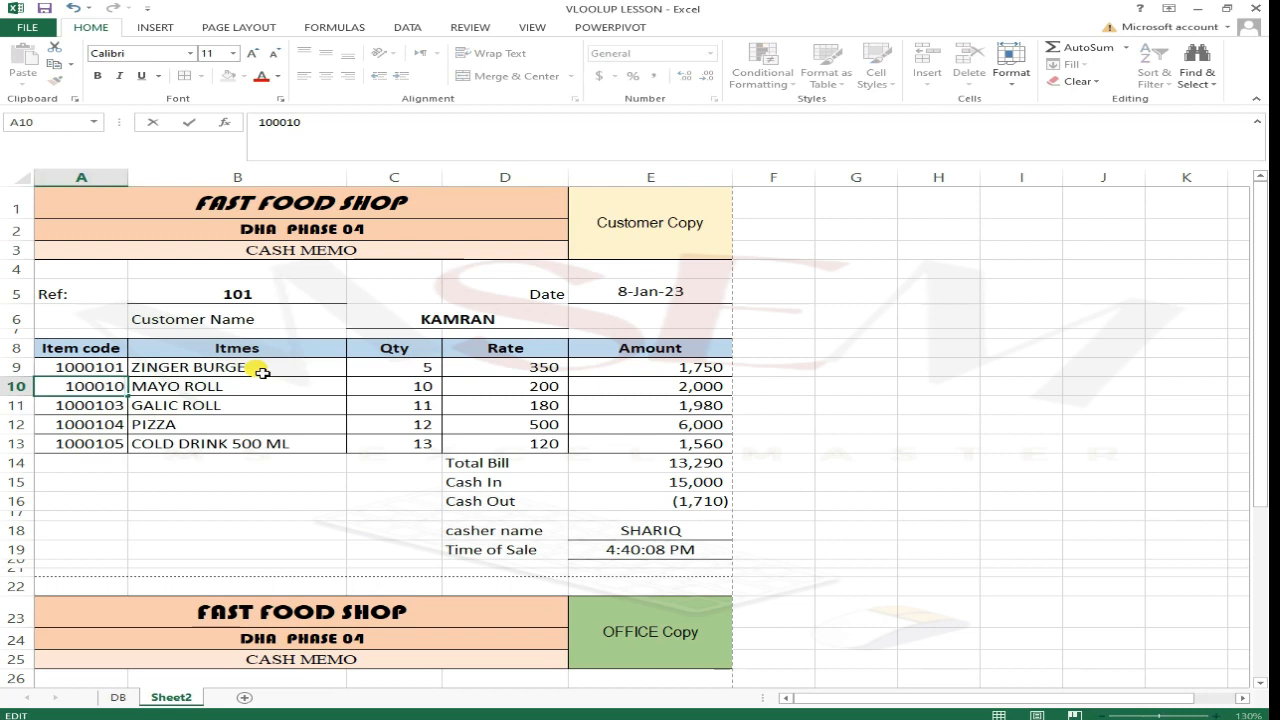
key(Return)
- Change the item code in A11 to 1000102
key(F2)
key(BackSpace)
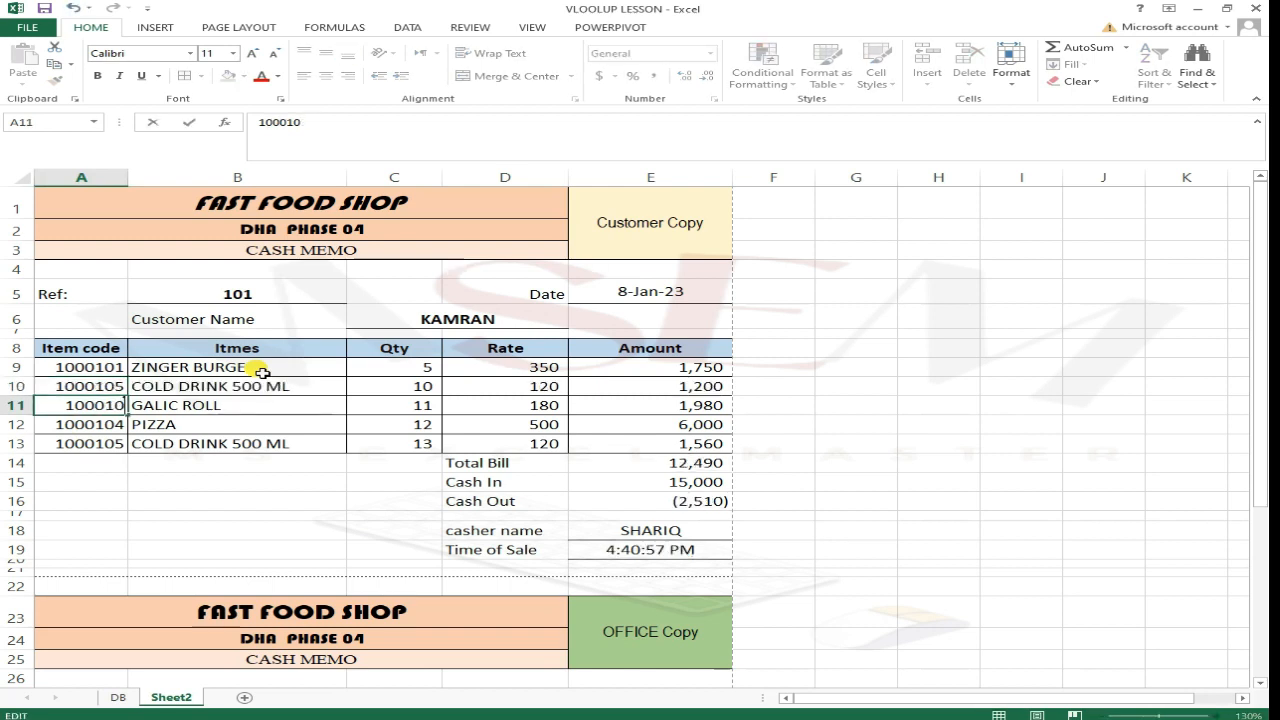
text(2)
key(Return)
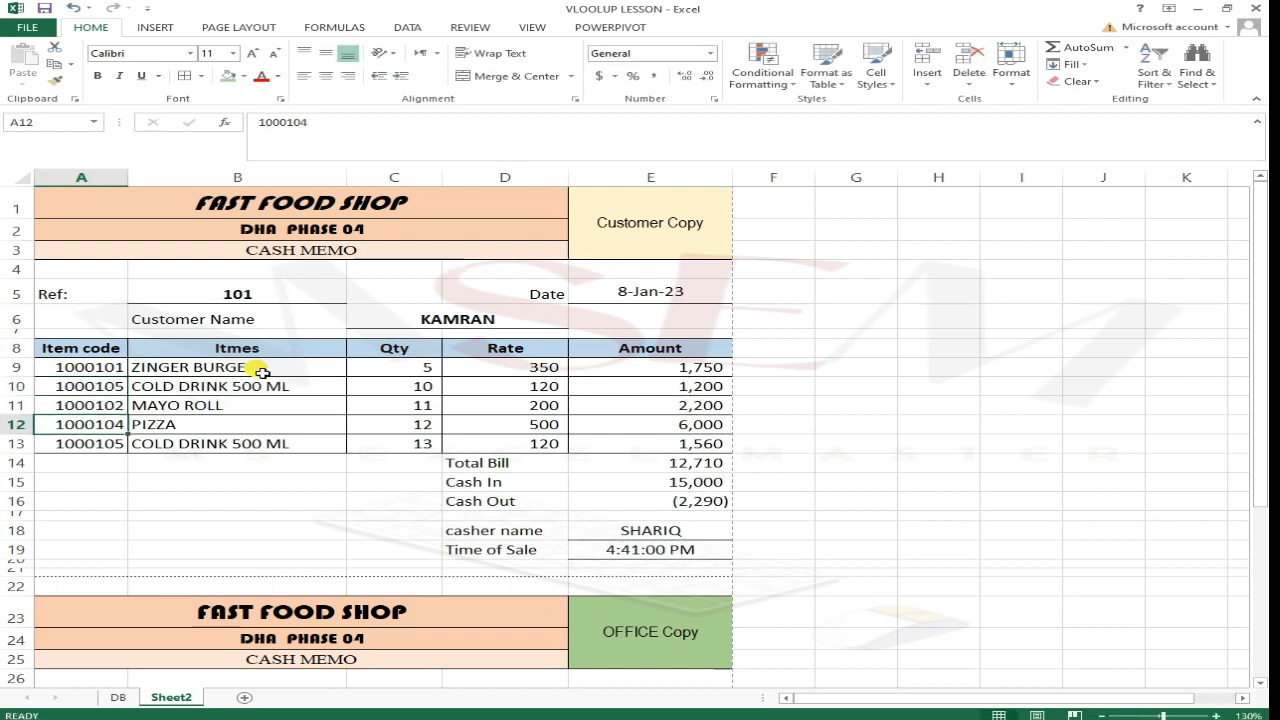
- Clear the item codes in A12 and A13 of the Customer Copy
key(shift+Down)
key(Delete)
key(Right)
key(Right)
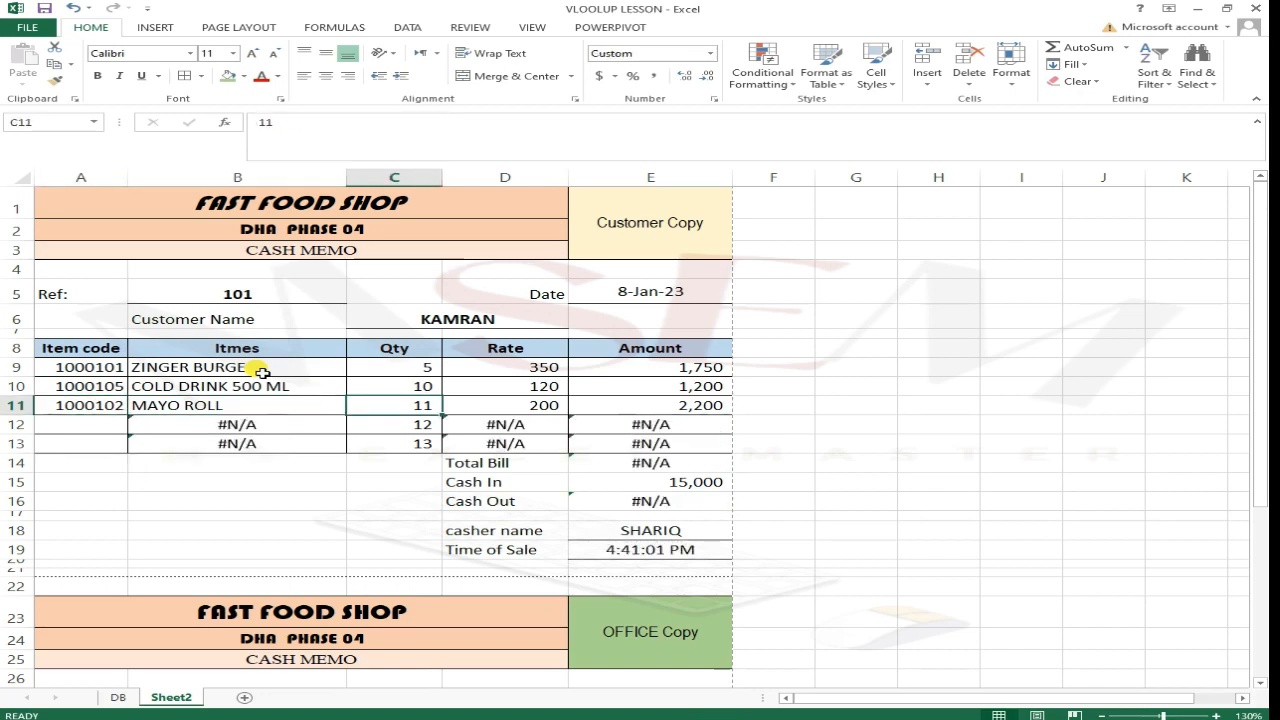
key(Right)
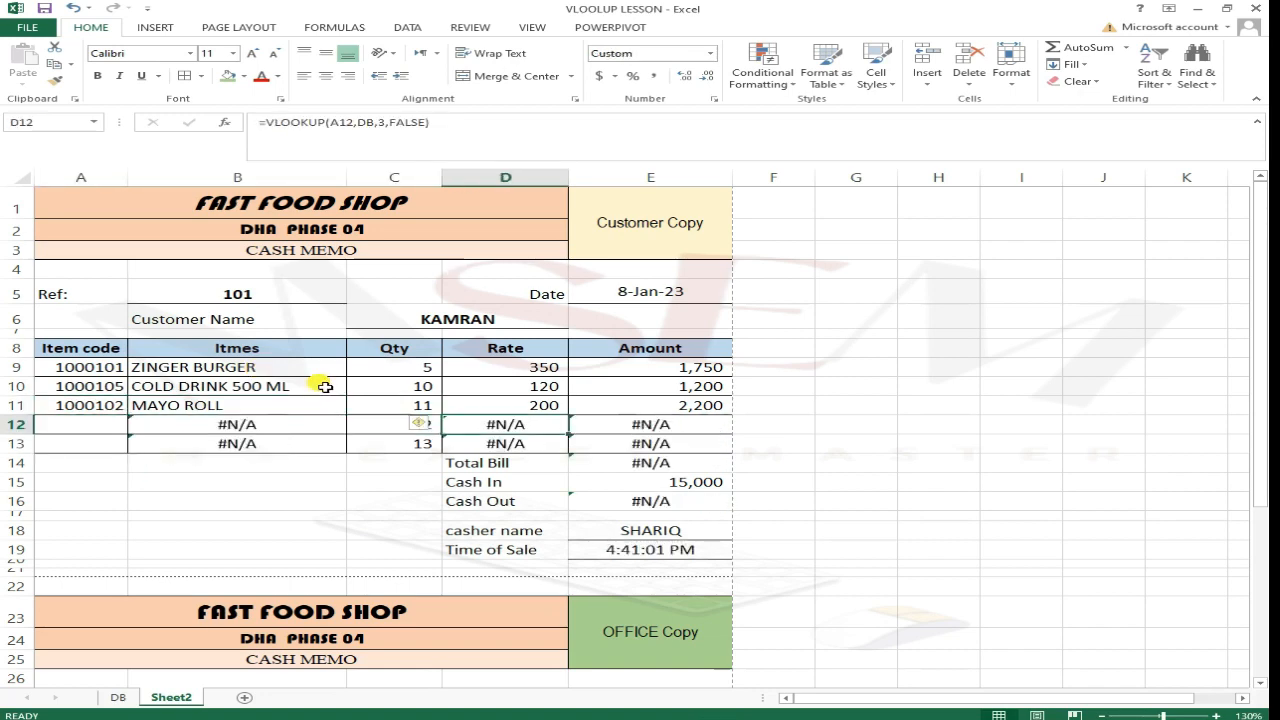
- Check how the blank item codes affect the Office Copy, and review the item name lookup formulas in B9 to B13
scroll(471, 434, down, 4)
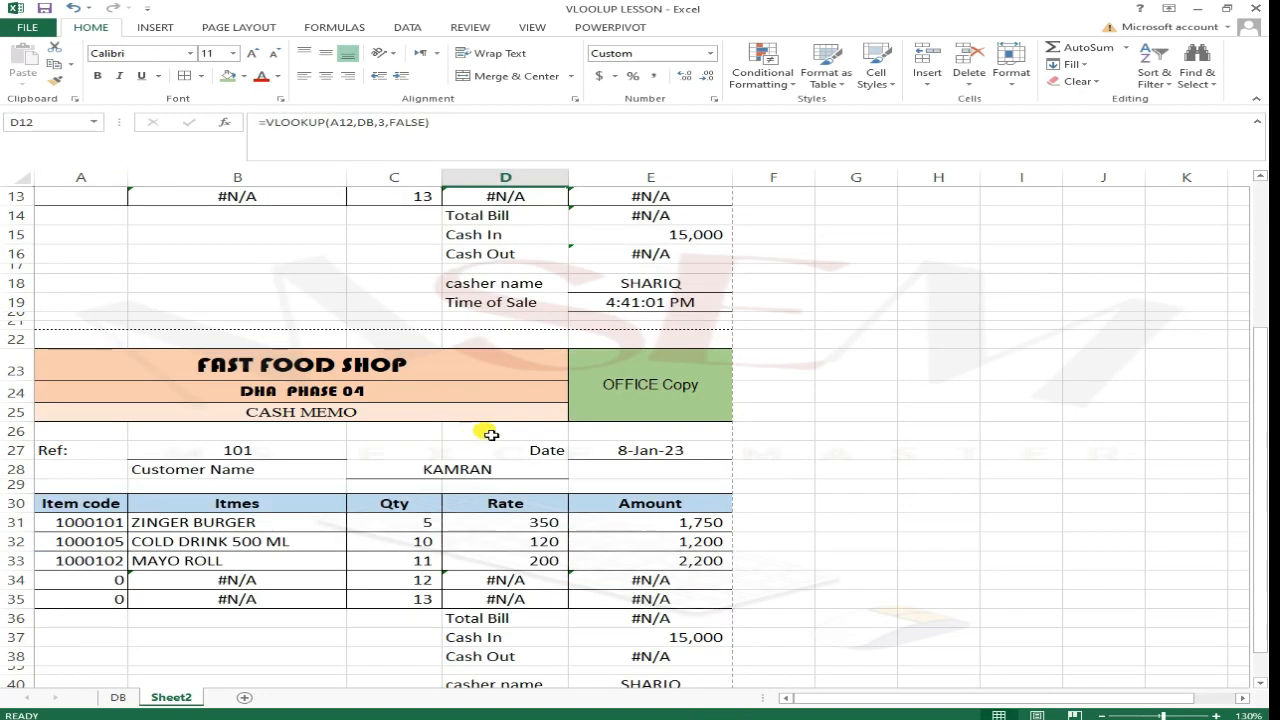
scroll(518, 500, up, 4)
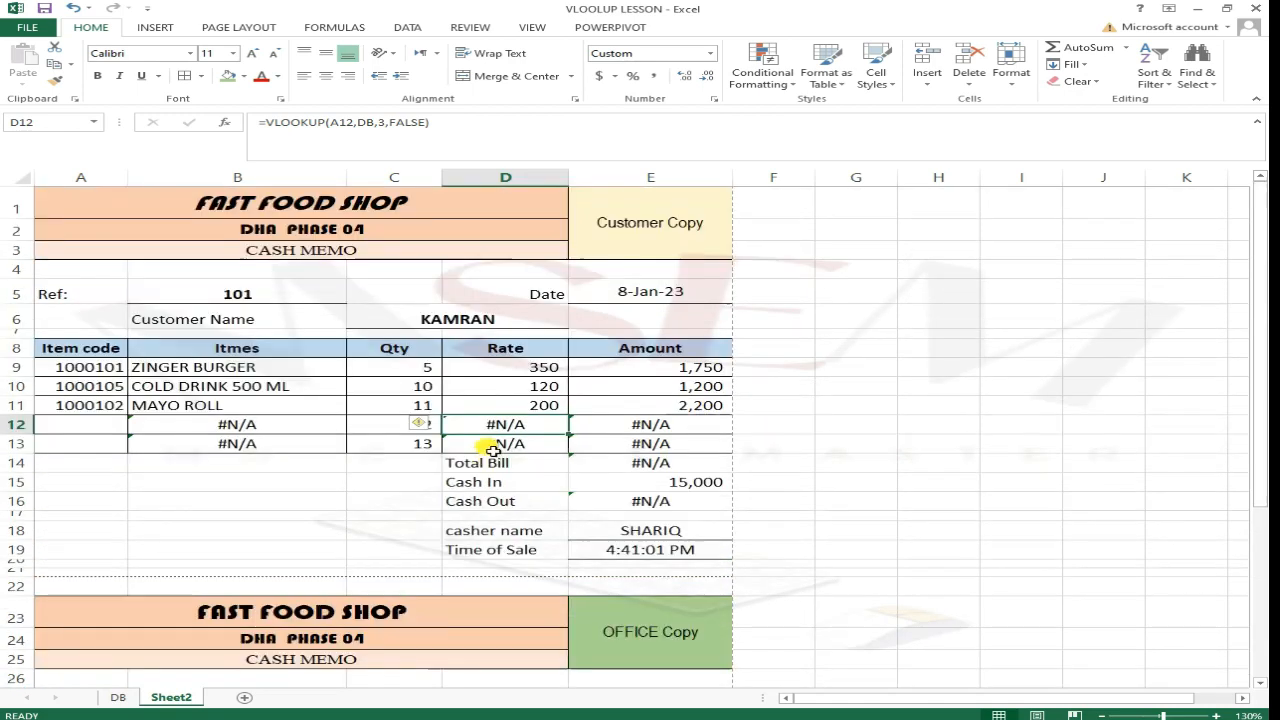
key(Left)
key(Left)
key(Left)
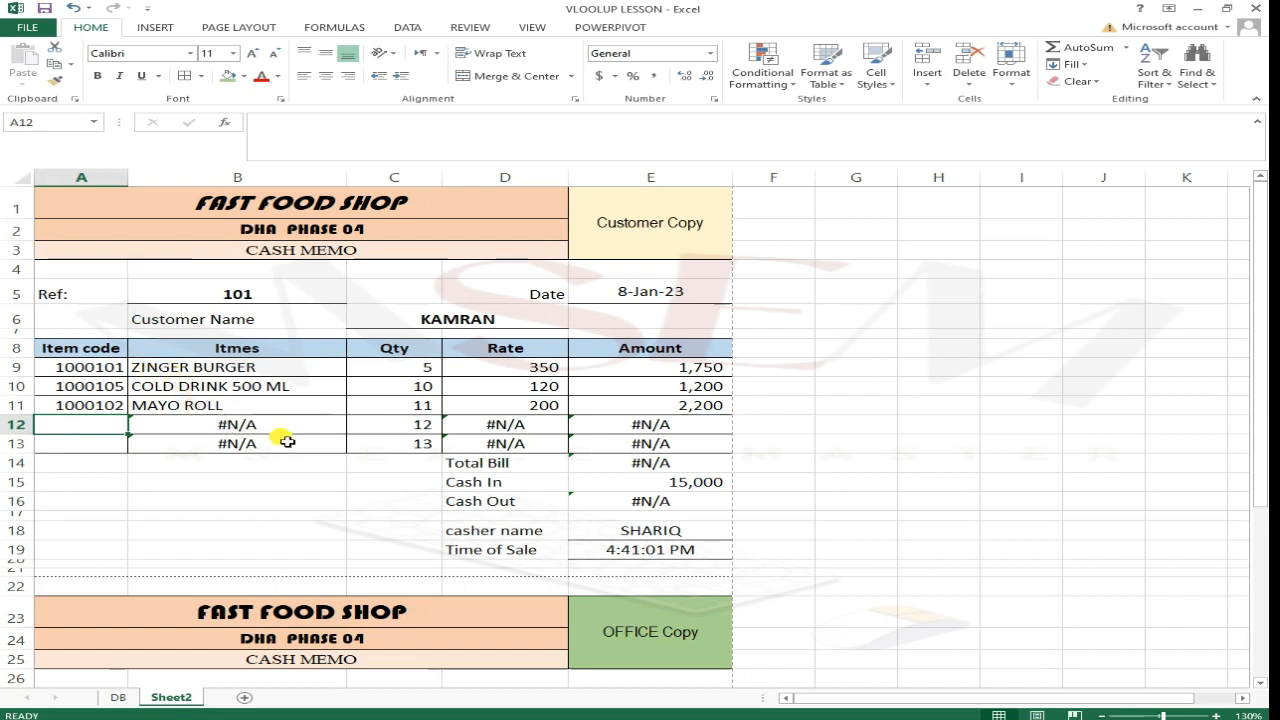
click(222, 370)
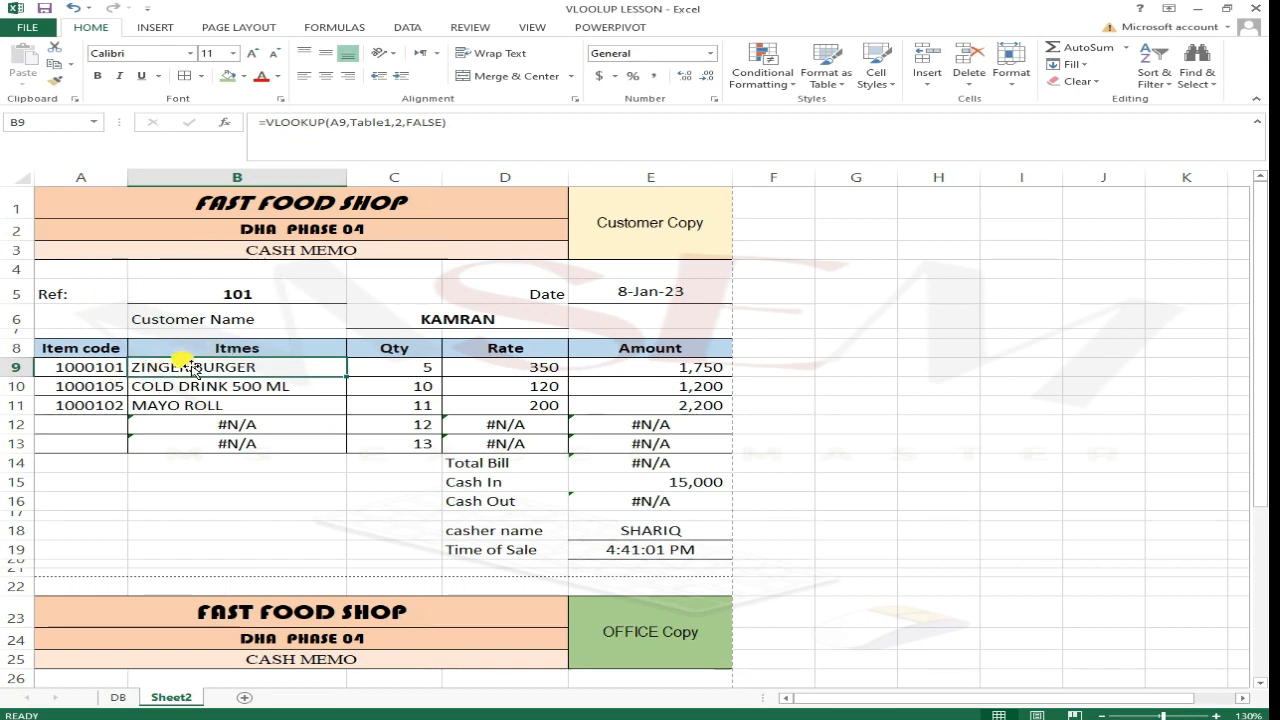
click(210, 388)
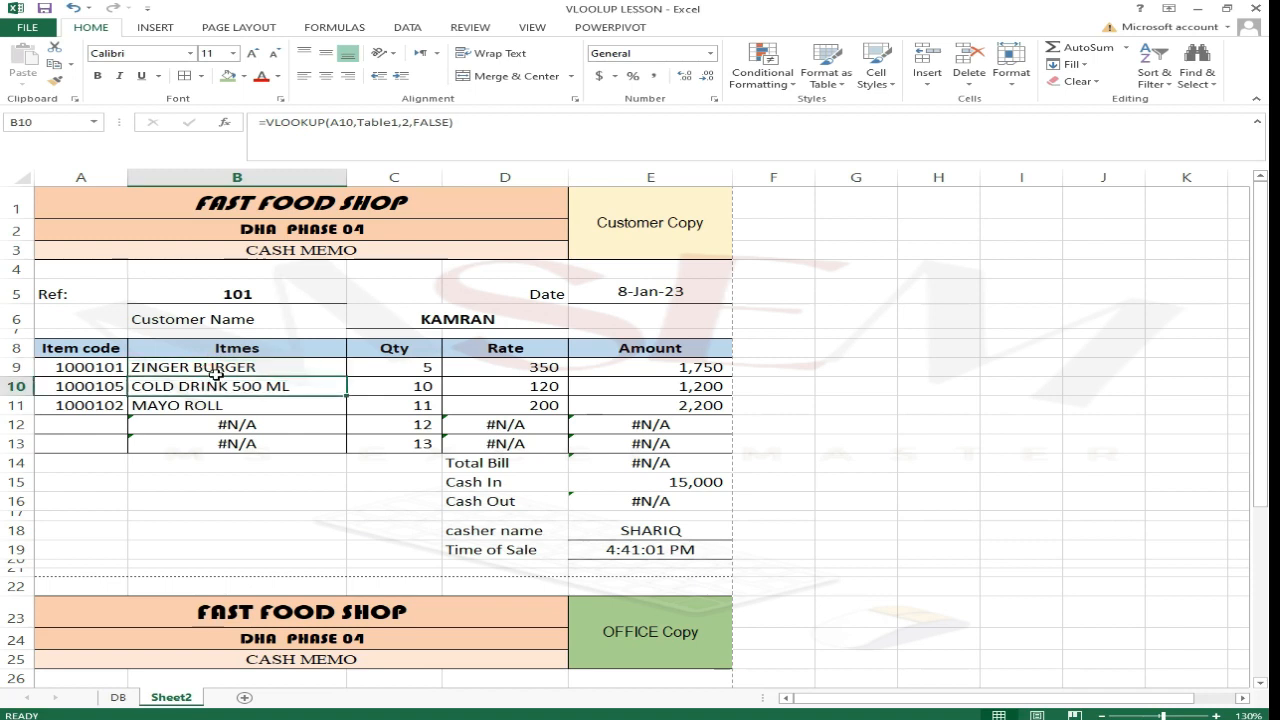
click(216, 369)
click(226, 408)
click(264, 443)
click(265, 428)
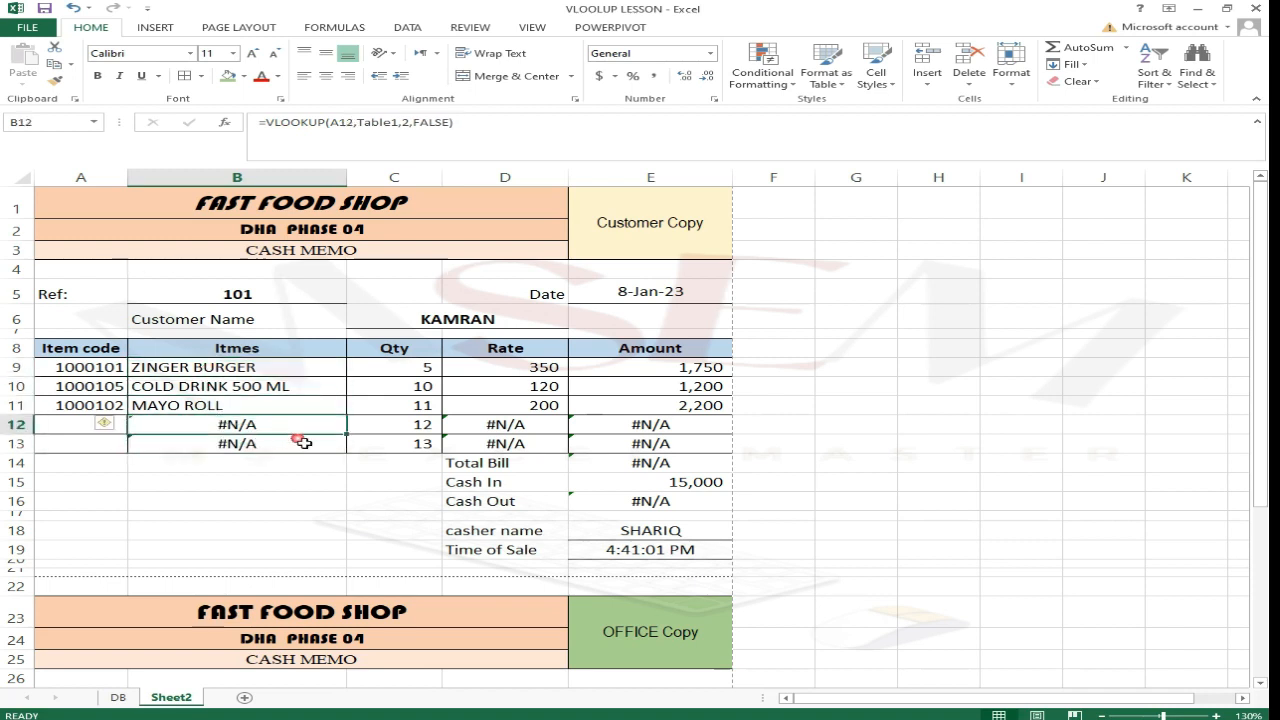
- Wrap the VLOOKUP formula in B9 in an IFERROR function, up to the comma before its value_if_error argument
click(249, 370)
click(266, 122)
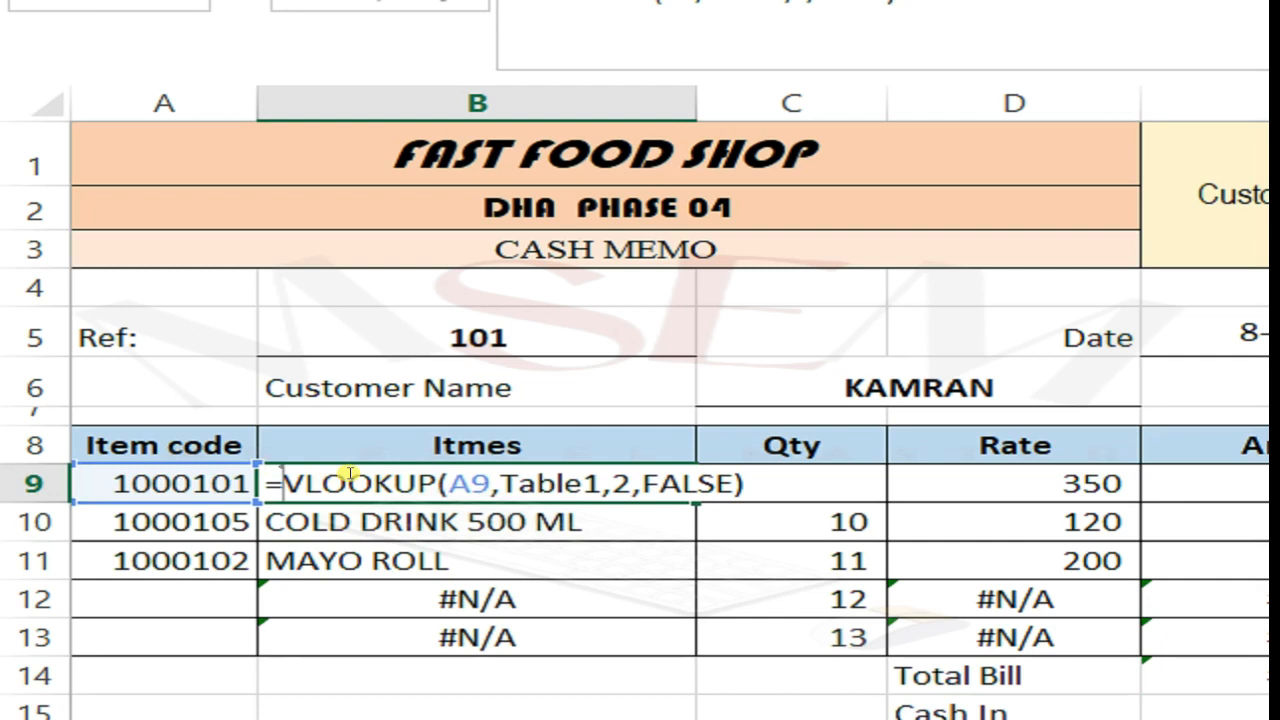
text(IFE)
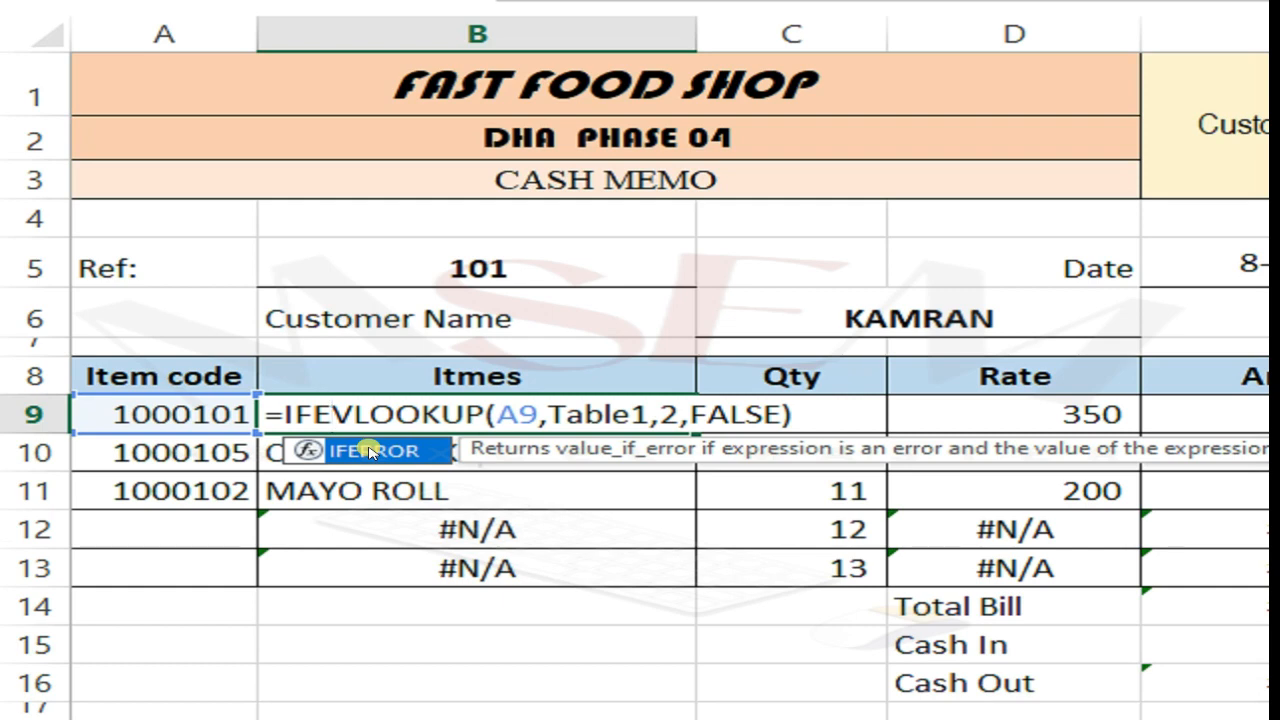
double_click(370, 452)
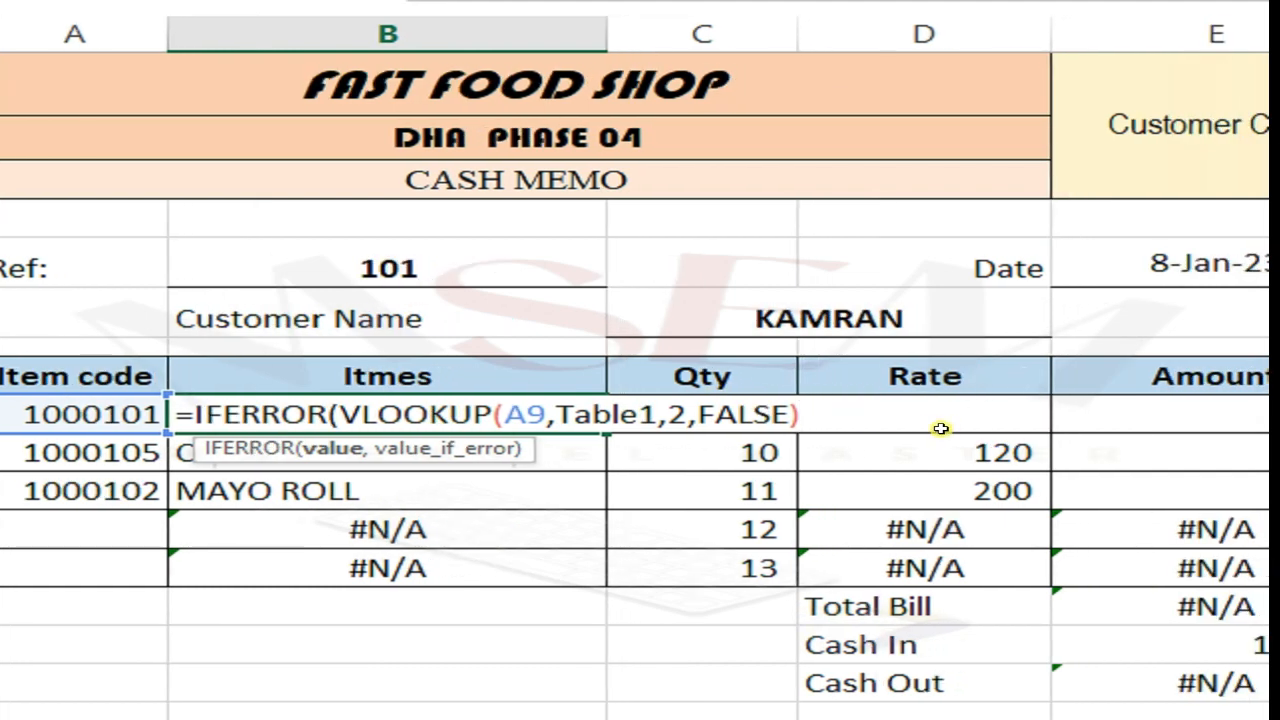
text(,)
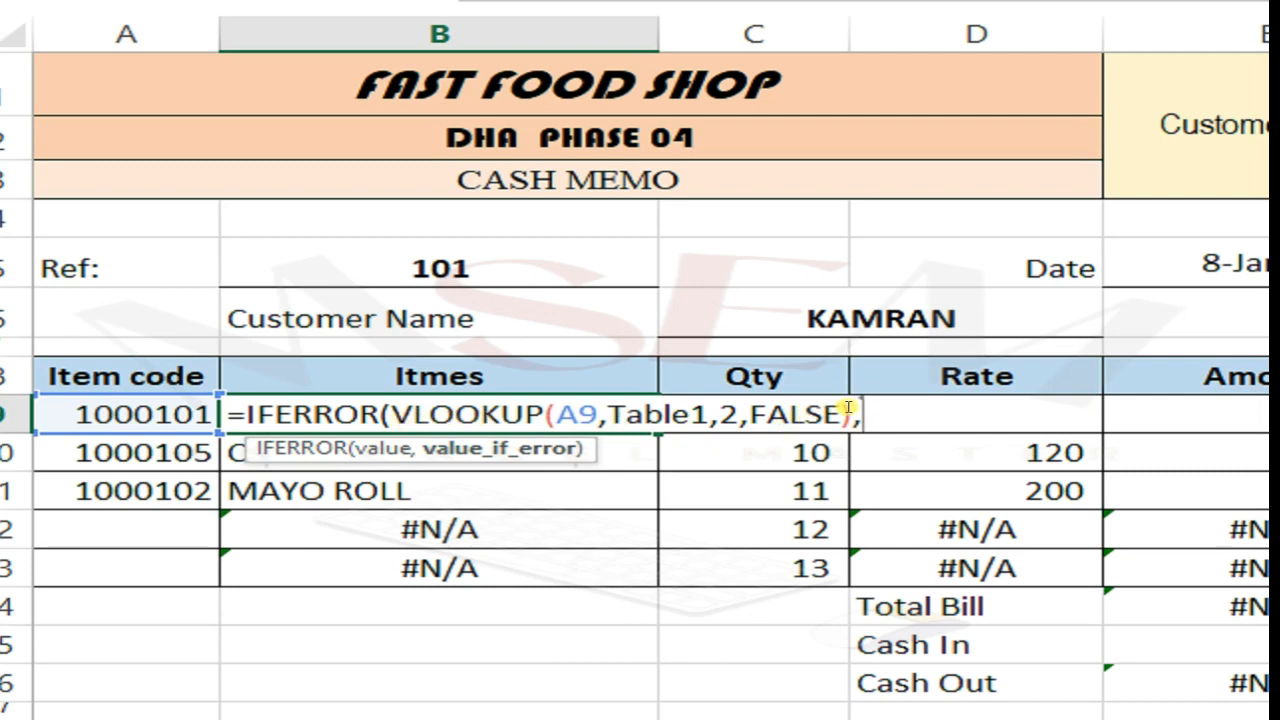
- Examine the value and value_if_error arguments of the B9 formula and view the IFERROR help article
drag(370, 408, 843, 408)
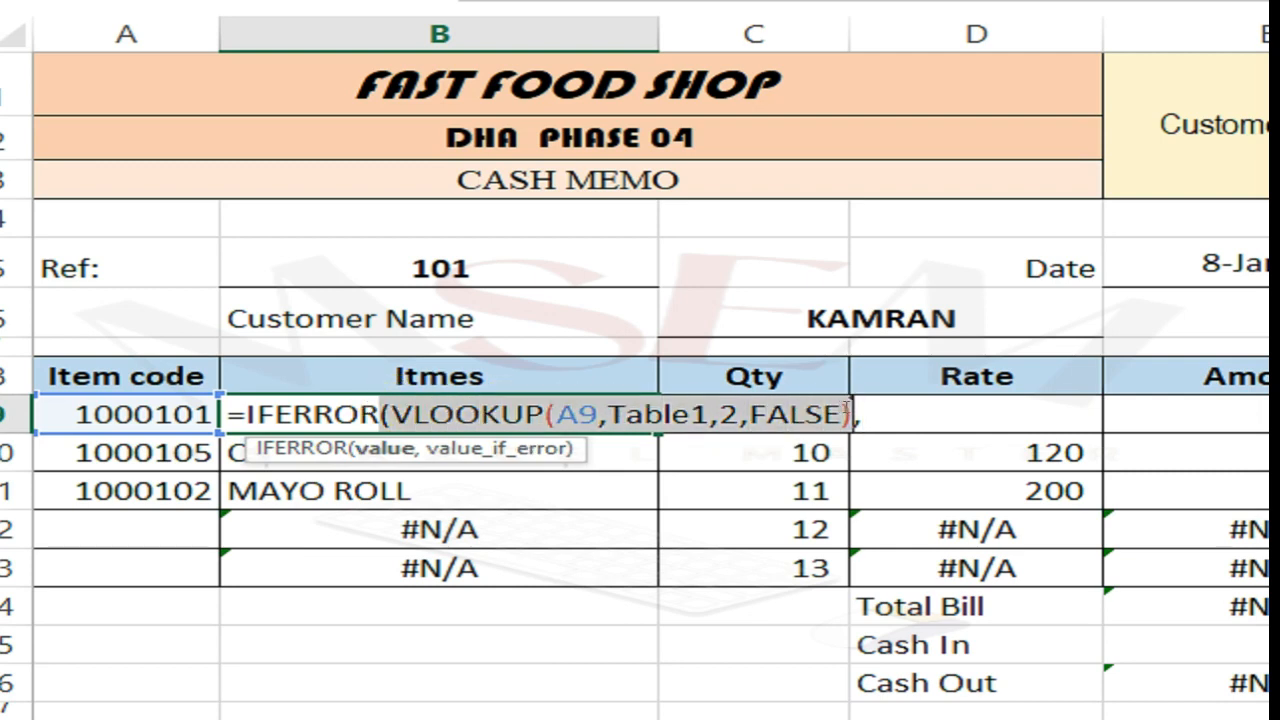
click(370, 448)
click(463, 452)
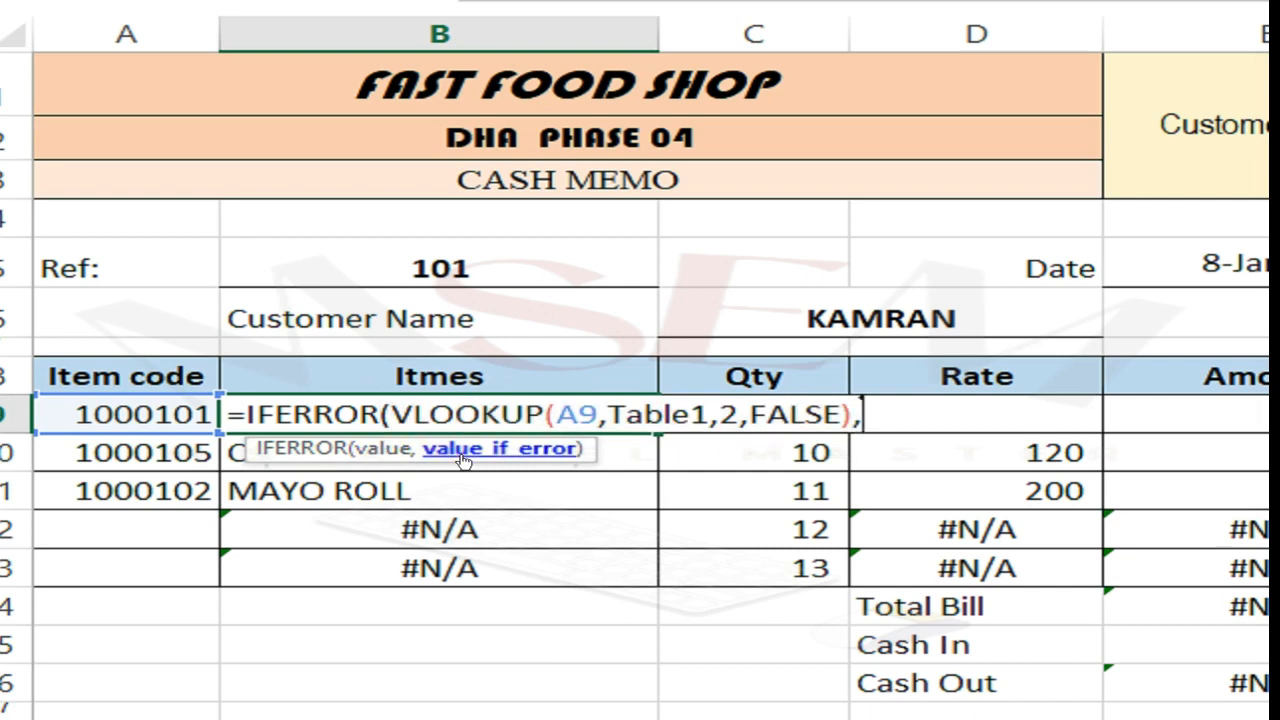
click(383, 455)
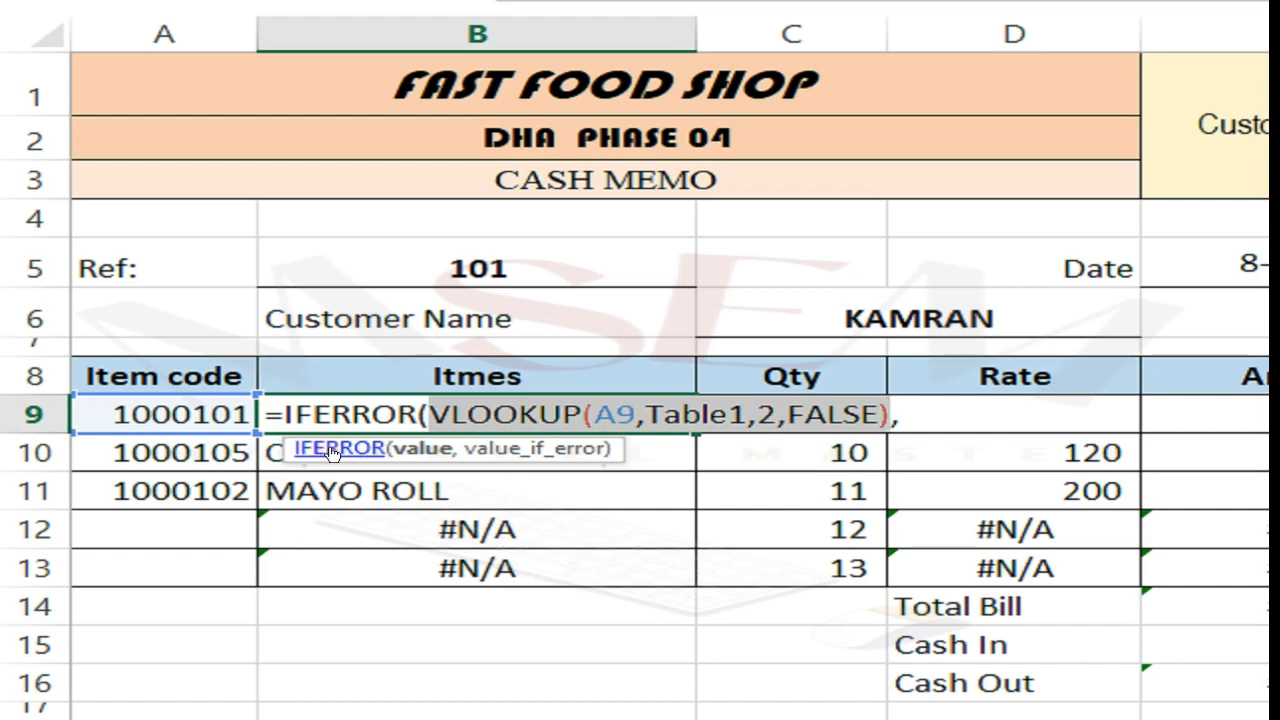
click(307, 451)
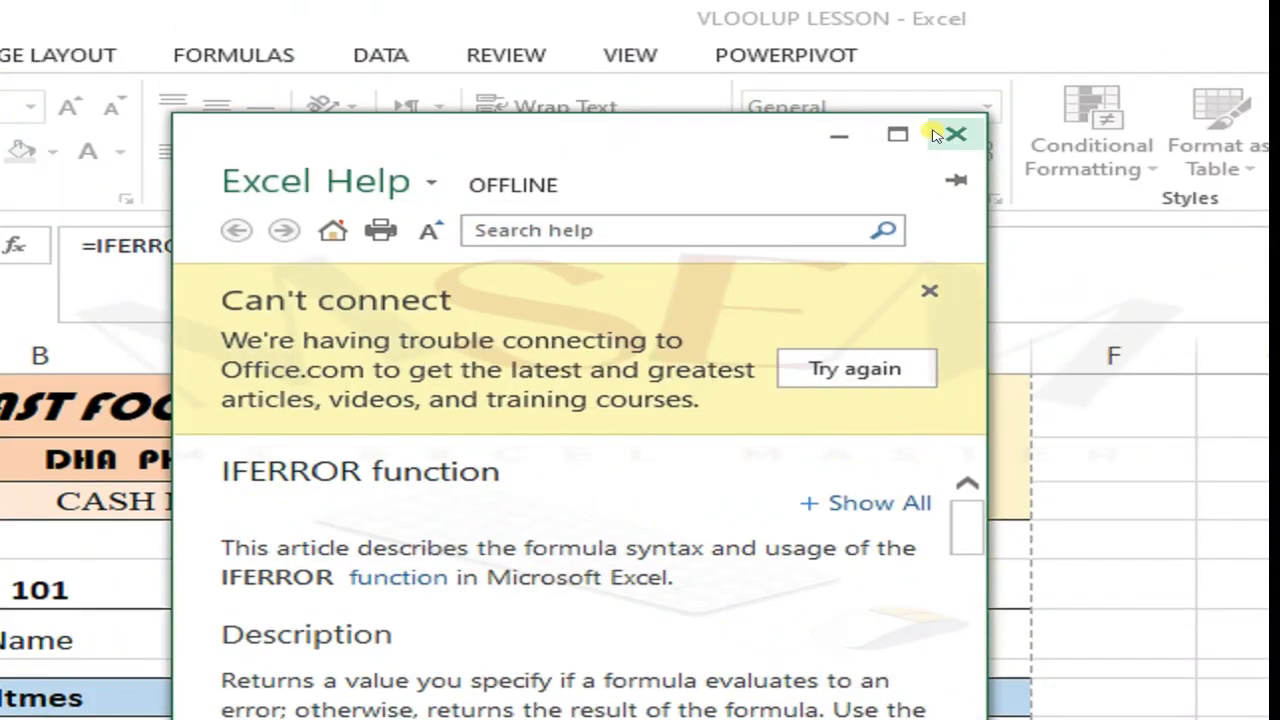
click(956, 10)
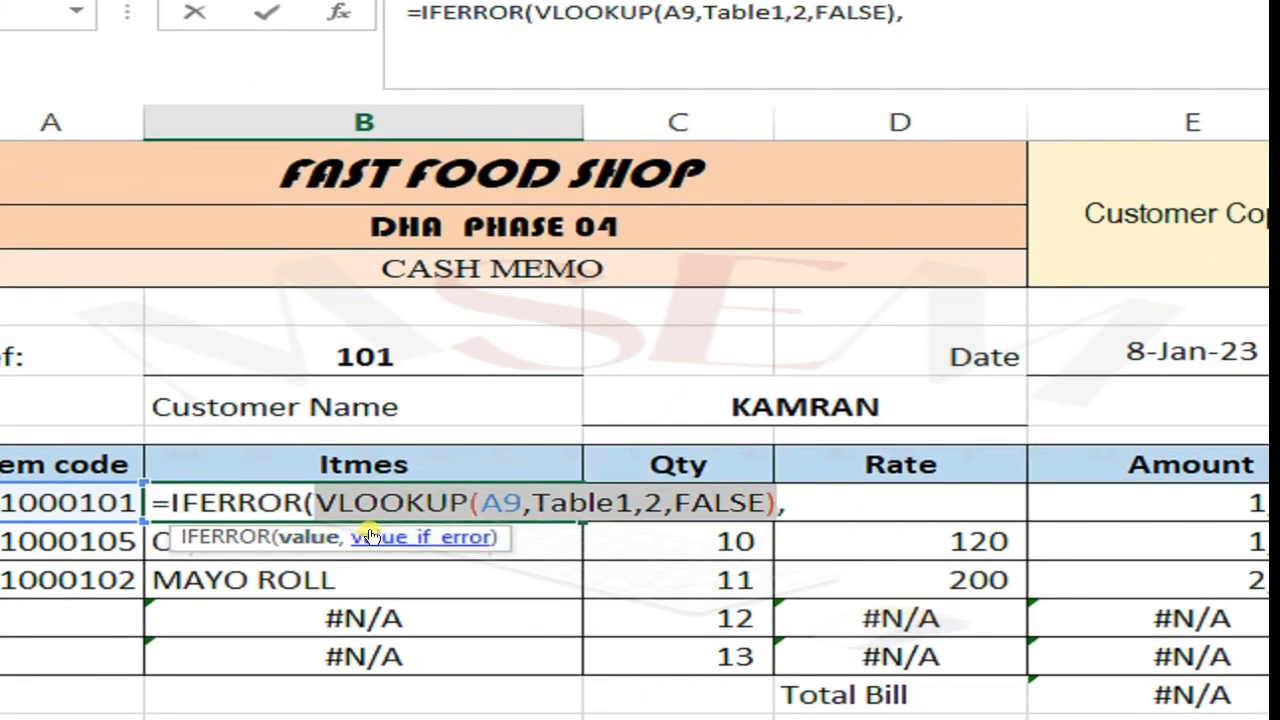
click(368, 538)
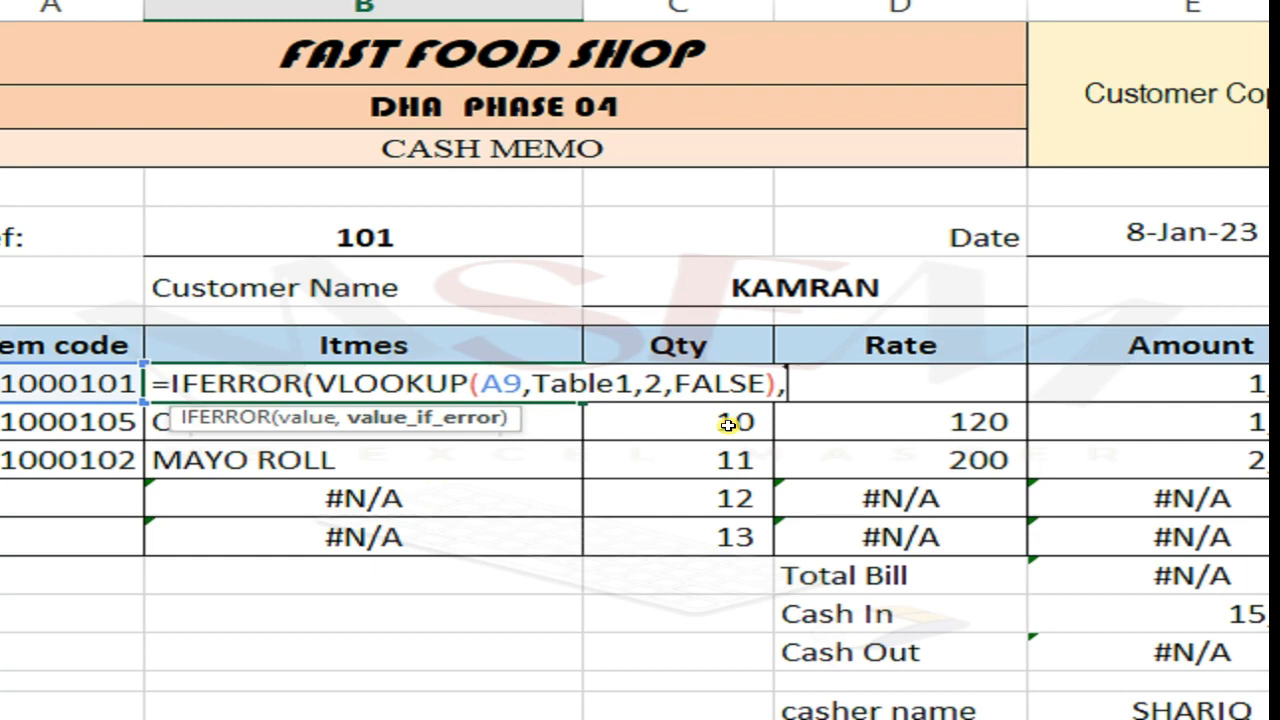
- Finish the B9 formula as =IFERROR(VLOOKUP(A9,Table1,2,FALSE)," ") and review it
text(")
key(Left)
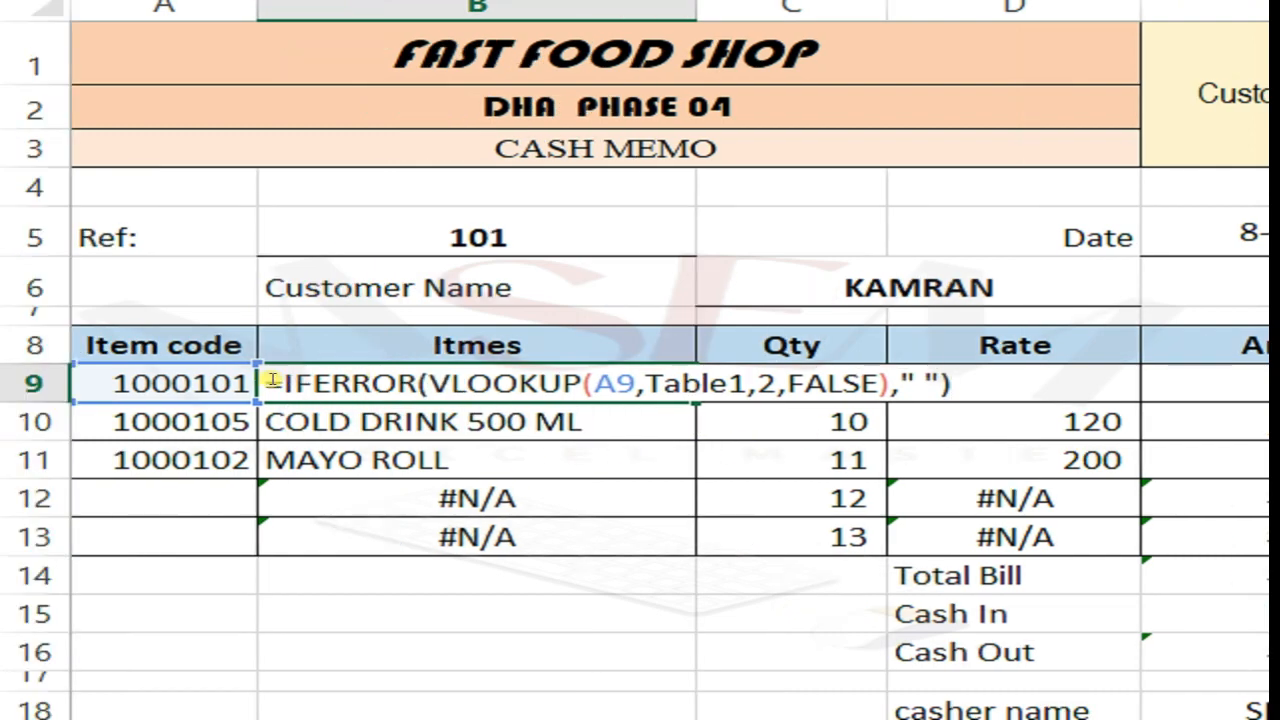
drag(277, 383, 893, 383)
click(410, 380)
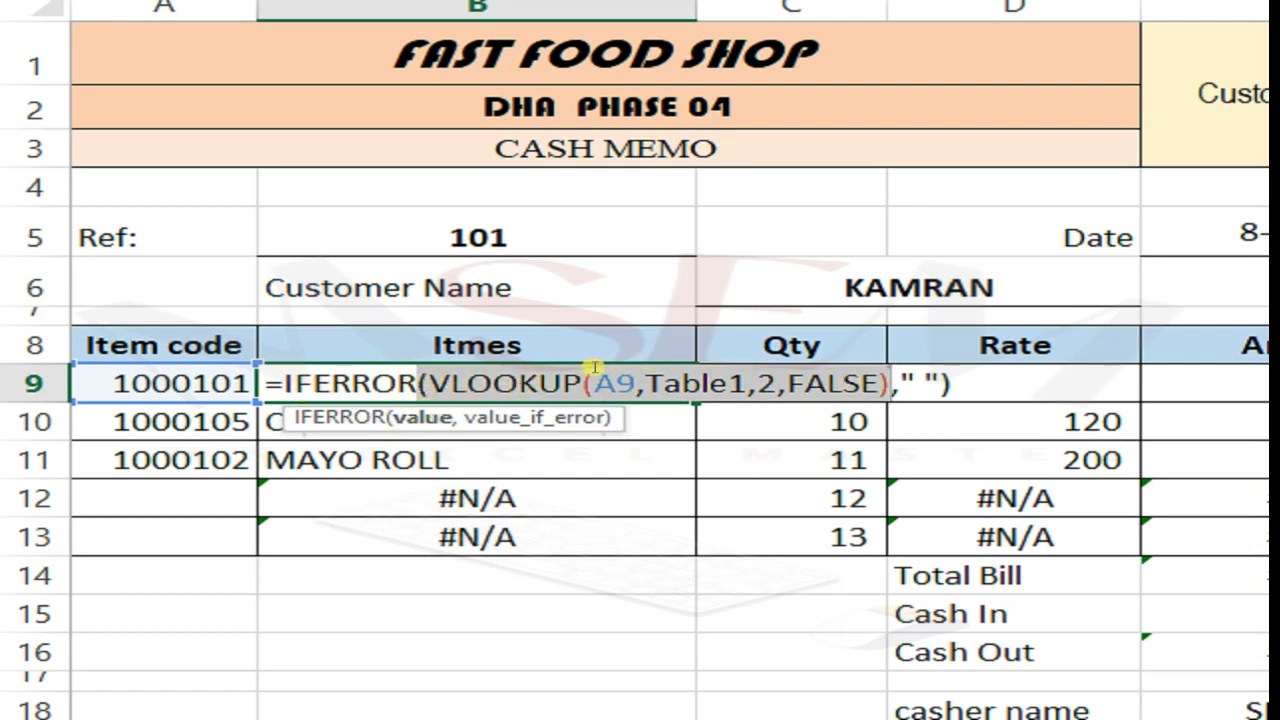
click(504, 421)
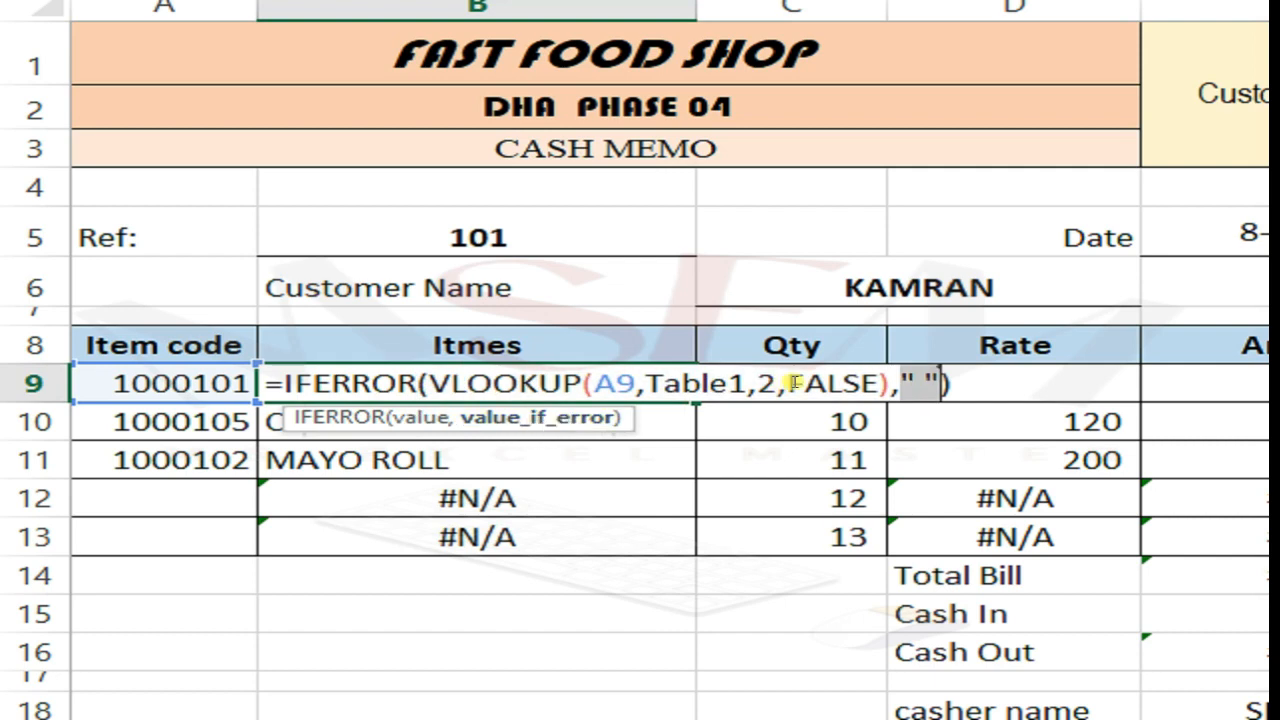
click(912, 378)
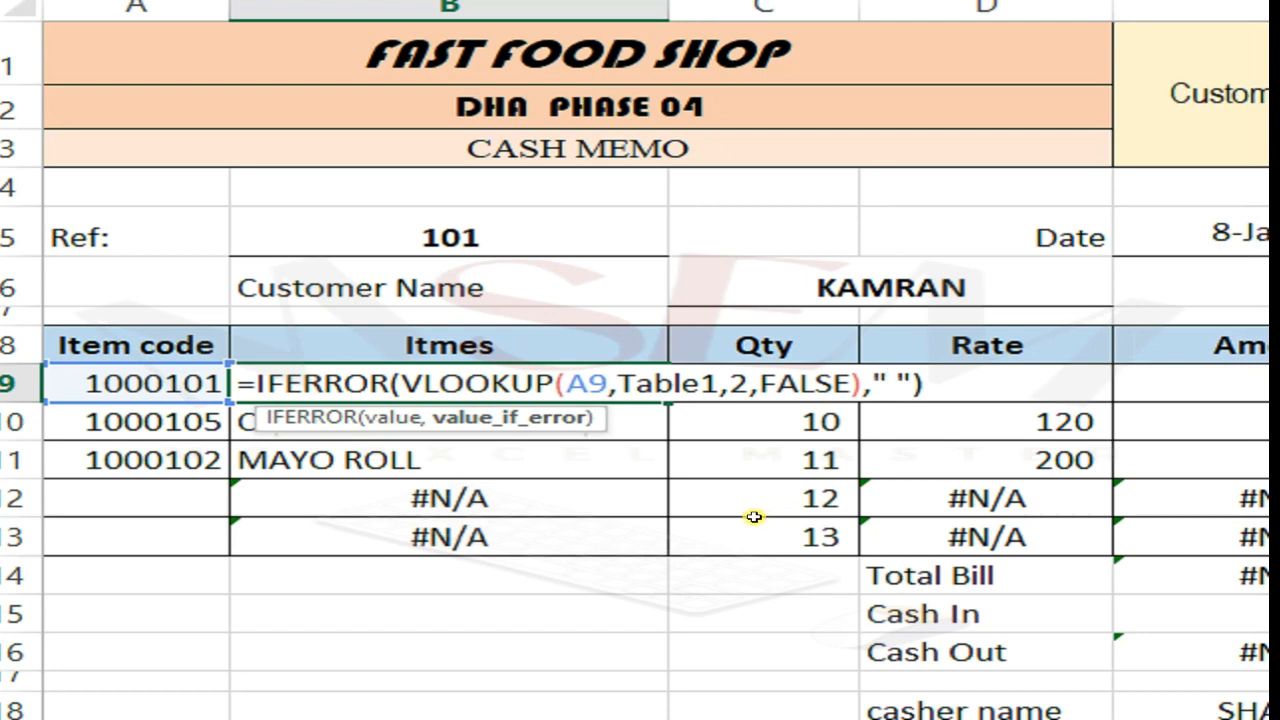
key(Right)
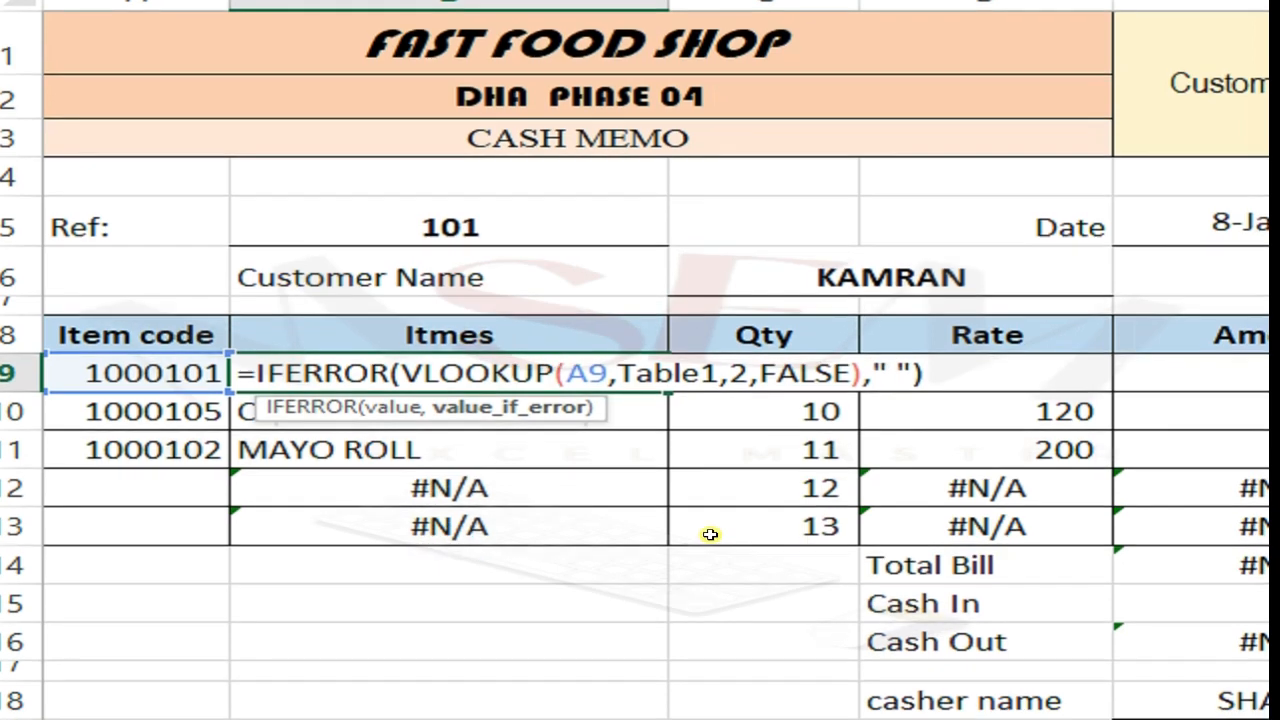
key(Return)
key(Up)
key(F2)
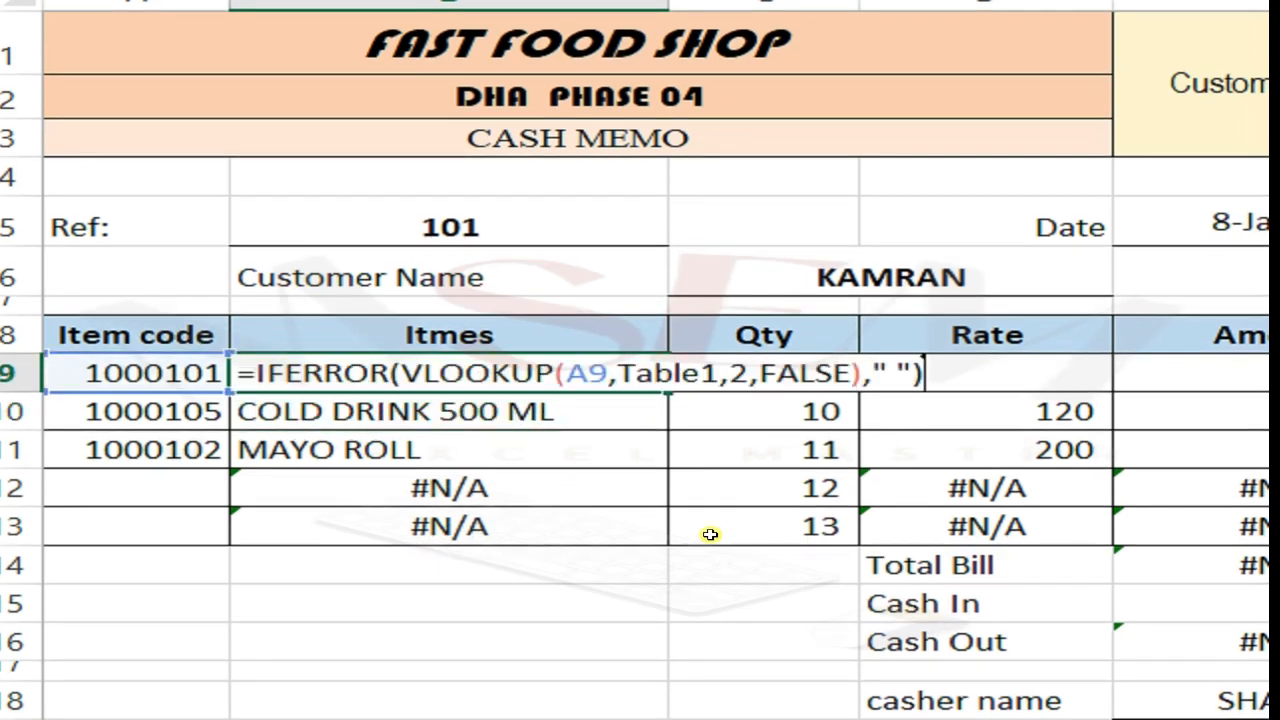
key(Escape)
- Clear the item code in A9 to test the IFERROR formula, and compare B9 with the unwrapped lookup in B12
key(Left)
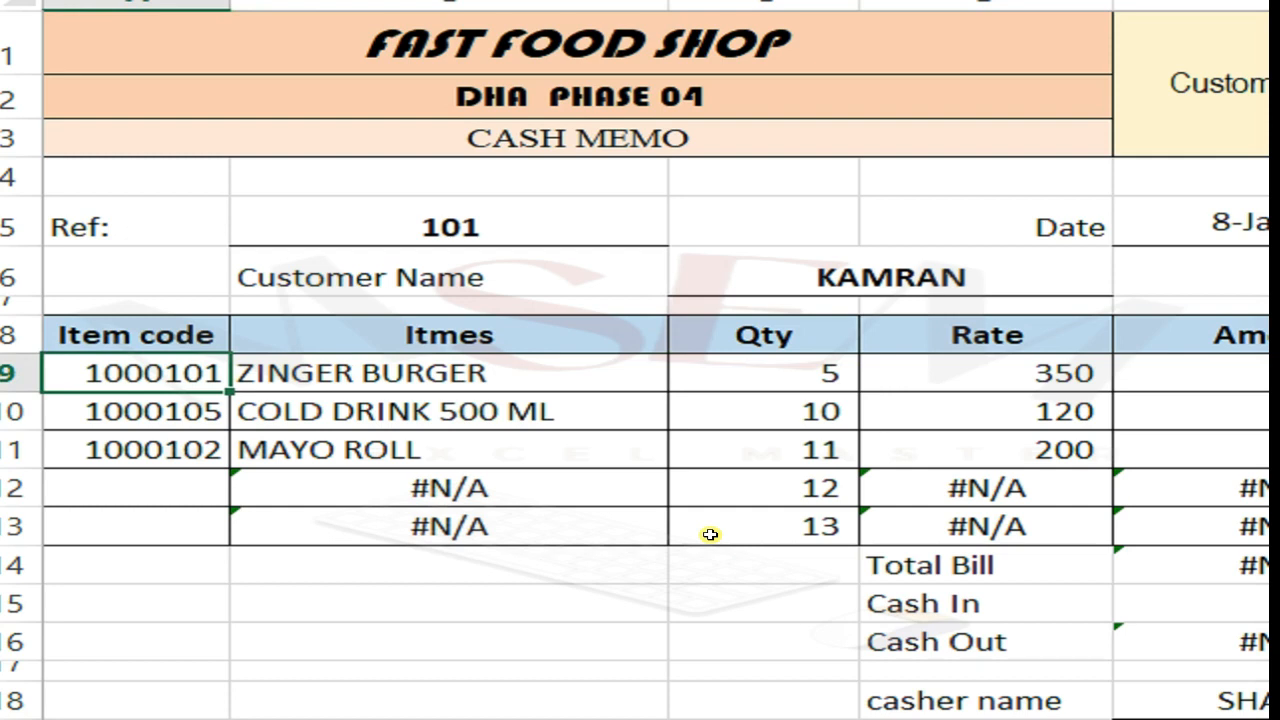
key(Delete)
key(shift+Right)
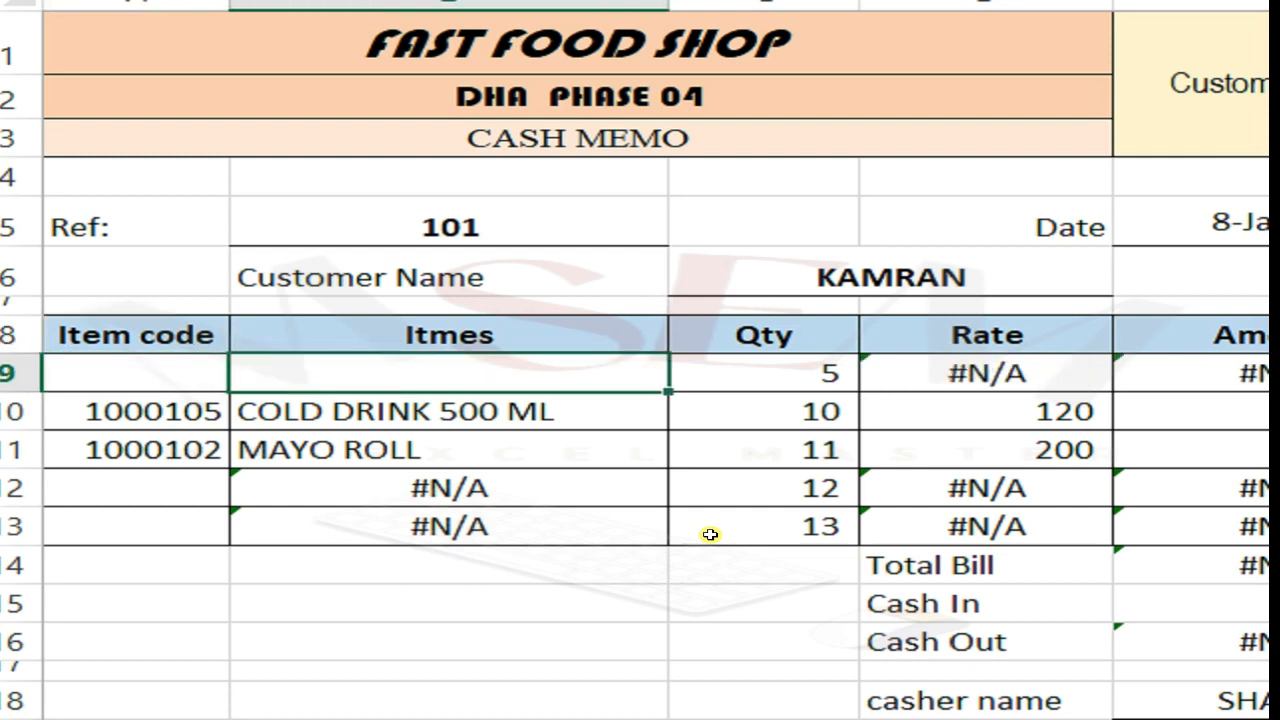
key(Left)
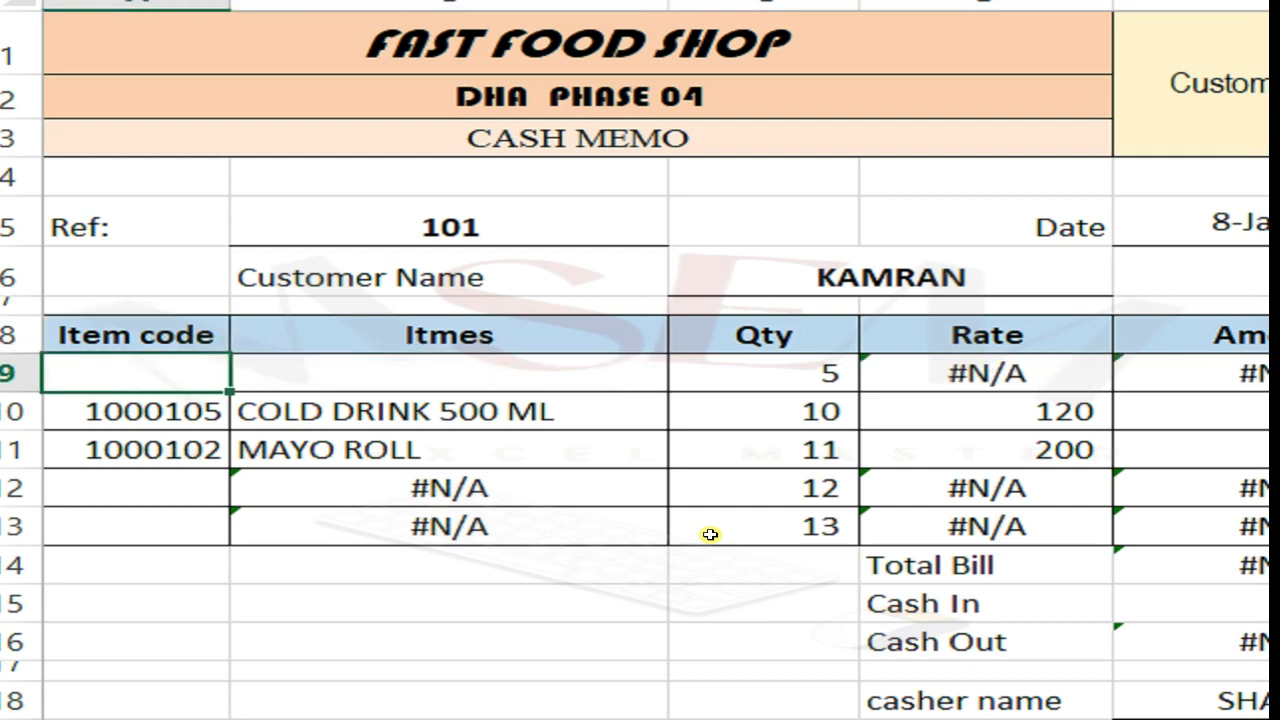
key(Down)
key(Down)
key(Down)
key(Right)
key(Left)
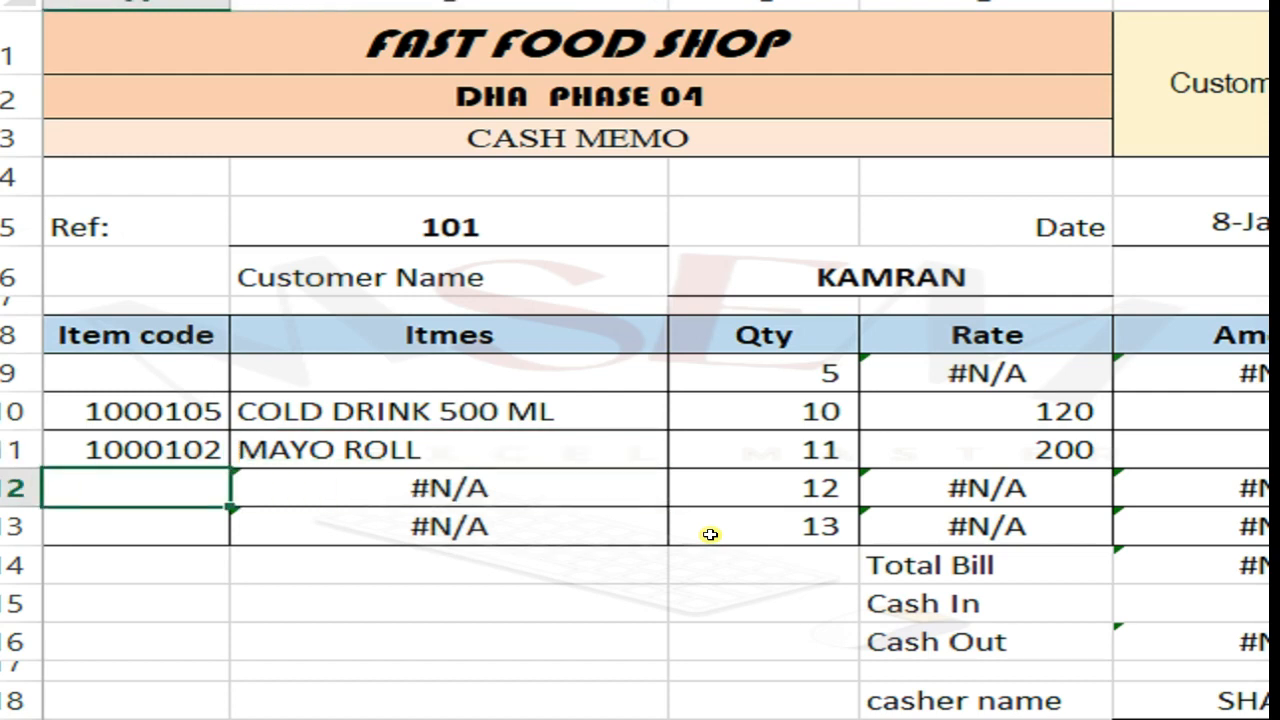
key(Right)
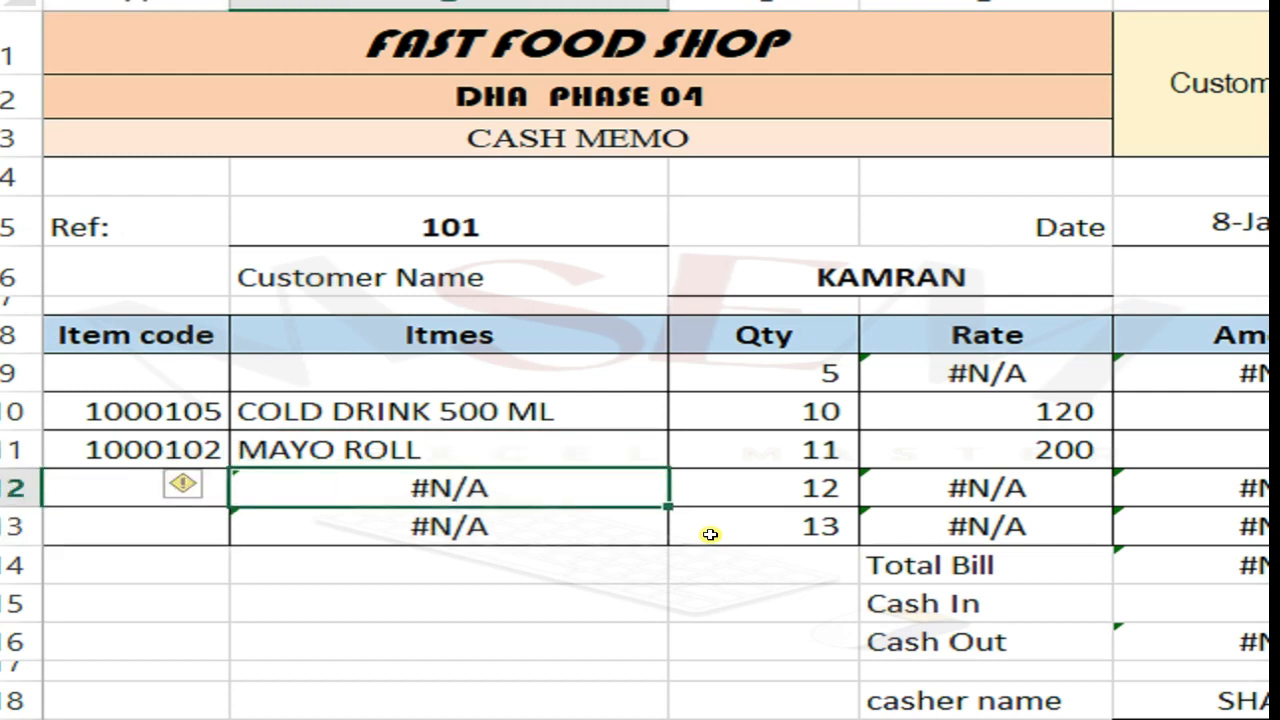
key(Left)
- Enter item code 1000101 in A9 again
key(Up)
key(Up)
key(Up)
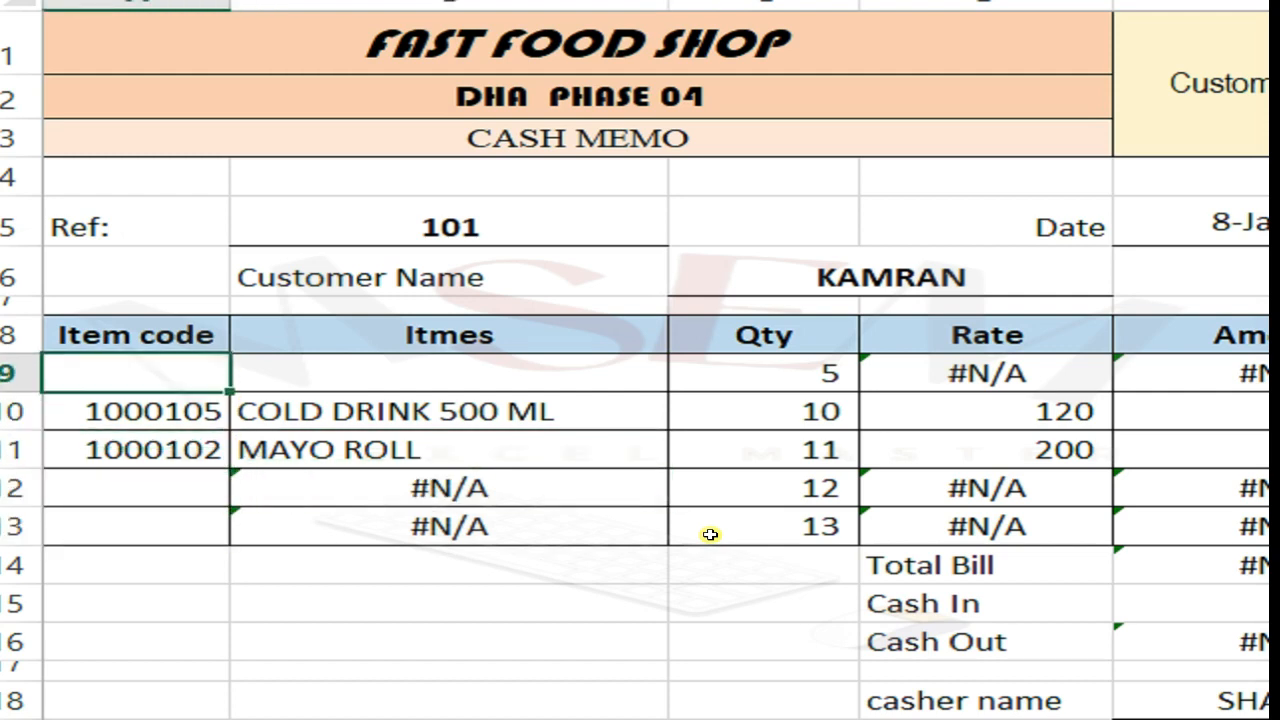
text(1000101)
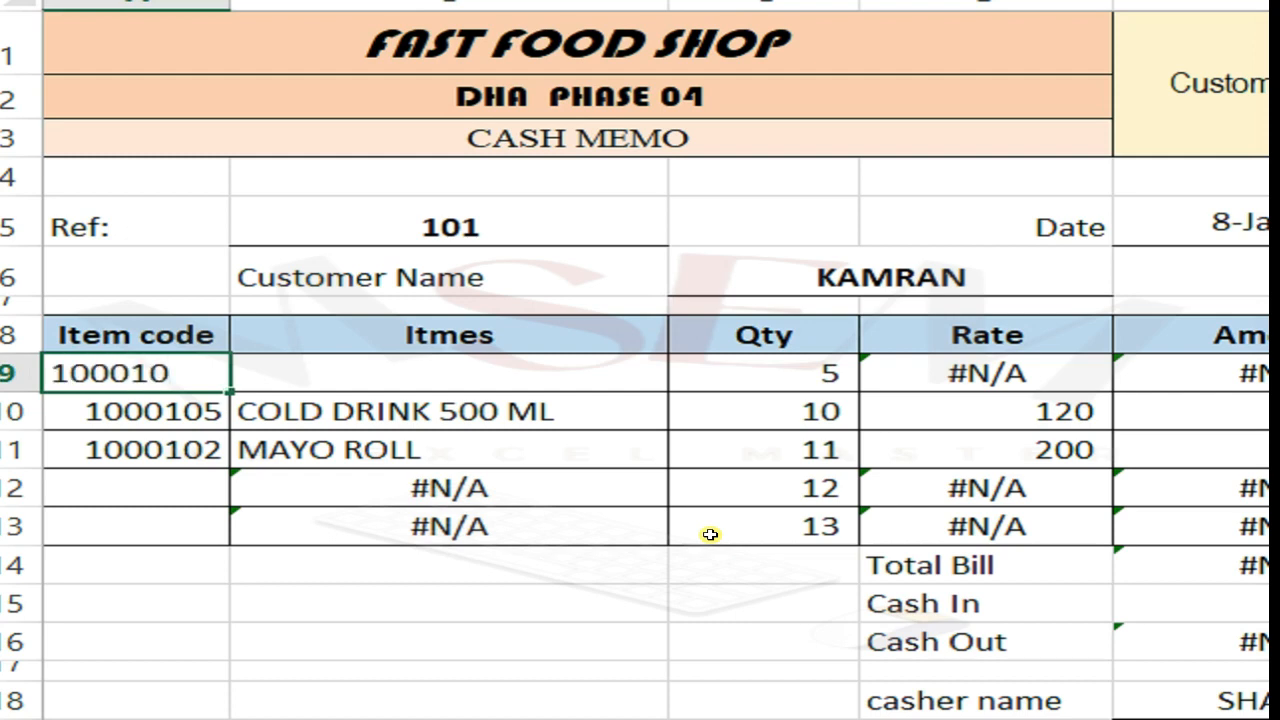
key(Return)
- Copy the IFERROR lookup formula from B9 into B10:B13
key(Up)
key(Right)
key(shift+Down)
key(shift+Down)
key(shift+Down)
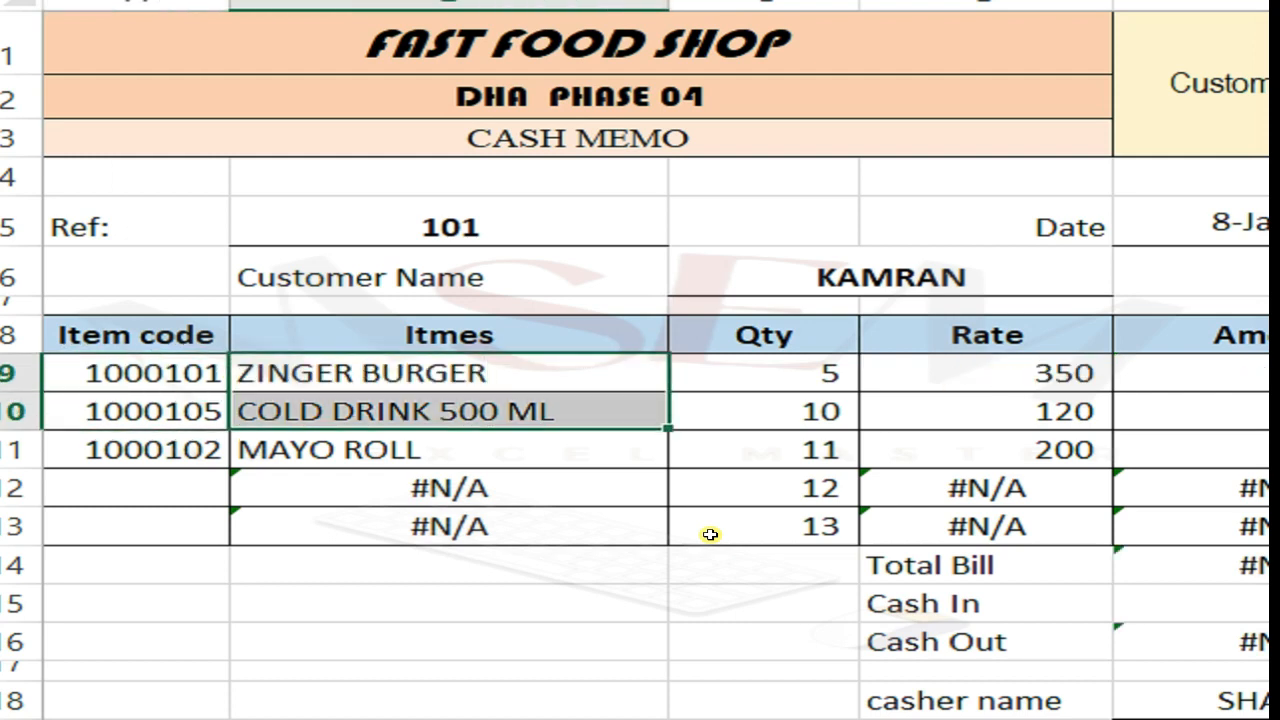
key(Up)
key(Down)
key(ctrl+c)
key(Down)
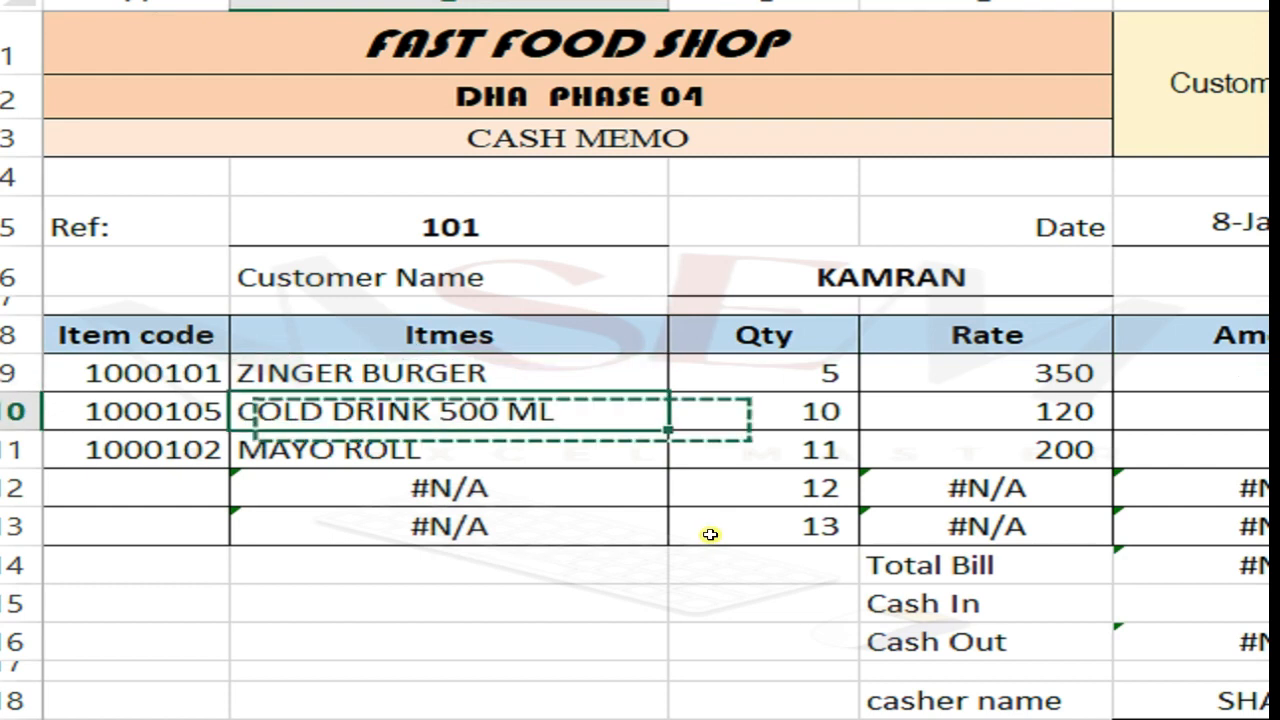
key(shift+Down)
key(shift+Down)
key(shift+Down)
key(ctrl+v)
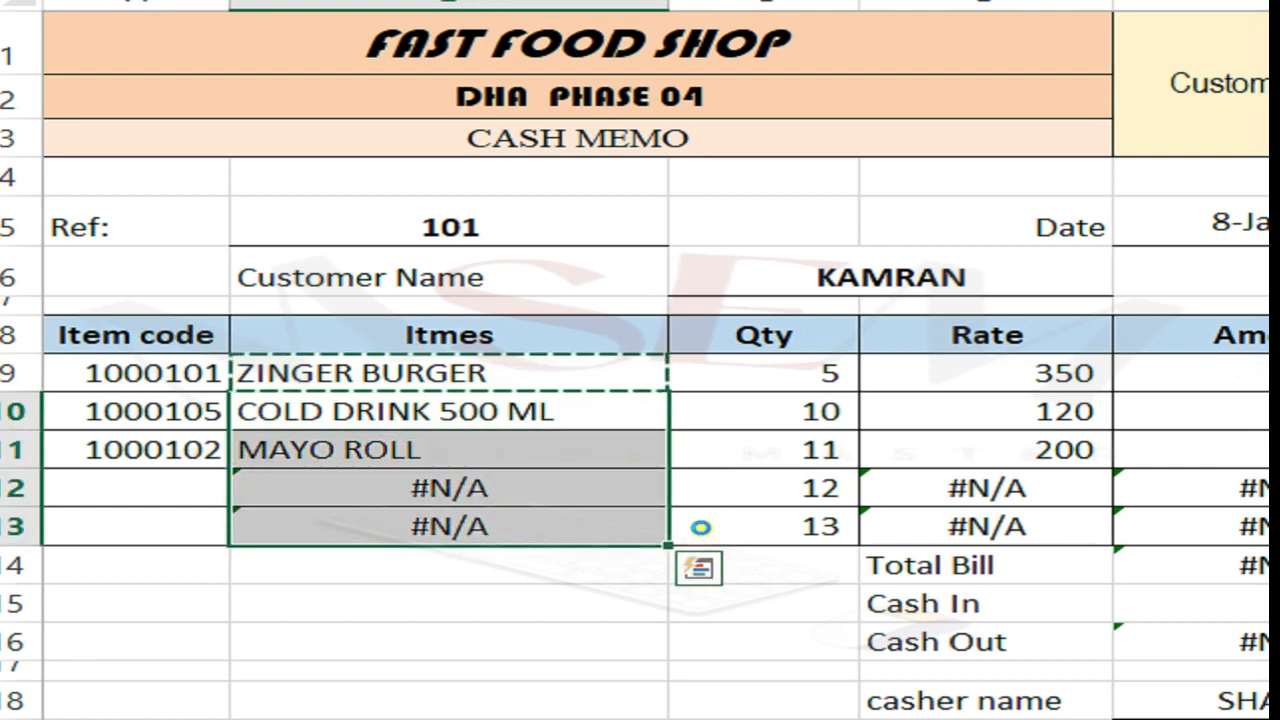
key(Escape)
key(Right)
key(Right)
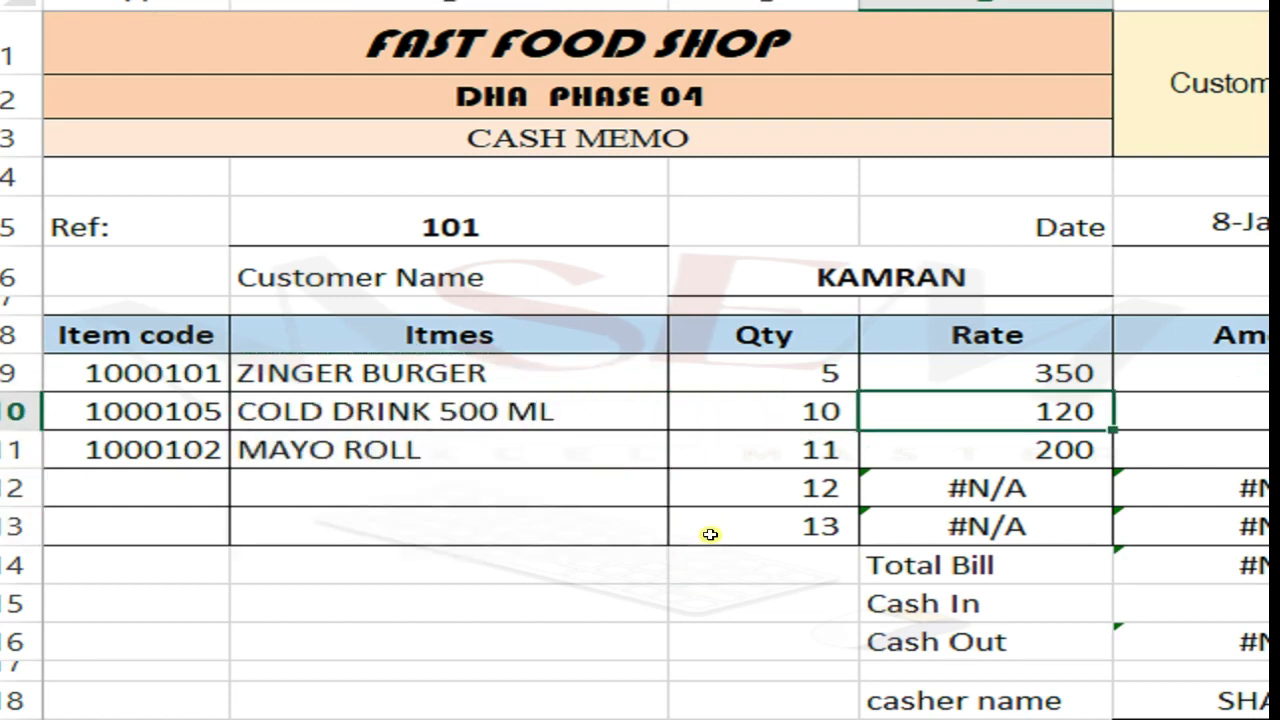
- Wrap the Rate lookup in D9 with IFERROR, making it =IFERROR(VLOOKUP(A9,DB,3,FALSE)," ")
key(Up)
key(Left)
key(Right)
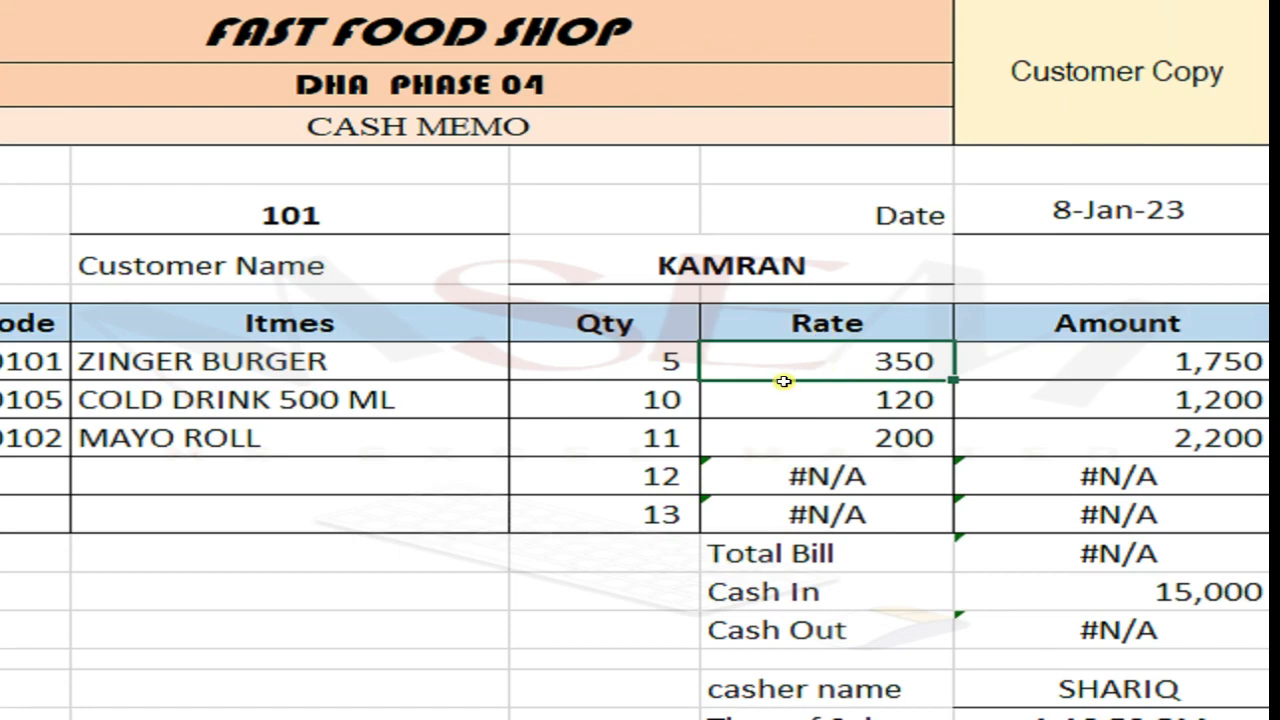
key(F2)
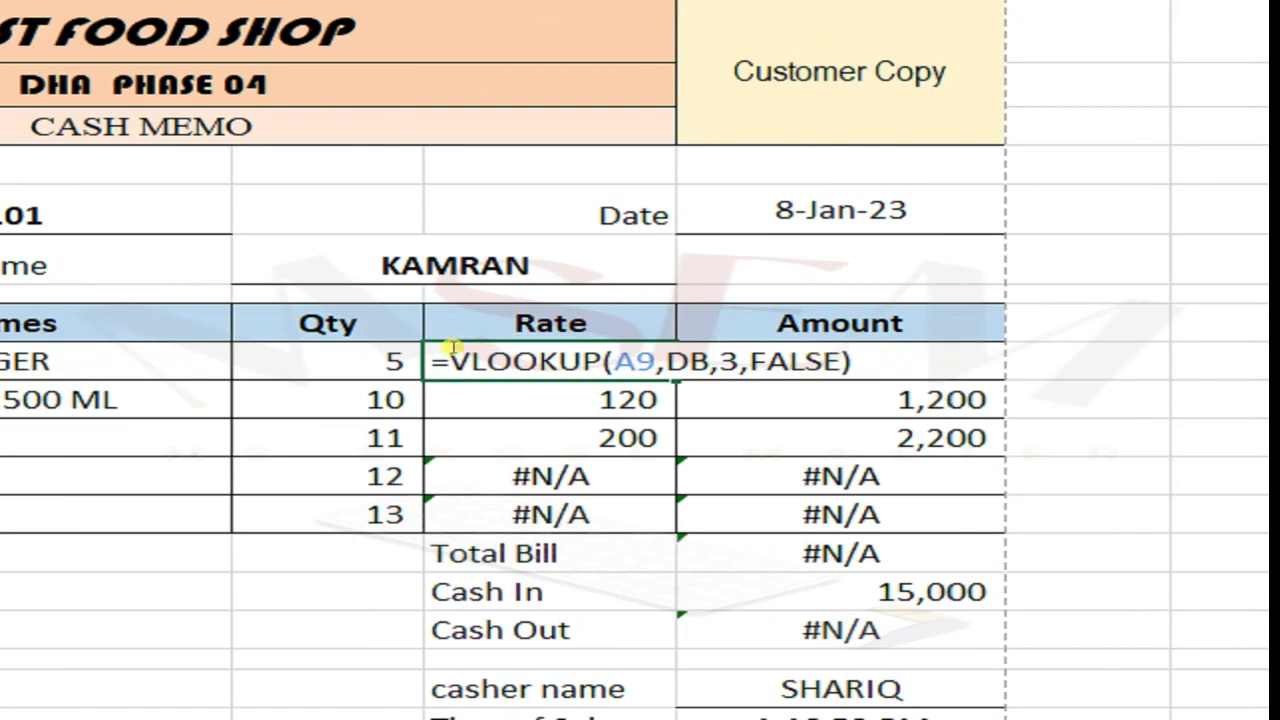
click(448, 347)
text(IF)
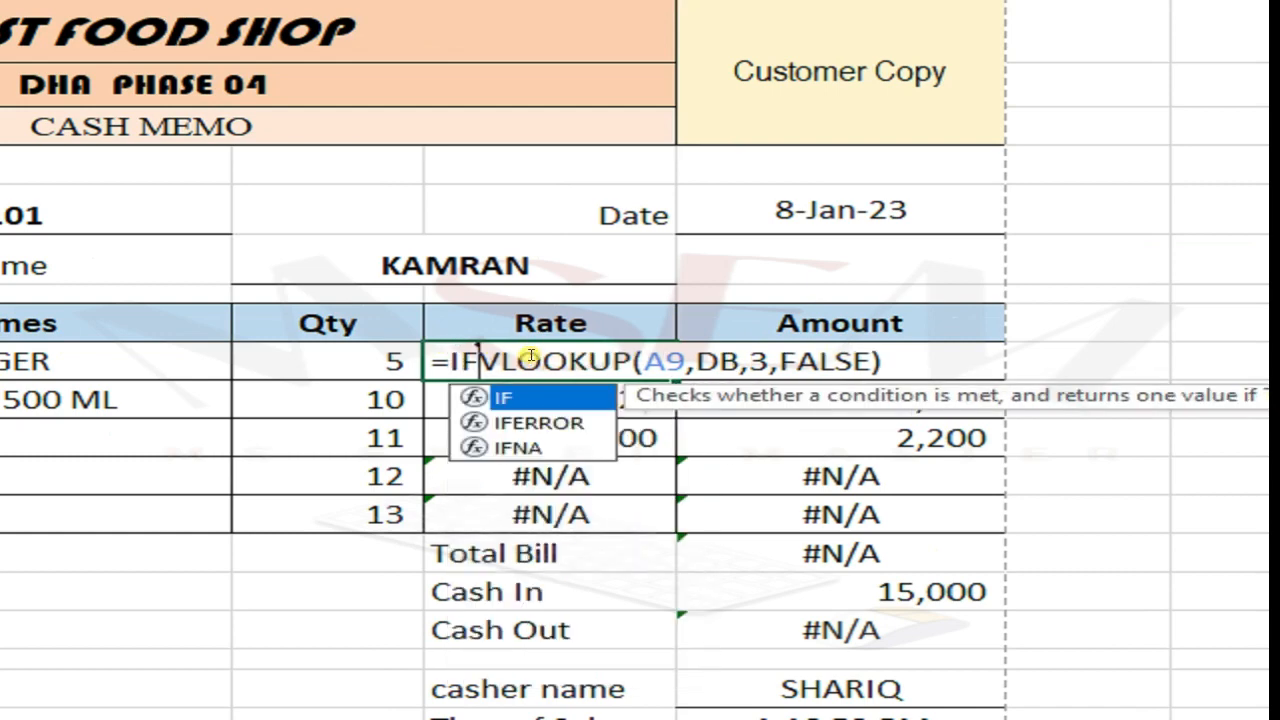
key(Down)
key(Tab)
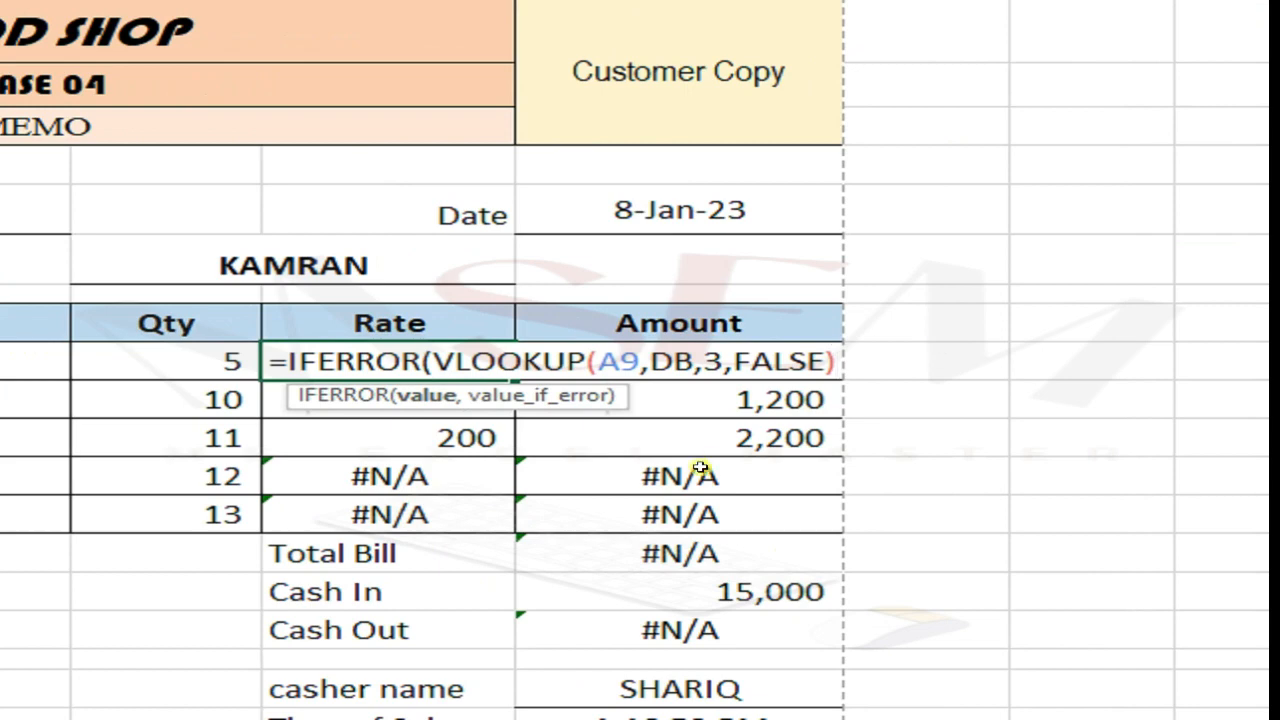
text(,)
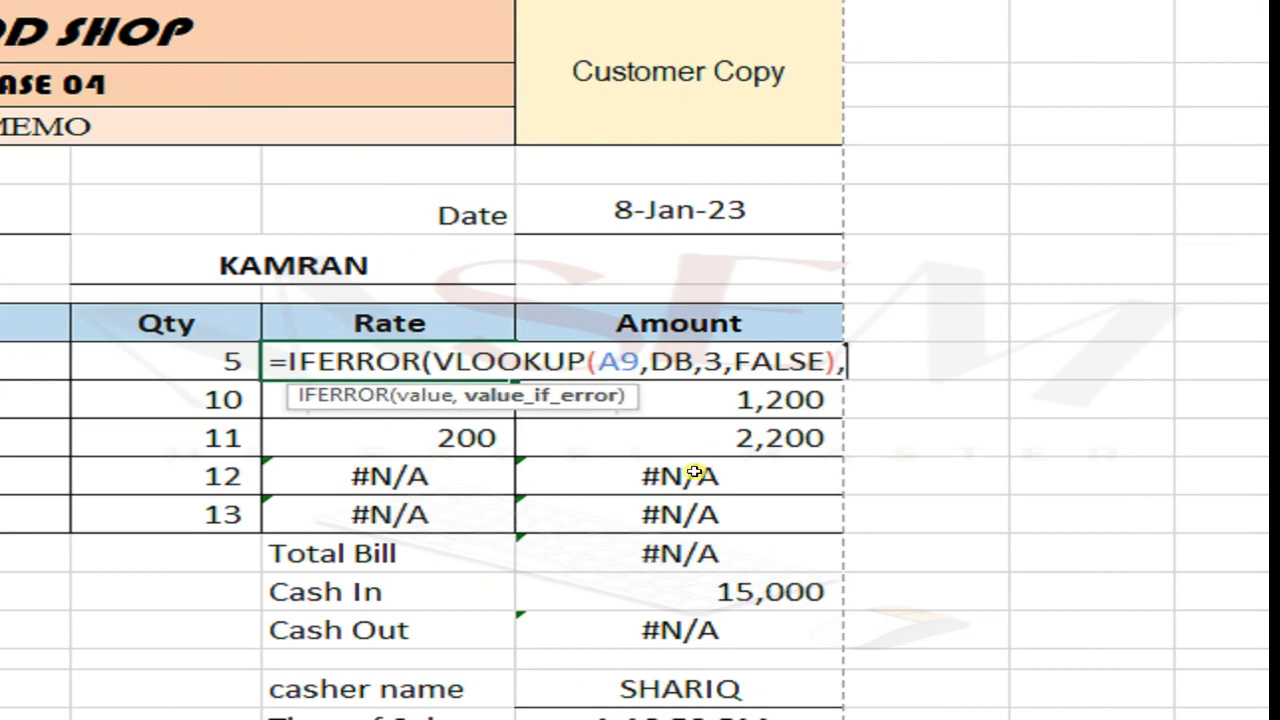
text(")
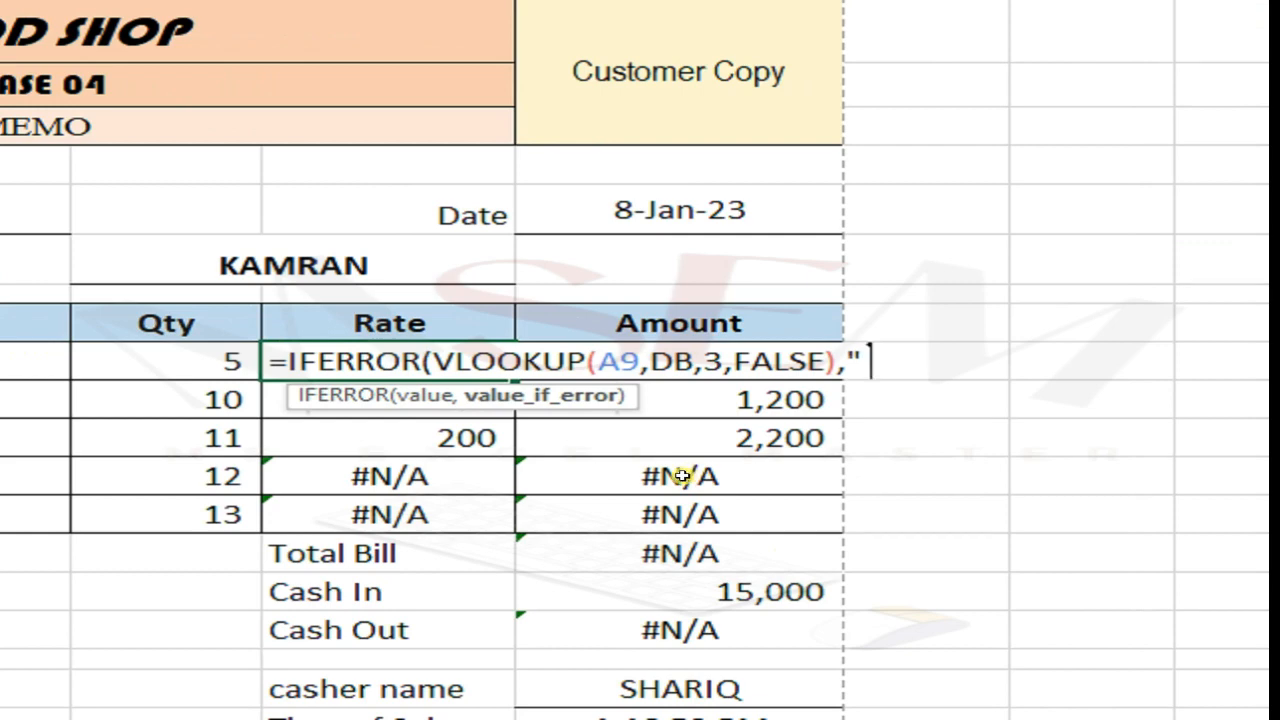
text( "))
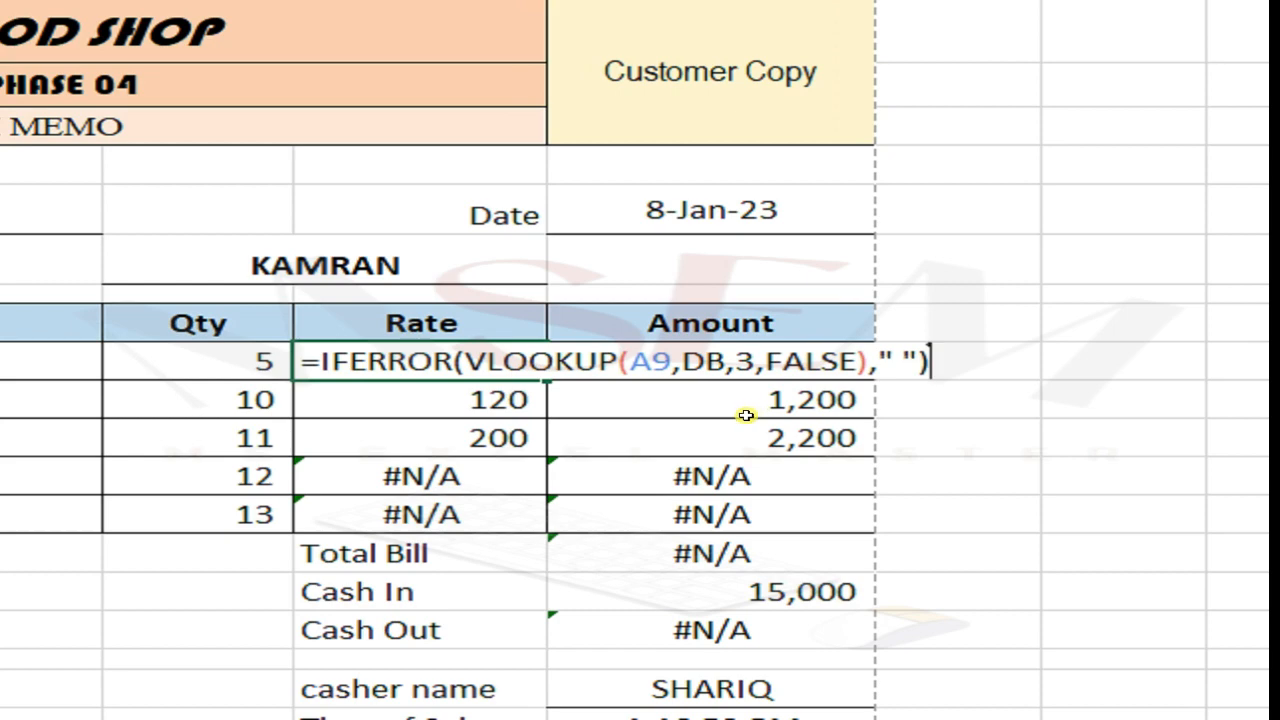
key(Return)
key(Up)
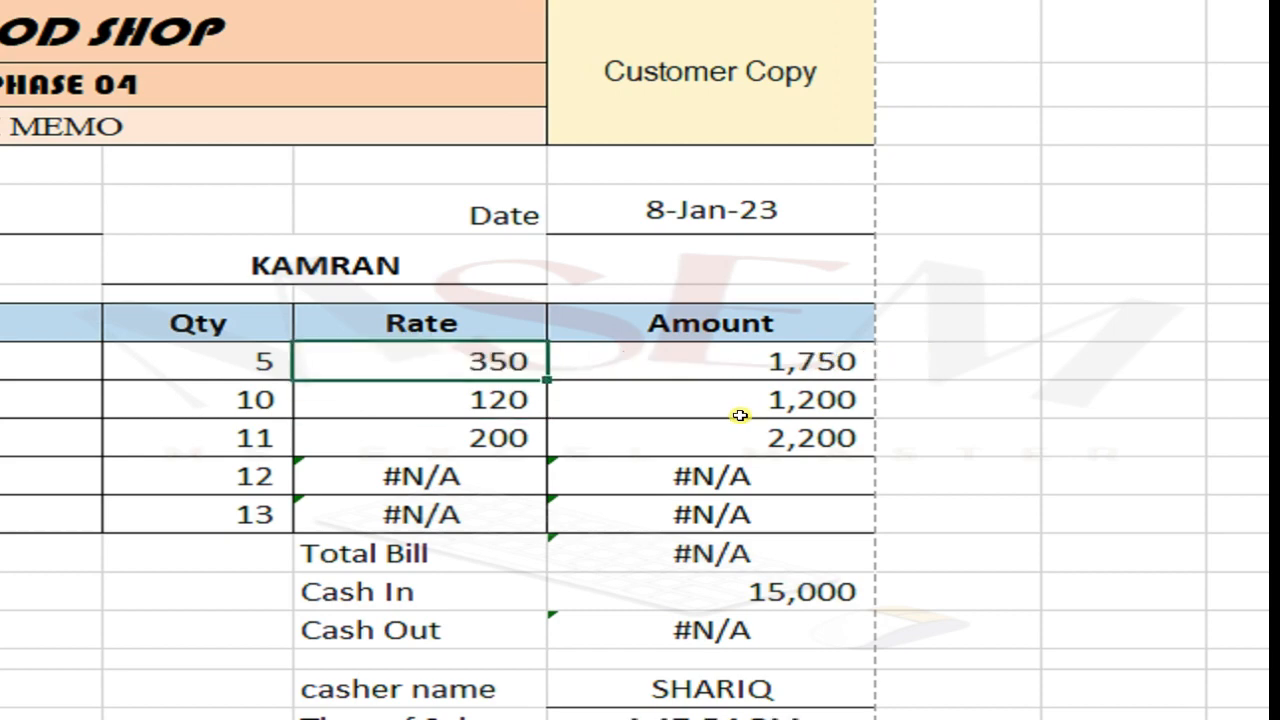
- Copy the IFERROR lookup formula from D9 into the remaining Rate cells D10:D13
right_click(414, 370)
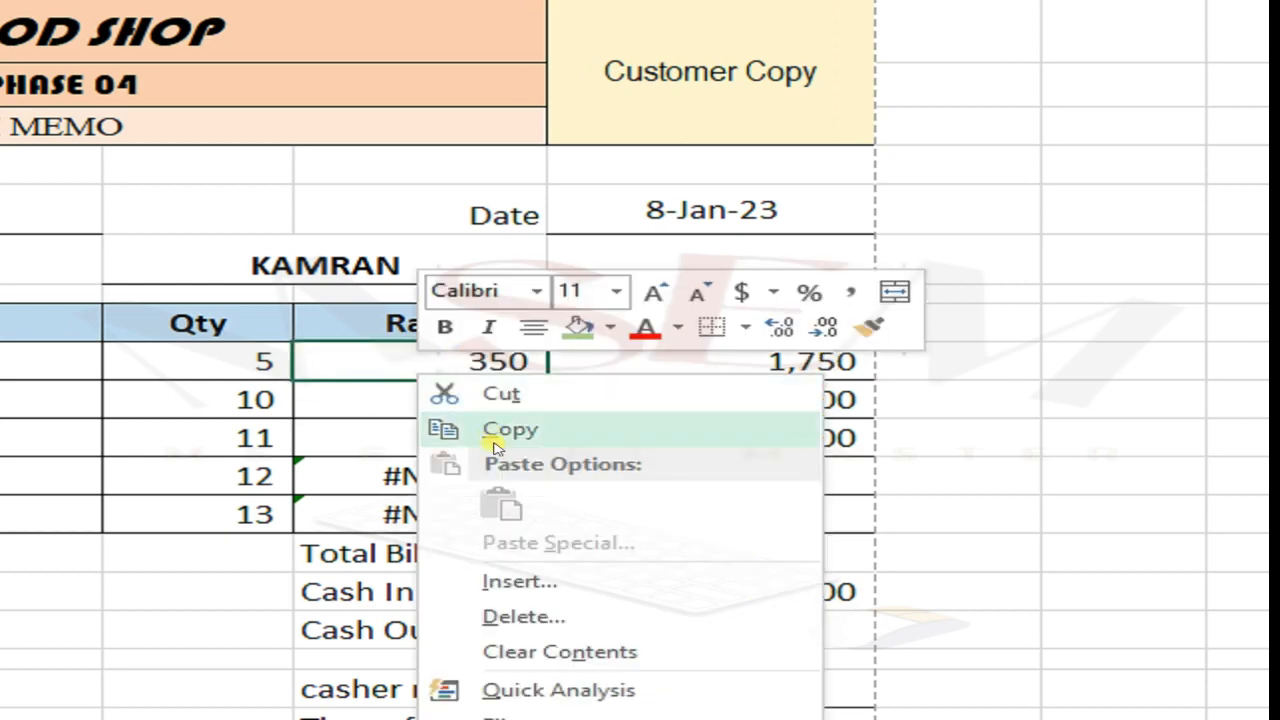
click(496, 447)
drag(430, 401, 428, 515)
right_click(432, 404)
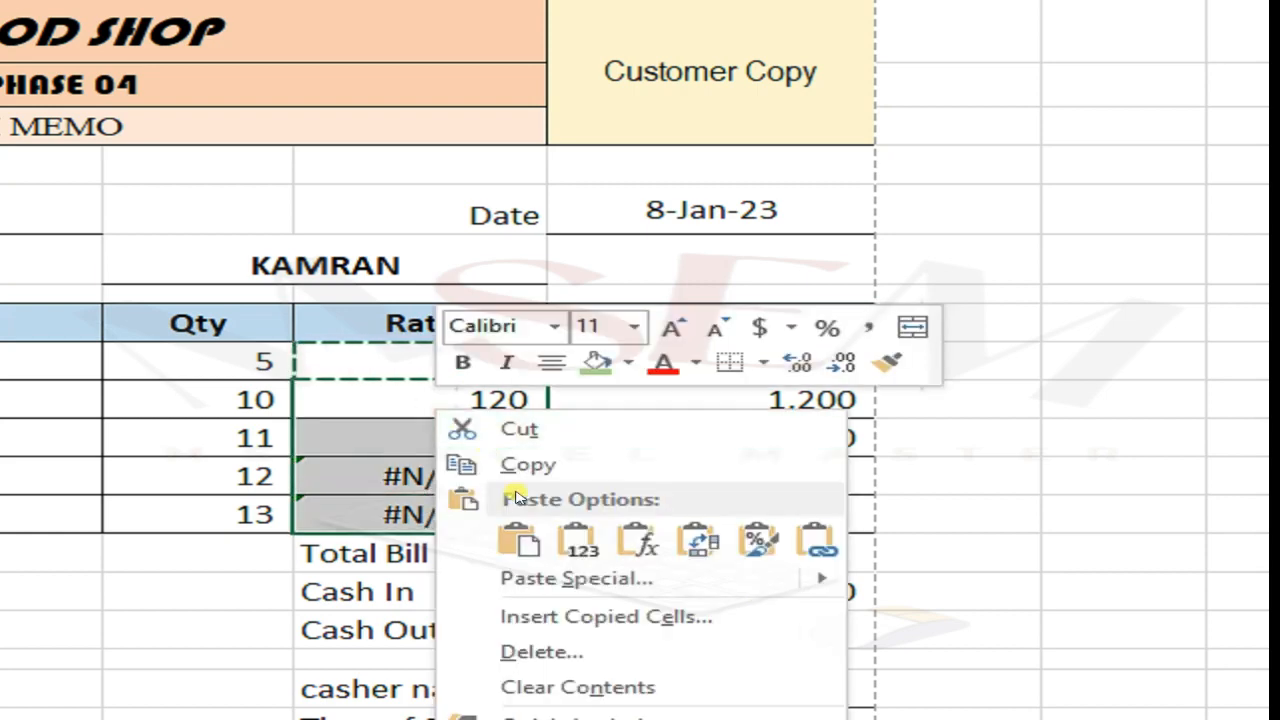
click(517, 540)
- Inspect the Rate, Qty and Amount cells in rows 12 and 13, along with the Amount cell in row 9
click(545, 474)
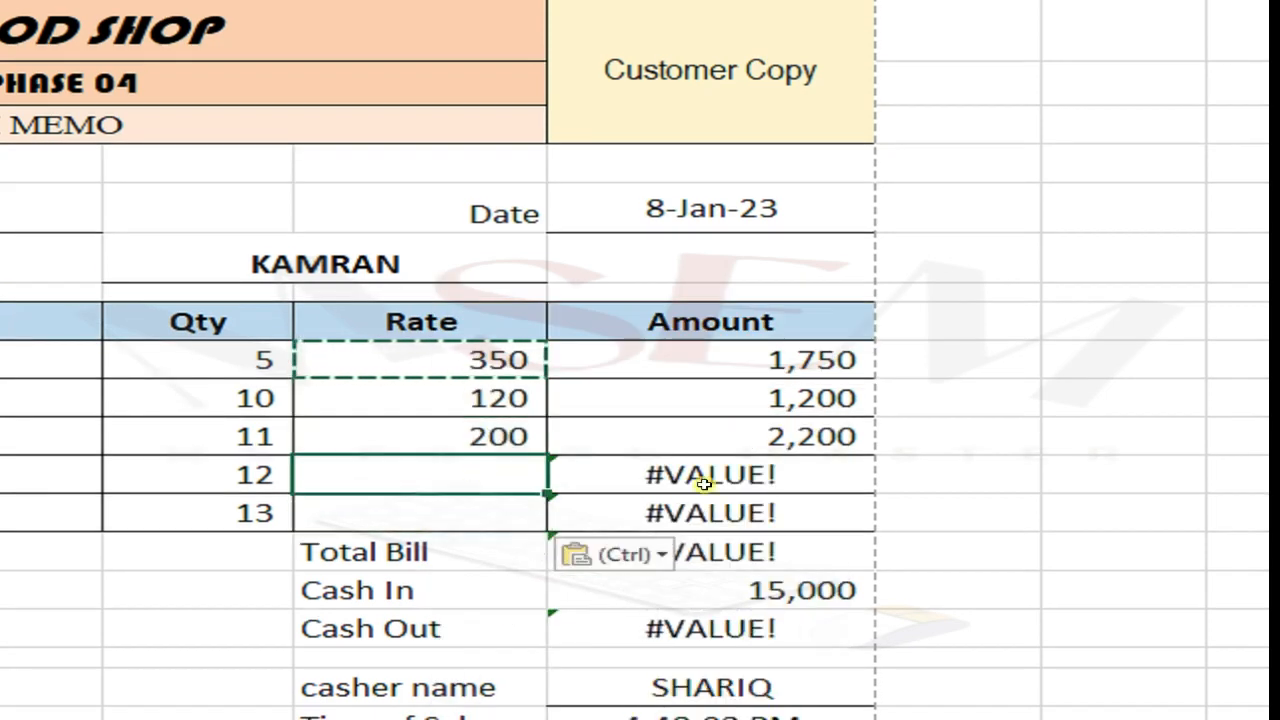
click(476, 437)
click(471, 508)
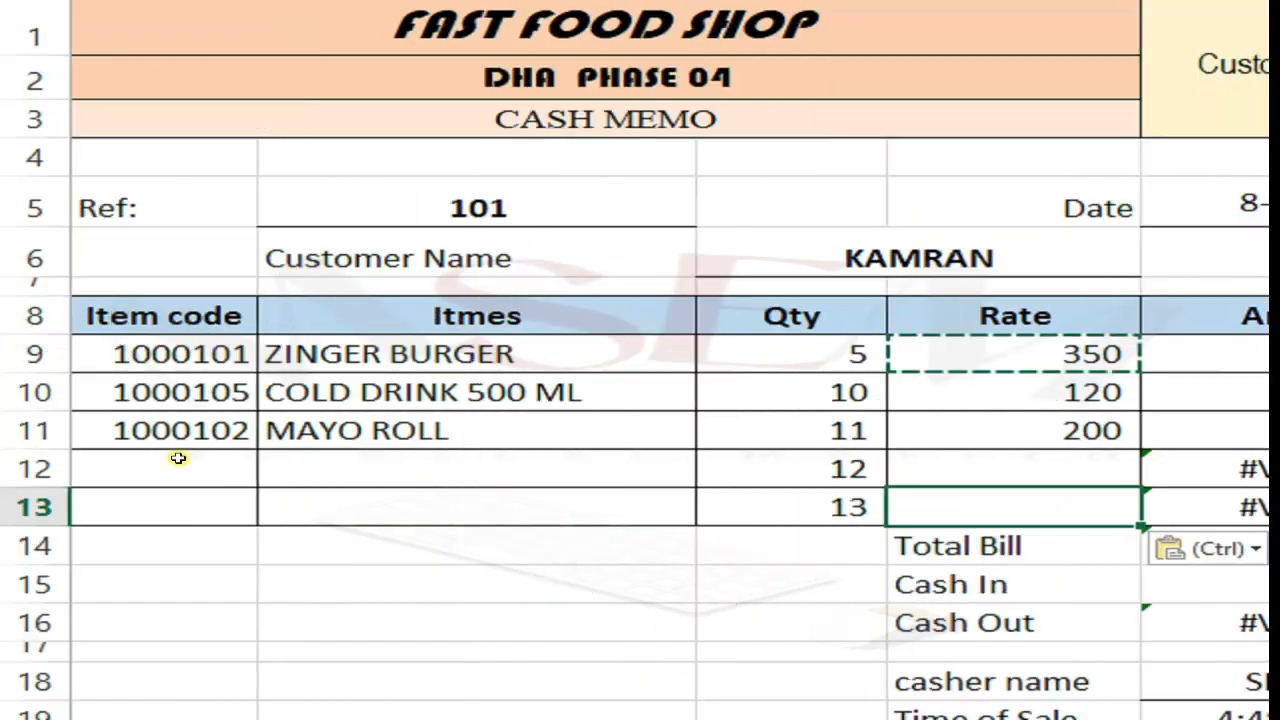
drag(834, 466, 831, 507)
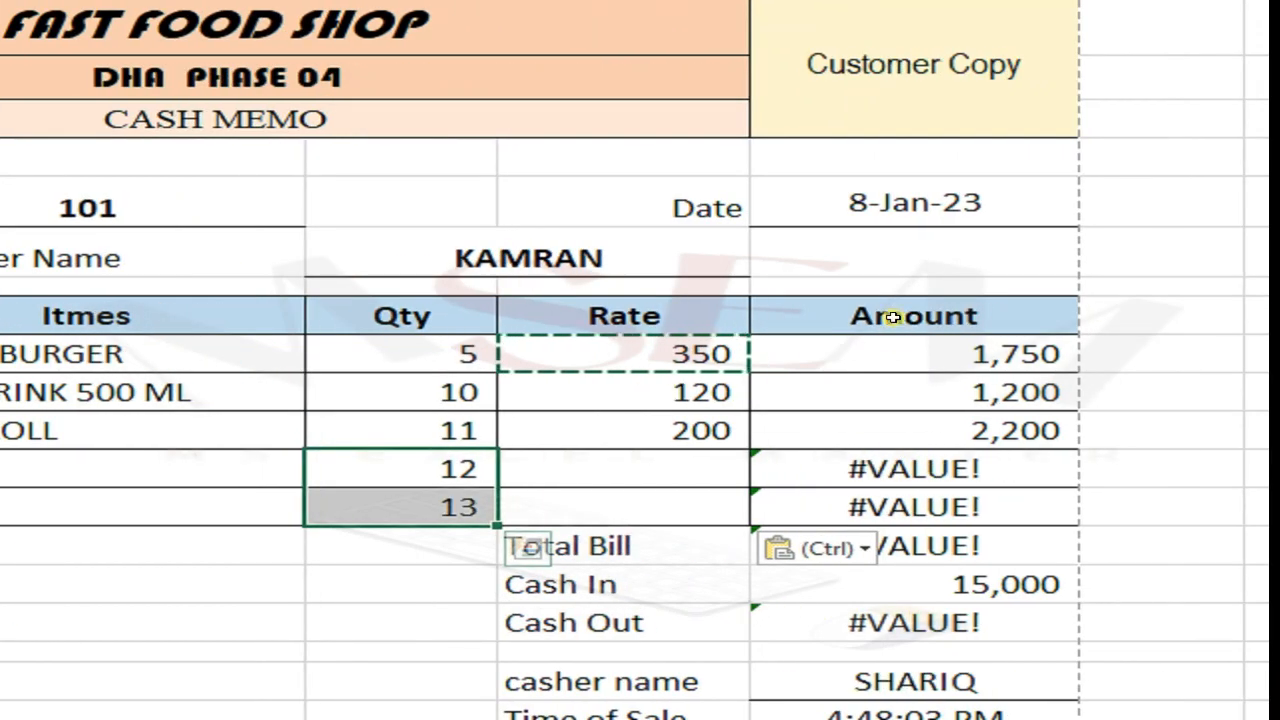
click(910, 507)
click(920, 468)
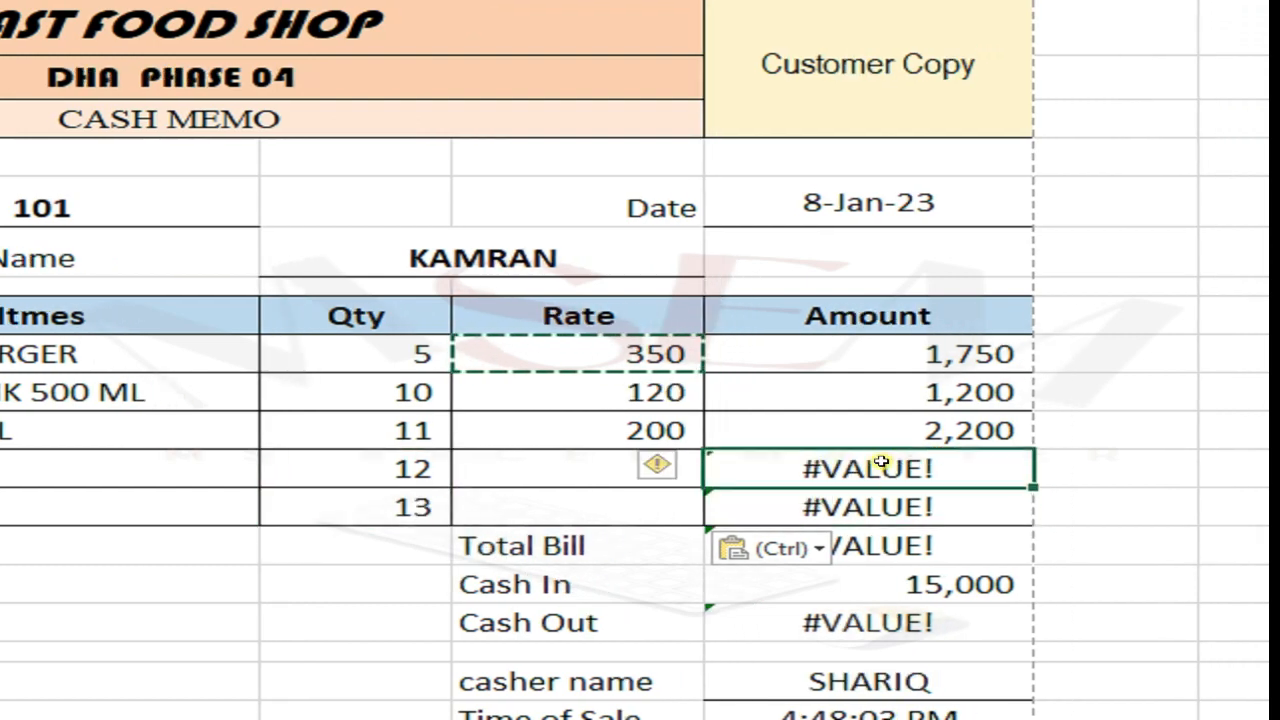
click(1008, 350)
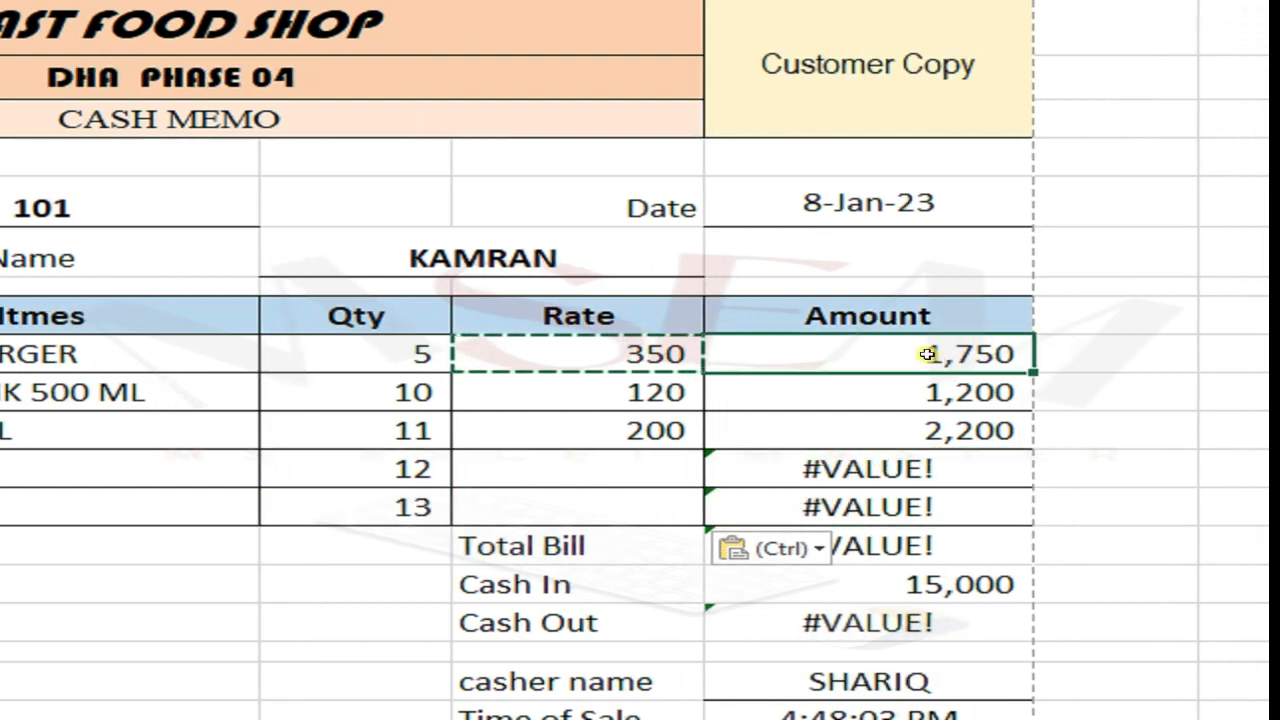
right_click(866, 357)
click(803, 362)
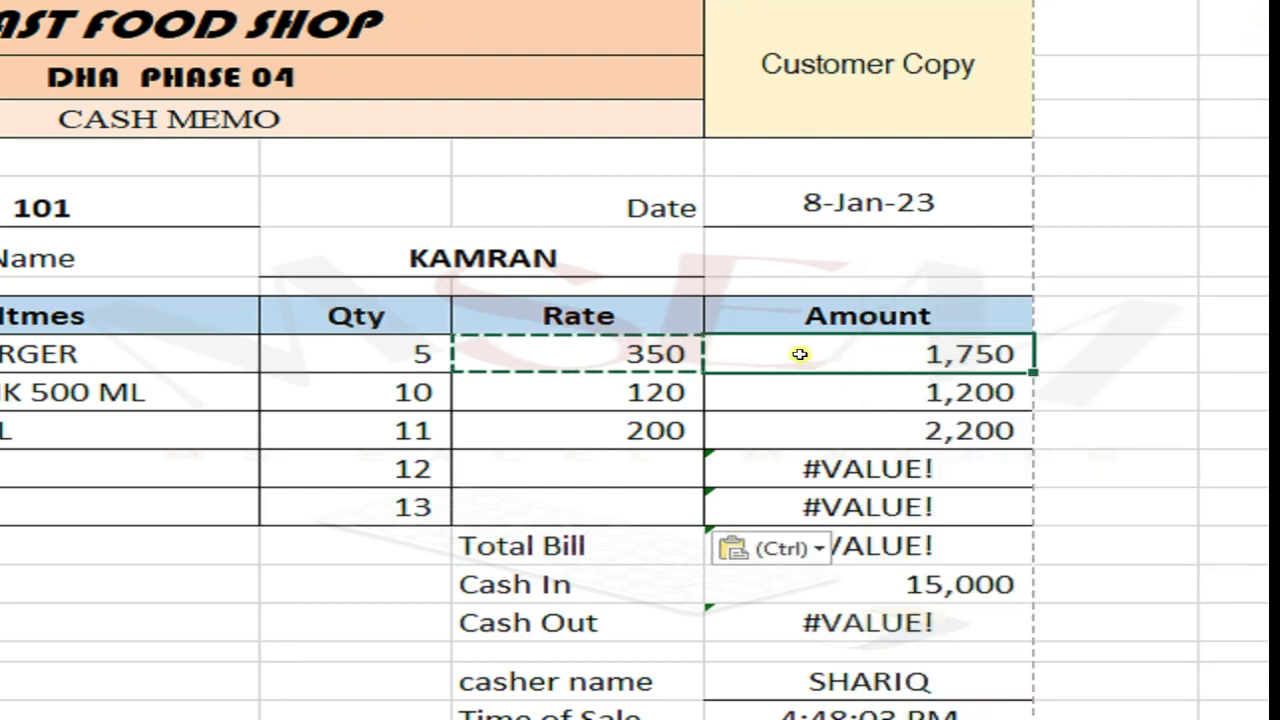
- Wrap the Amount calculation in E9 with IFERROR, making it =IFERROR(C9*D9," ")
double_click(871, 344)
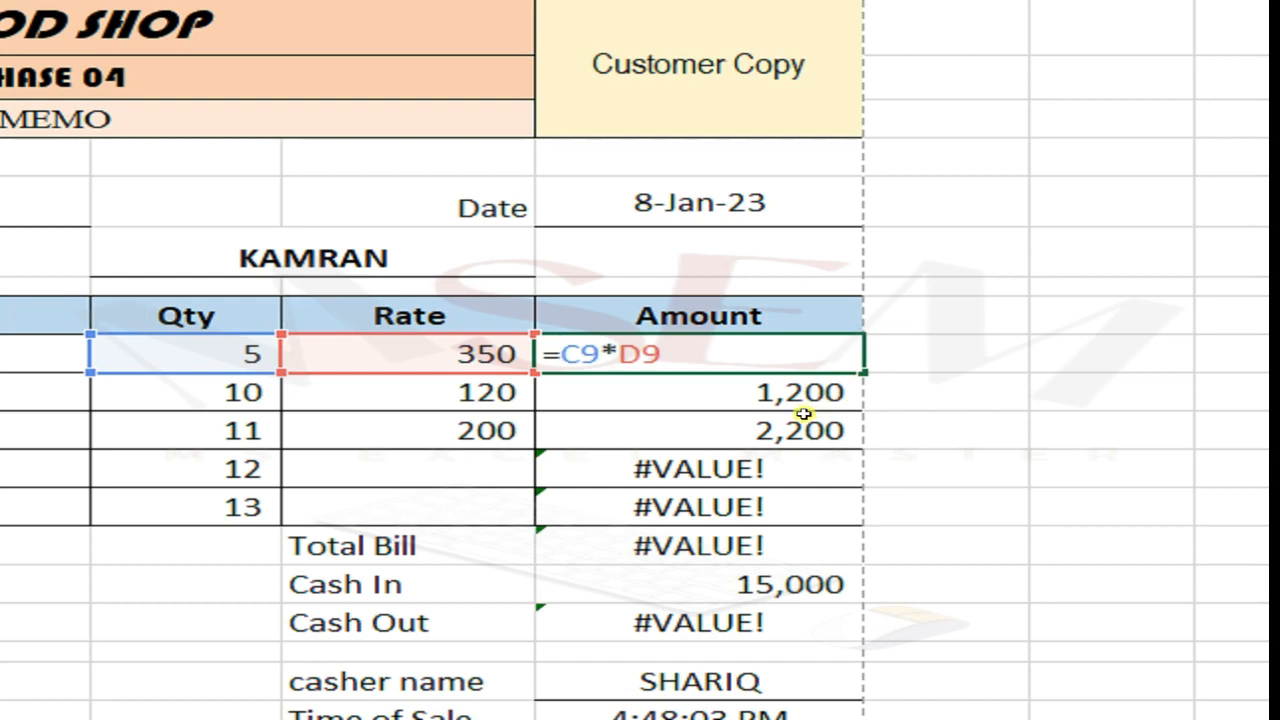
text(IF)
key(Down)
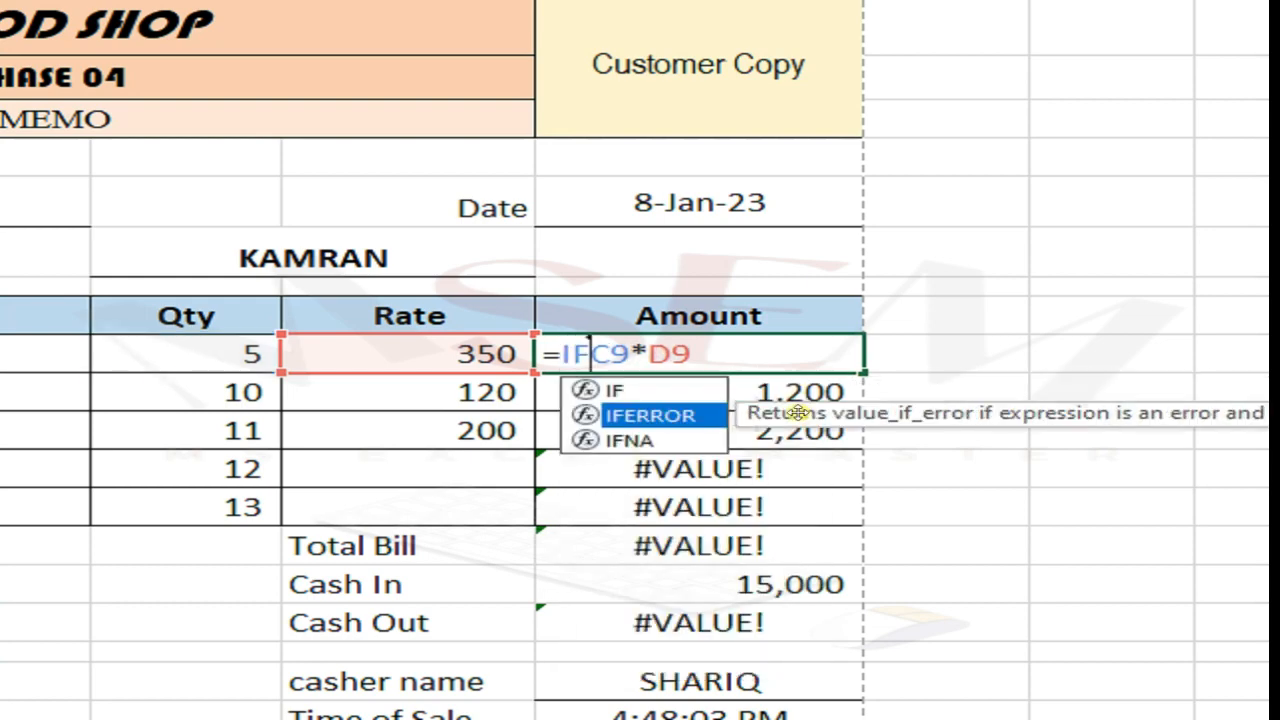
key(Tab)
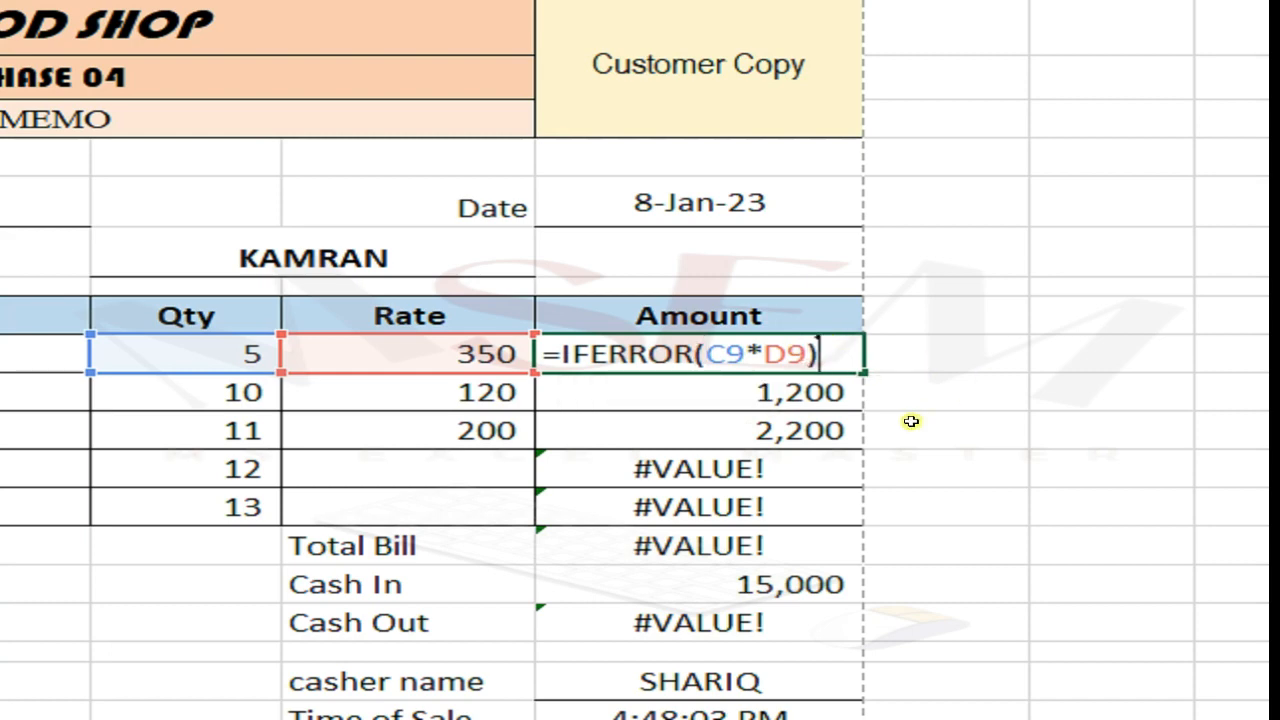
key(BackSpace)
text(,)
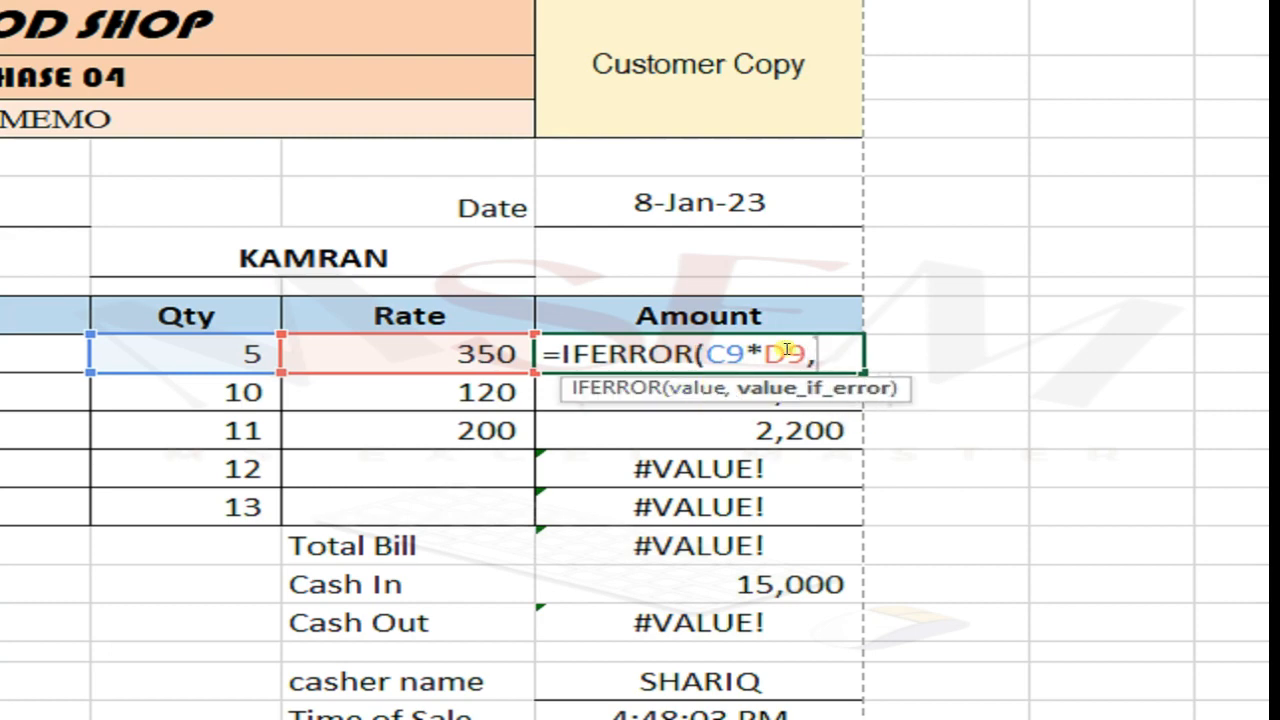
key(BackSpace)
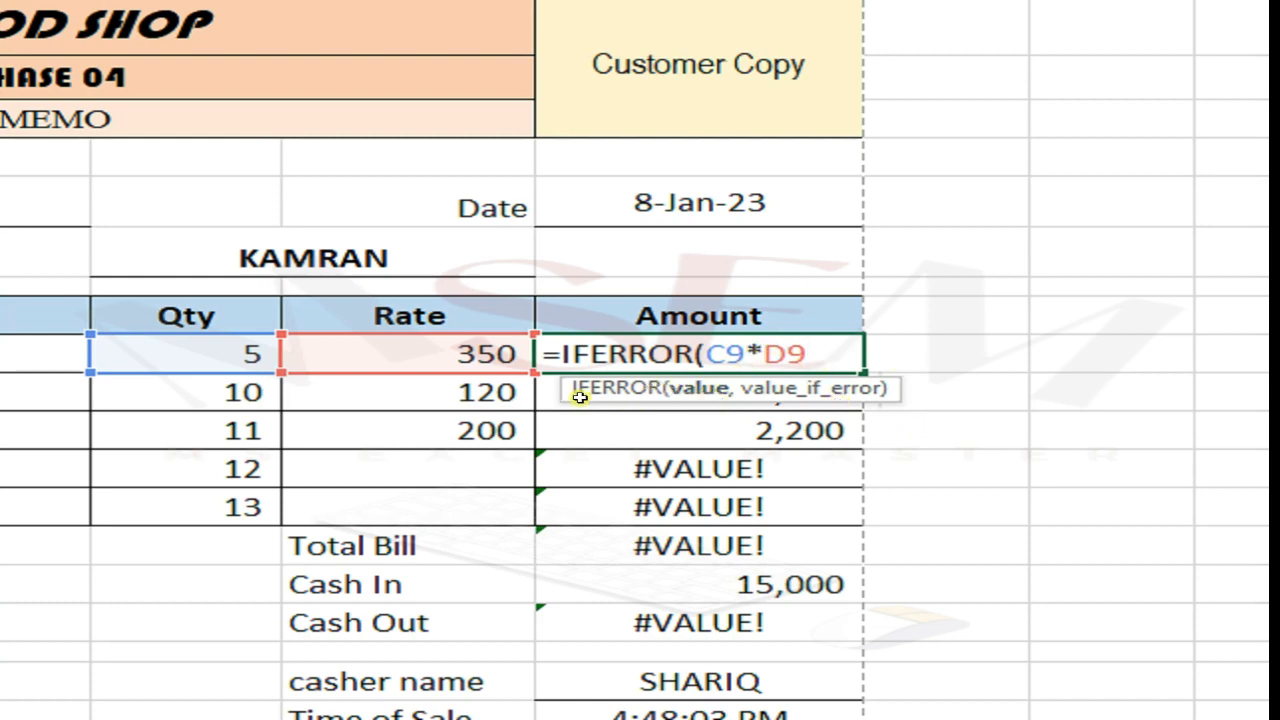
click(707, 400)
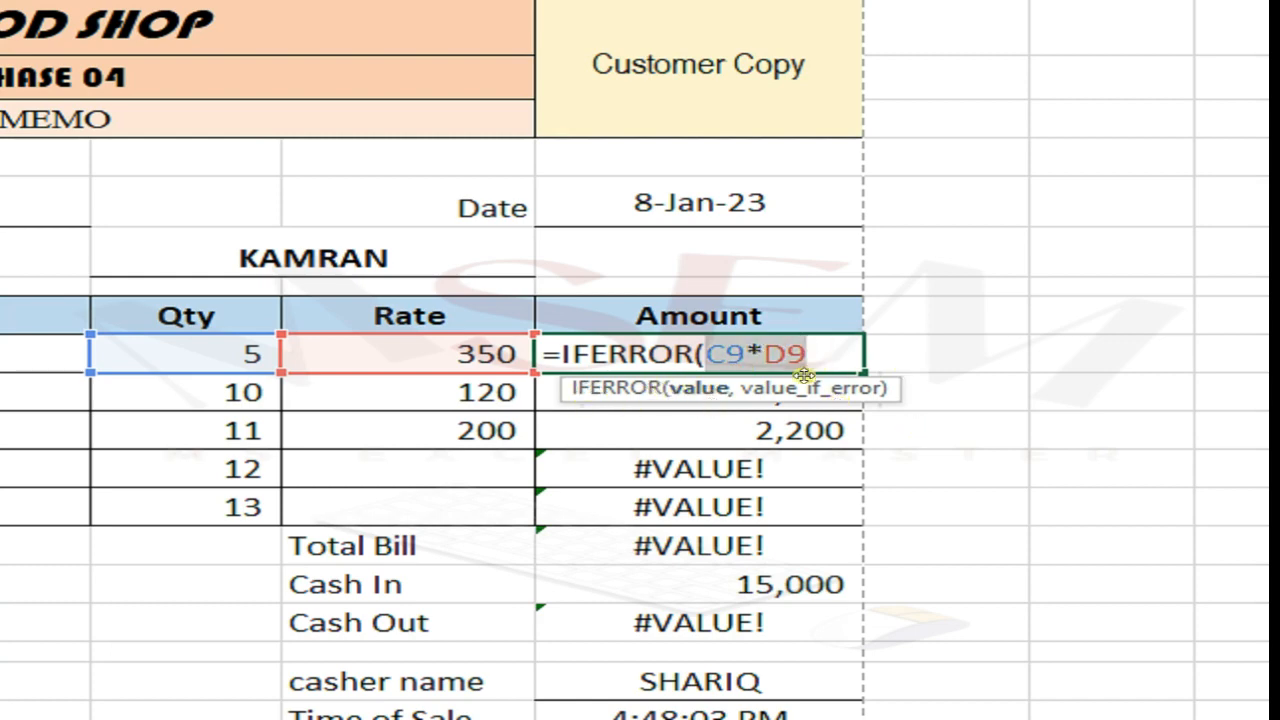
click(826, 355)
text(,)
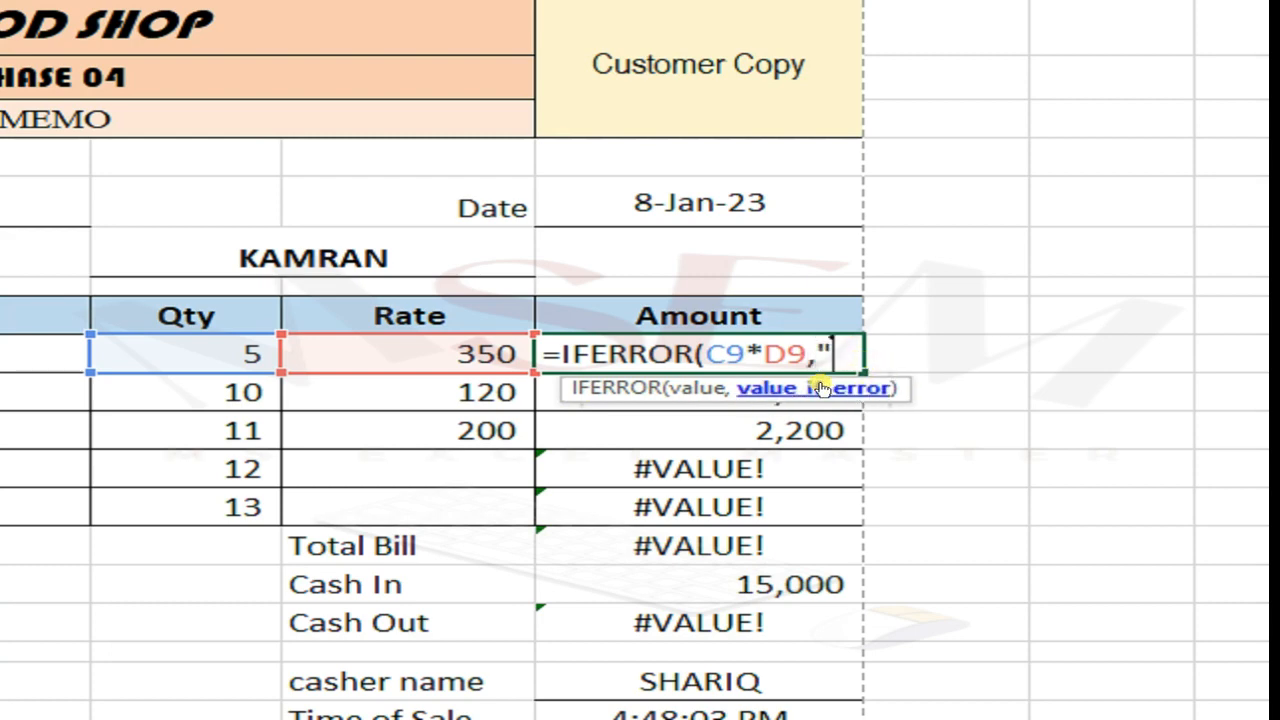
text(")
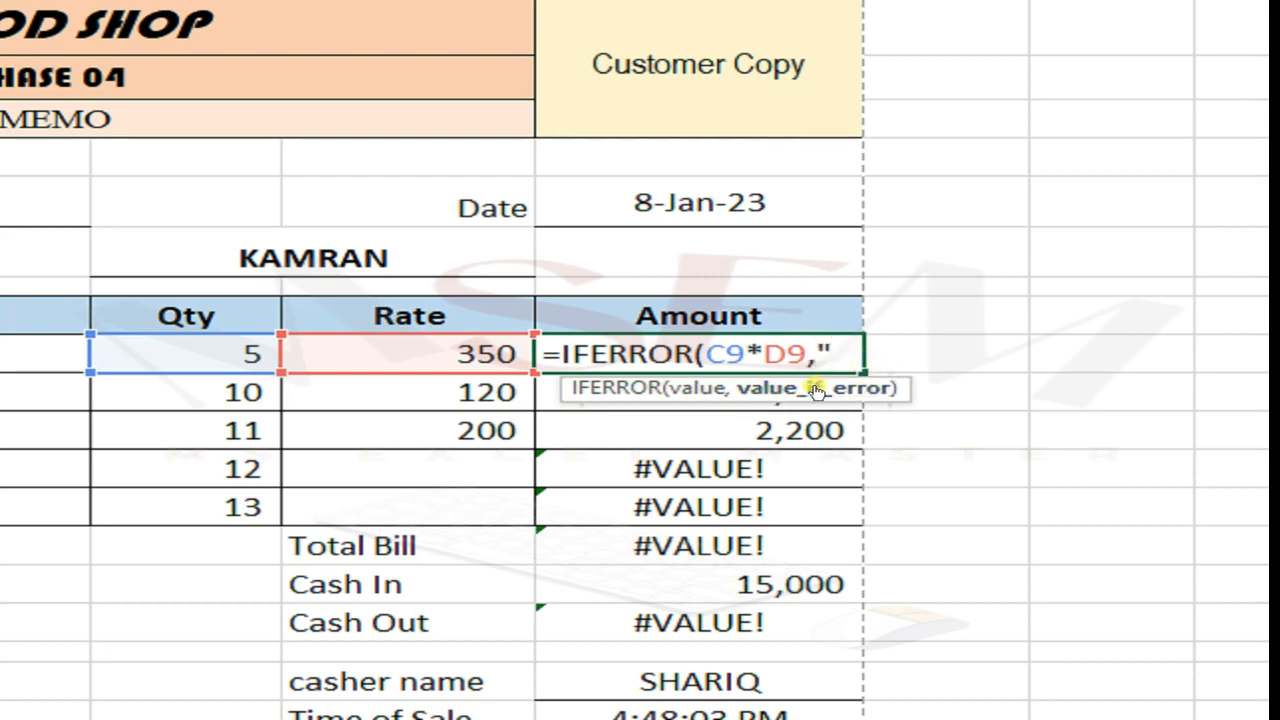
text( "))
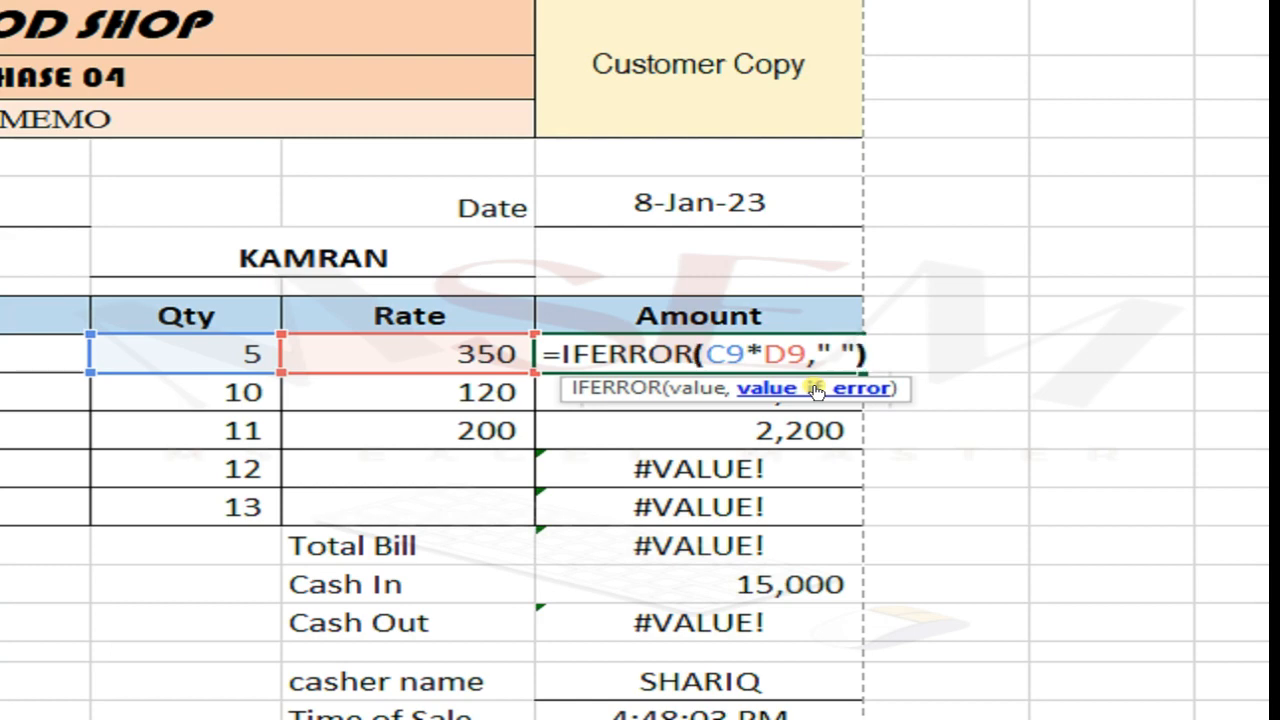
key(Return)
- Copy the IFERROR amount formula from E9 into the remaining Amount cells E10:E13
click(755, 356)
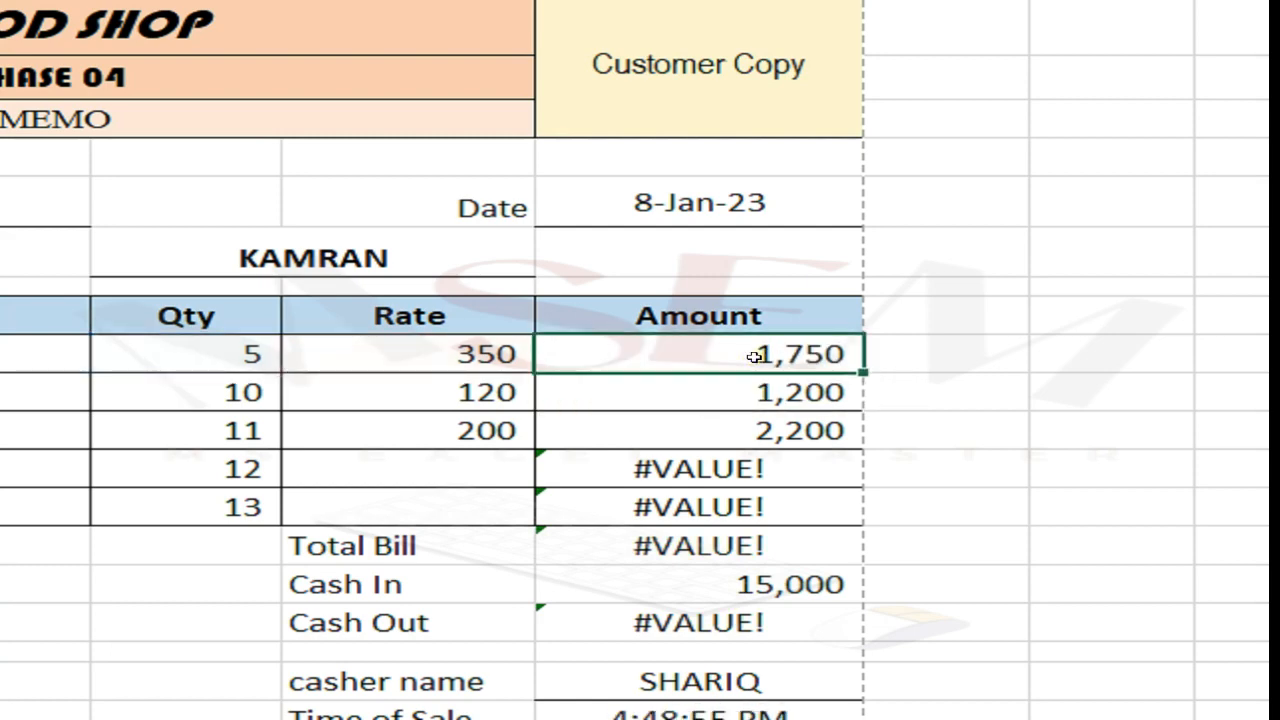
key(ctrl+c)
key(Down)
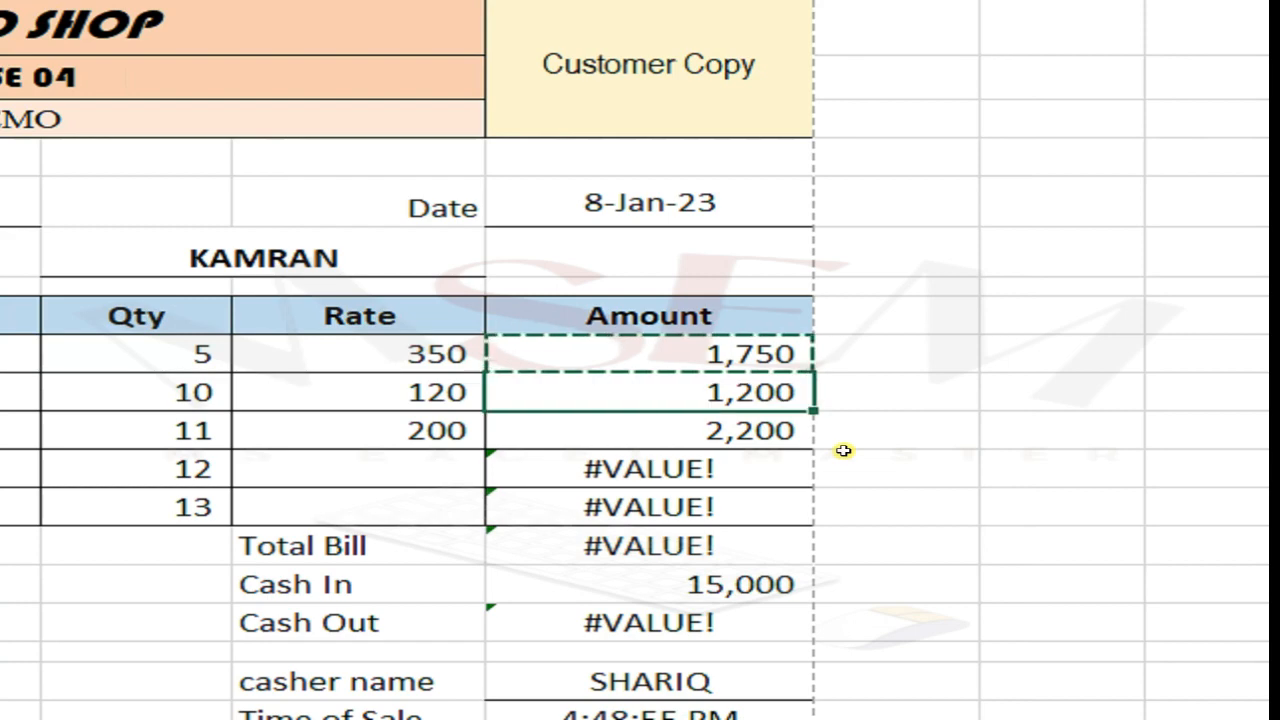
key(shift+Down)
key(shift+Down)
key(shift+Down)
right_click(750, 397)
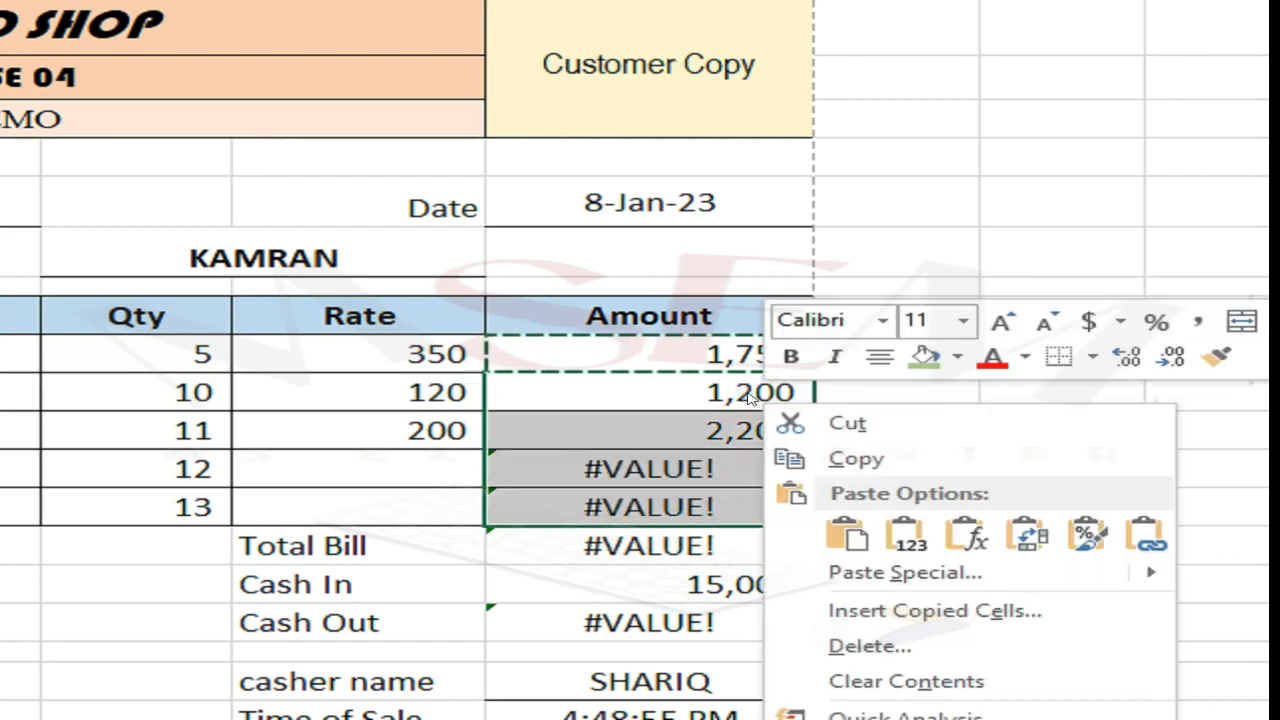
click(848, 533)
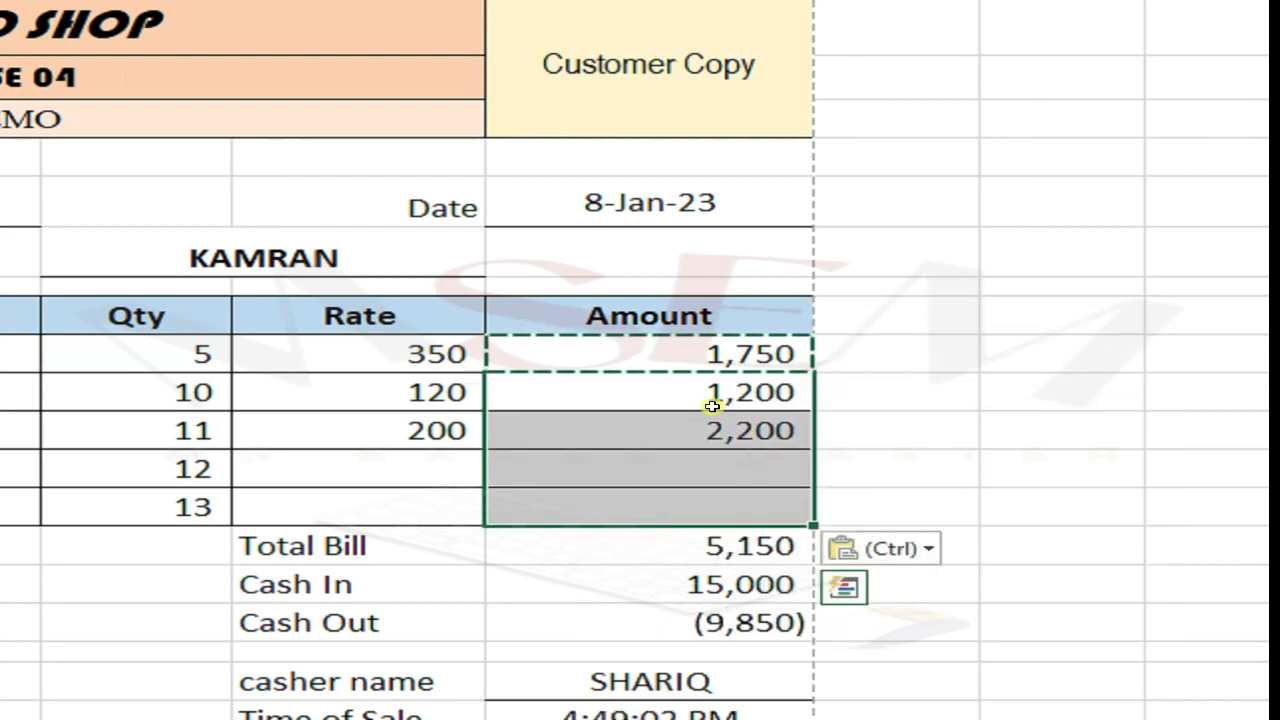
- Clear the quantities in C12 and C13 for the two rows without item codes
click(680, 484)
click(371, 437)
click(200, 458)
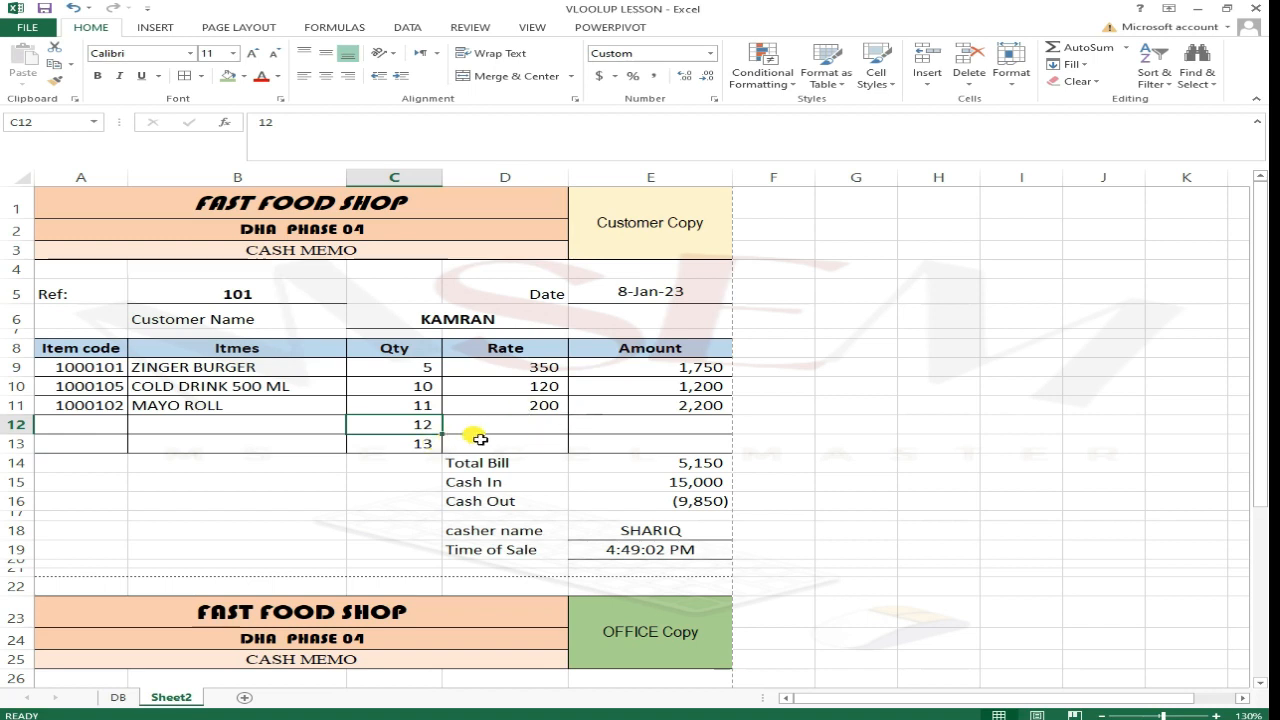
key(Down)
key(Delete)
key(Up)
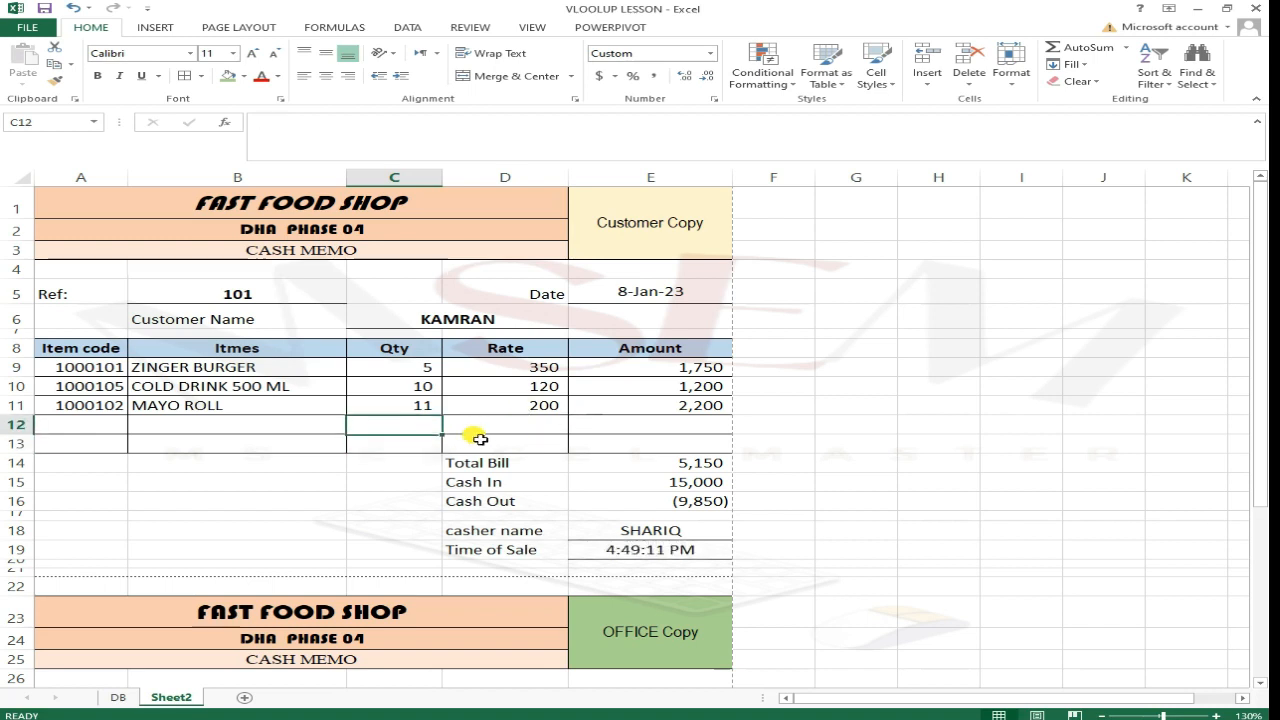
key(Left)
key(Left)
key(Right)
key(Right)
key(Left)
key(Up)
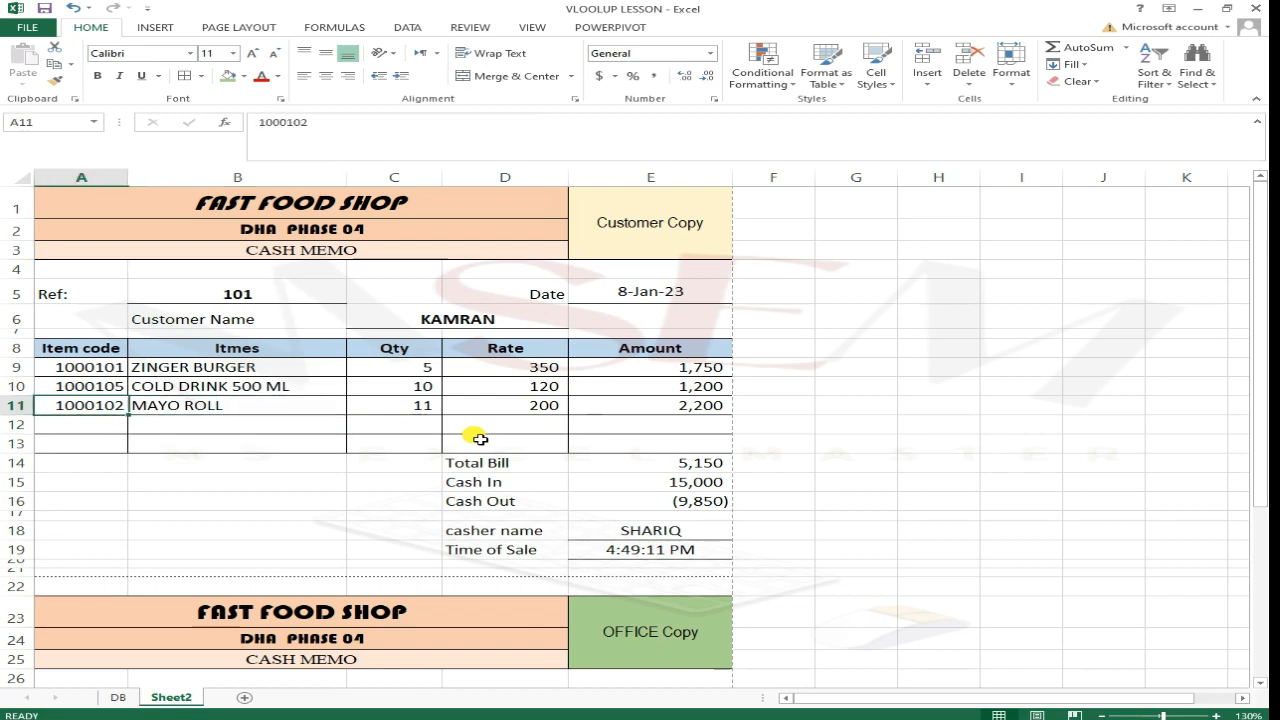
key(Down)
- Clear the item codes in A9:A11 to test the formulas with empty rows, and move to the quantity in C9
ctrl+scroll(480, 439, up, 2)
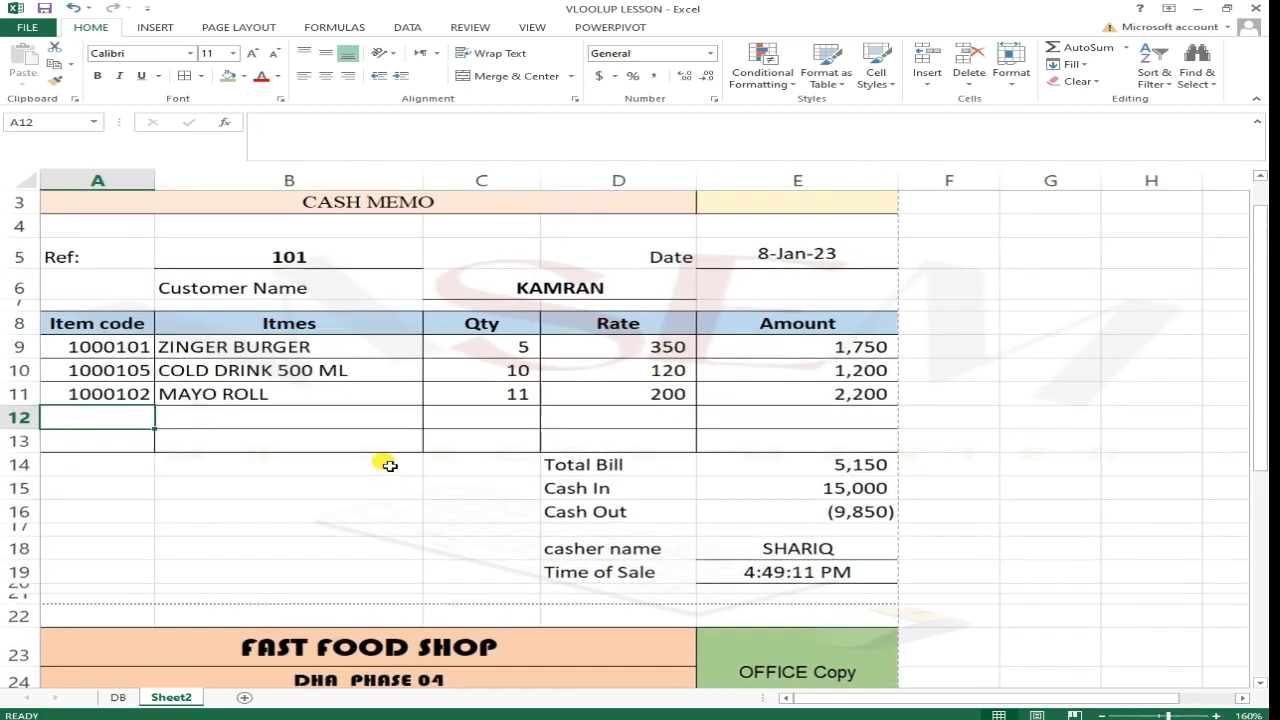
click(145, 347)
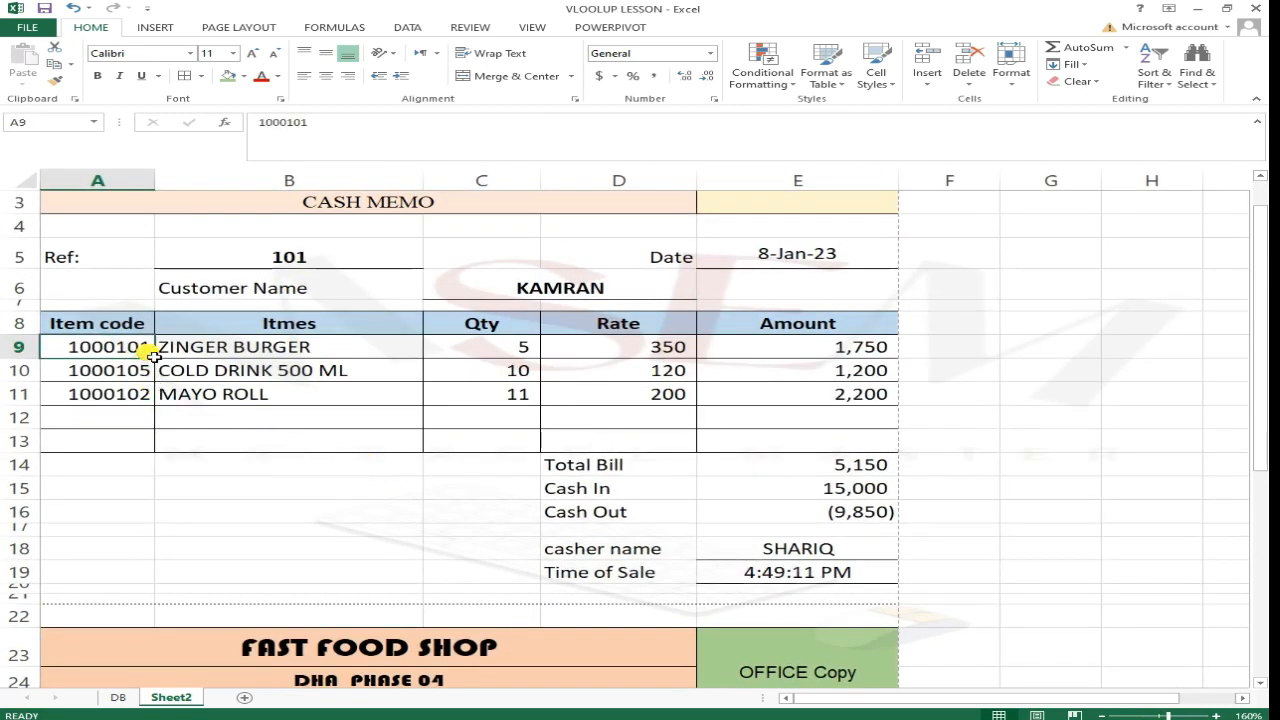
key(shift+Down)
key(shift+Down)
key(Delete)
key(Right)
key(Right)
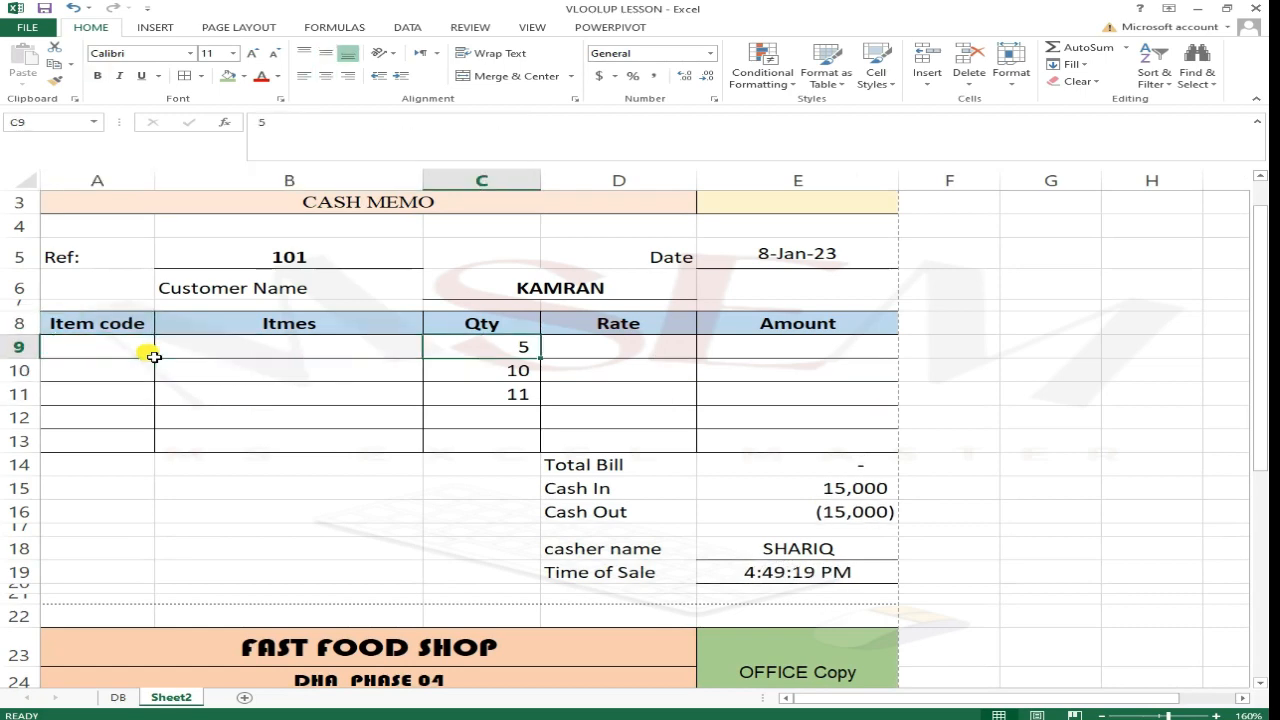
- Clear the quantities in C9:C11 so the memo's item rows are empty
key(shift+Down)
key(shift+Down)
key(shift+Down)
key(Up)
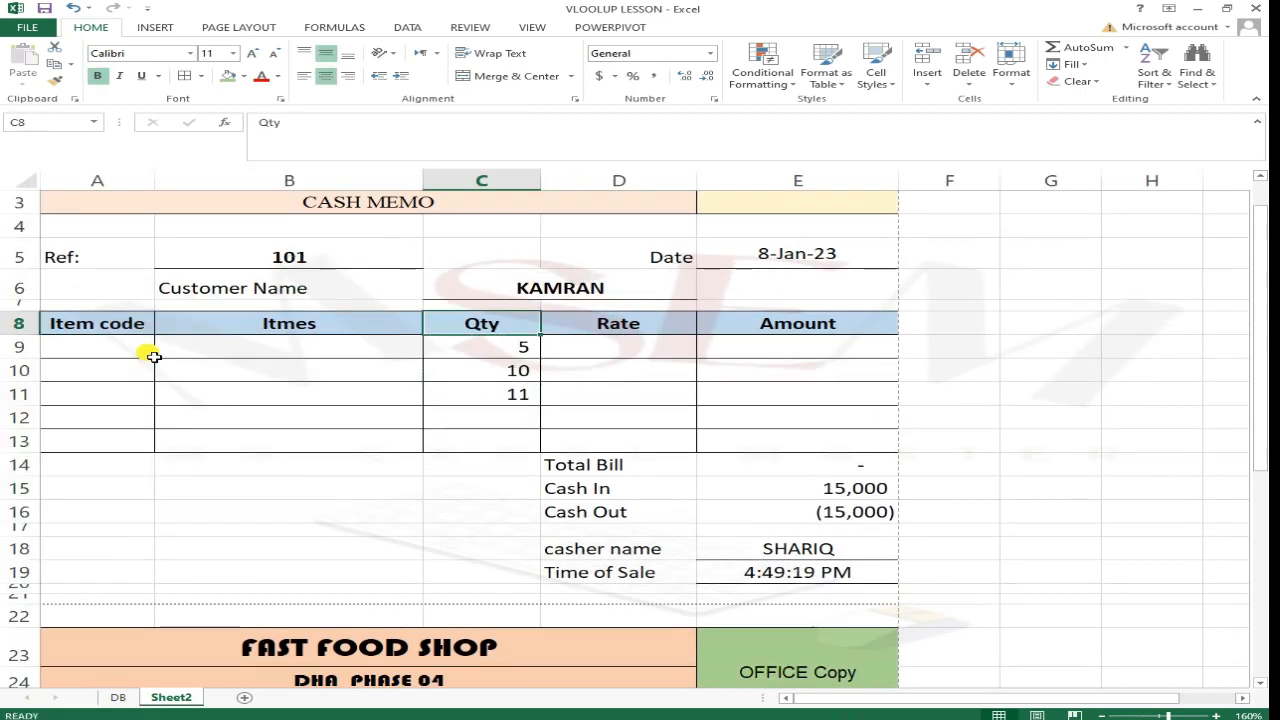
key(Down)
key(shift+Down)
key(shift+Down)
key(Delete)
- Enter item codes 1000101 in A9 and 1000103 in A10 to test the lookups
key(Up)
key(Left)
key(Left)
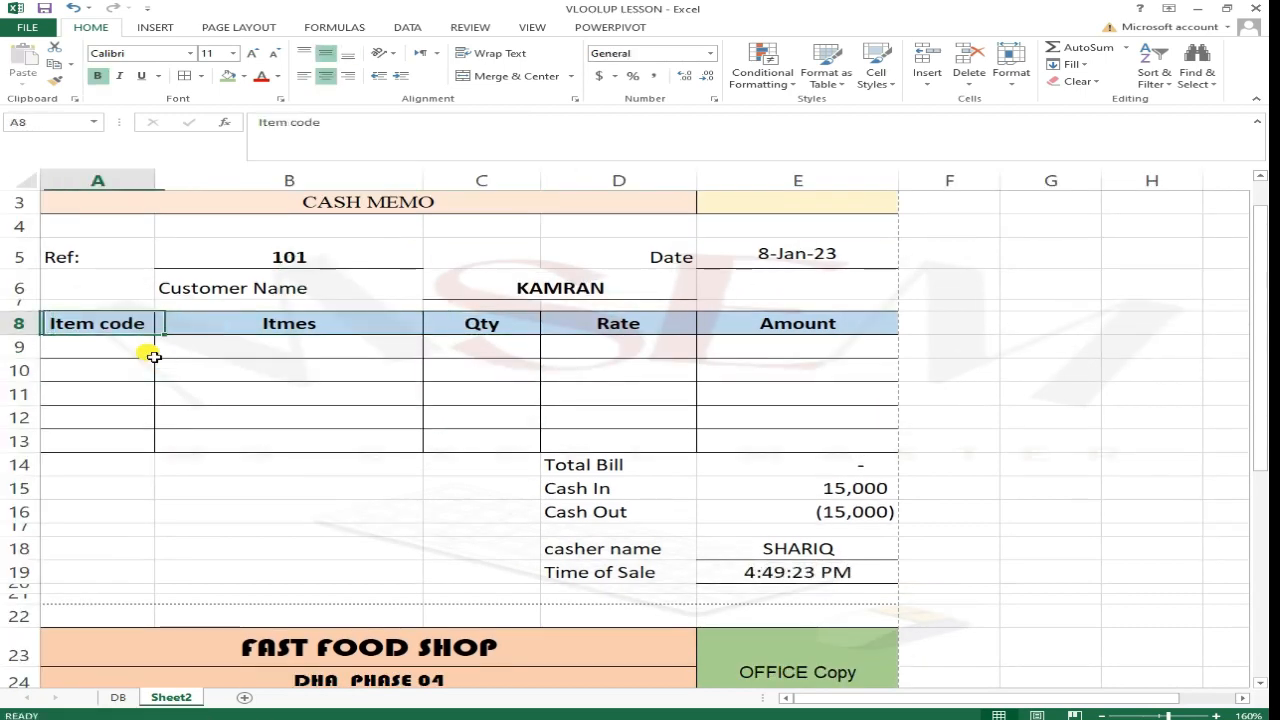
key(Down)
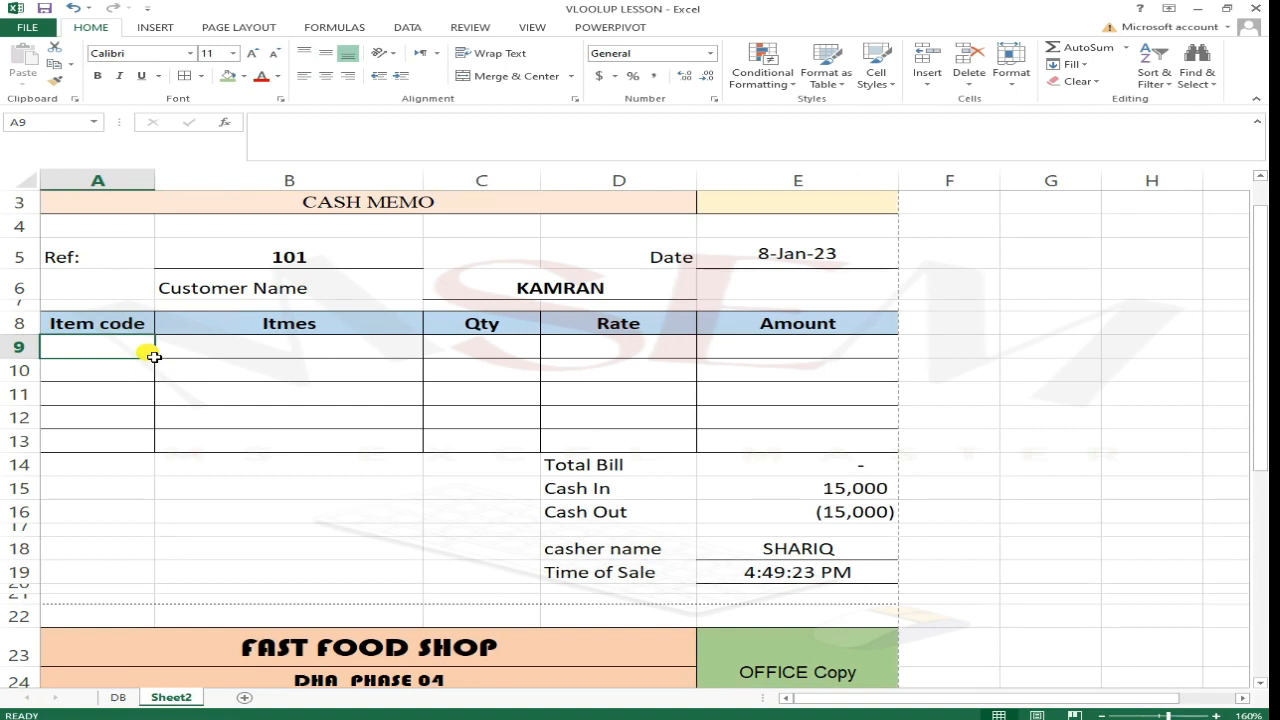
text(1000)
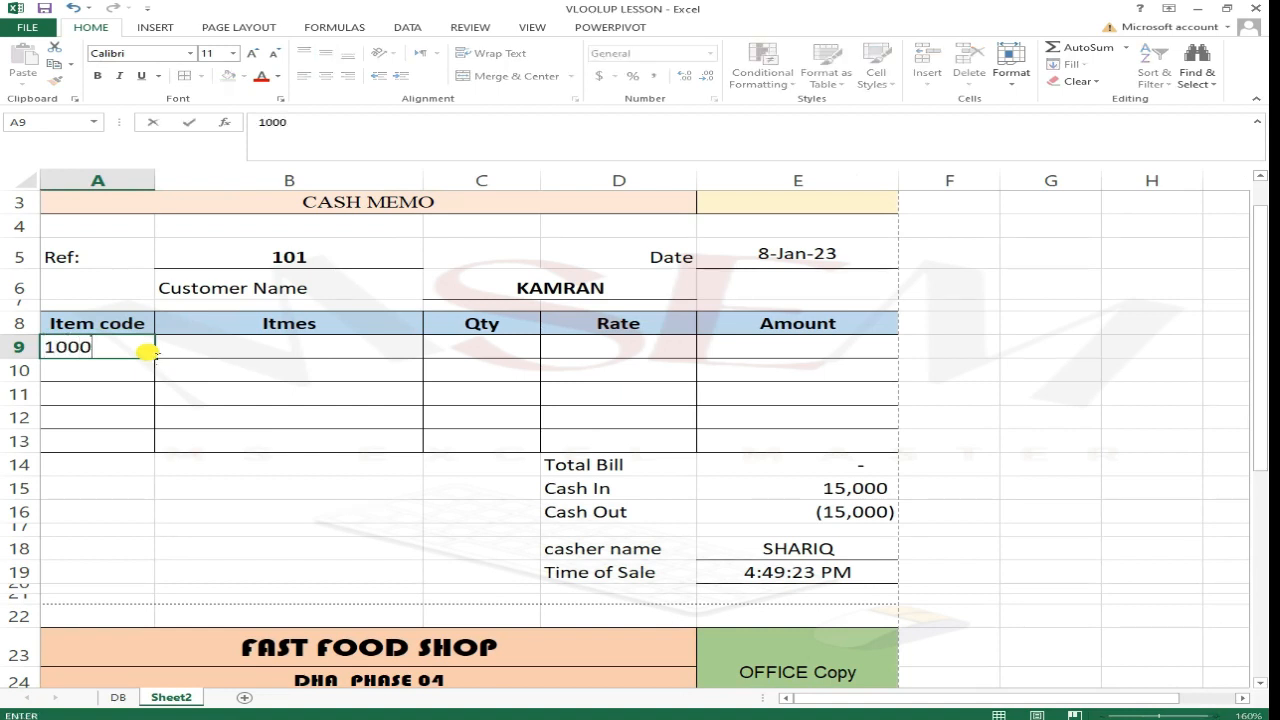
text(10)
key(Return)
key(Right)
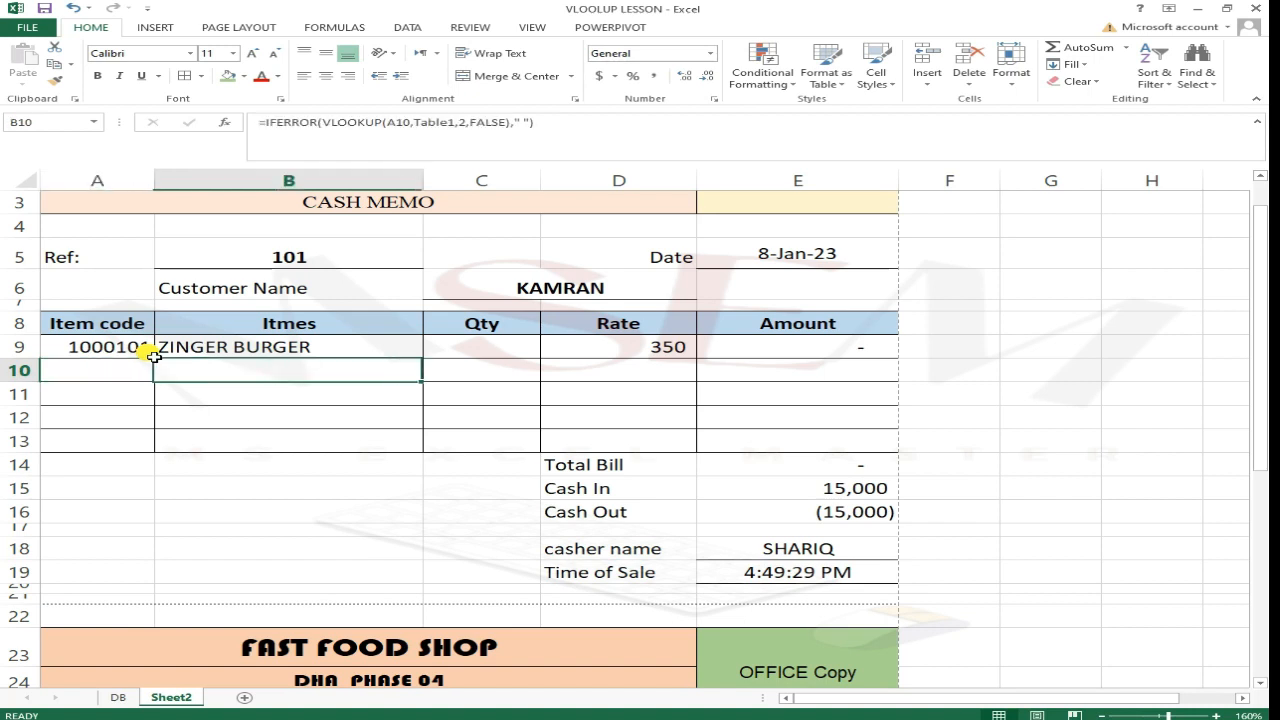
key(Left)
text(10)
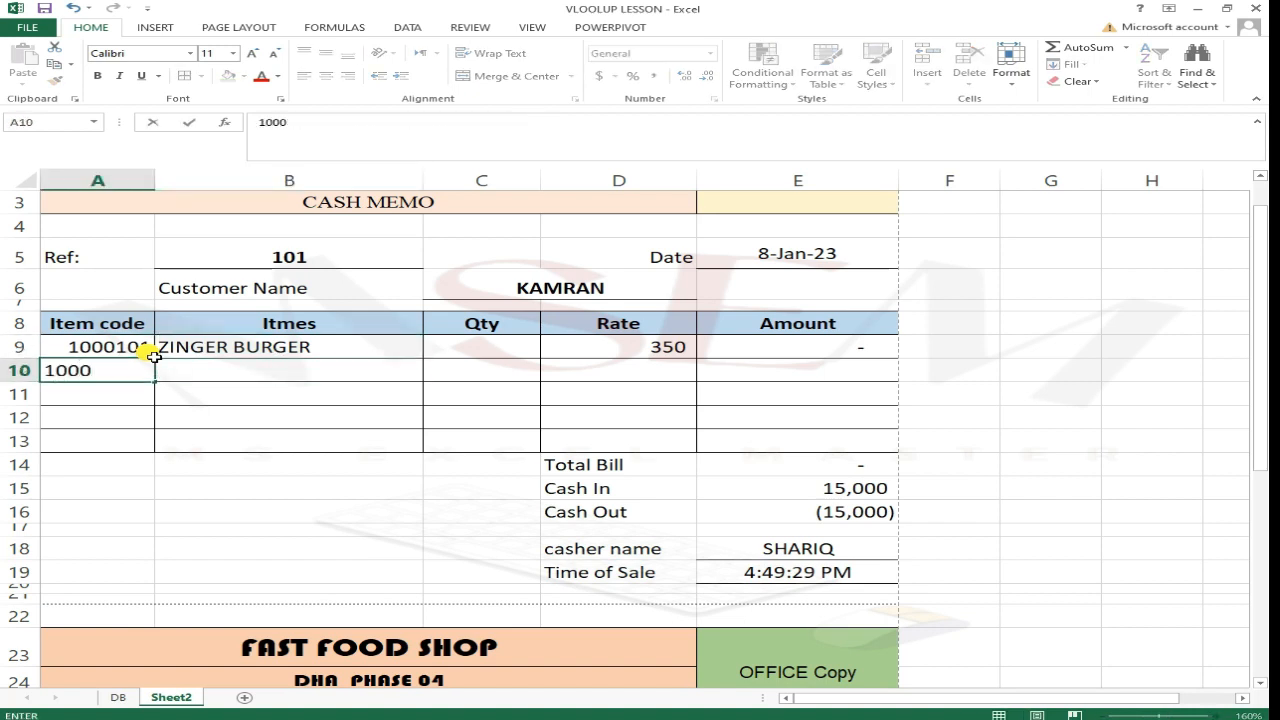
text(00103)
key(Tab)
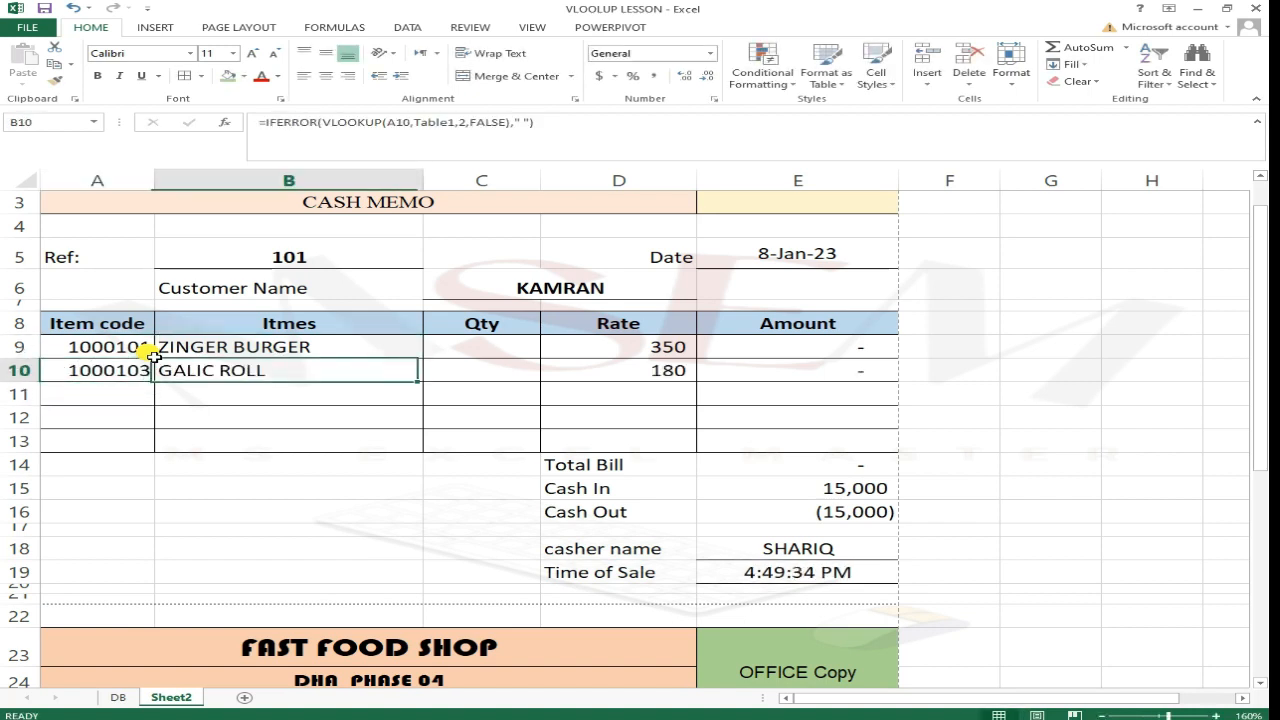
- Enter a quantity of 5 for both items in C9 and C10
key(Tab)
key(Up)
text(5)
key(Return)
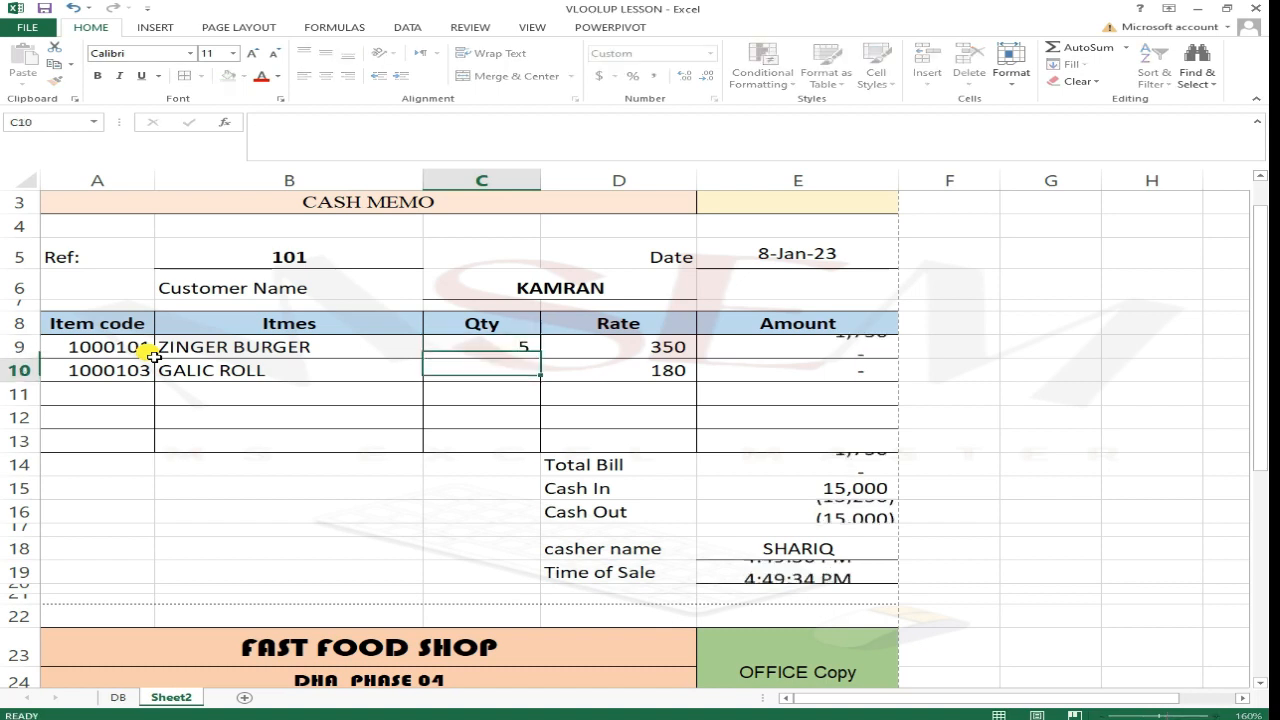
text(5)
key(Return)
- Check the Amount column results row by row and inspect the Total Bill formula below them
key(Up)
key(Right)
key(Right)
key(Up)
key(Down)
key(Down)
key(Down)
key(Down)
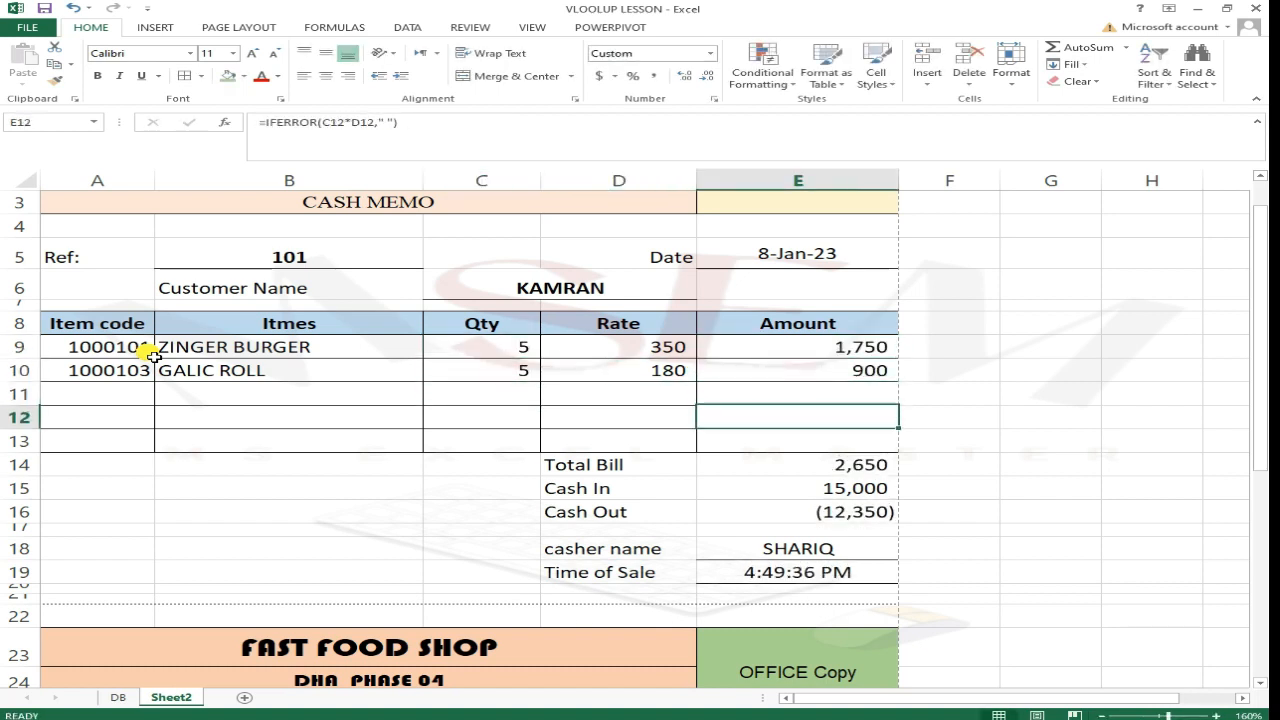
key(Down)
key(F2)
key(Return)
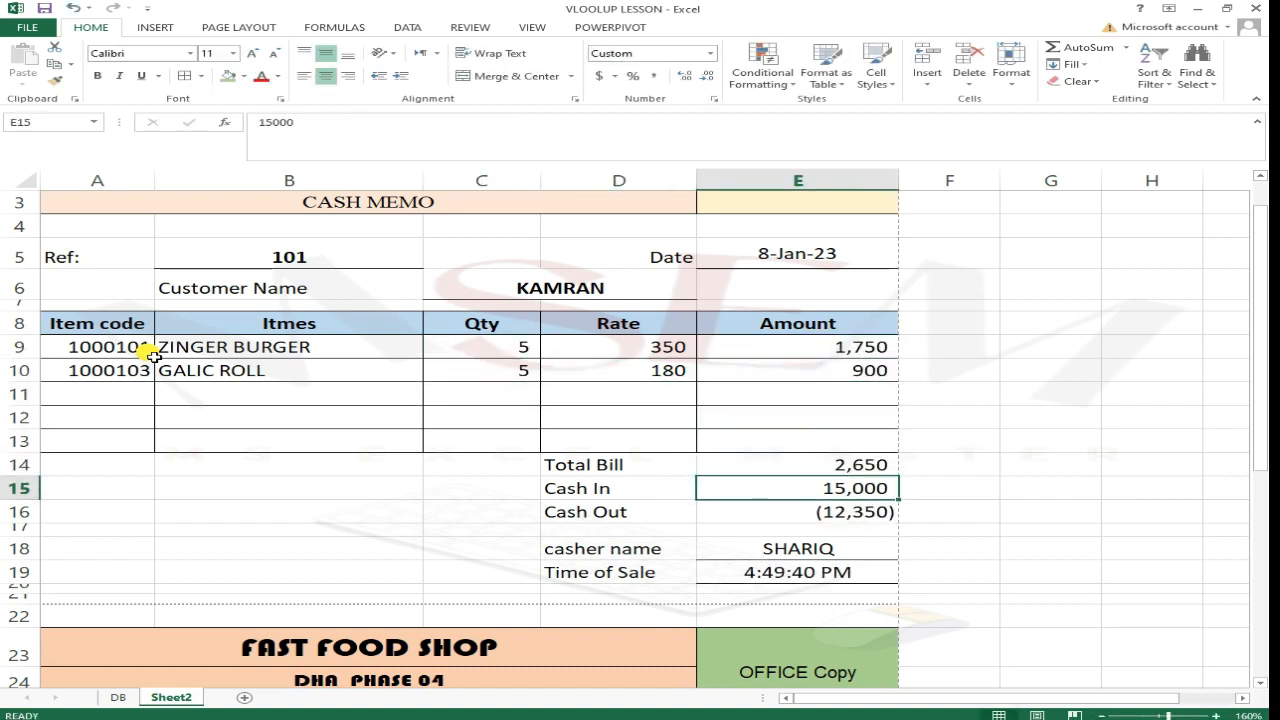
- Set the Cash In amount in E15 to 3,000
key(Left)
key(Right)
key(Up)
key(Down)
text(3,000)
key(Return)
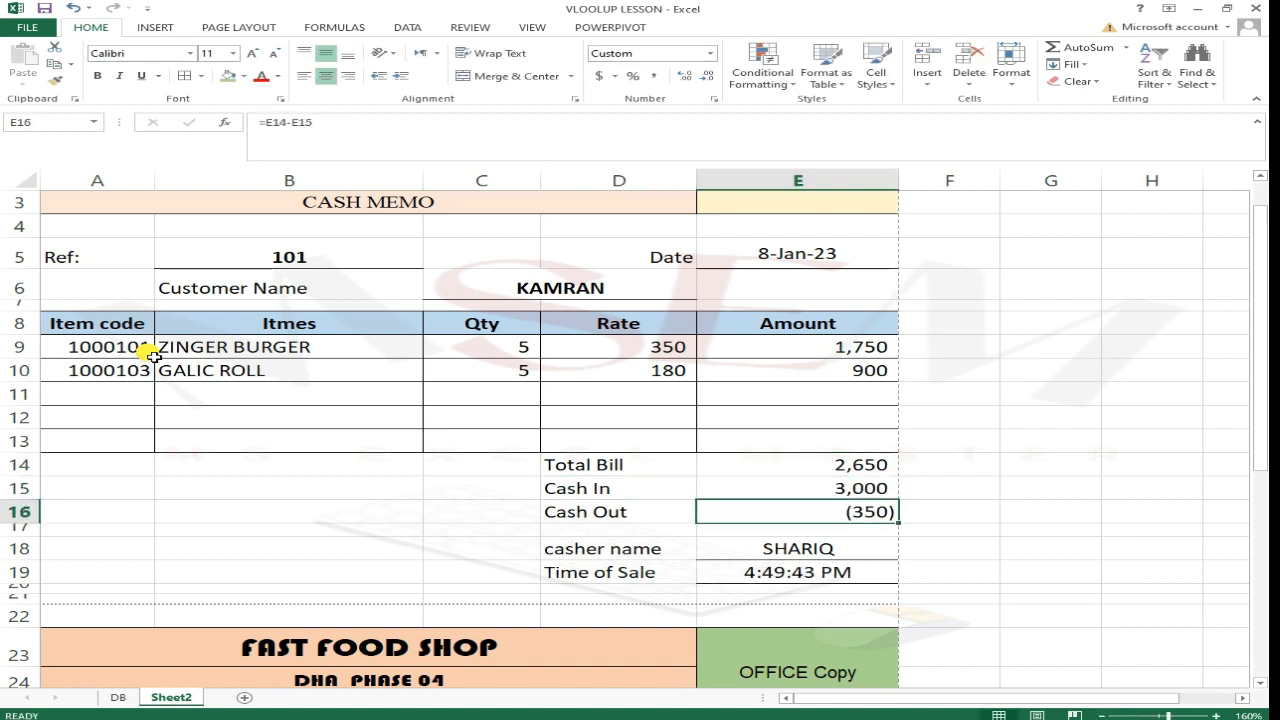
- Inspect the Cash Out formula in E16 and the Time of Sale formula in E19
key(F2)
key(Return)
key(Down)
key(Down)
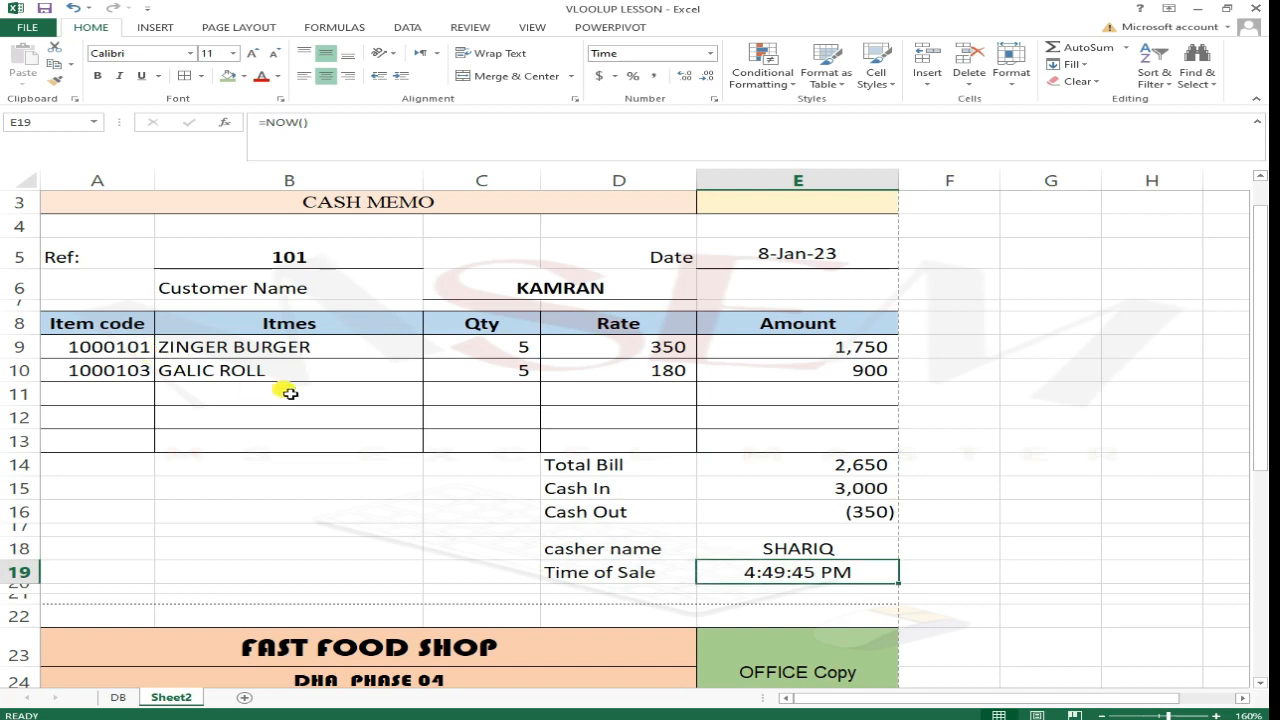
scroll(289, 393, down, 2)
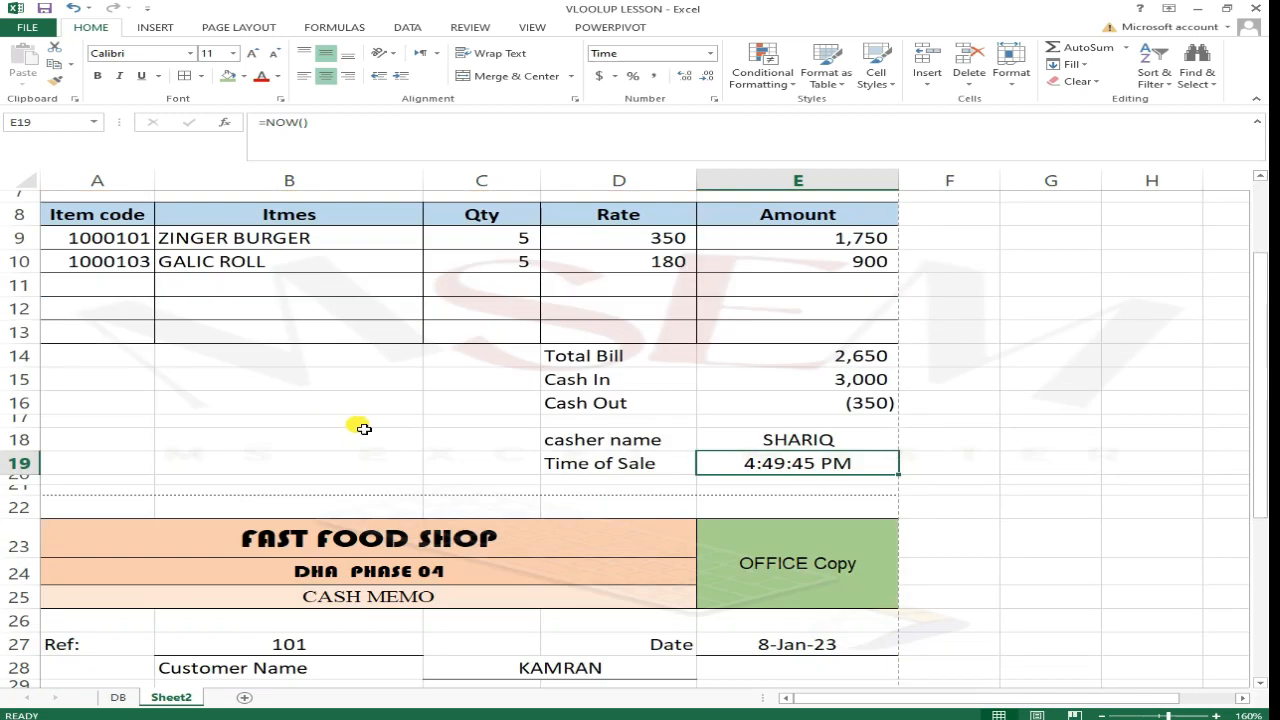
double_click(866, 466)
key(Escape)
key(Up)
key(Up)
key(Up)
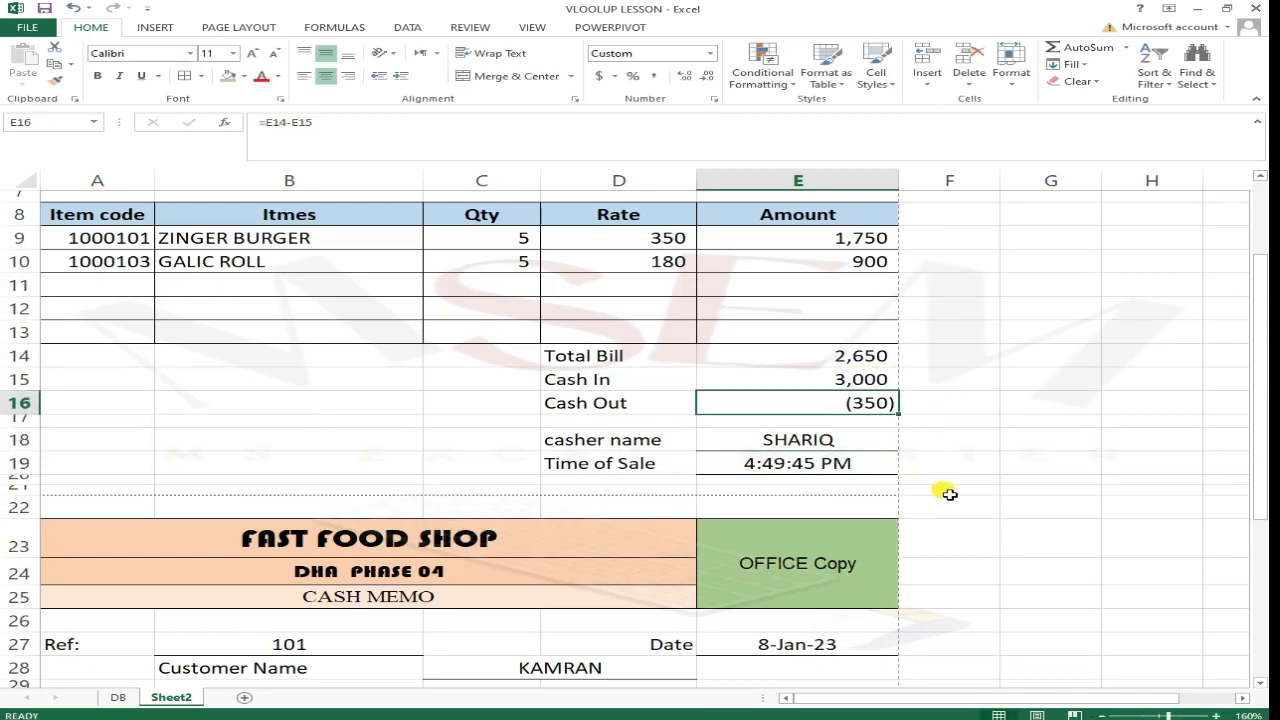
- Review the Total Bill, Cash In and Cash Out cells, then the cashier name and Time of Sale cells
key(Up)
key(Down)
key(Up)
key(Up)
key(Down)
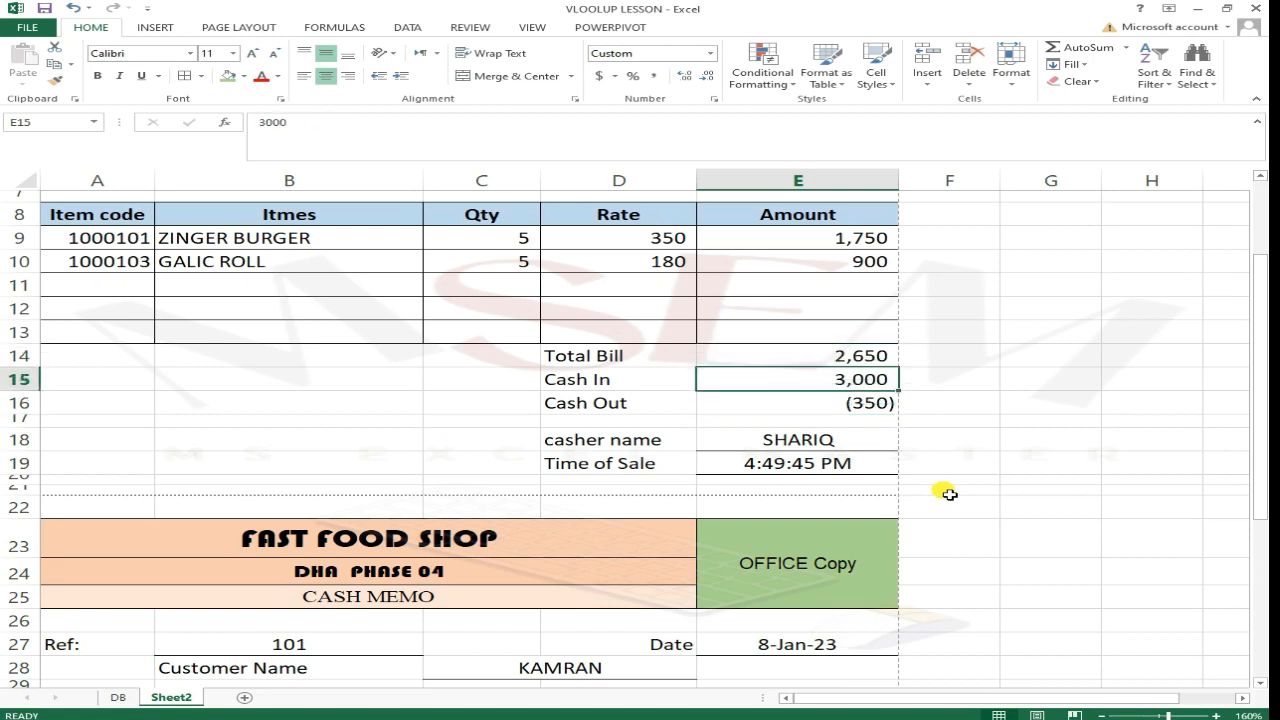
click(815, 442)
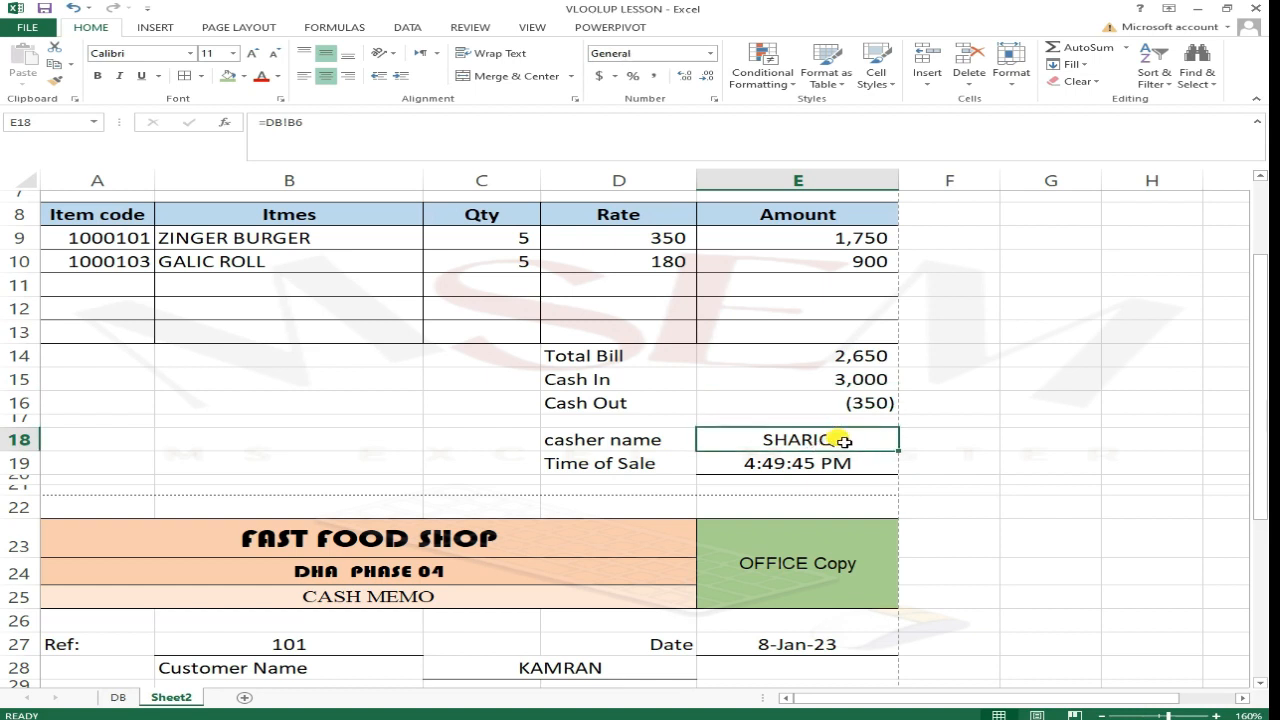
click(866, 378)
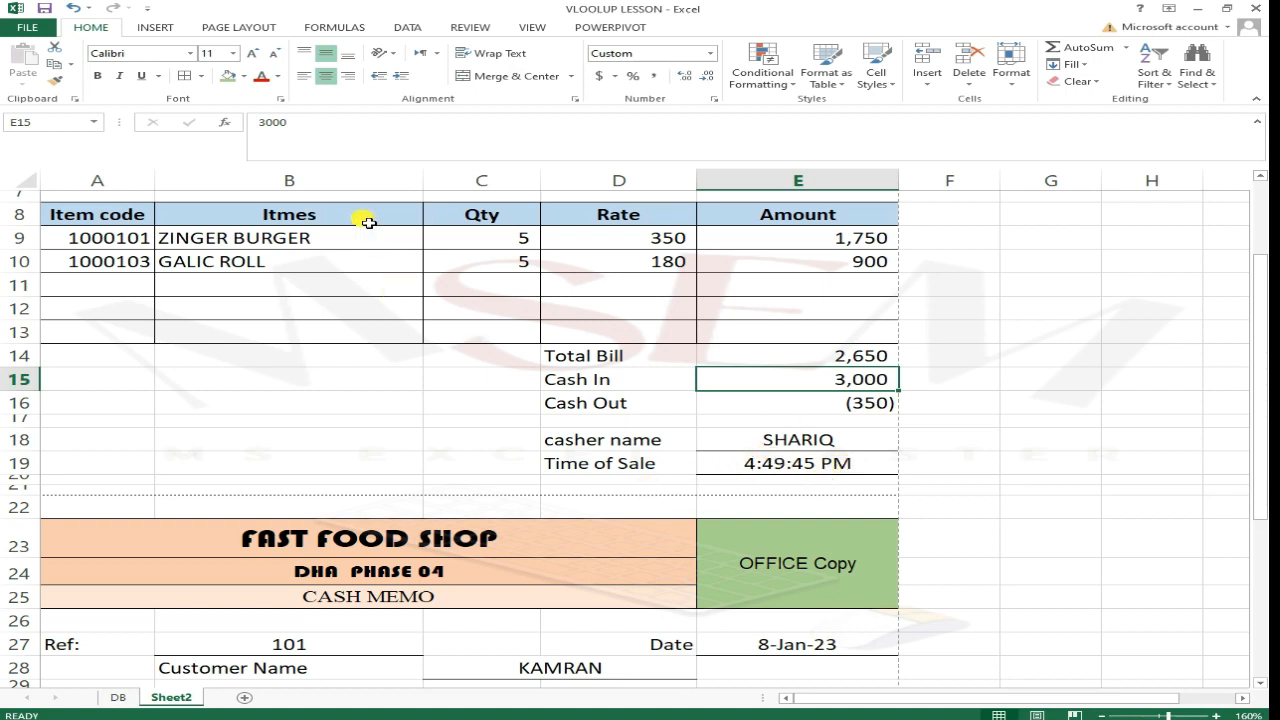
click(843, 460)
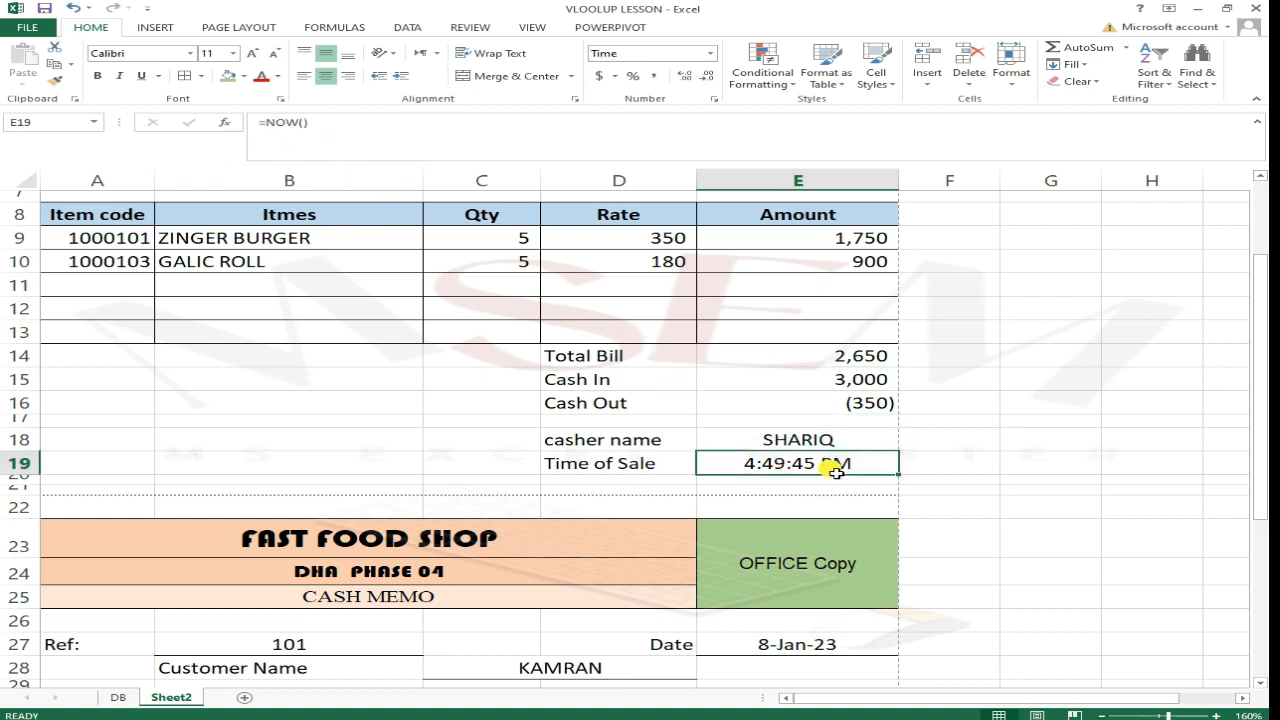
- Set the Cash In amount in E15 to 5000
click(884, 388)
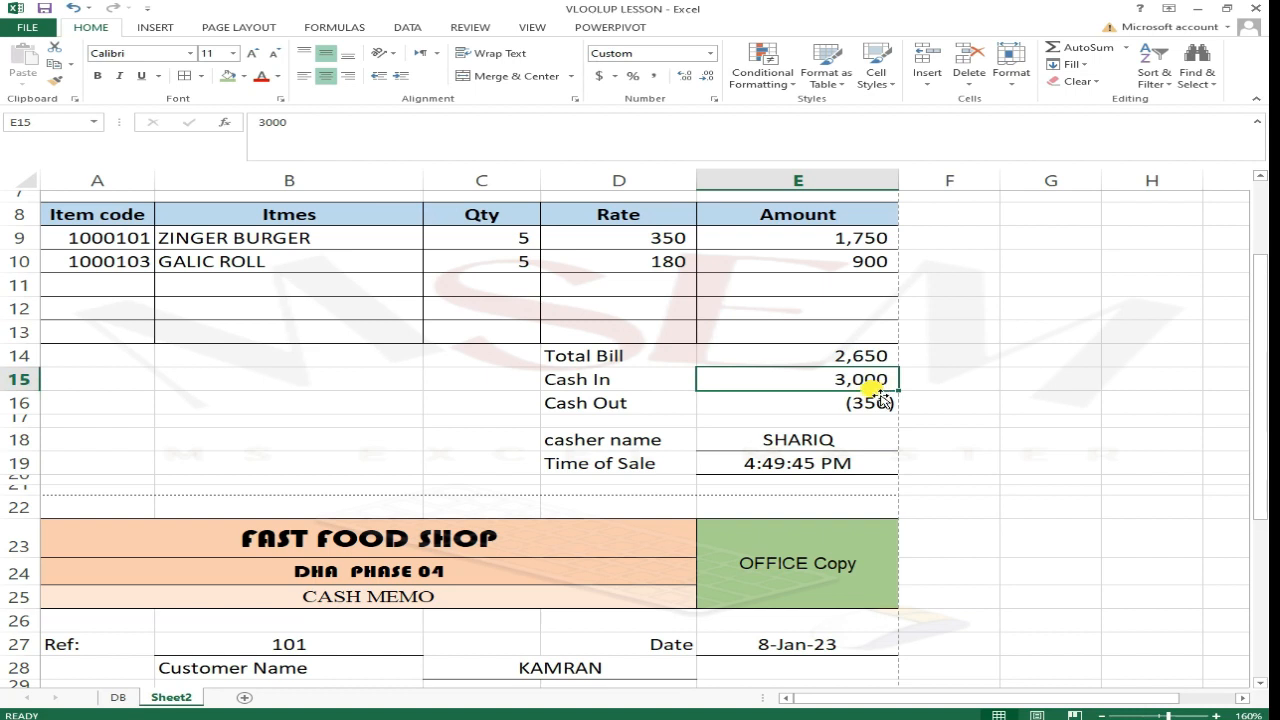
text(5000)
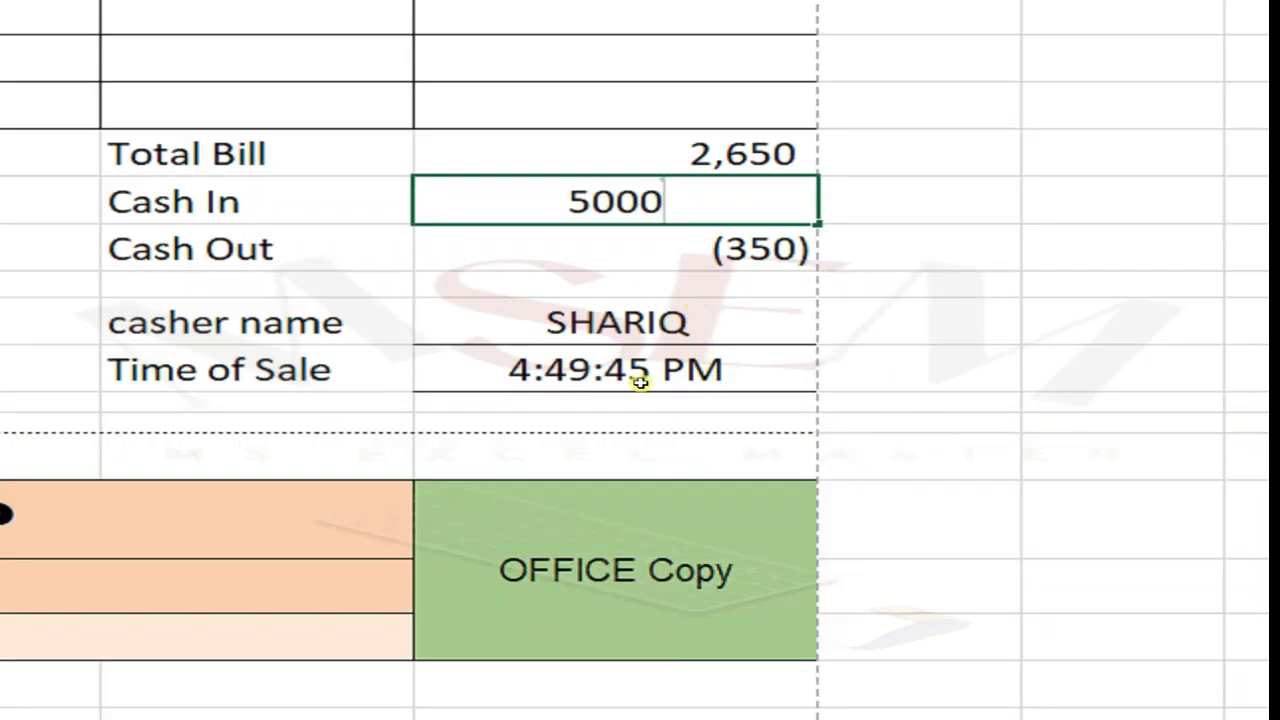
key(Return)
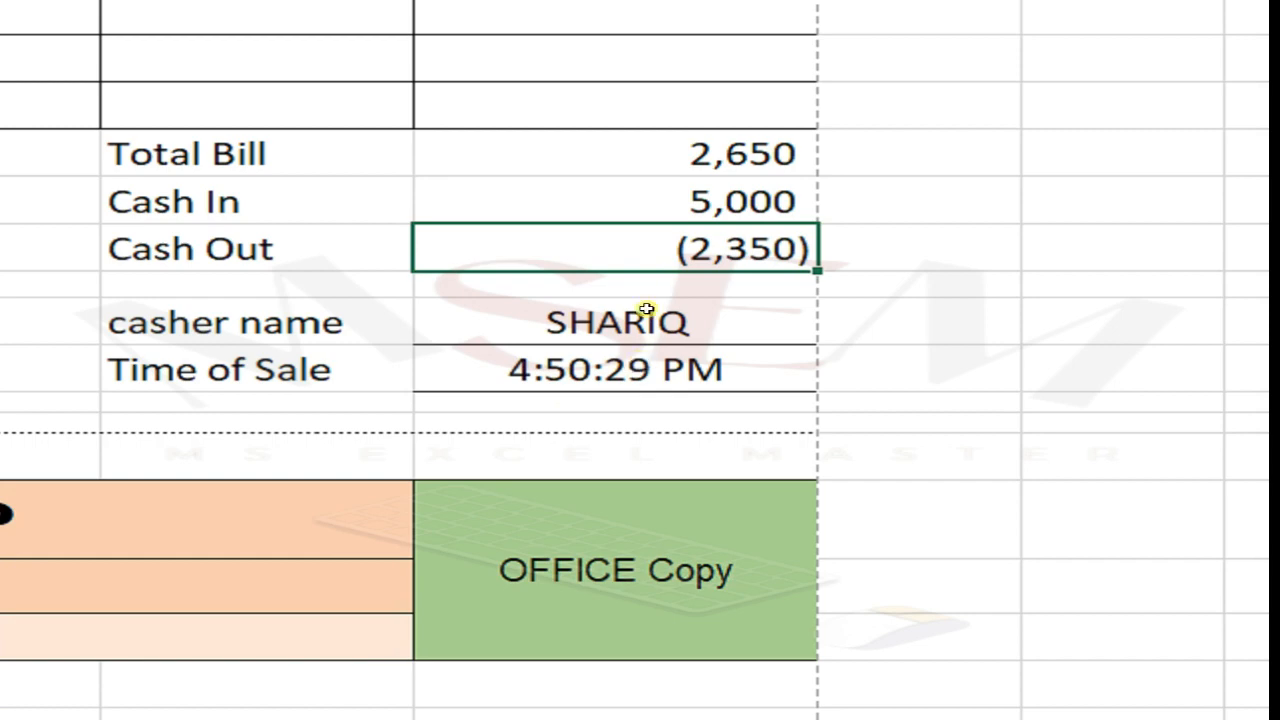
- Reconfirm the unchanged Cash In entry several times to refresh the Time of Sale
click(746, 203)
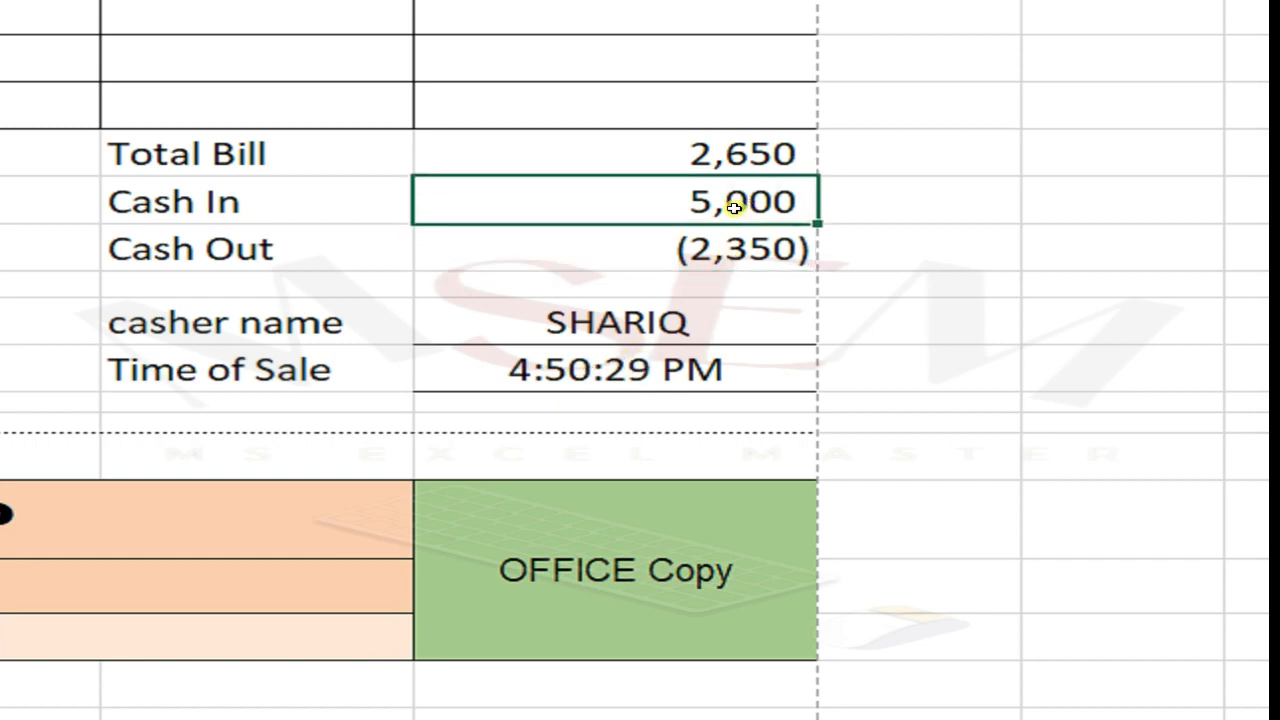
key(Down)
click(732, 211)
double_click(732, 211)
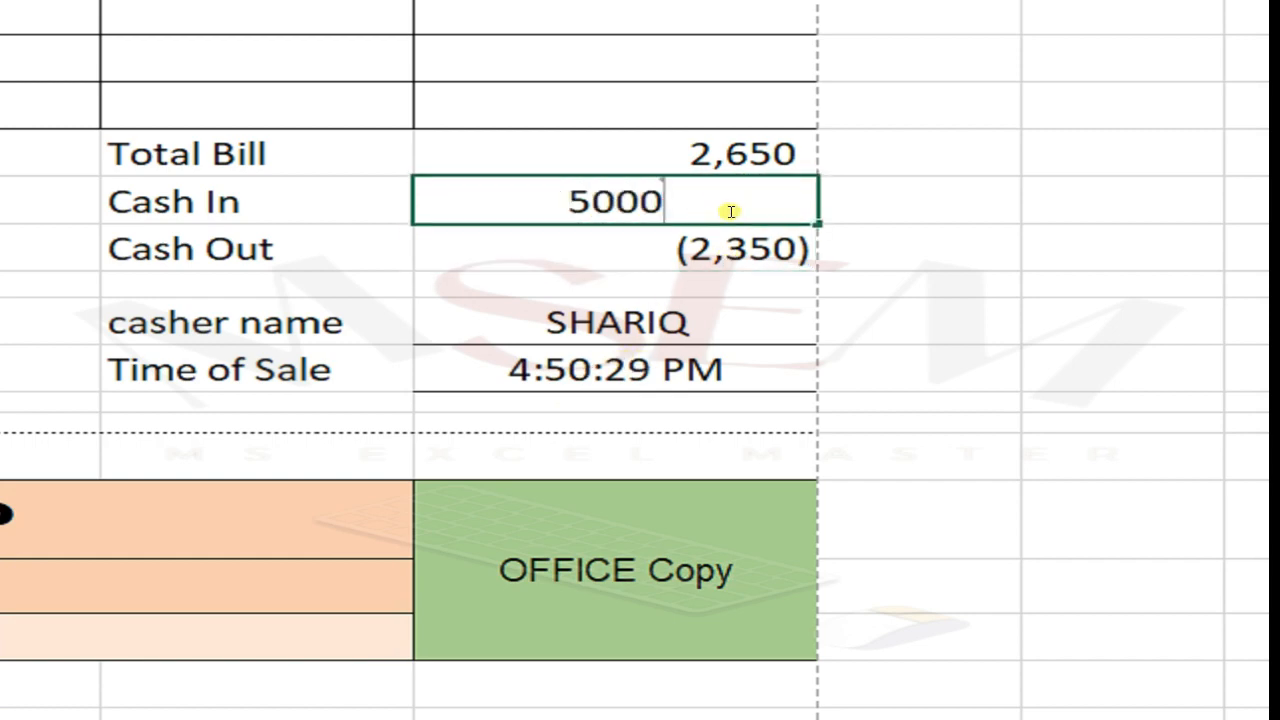
key(Escape)
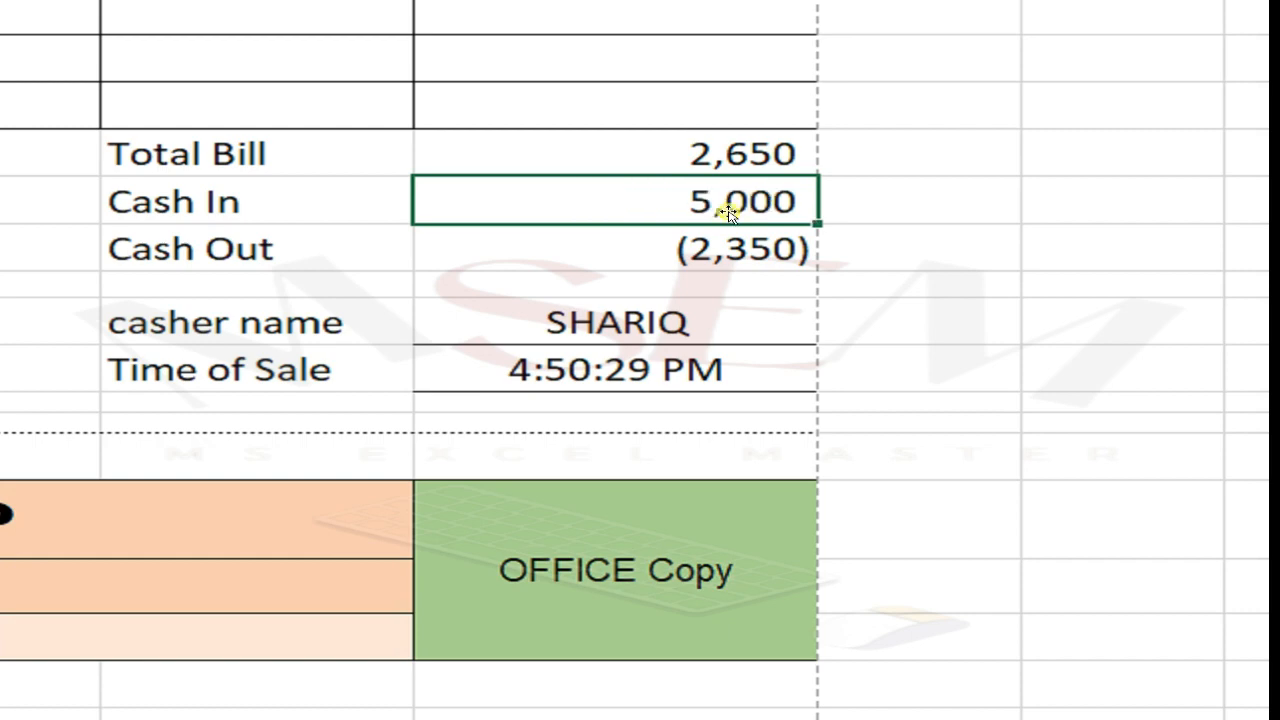
double_click(730, 211)
key(Return)
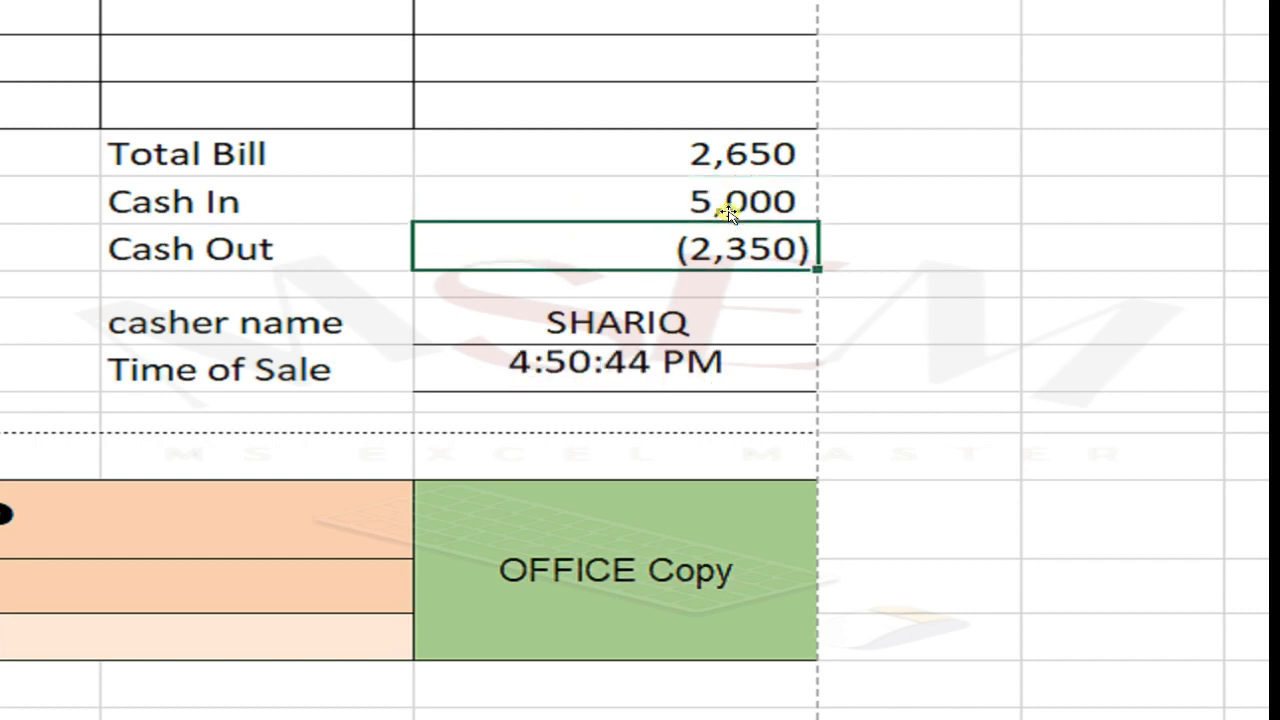
double_click(730, 211)
key(Escape)
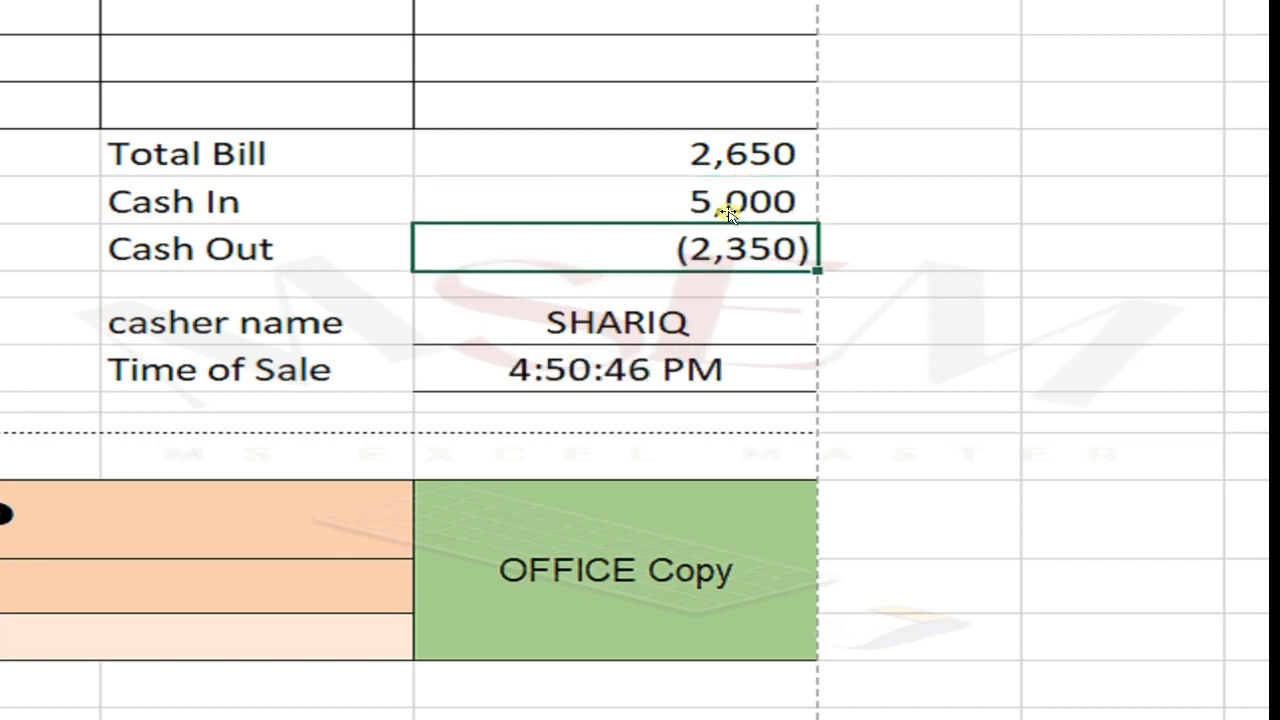
key(Up)
key(F2)
key(Return)
key(Up)
key(Return)
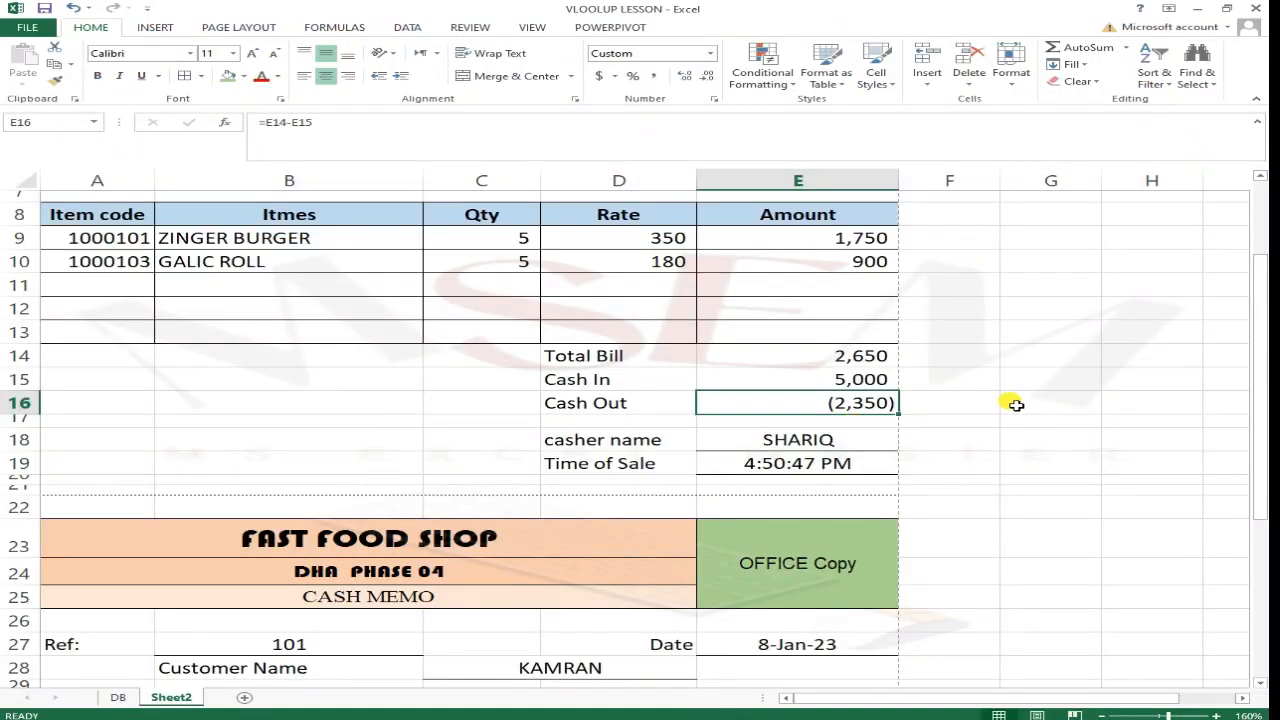
- Check the date formula in E5 and the Ref number in B5, and compare them with the office copy
scroll(780, 480, up, 3)
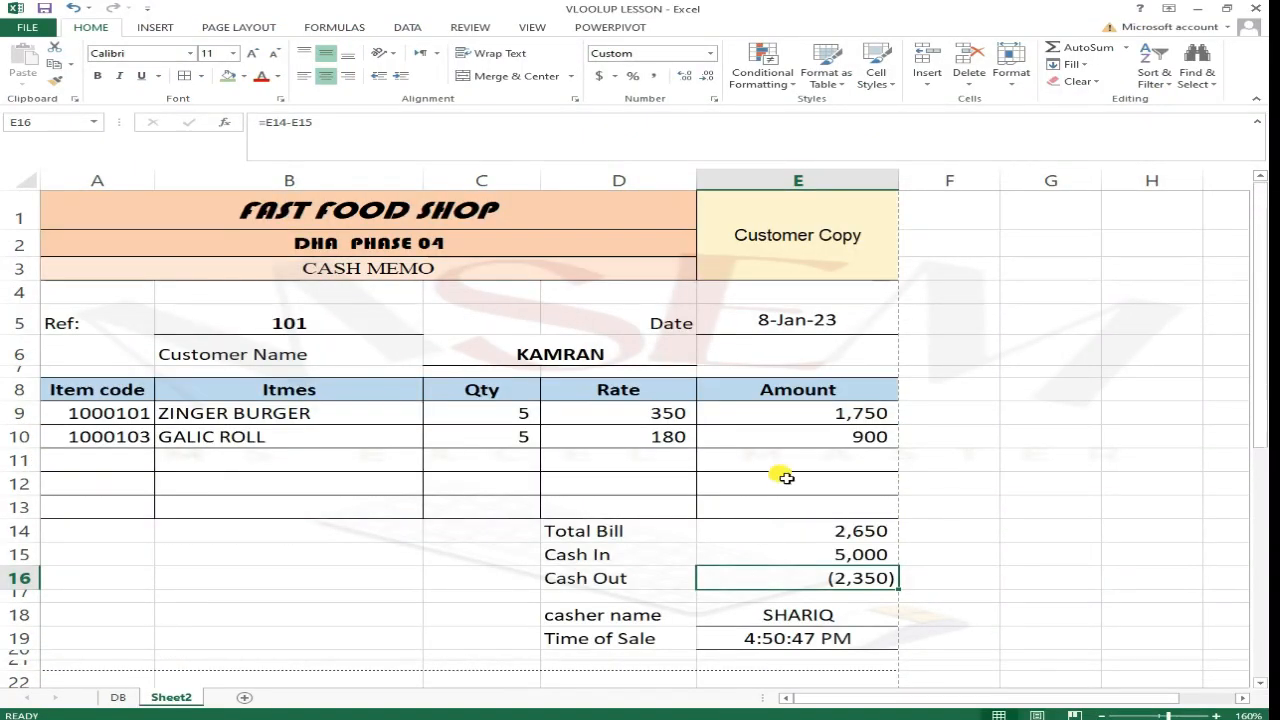
click(719, 323)
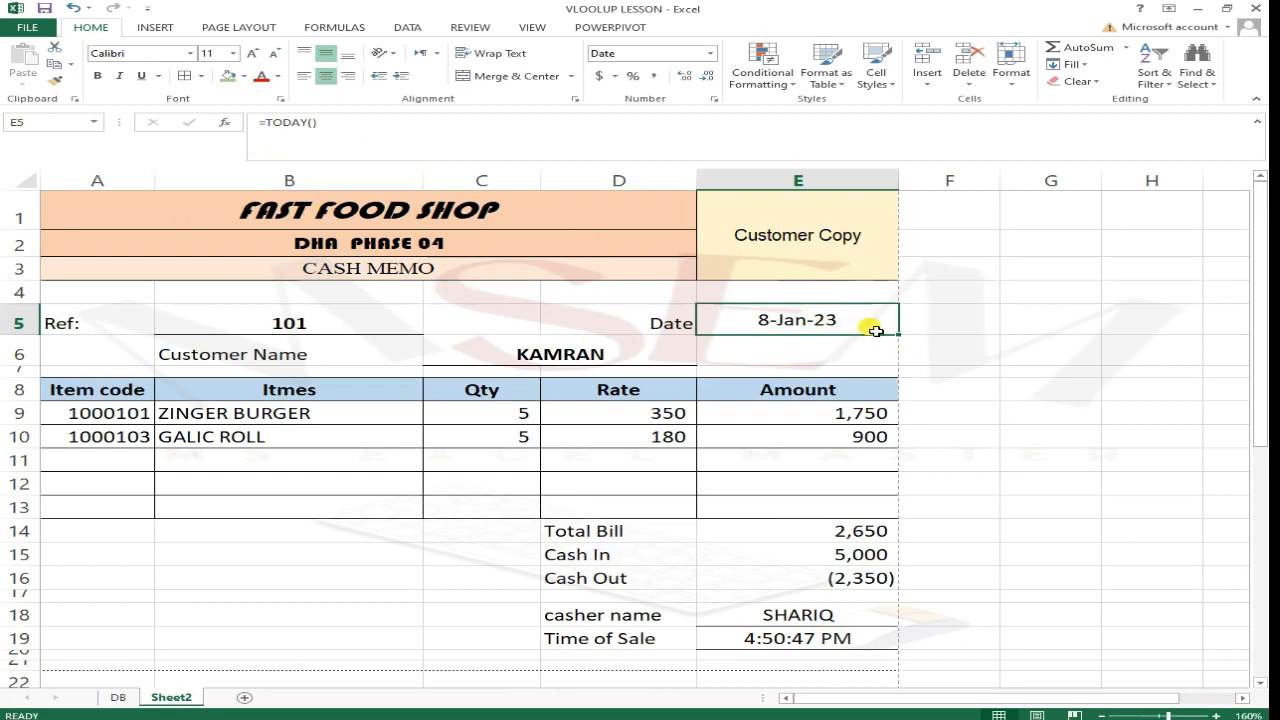
scroll(320, 490, down, 3)
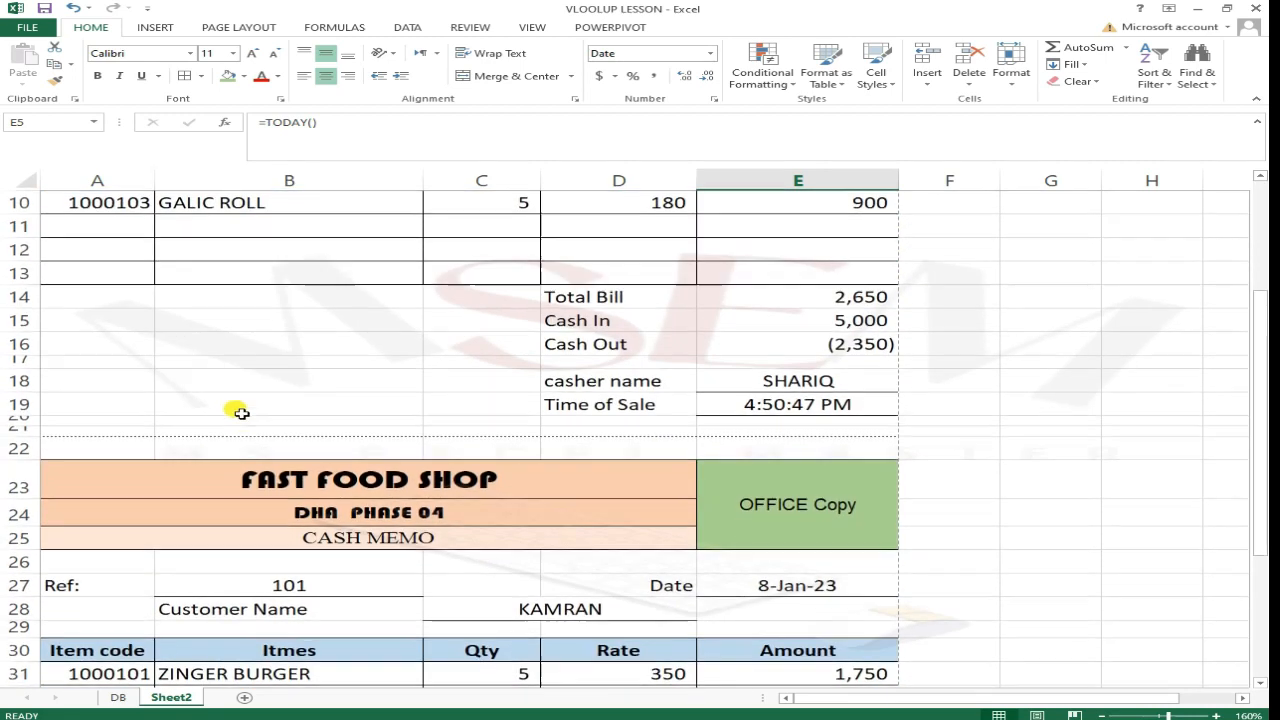
scroll(240, 408, up, 3)
click(337, 326)
scroll(337, 326, down, 2)
scroll(364, 467, down, 7)
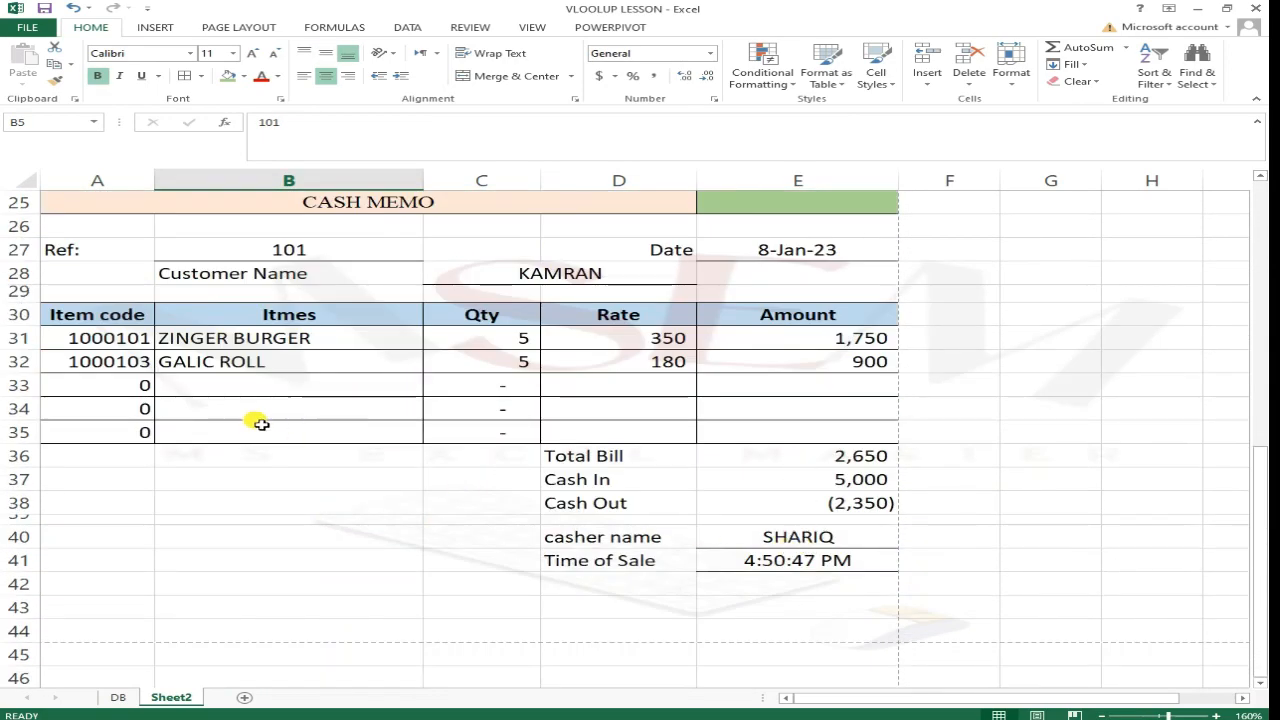
- Try the comma style with fewer decimals on the office copy's item codes in A31:A35
scroll(176, 484, up, 1)
click(110, 475)
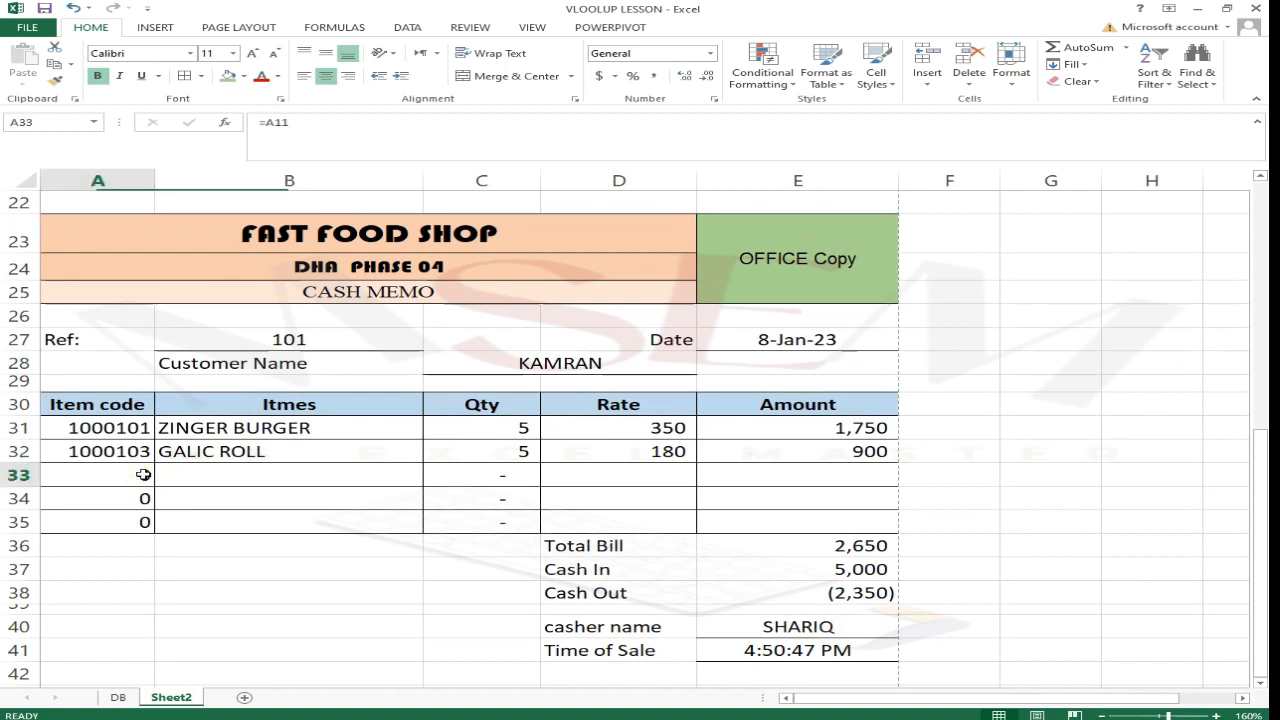
drag(91, 477, 118, 522)
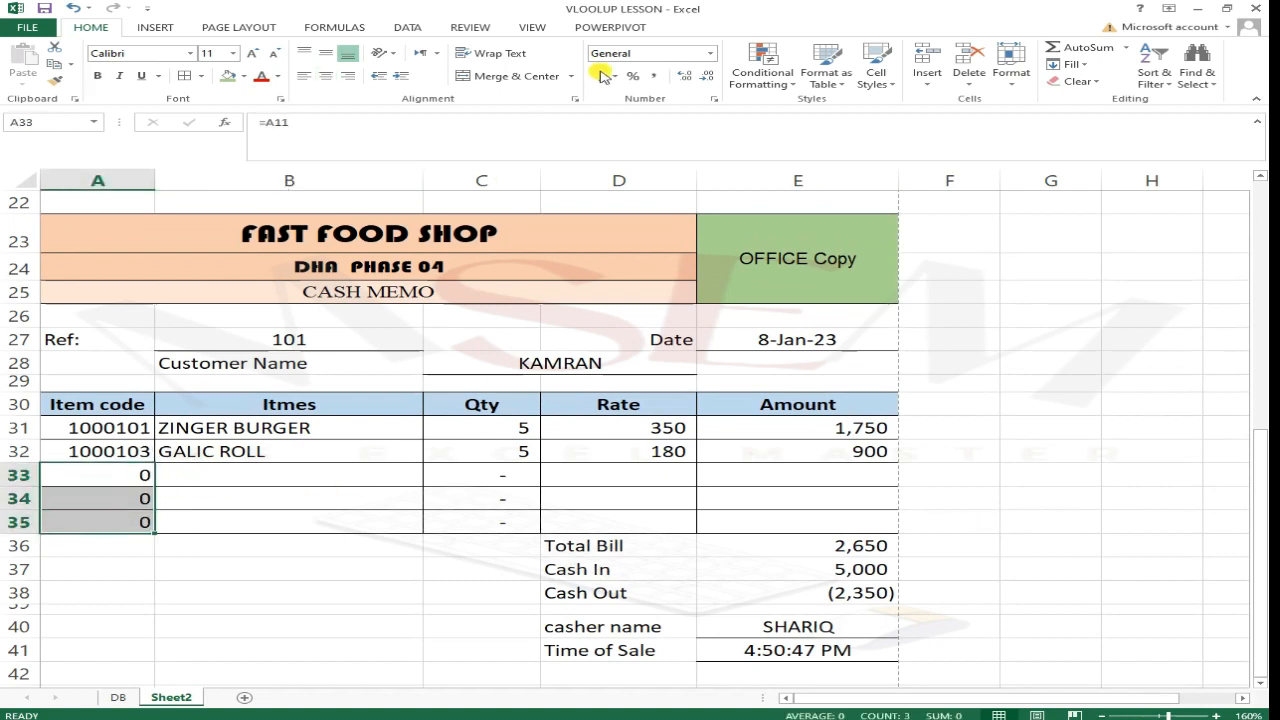
click(143, 436)
drag(145, 438, 63, 520)
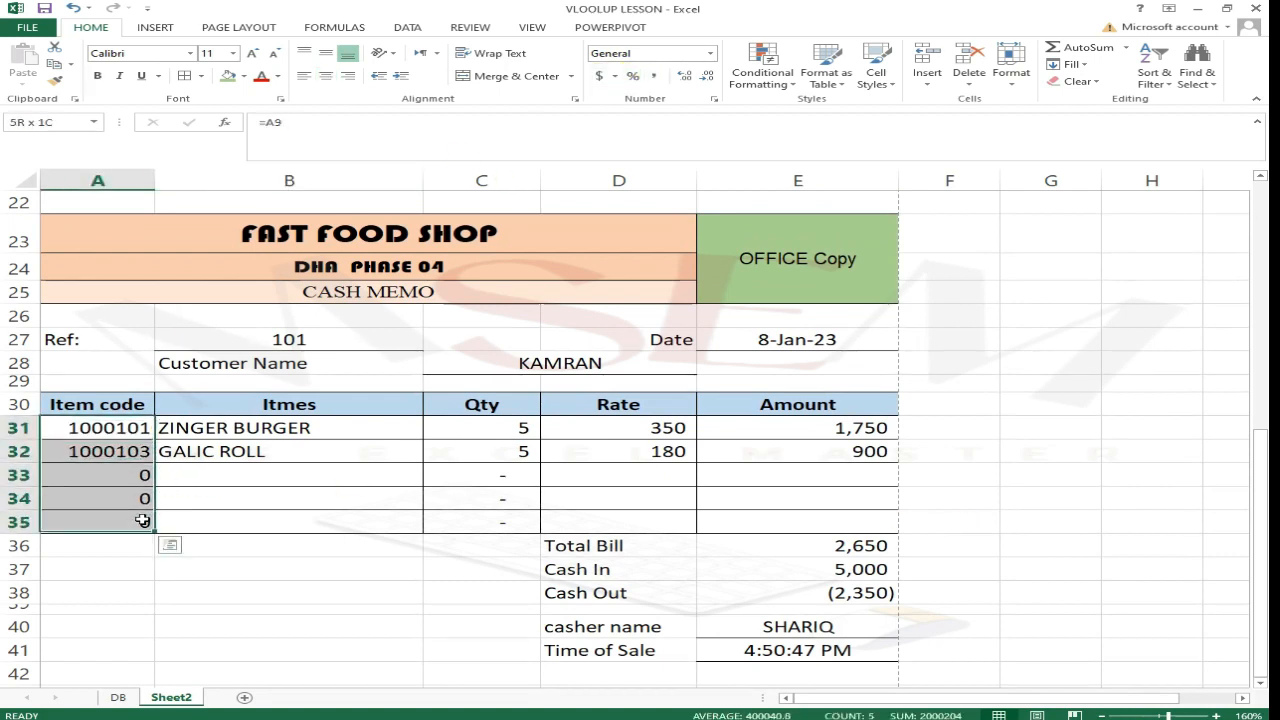
click(710, 53)
click(706, 89)
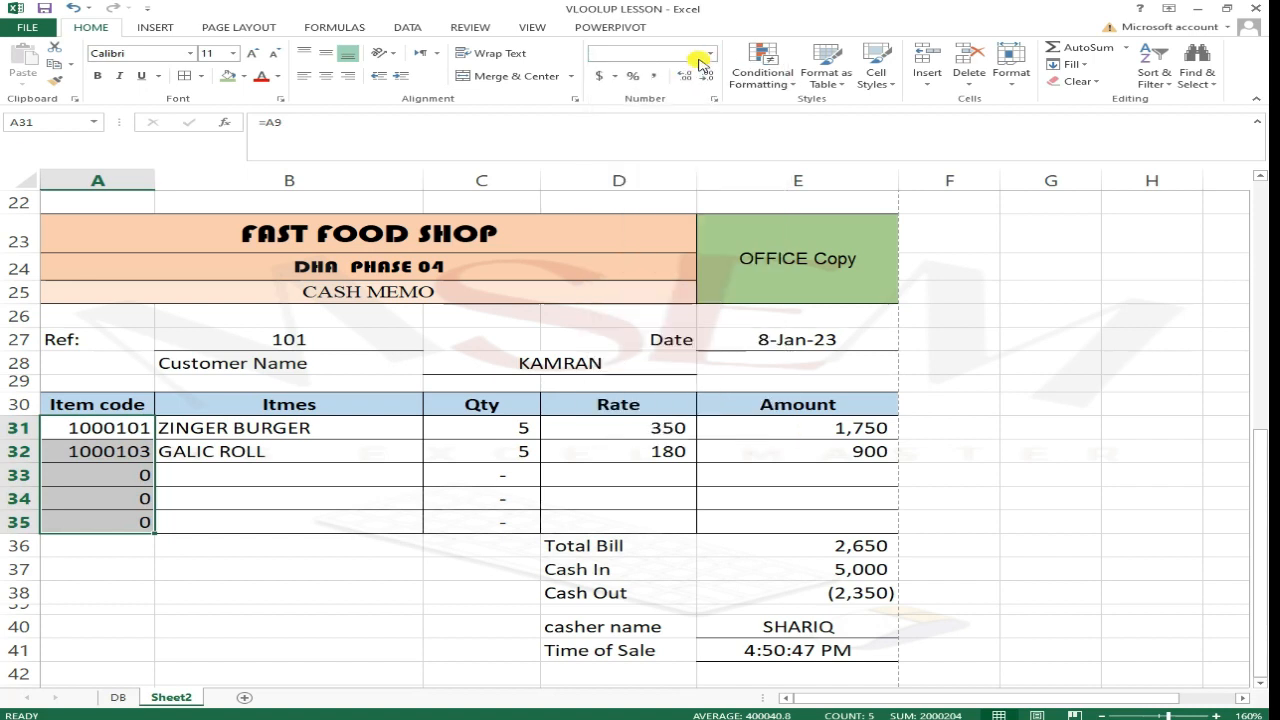
click(654, 76)
click(699, 78)
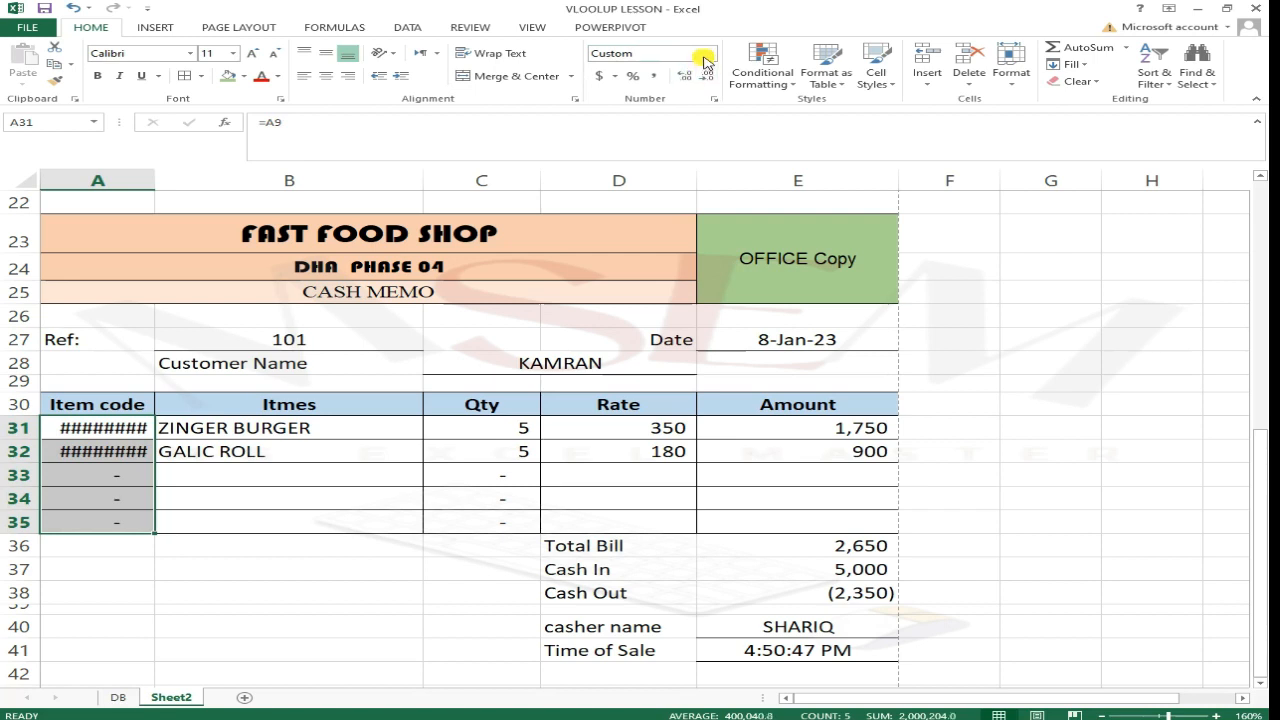
- Apply the Number format to item codes A31:A35 and remove both decimals from the empty-row codes in A33:A35
click(710, 54)
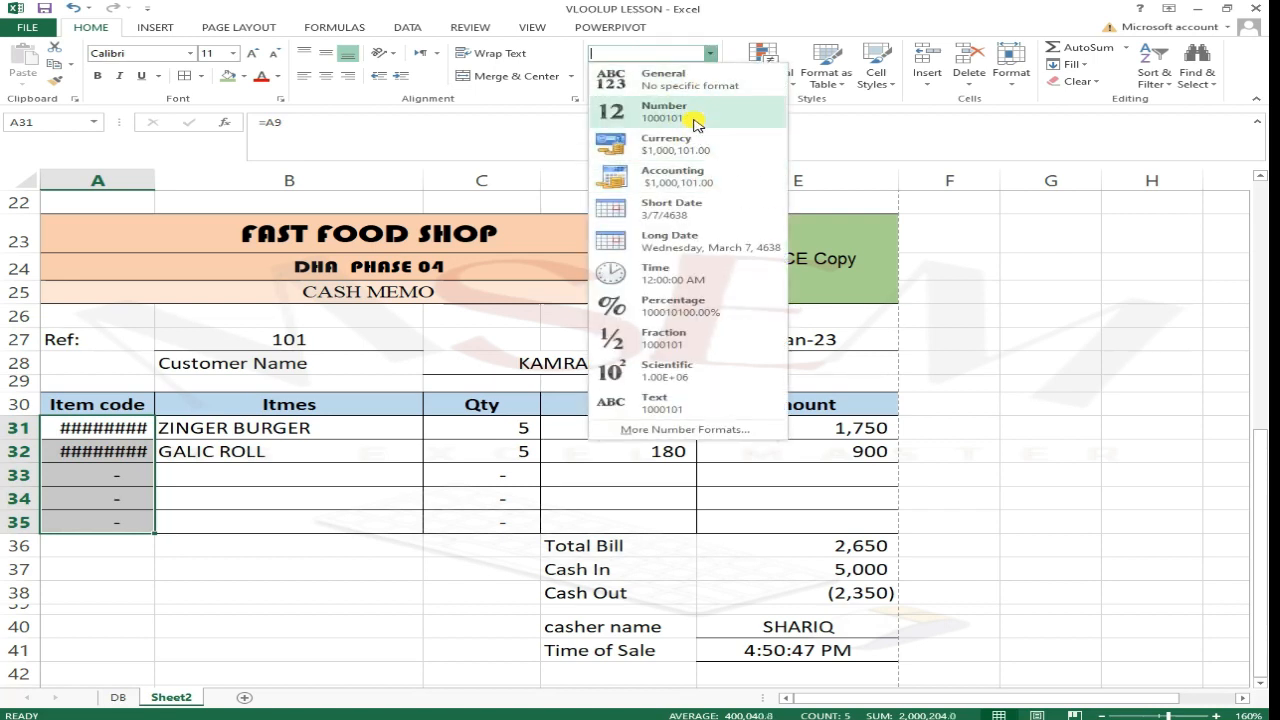
click(694, 120)
drag(131, 477, 145, 521)
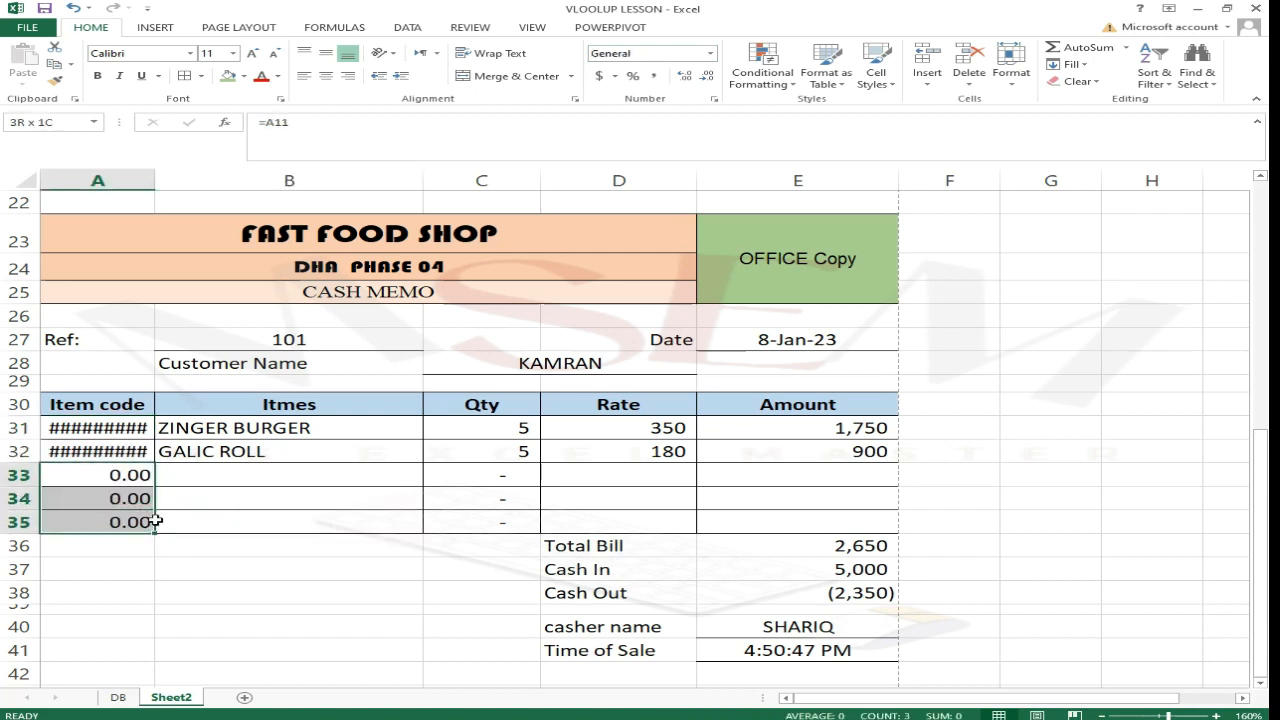
click(707, 77)
click(707, 78)
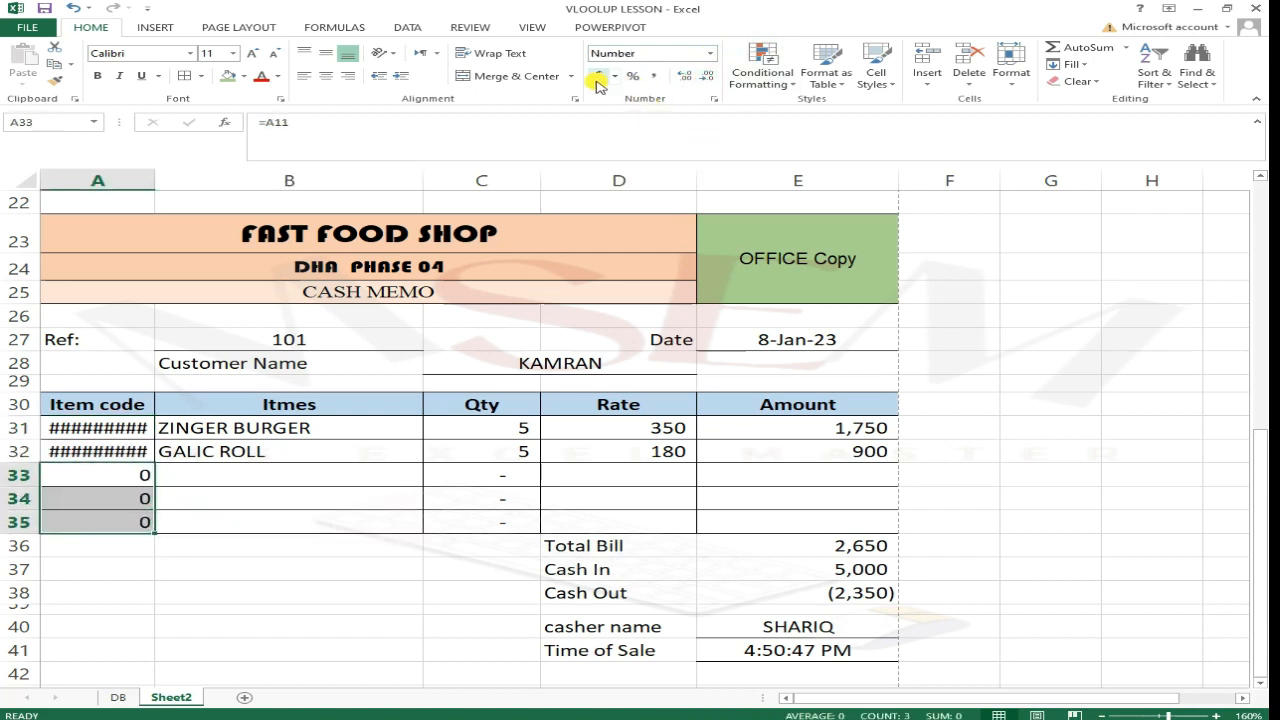
- Change A33:A35 to the Accounting format in comma style, without the dollar sign
click(710, 53)
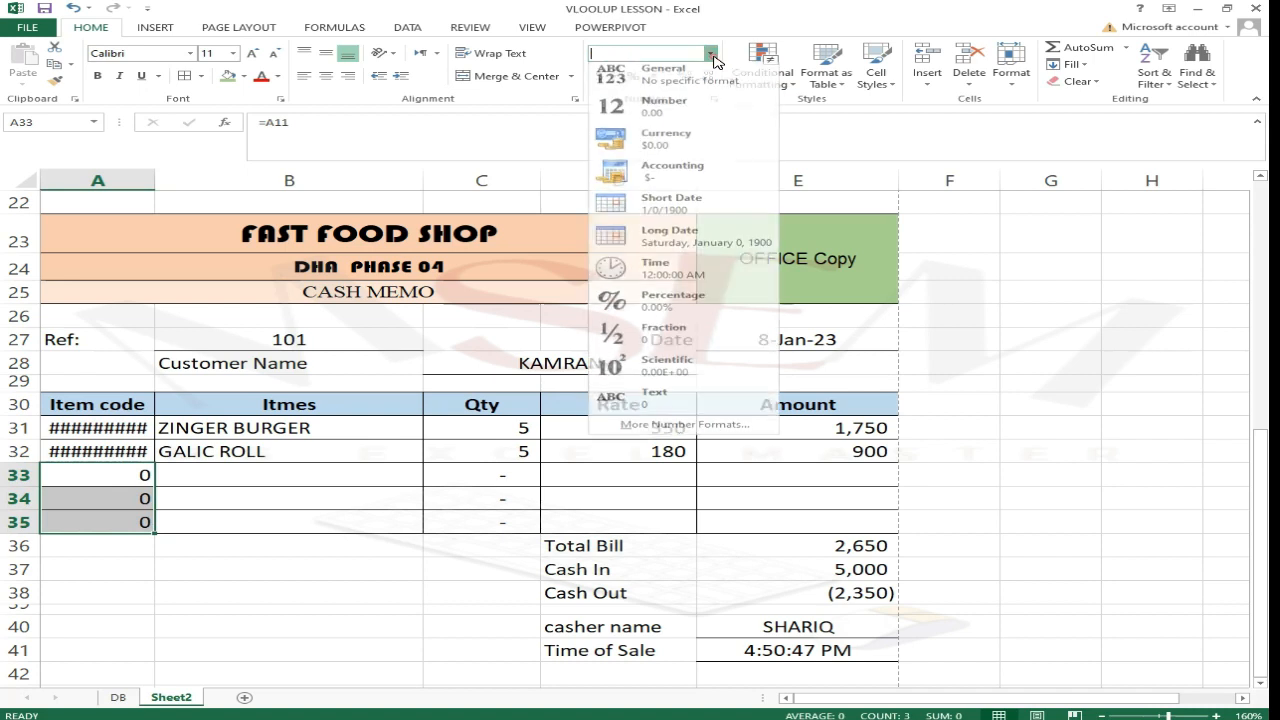
click(716, 182)
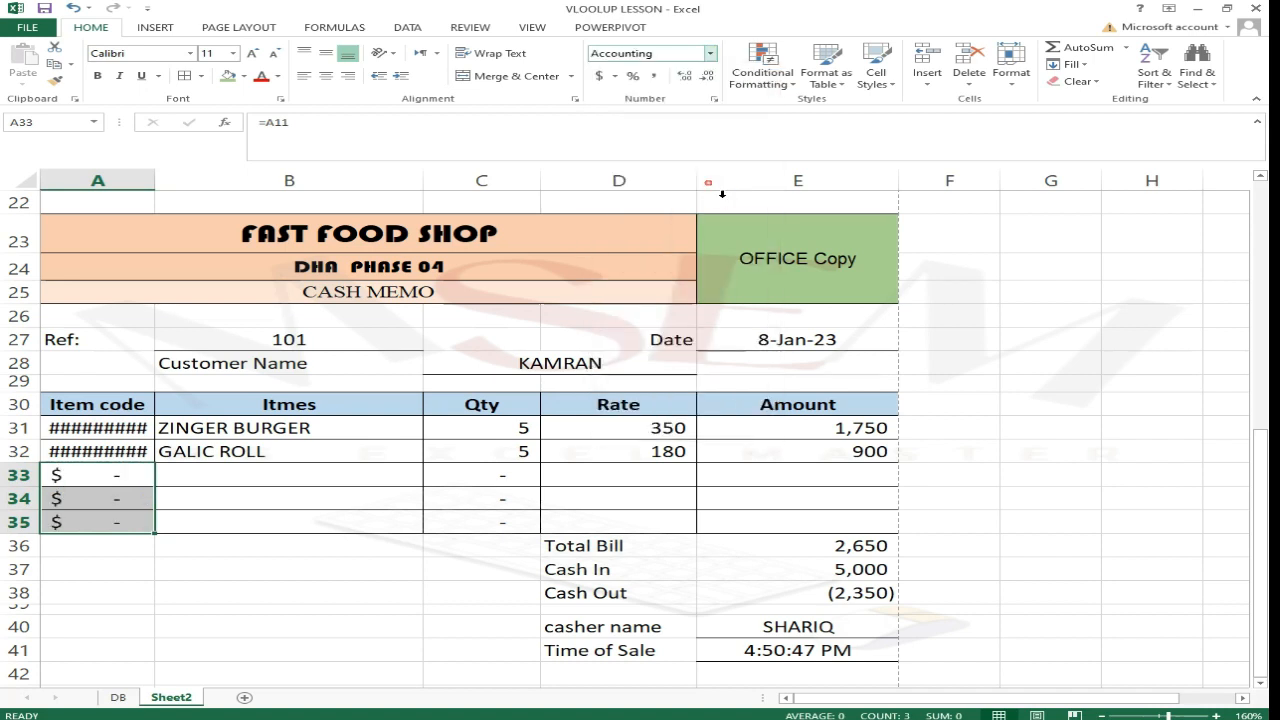
click(706, 77)
click(654, 77)
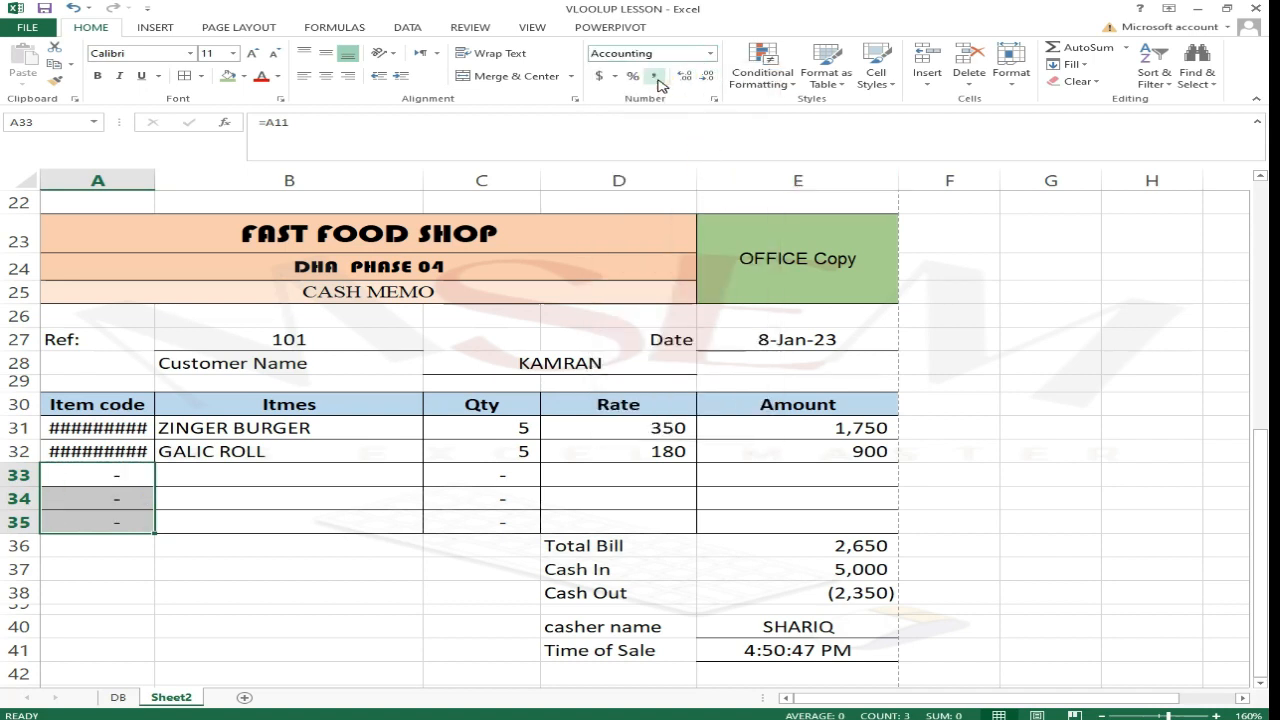
click(382, 474)
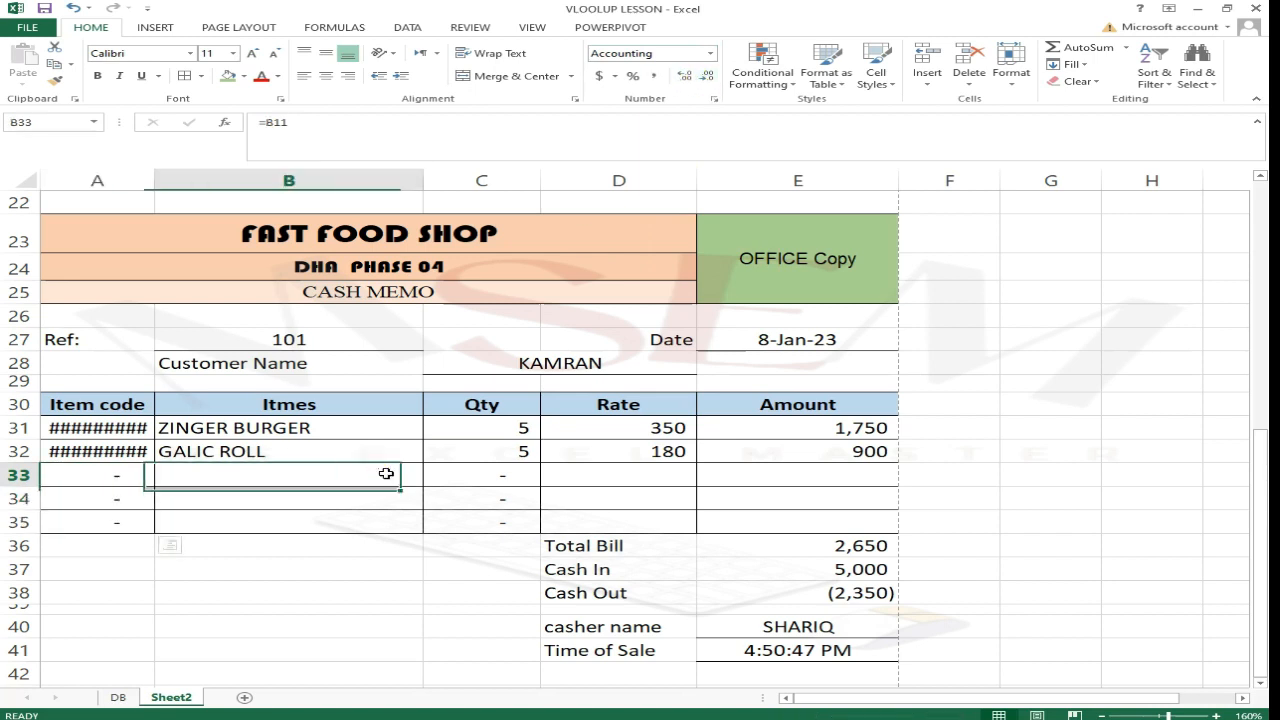
- Widen column A to fit its contents and remove both decimals from item codes A31:A32
click(126, 428)
key(shift+Down)
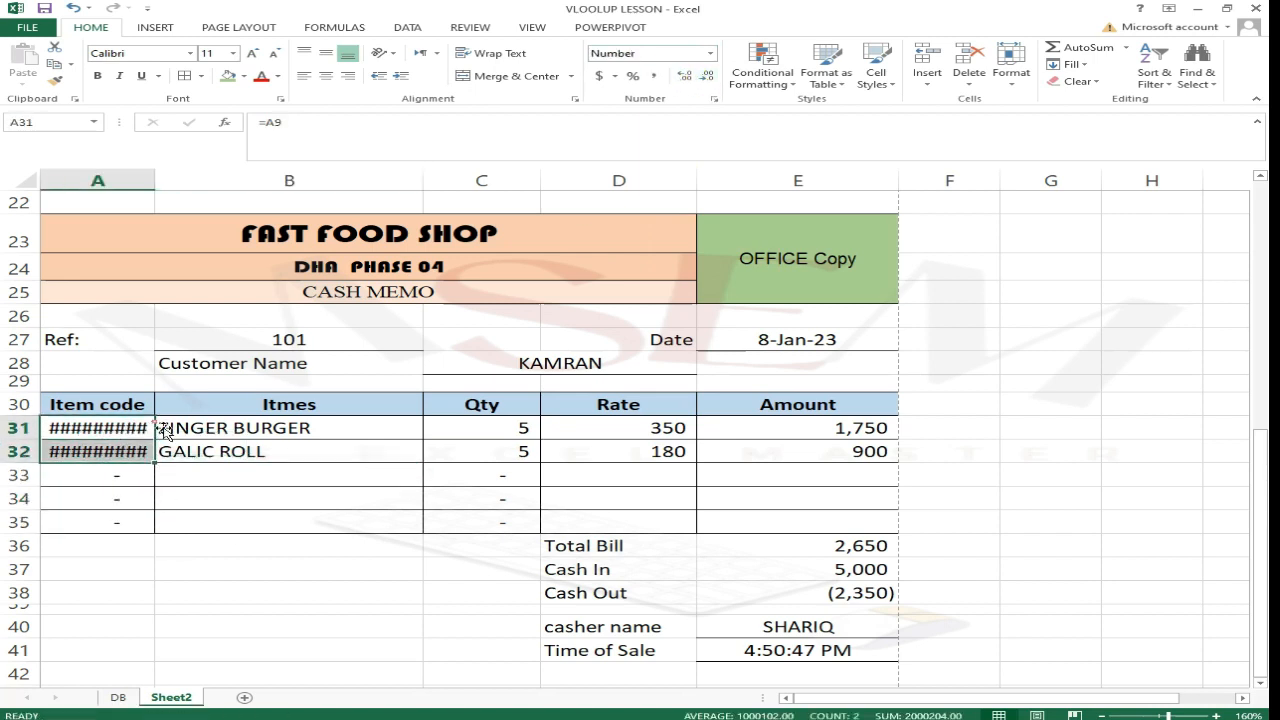
double_click(156, 181)
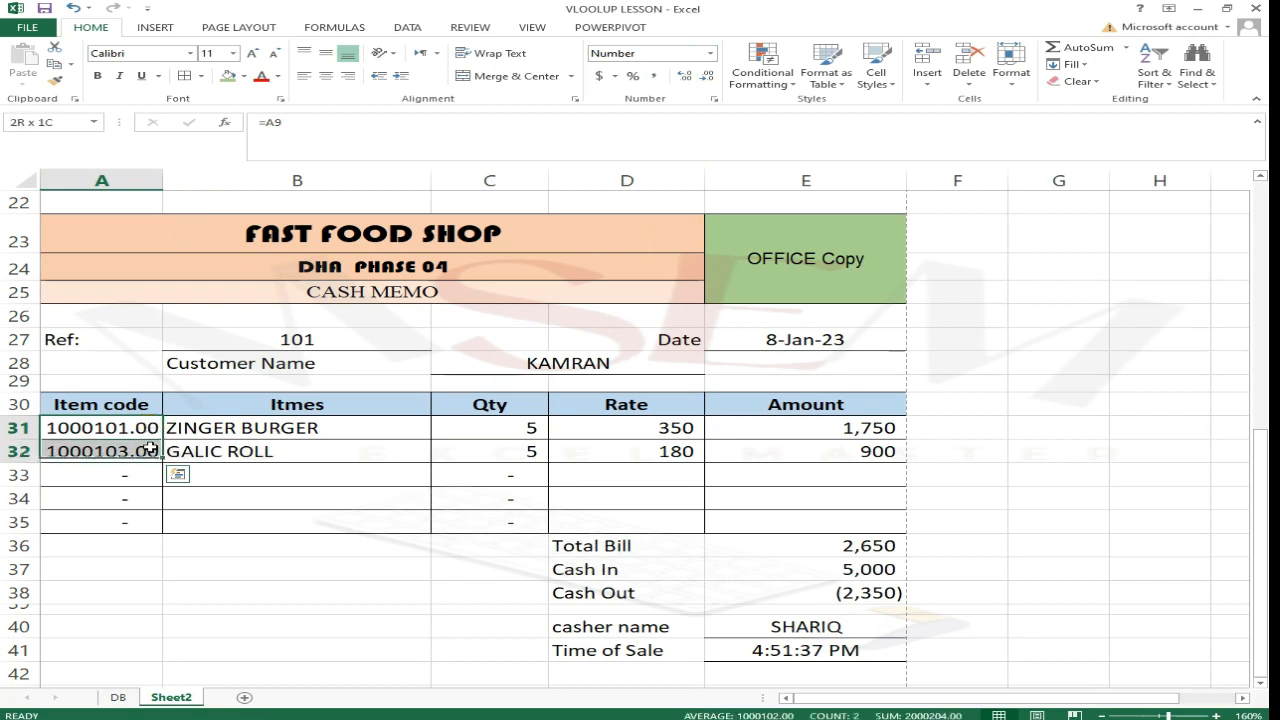
click(711, 78)
click(711, 78)
click(418, 498)
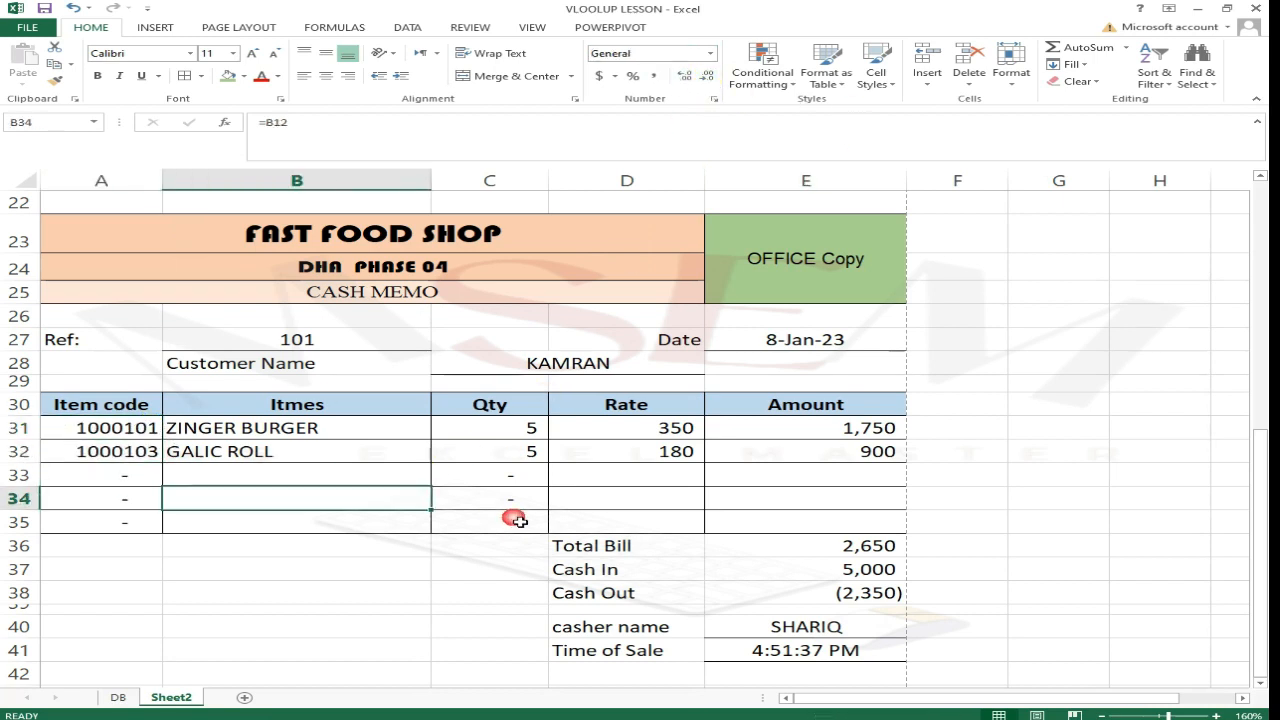
- Review the formatted office copy from item codes to Time of Sale and compare it with the customer copy
scroll(286, 523, down, 1)
scroll(650, 592, up, 1)
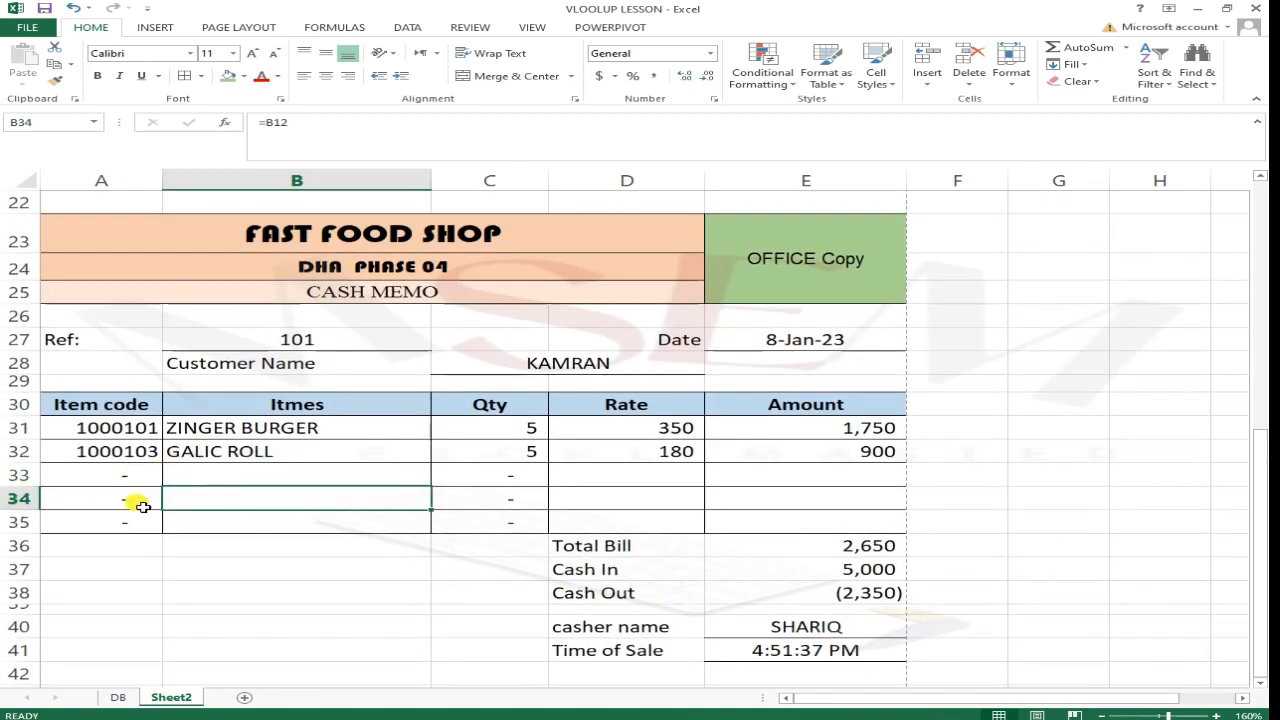
scroll(503, 524, up, 2)
scroll(709, 654, down, 1)
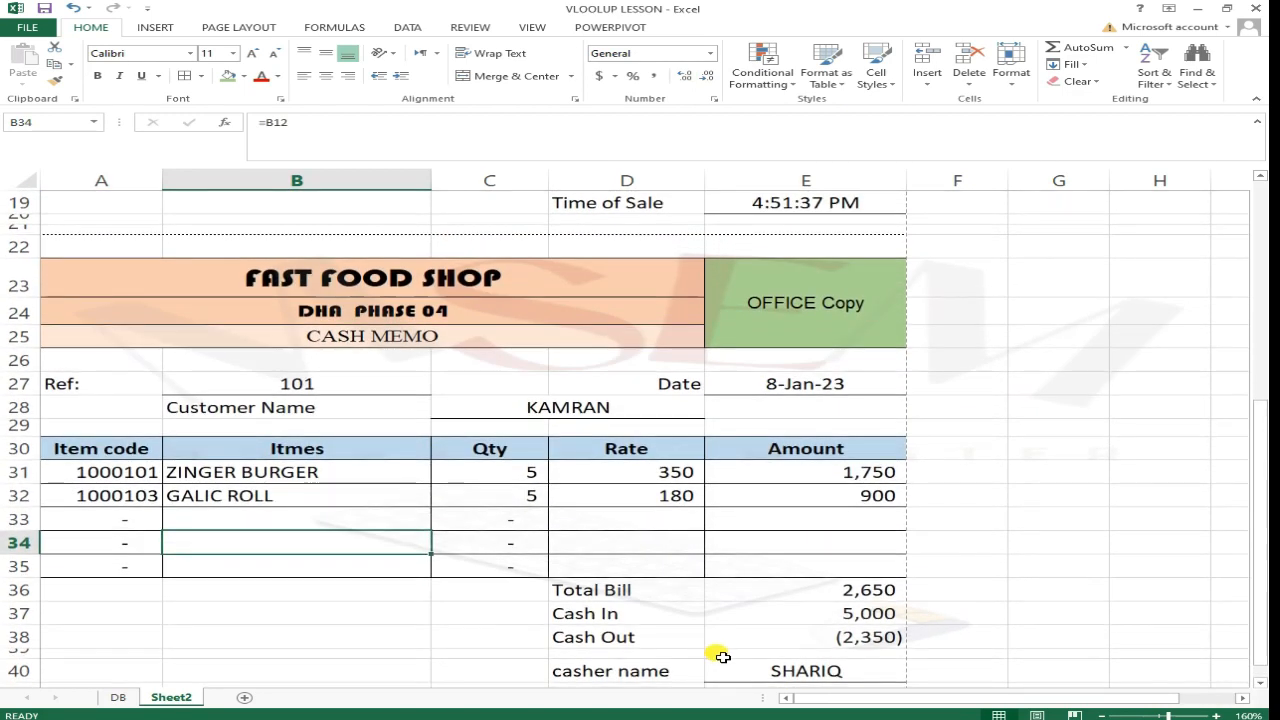
click(117, 477)
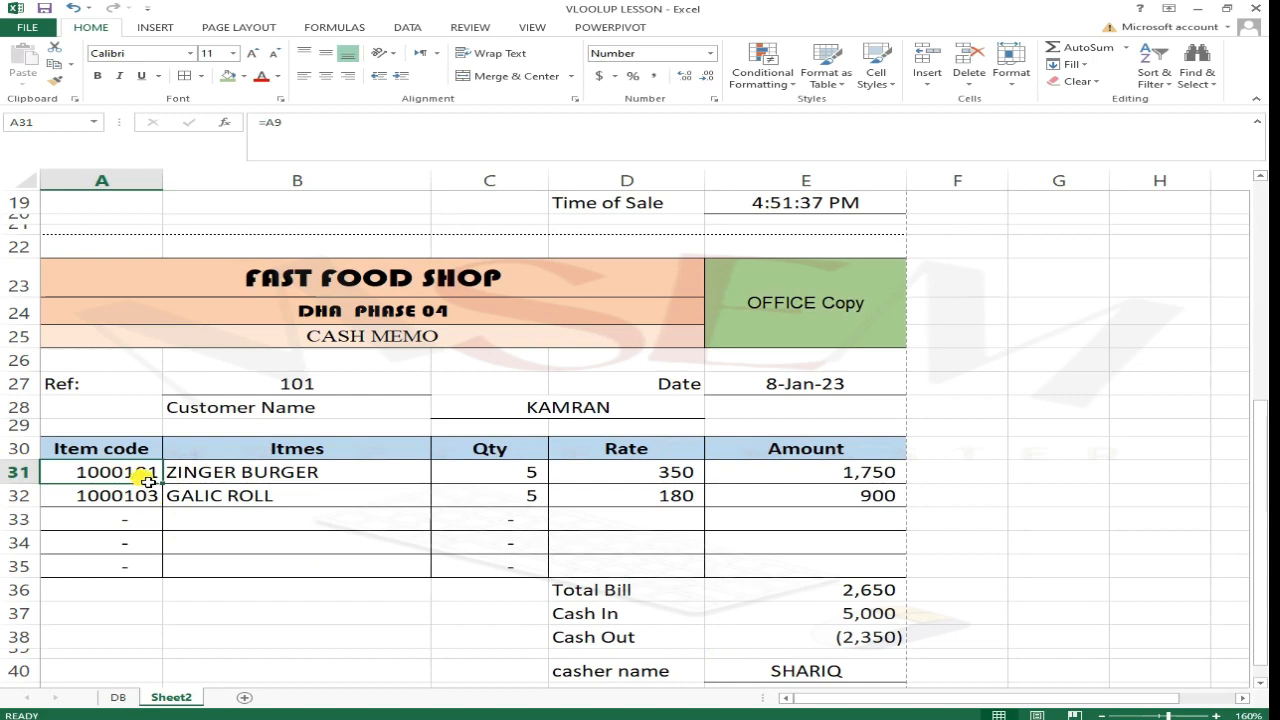
scroll(826, 566, down, 2)
scroll(866, 483, down, 1)
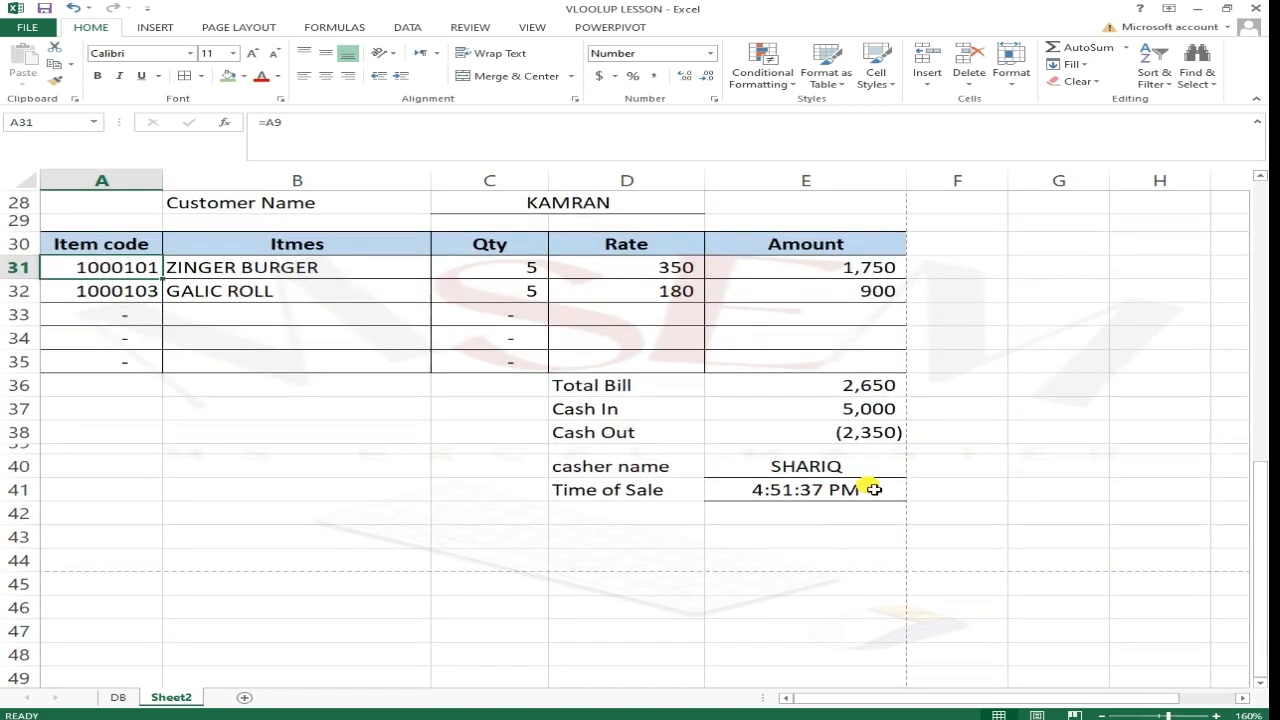
scroll(837, 491, up, 5)
scroll(848, 605, up, 3)
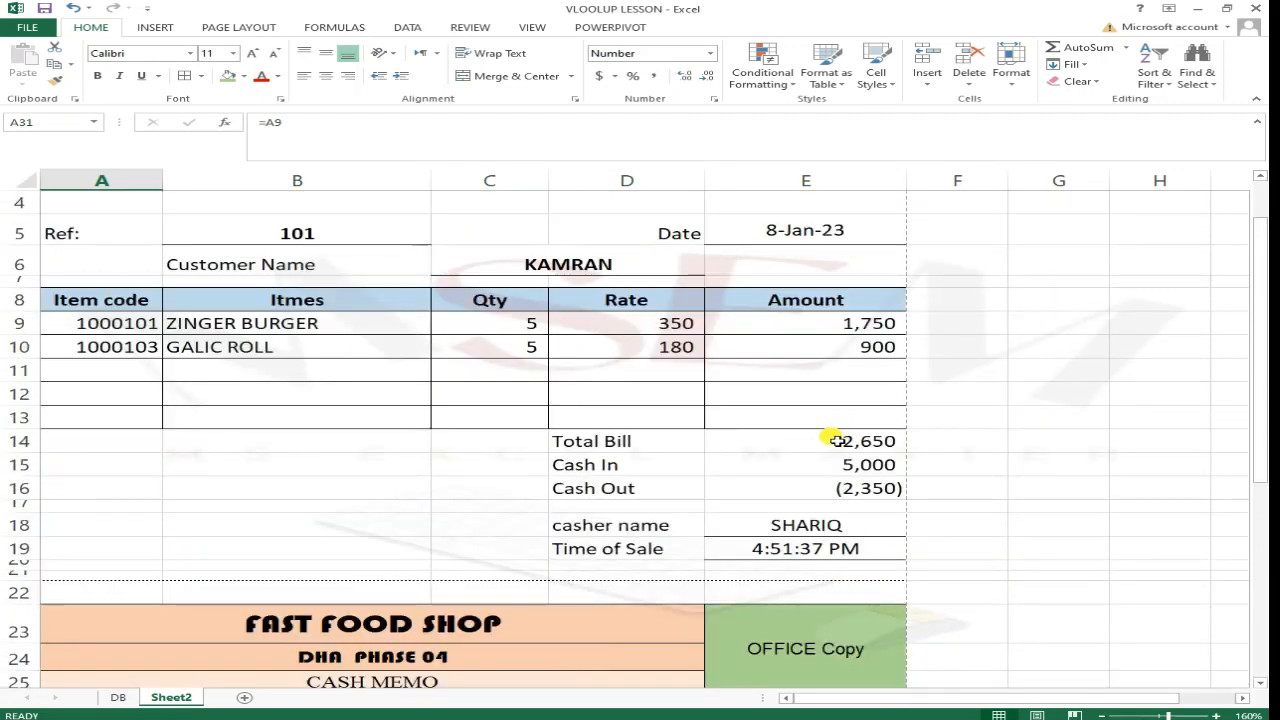
scroll(837, 441, up, 1)
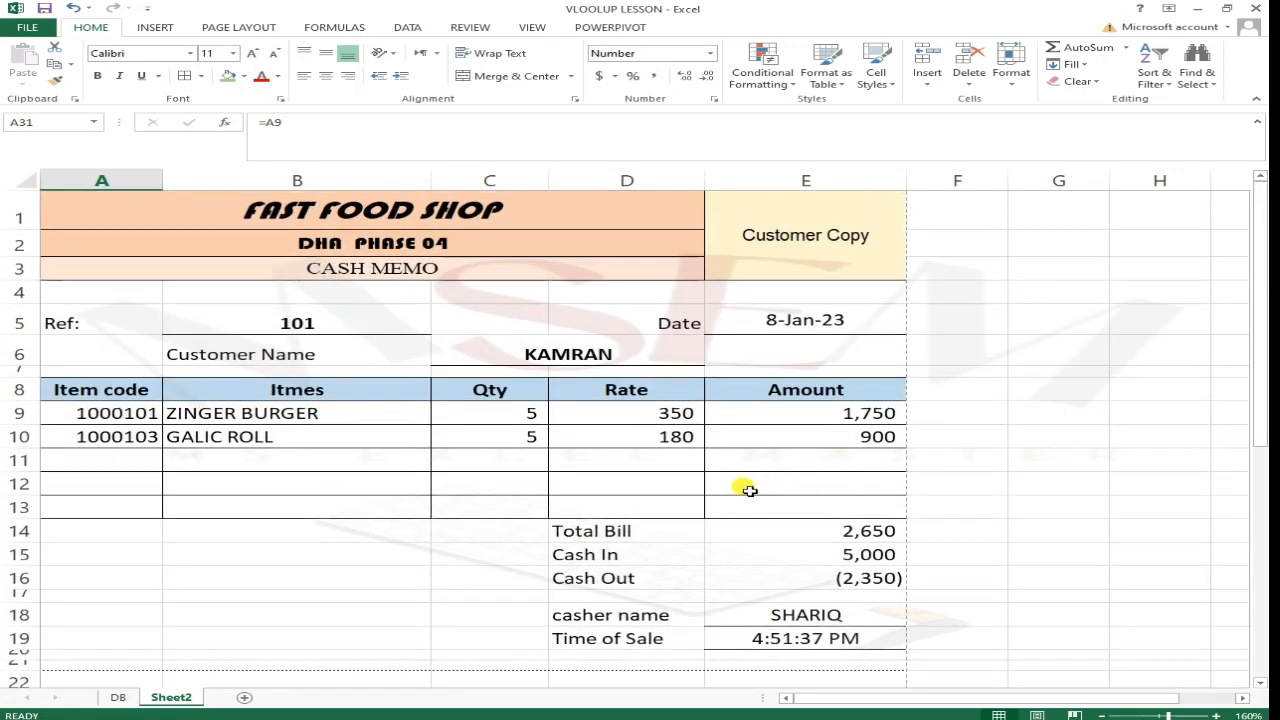
scroll(748, 490, down, 1)
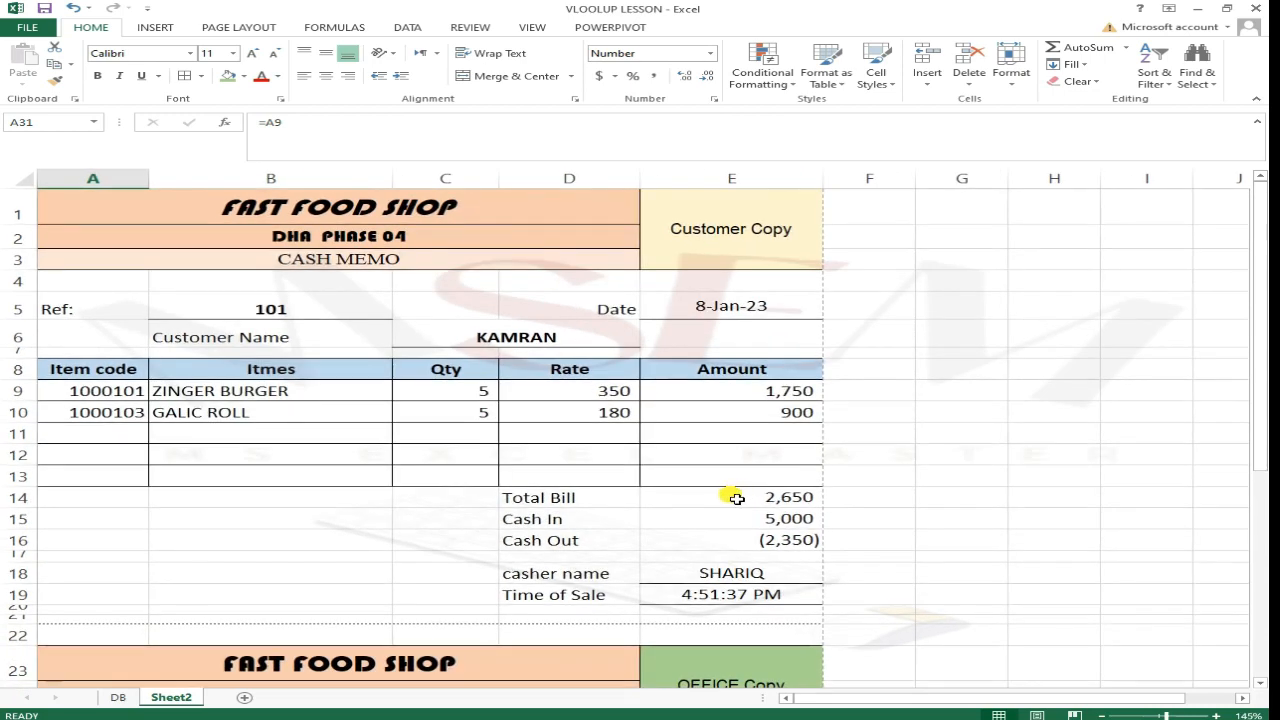